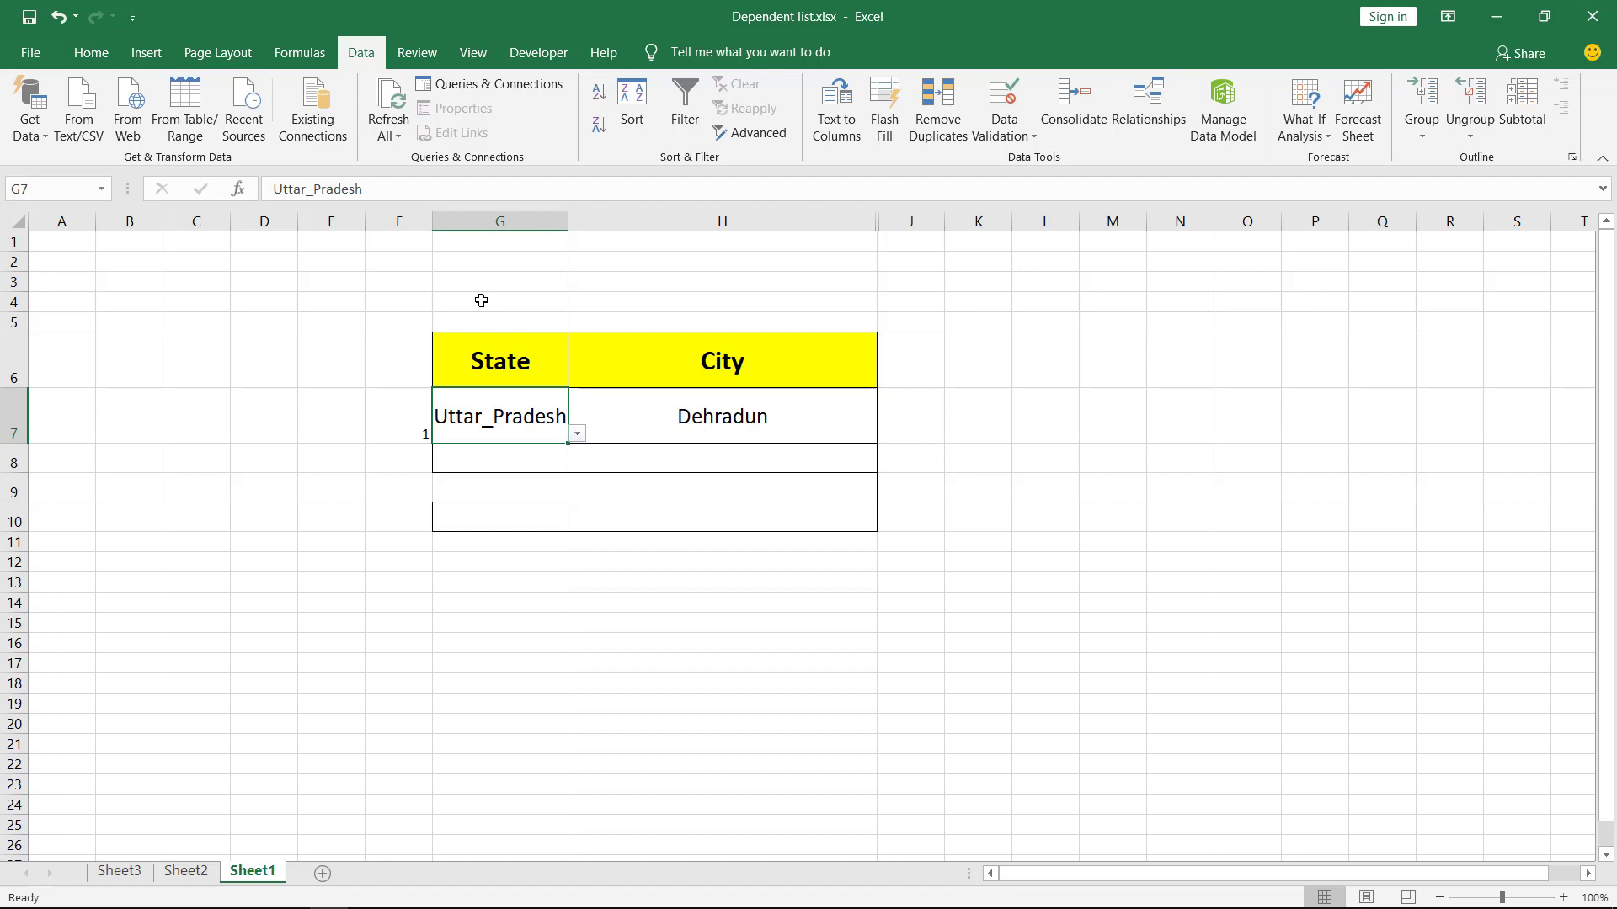
Step: Choose Uttarakhand from the State drop-down list in cell G7
key(alt+Down)
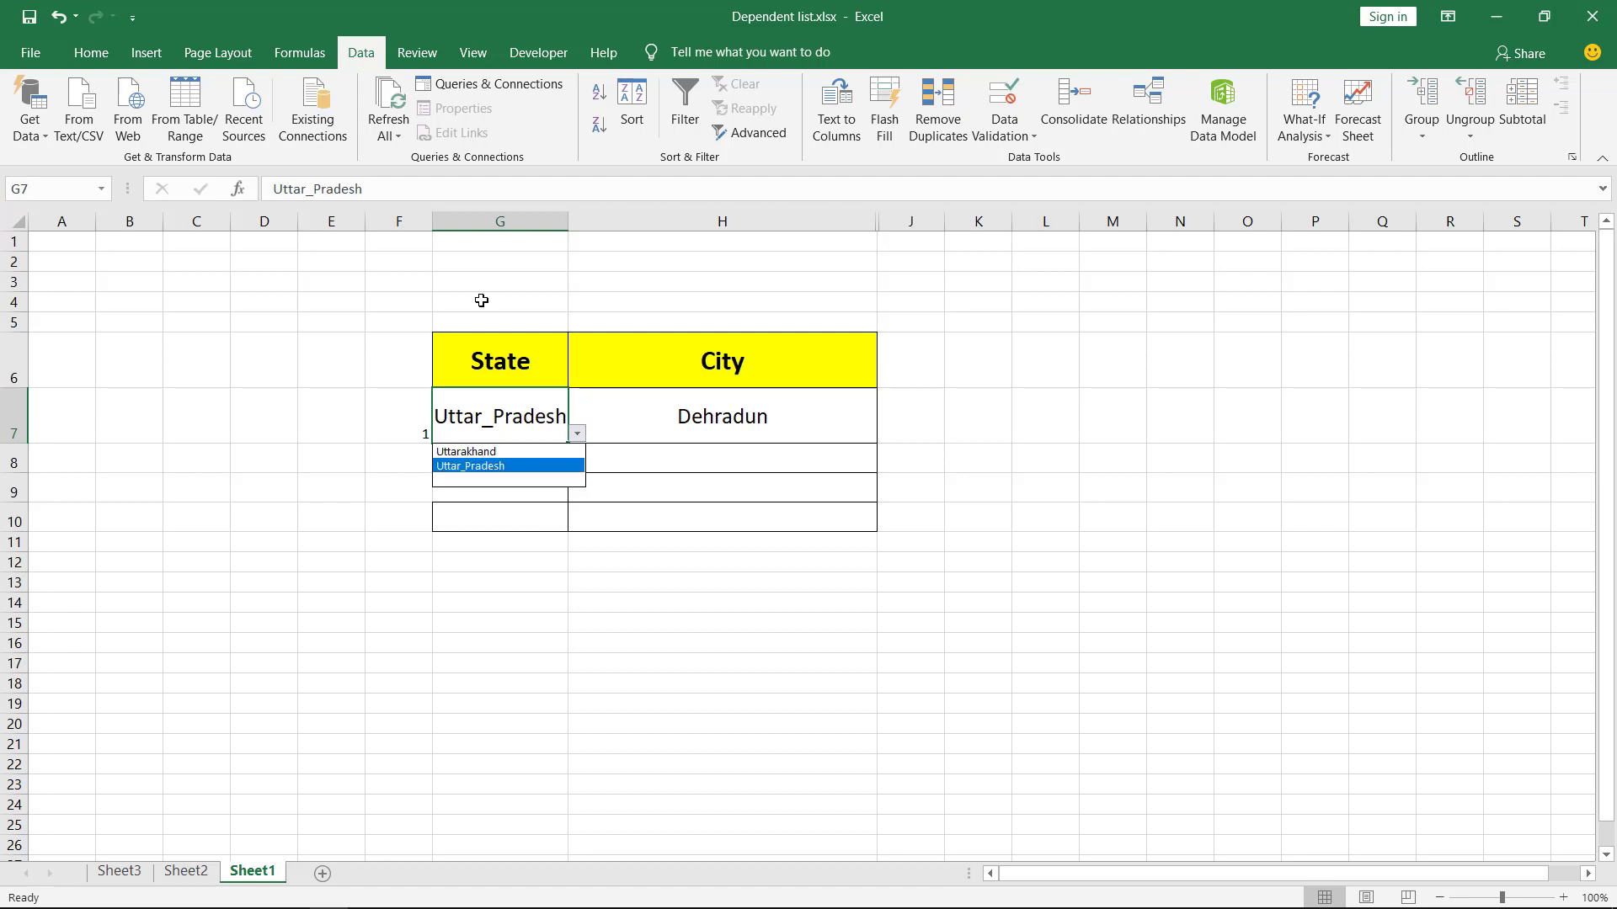
key(Up)
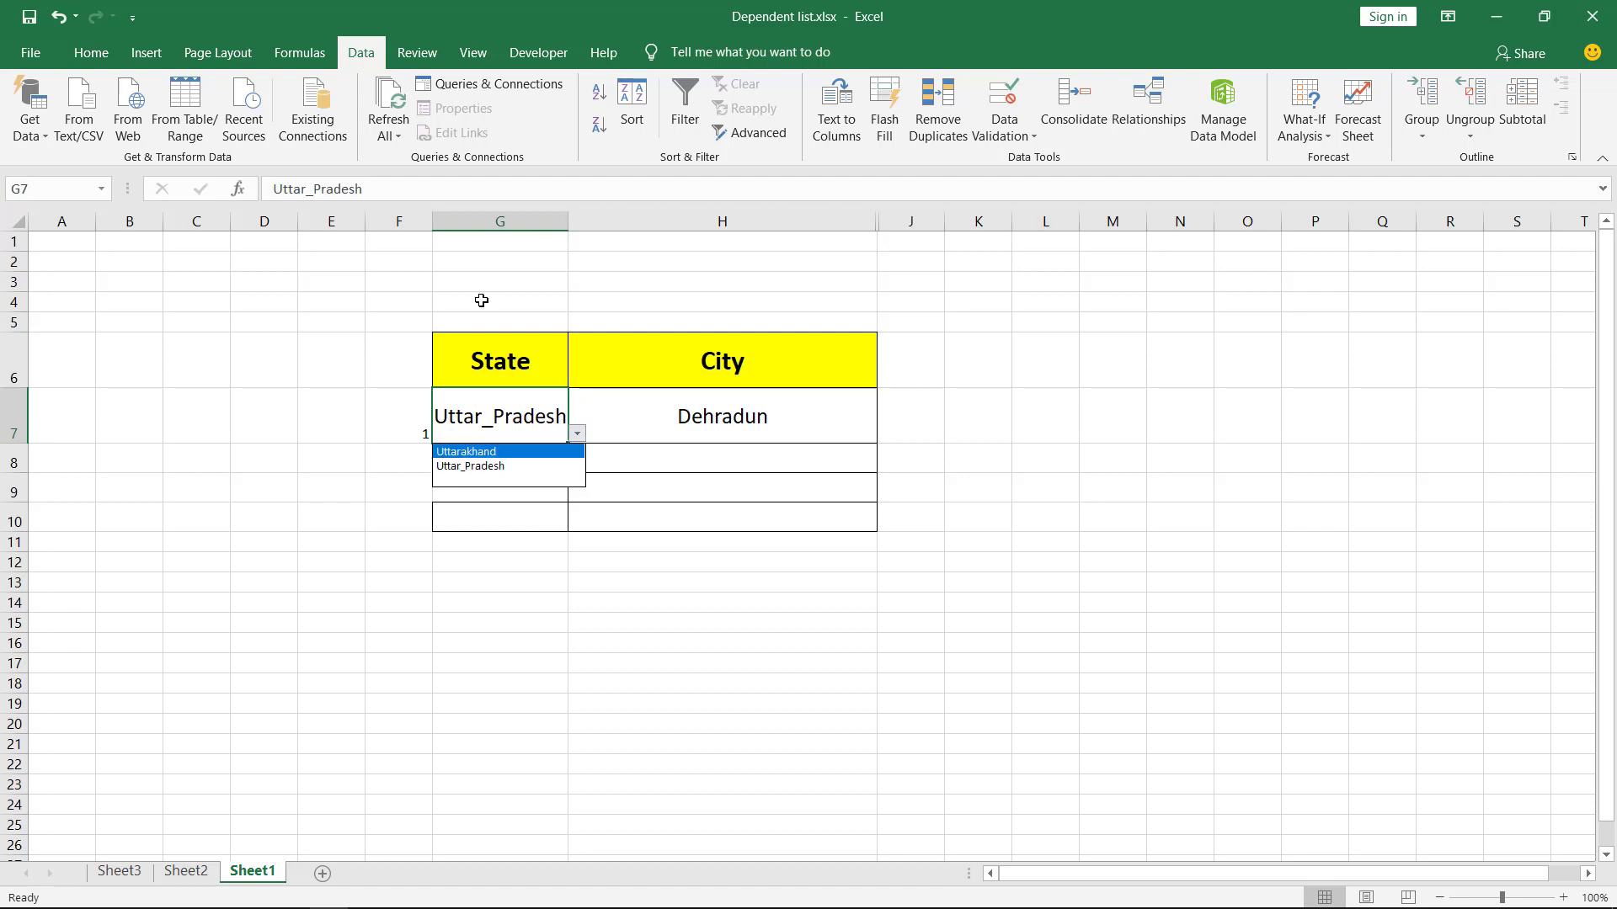
key(Down)
key(Up)
key(Down)
key(Up)
key(Return)
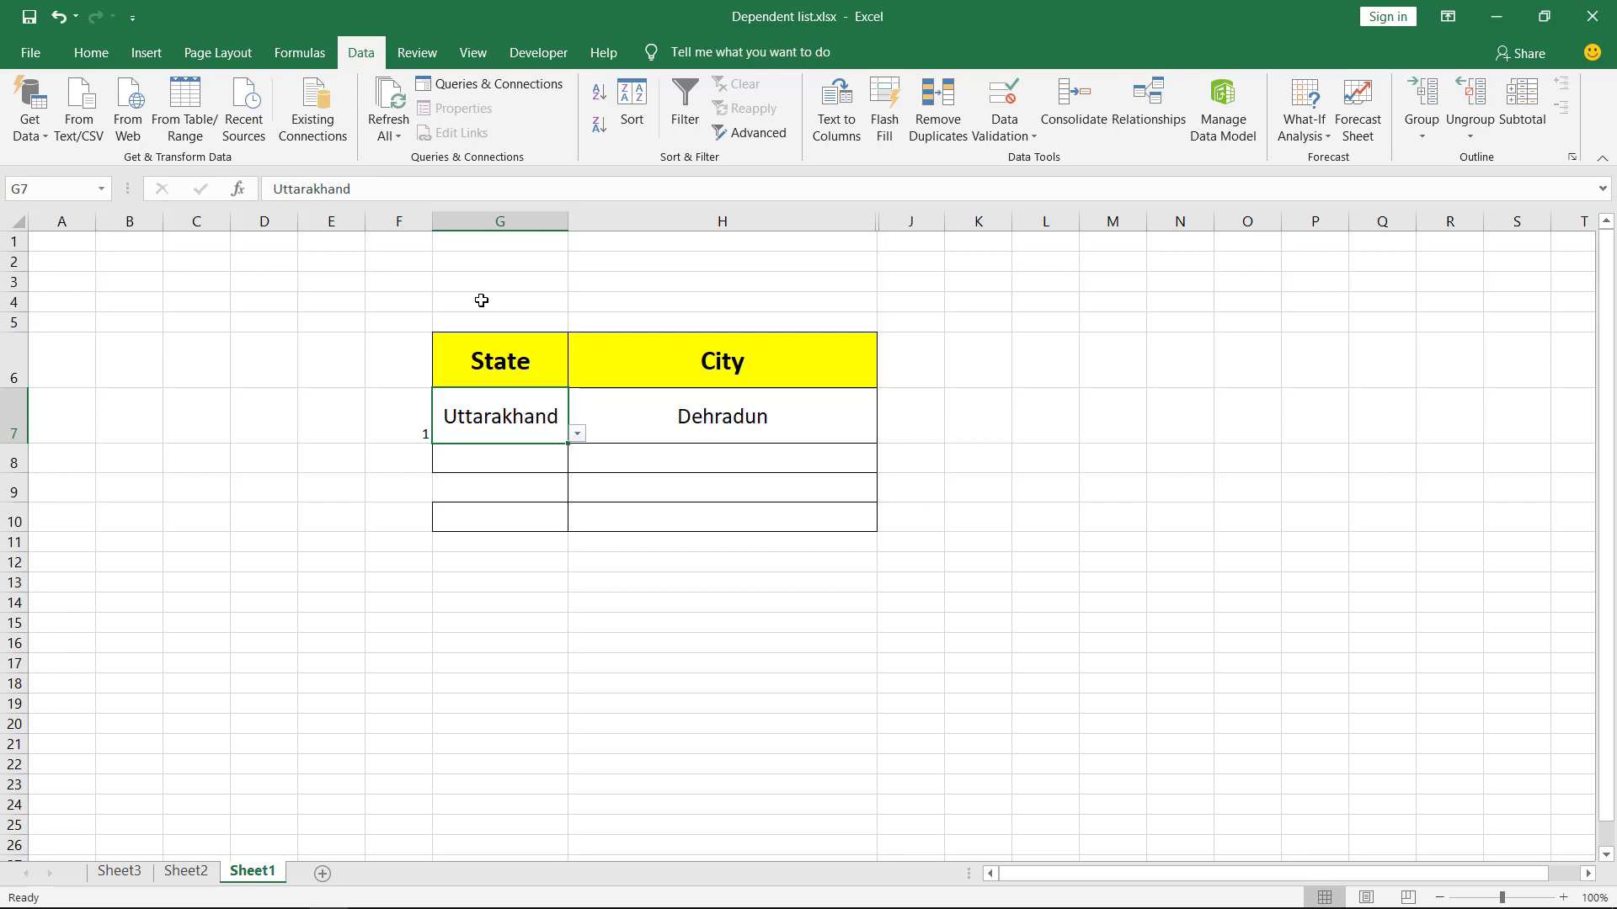
Step: Choose Dehradun from the dependent City drop-down list in cell H7
key(Right)
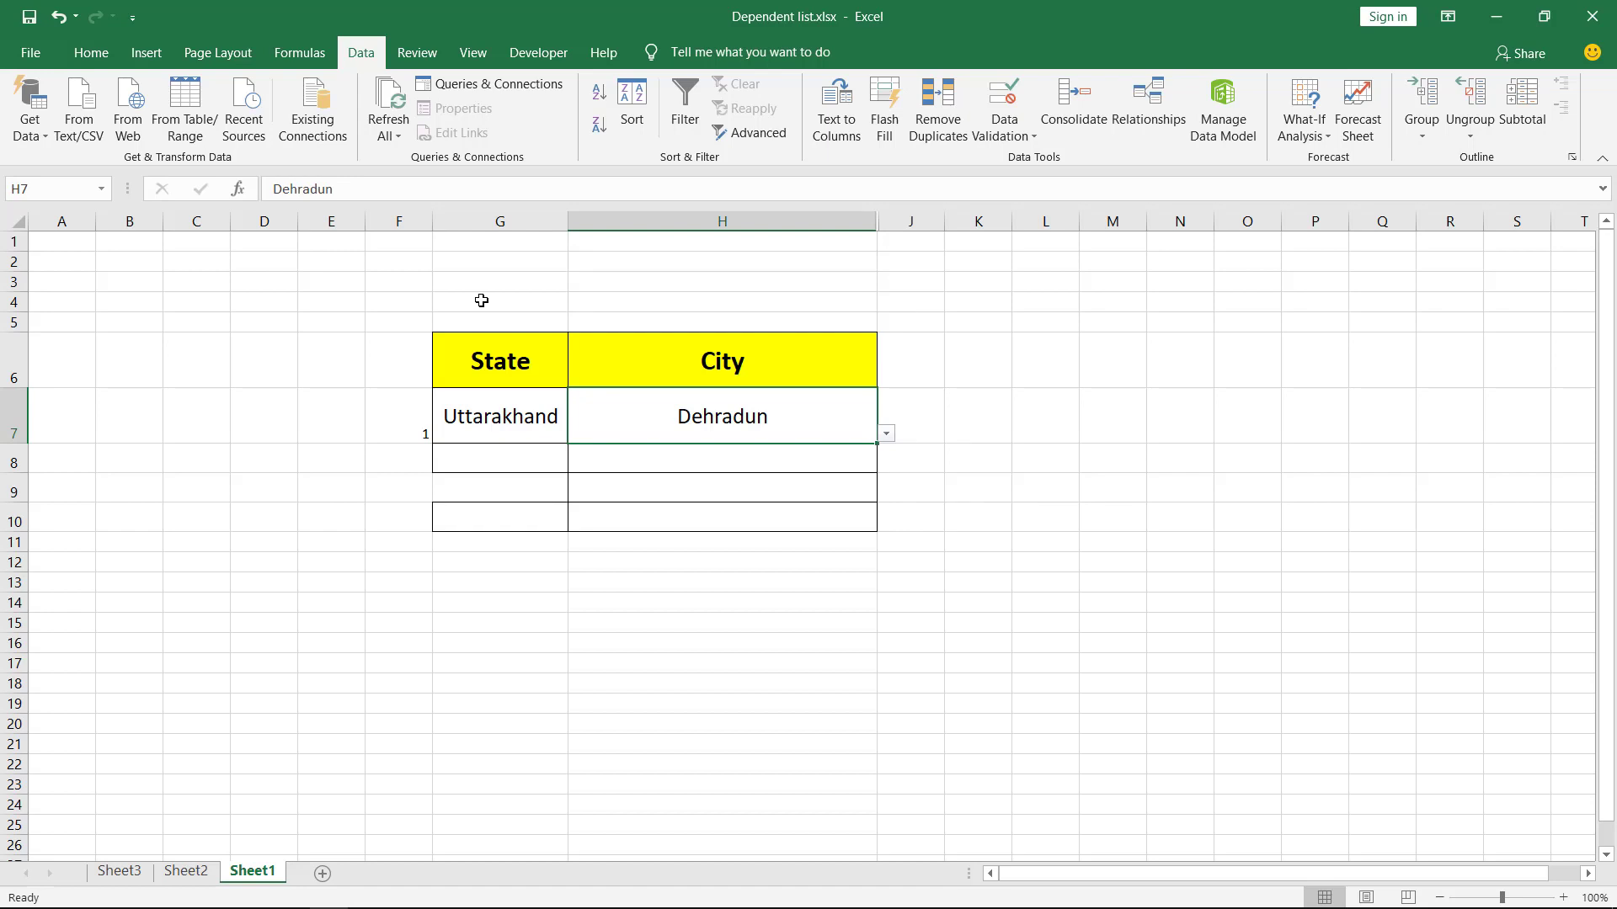
key(alt+Down)
key(Down)
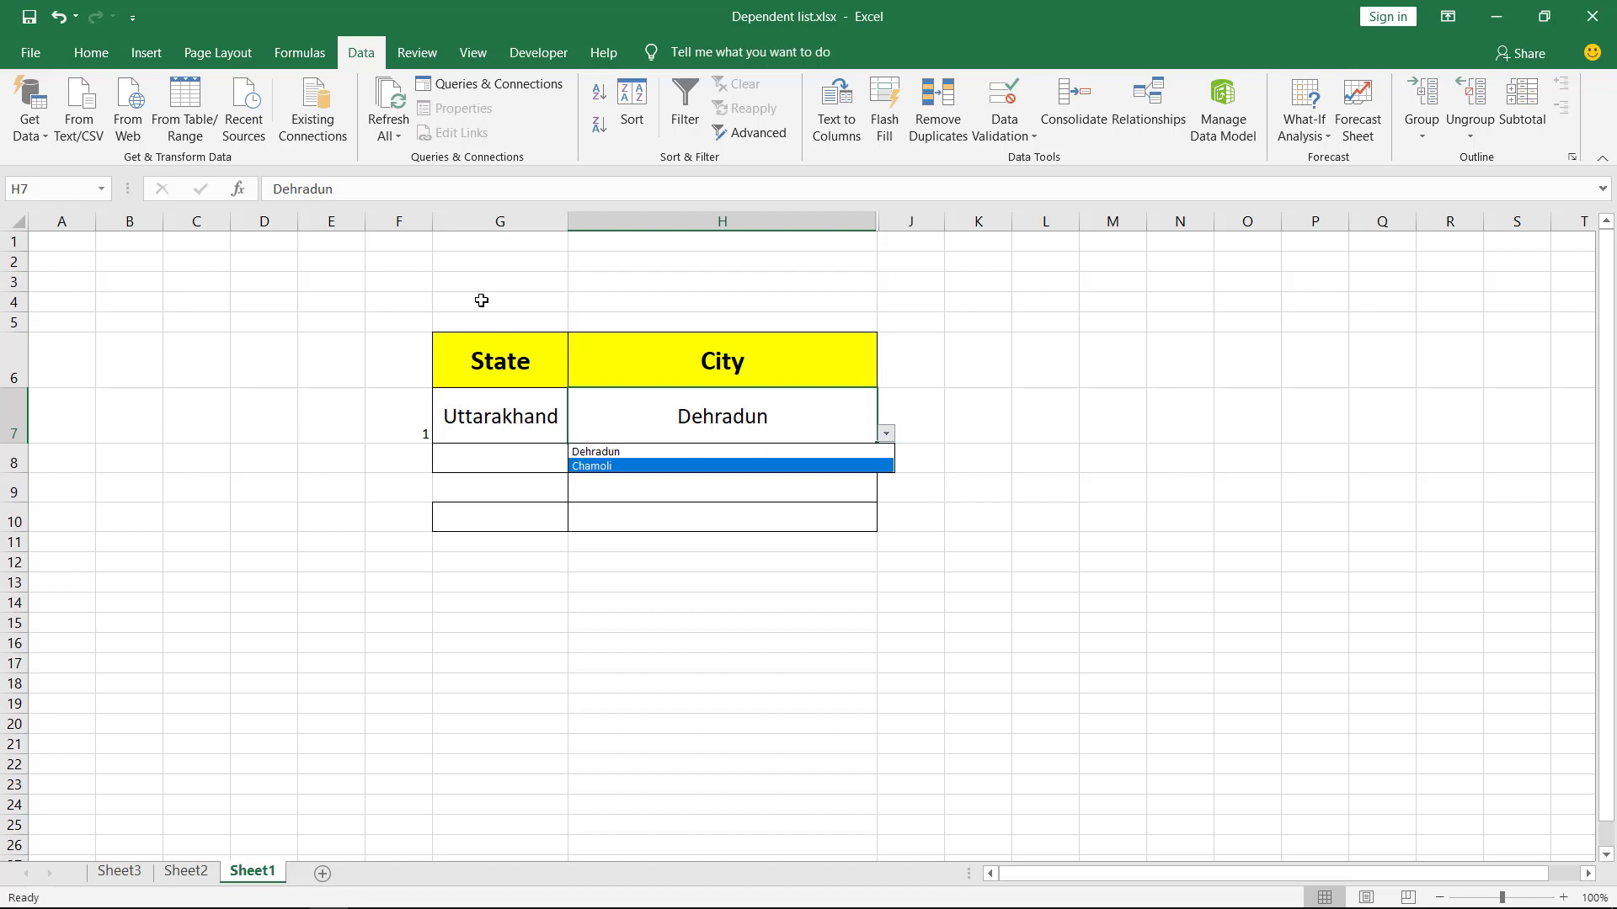
key(Up)
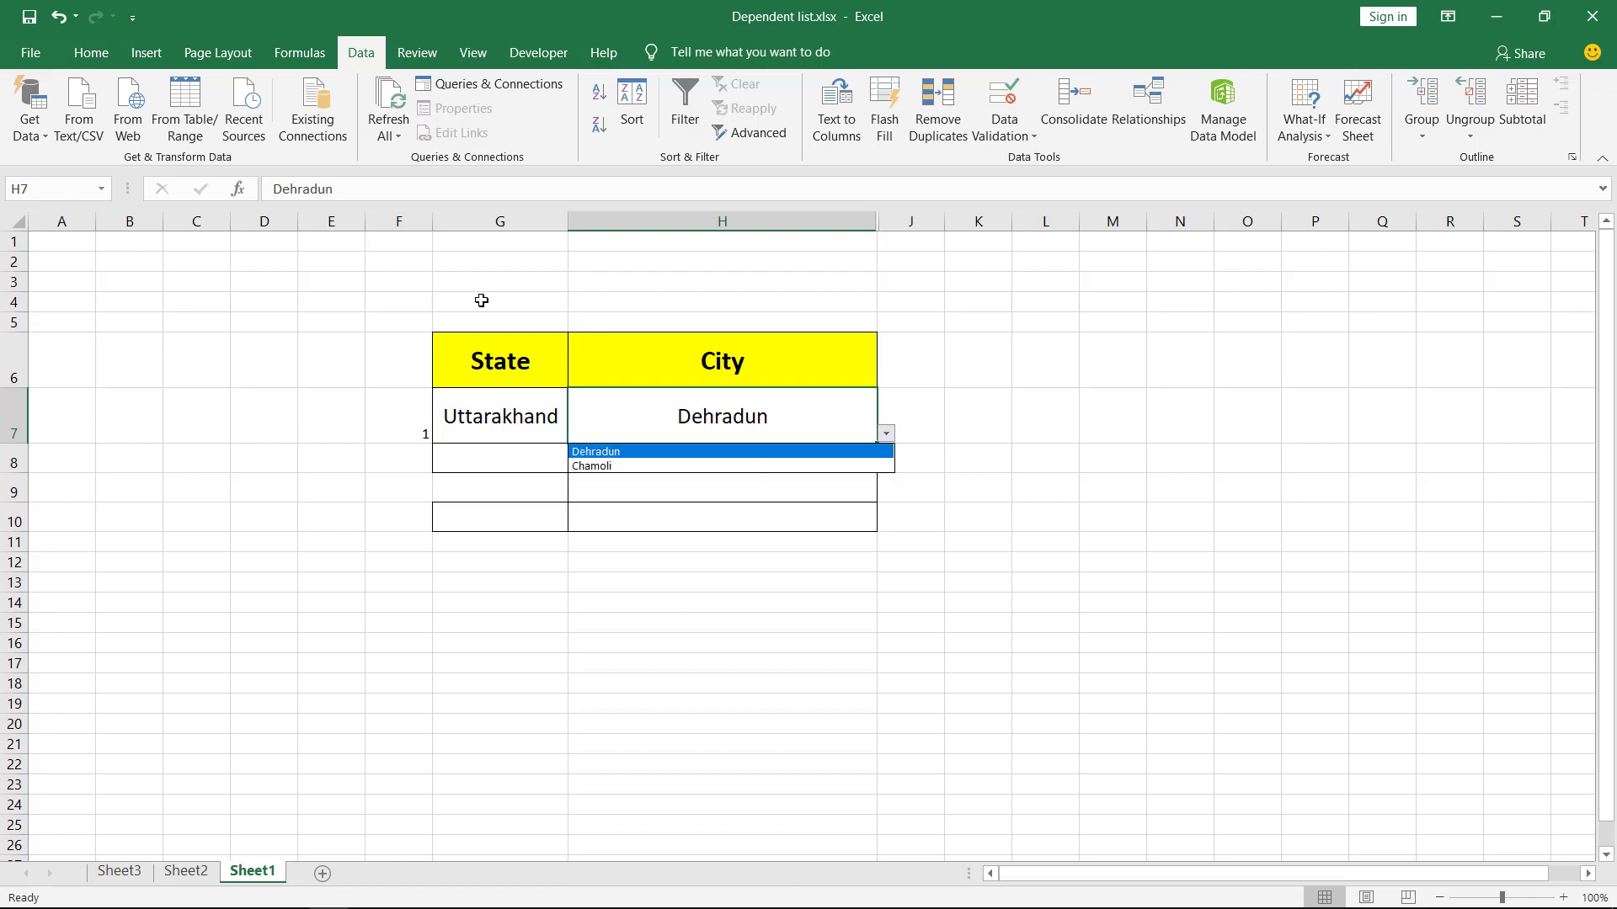
key(Return)
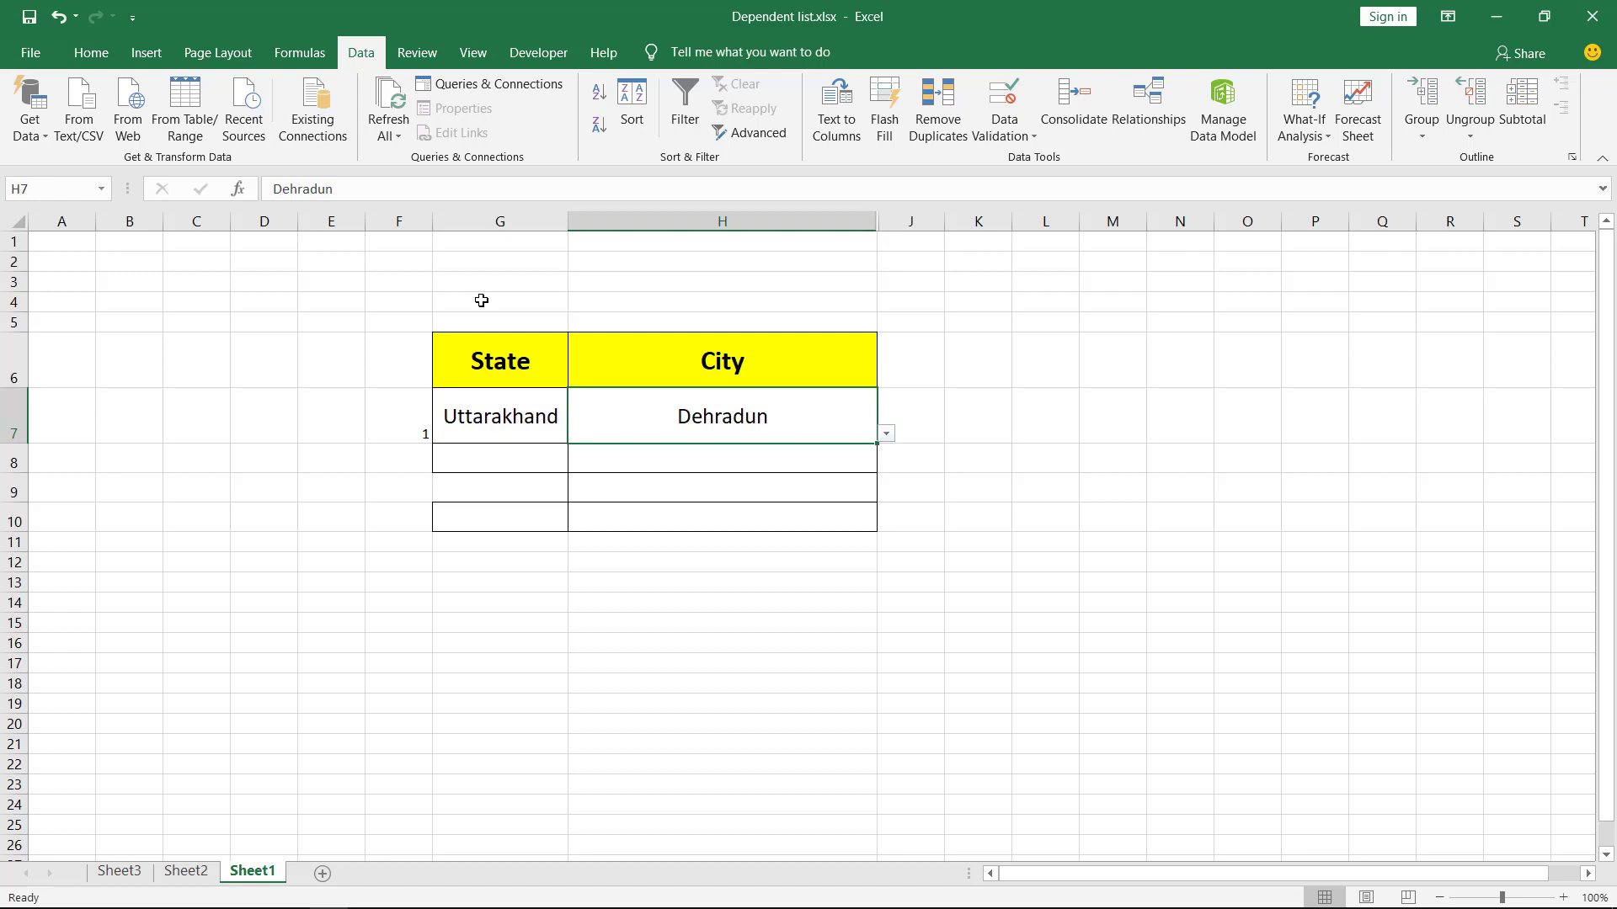
key(Up)
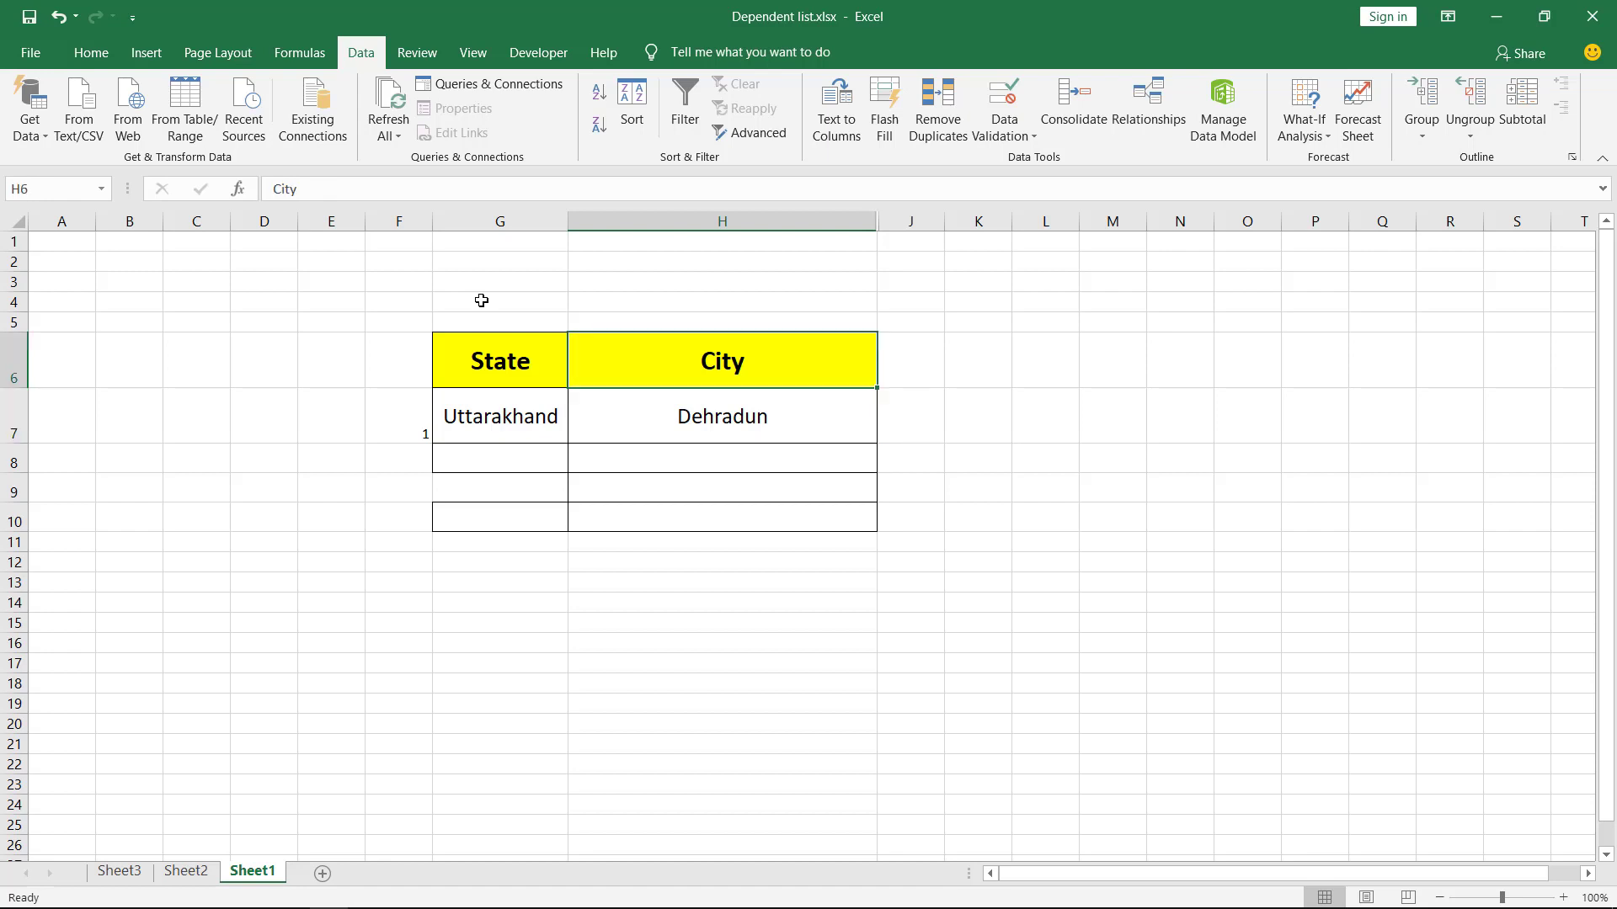
key(Down)
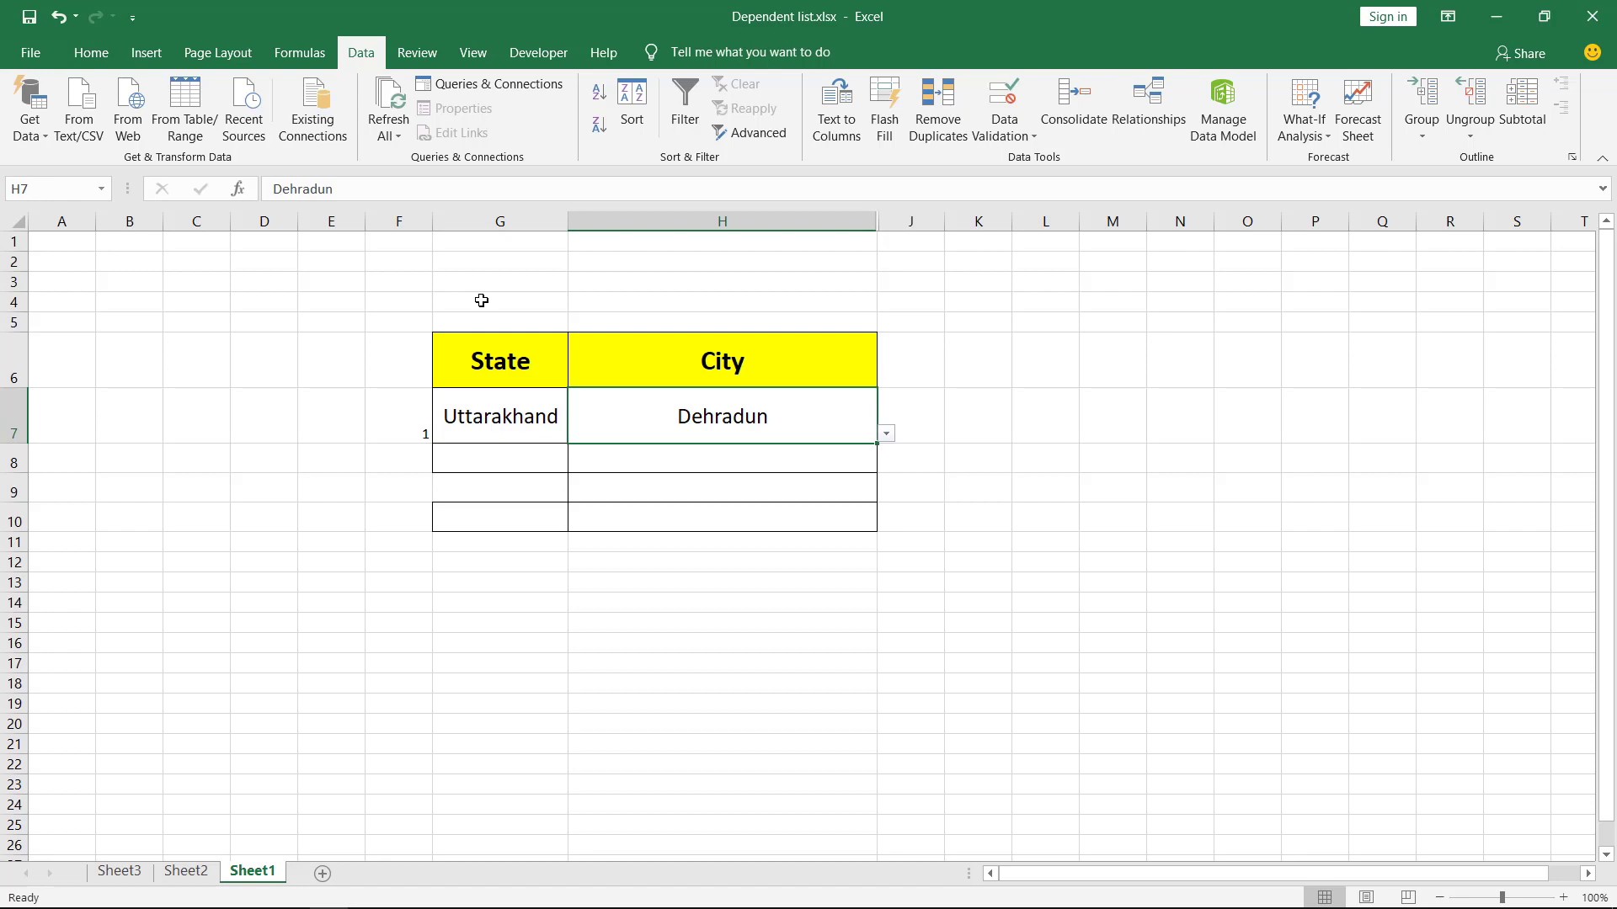
Step: Switch the State selection in cell G7 to Uttar_Pradesh using its drop-down list
key(Left)
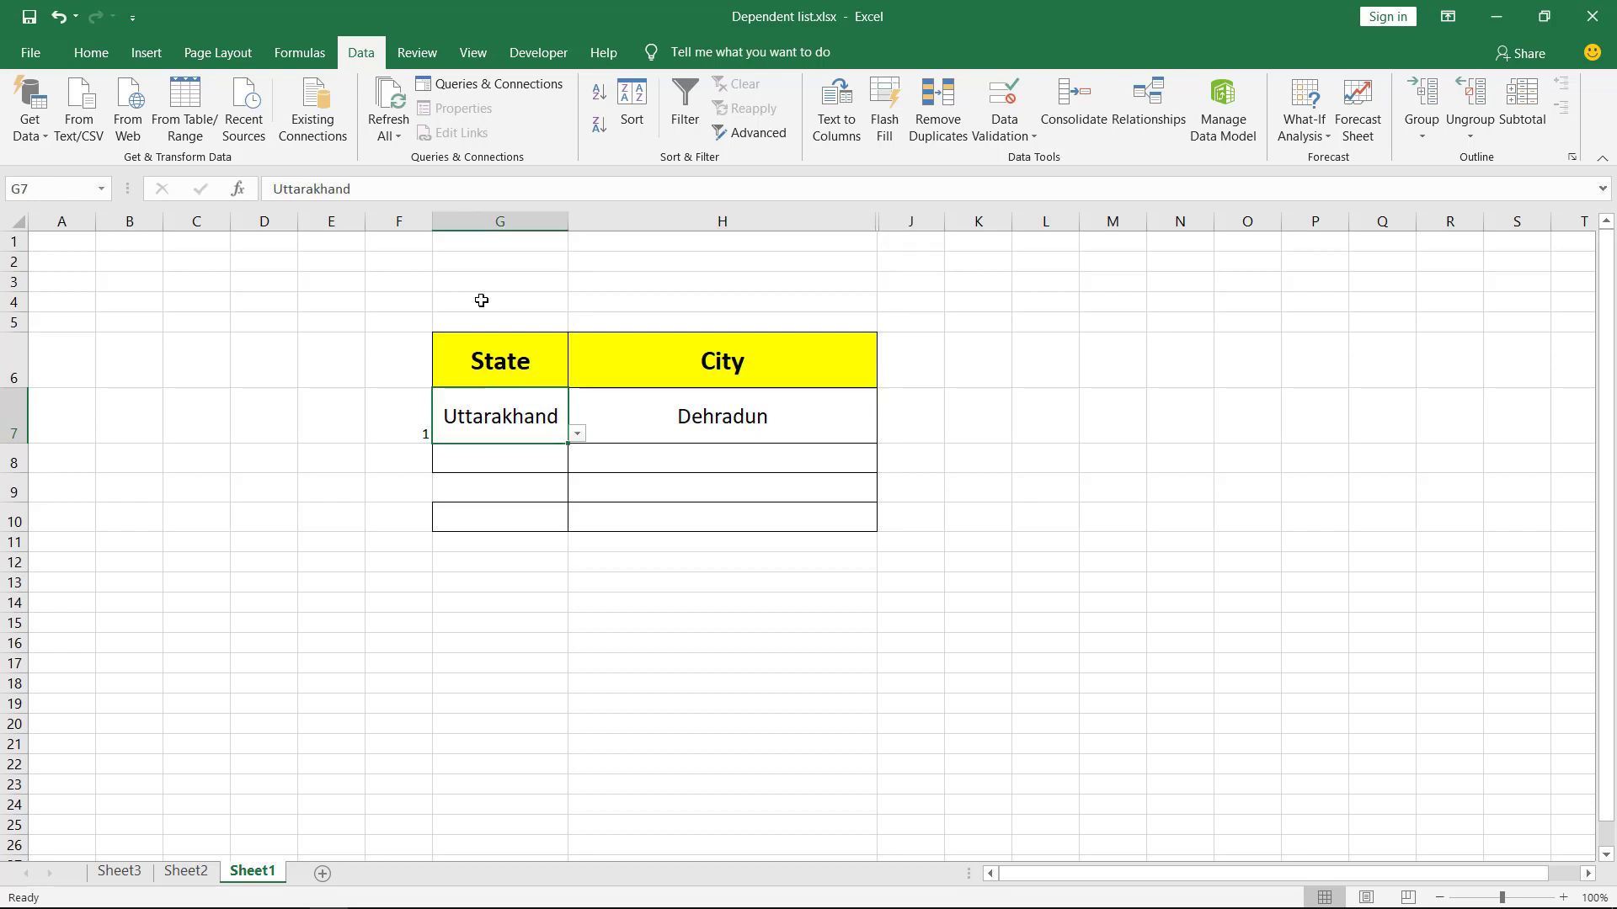
key(alt+Down)
key(Down)
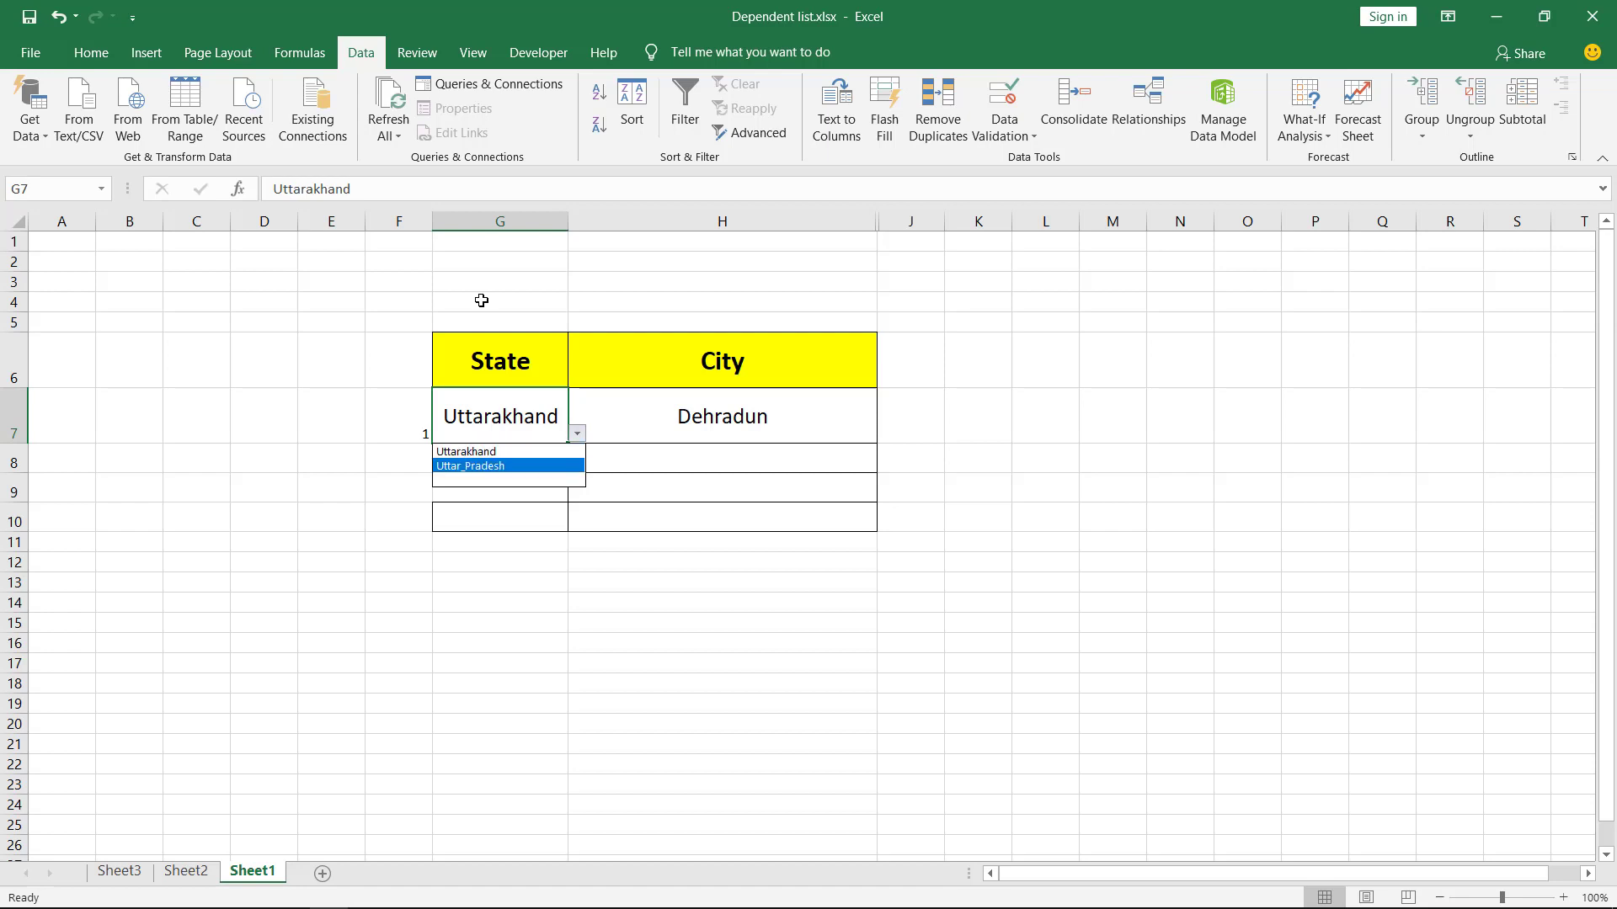
key(Return)
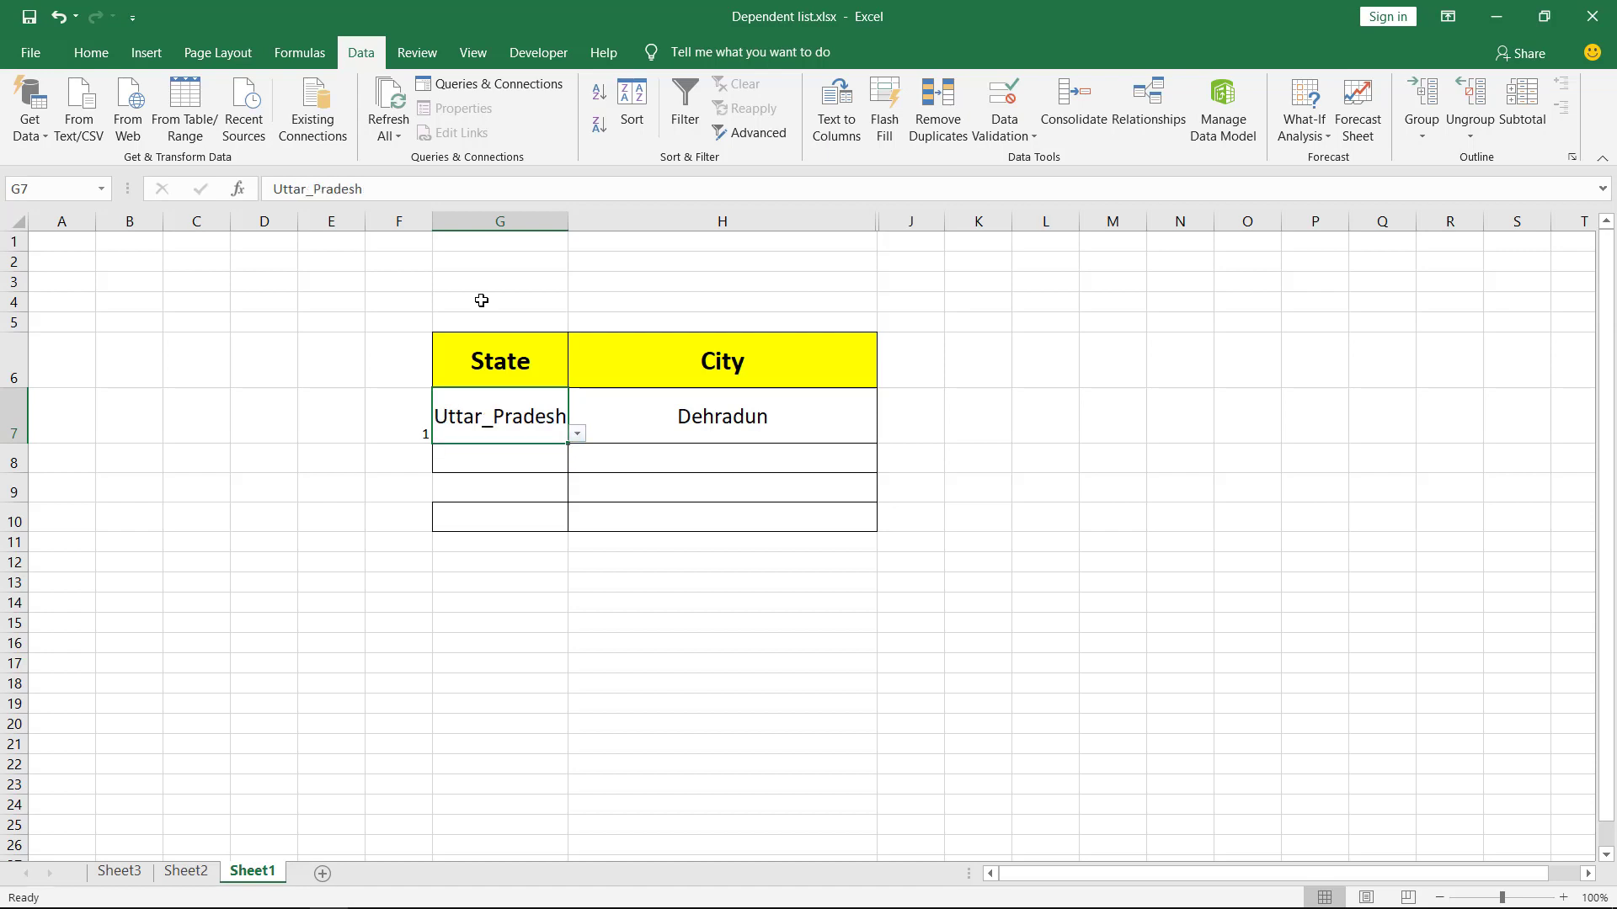
Step: Choose Lucknow from the dependent City drop-down list in cell H7
key(Right)
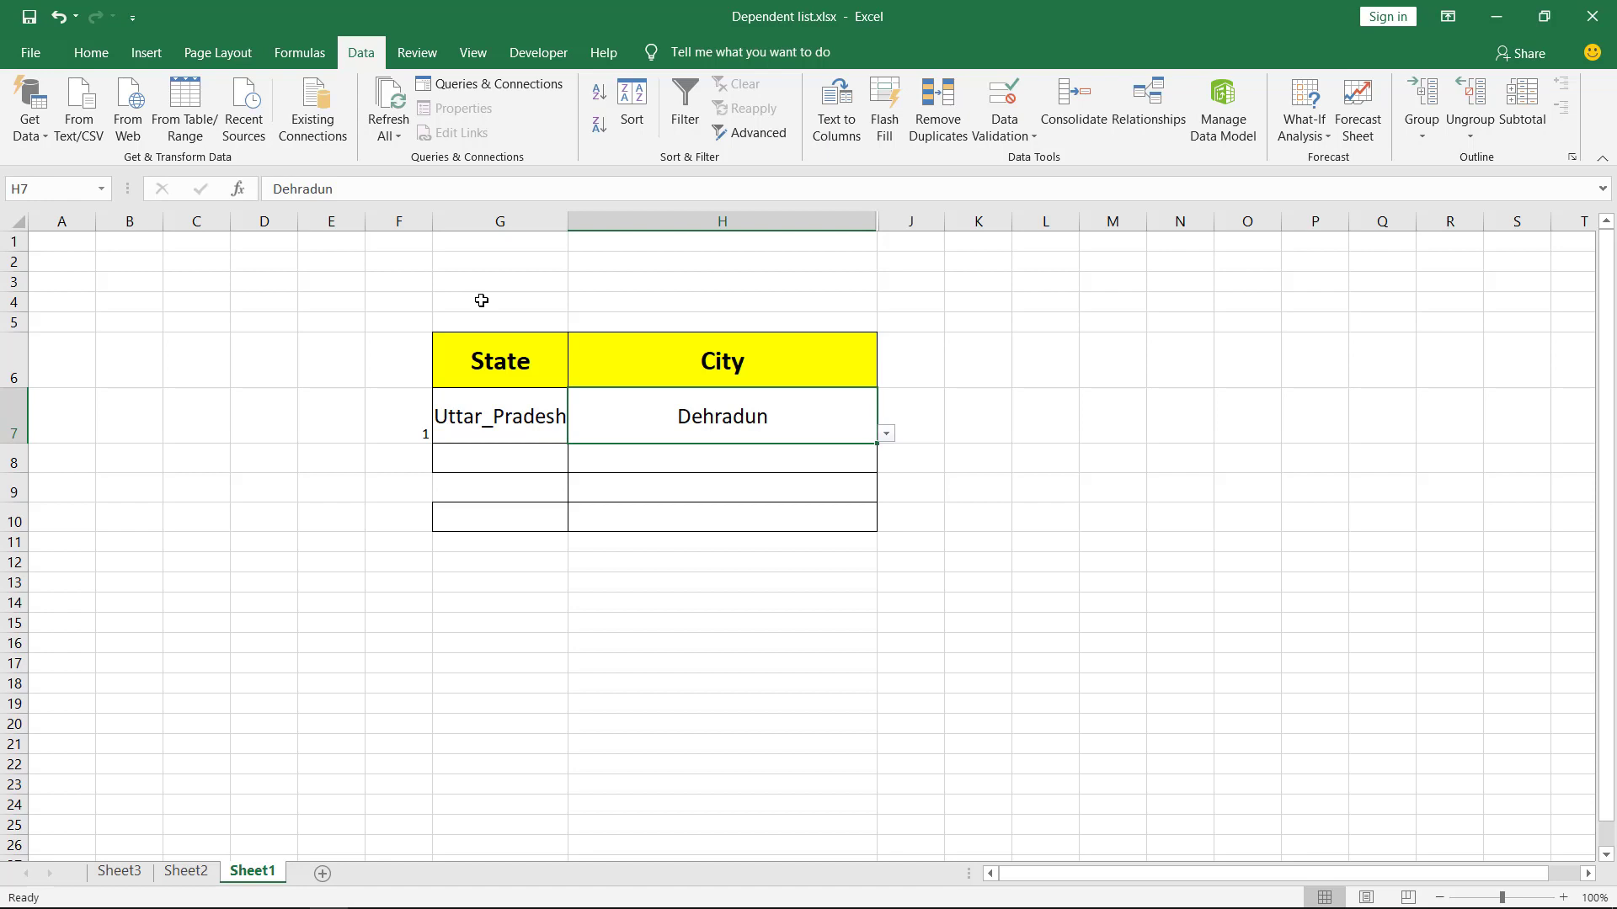
key(alt+Down)
key(Down)
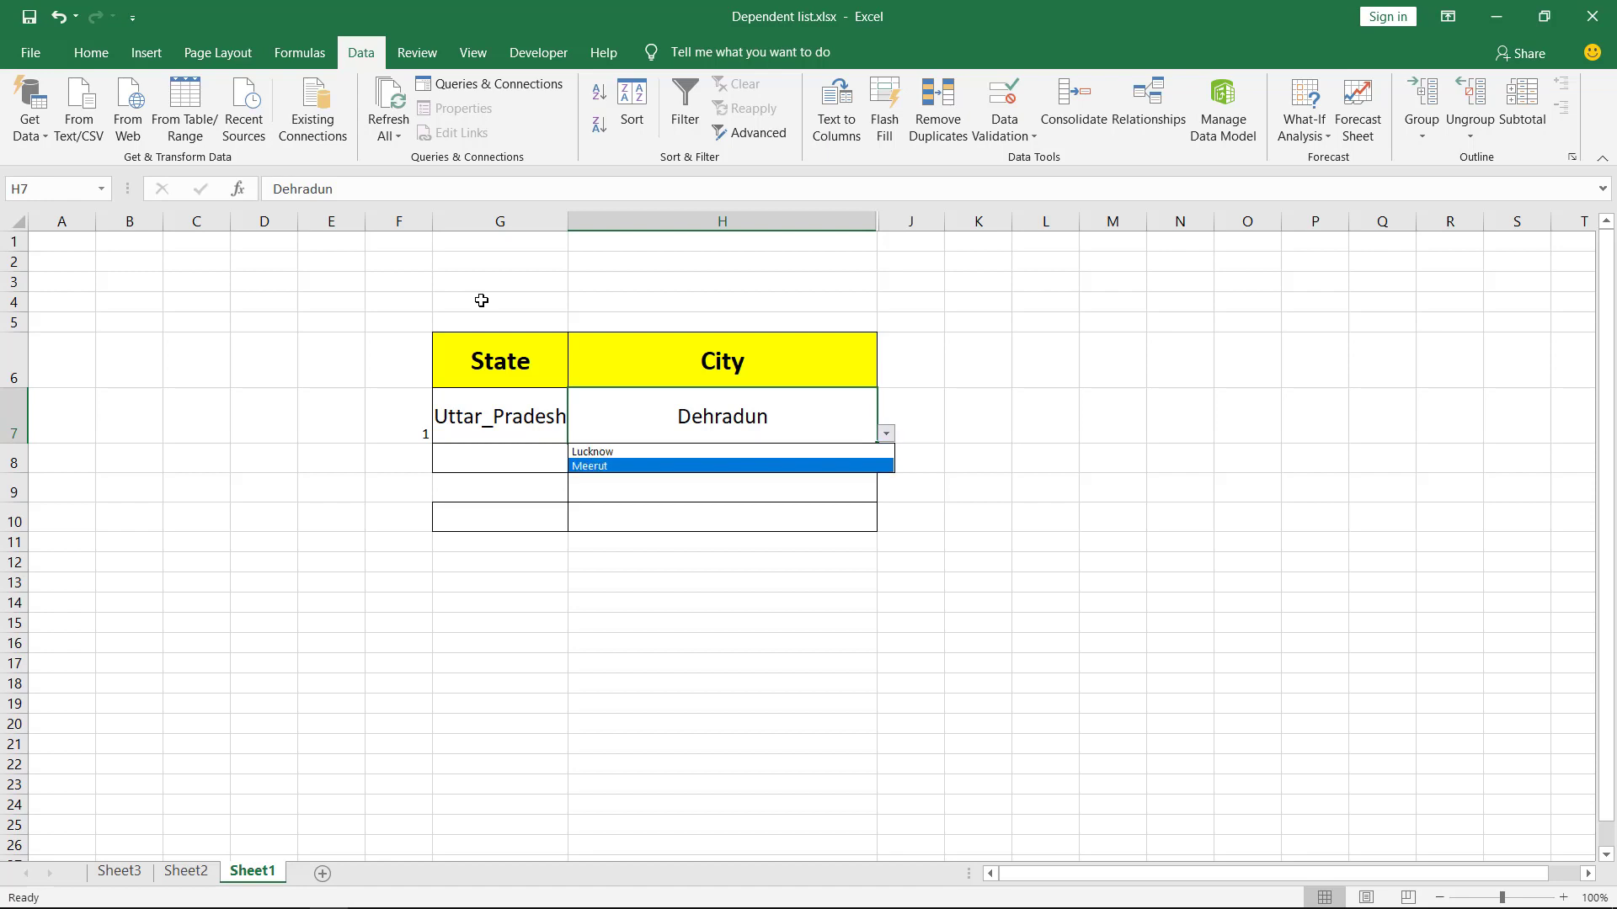
key(Up)
key(Down)
key(Up)
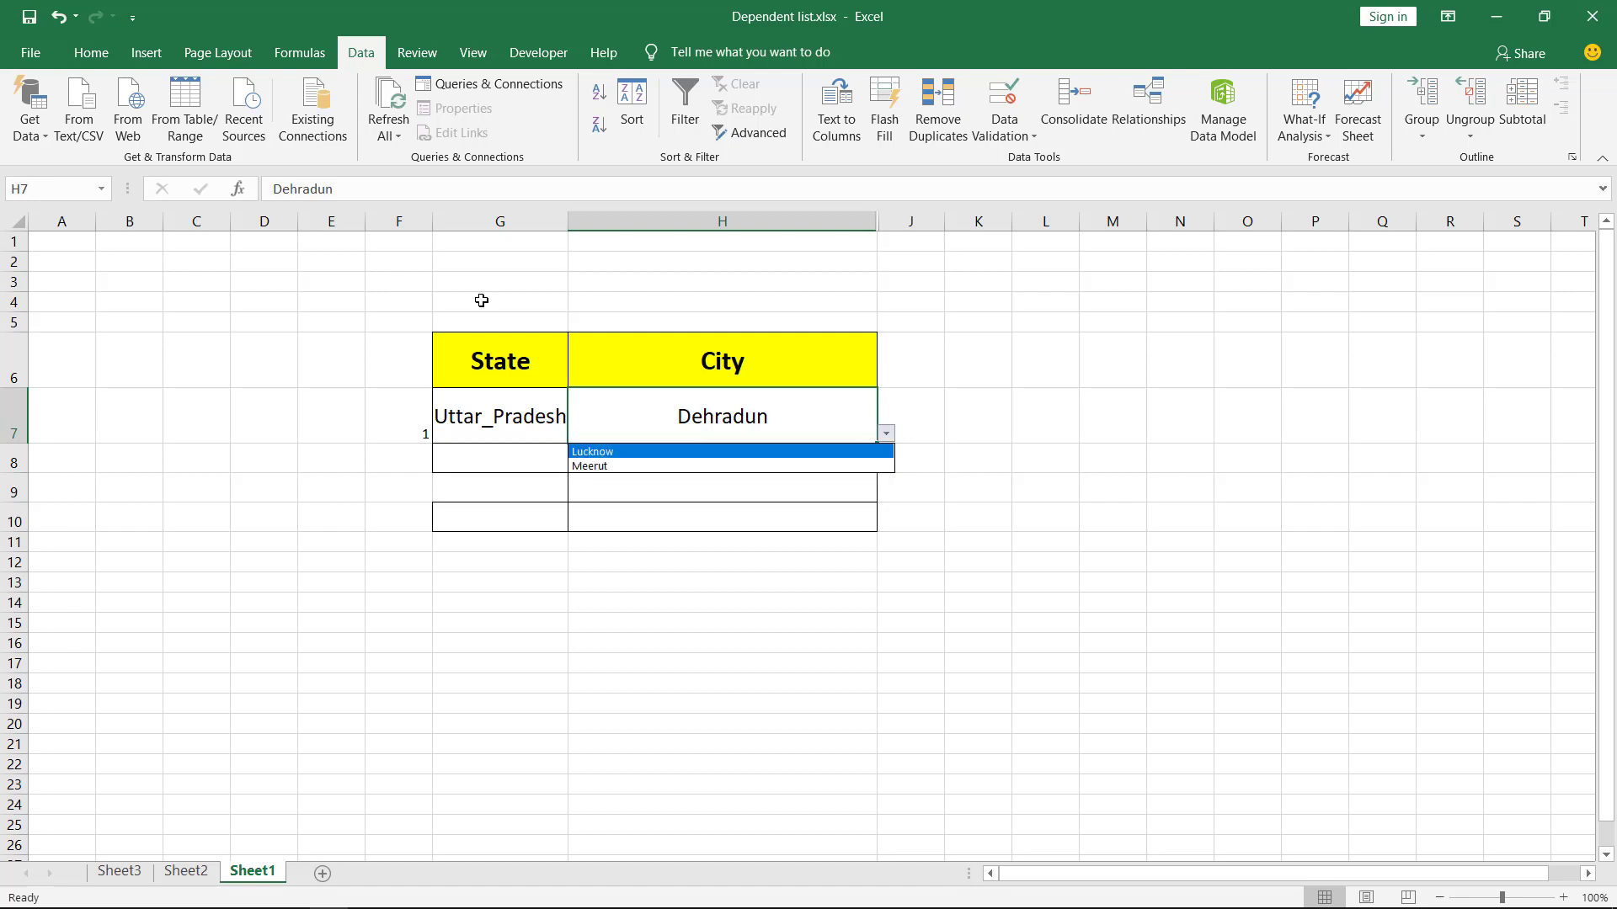
key(Return)
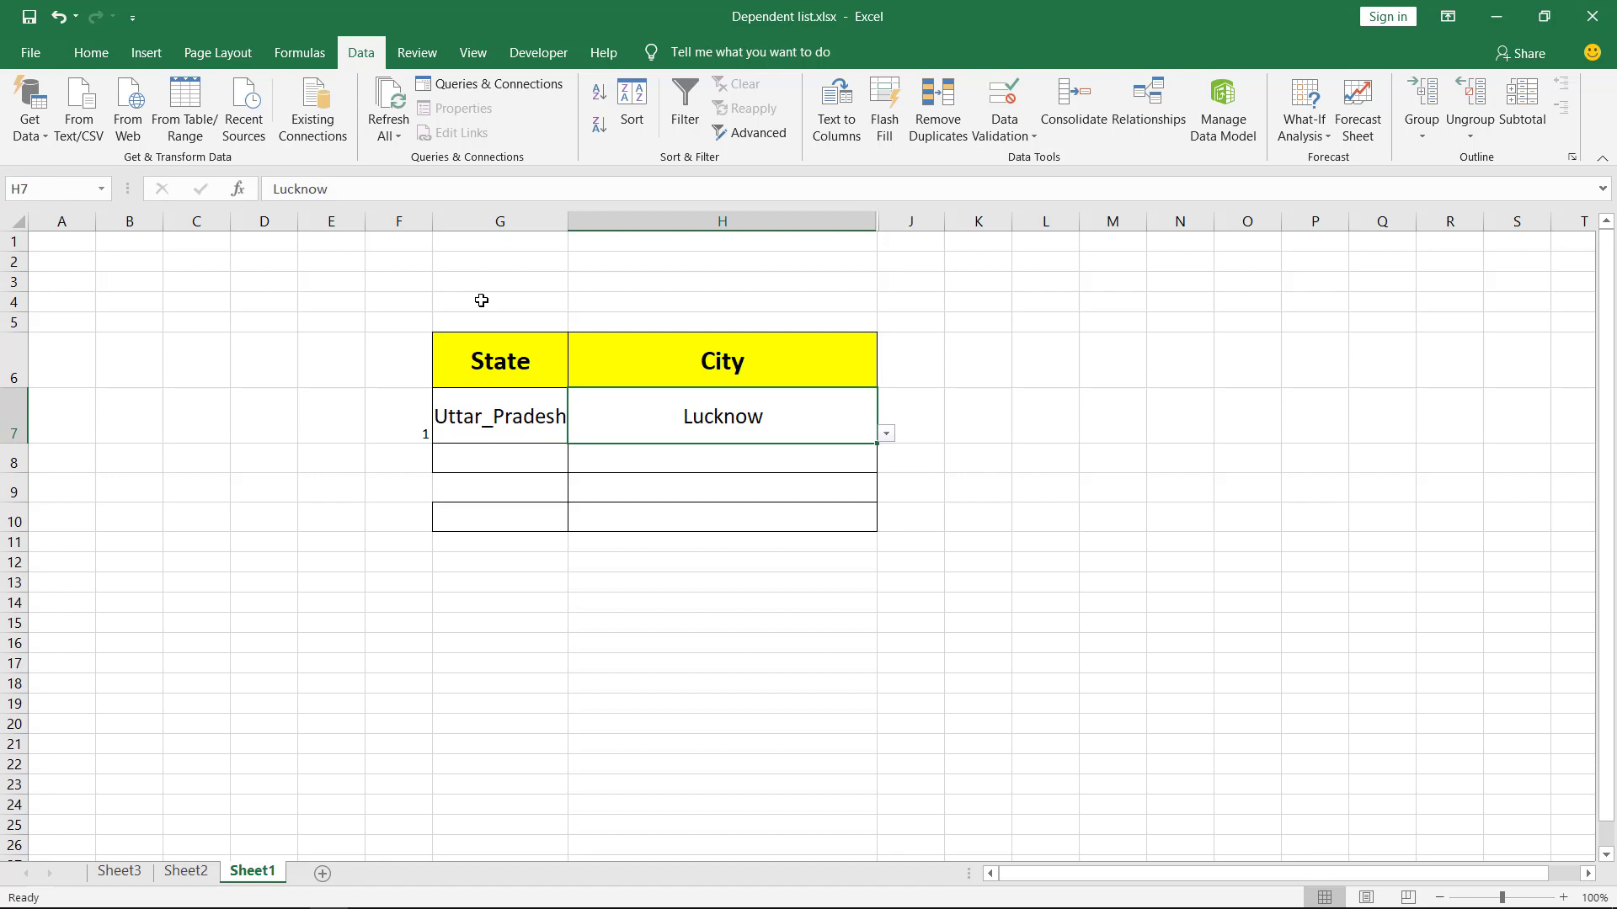
Step: Go to Sheet2 and examine the source entries of the State column from its header down
key(ctrl+Page_Up)
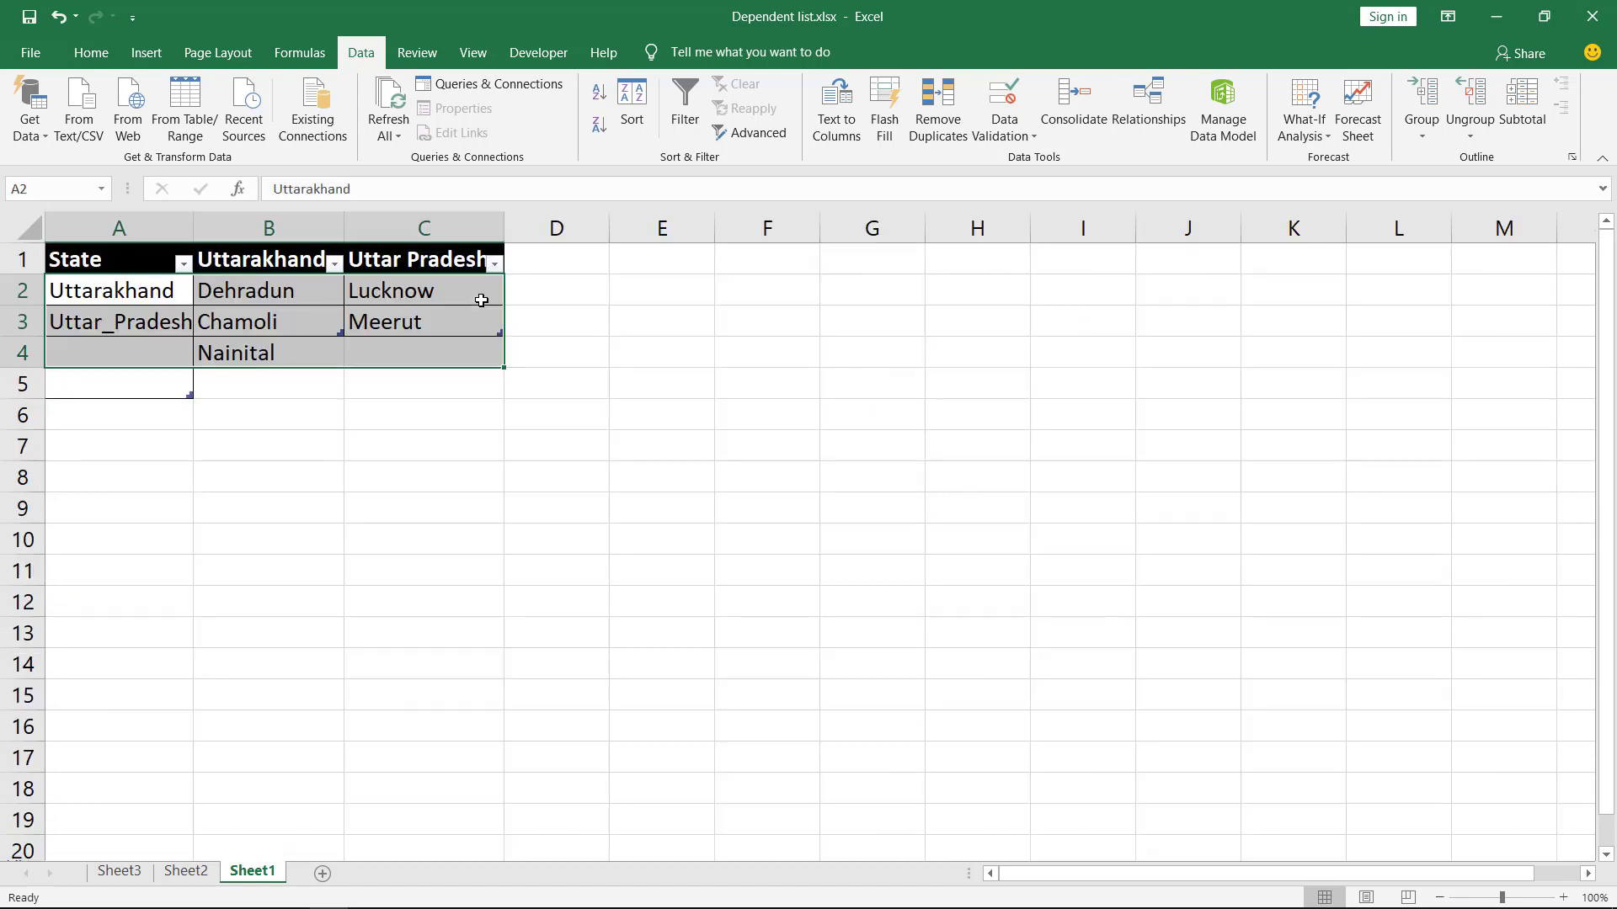
key(ctrl+Home)
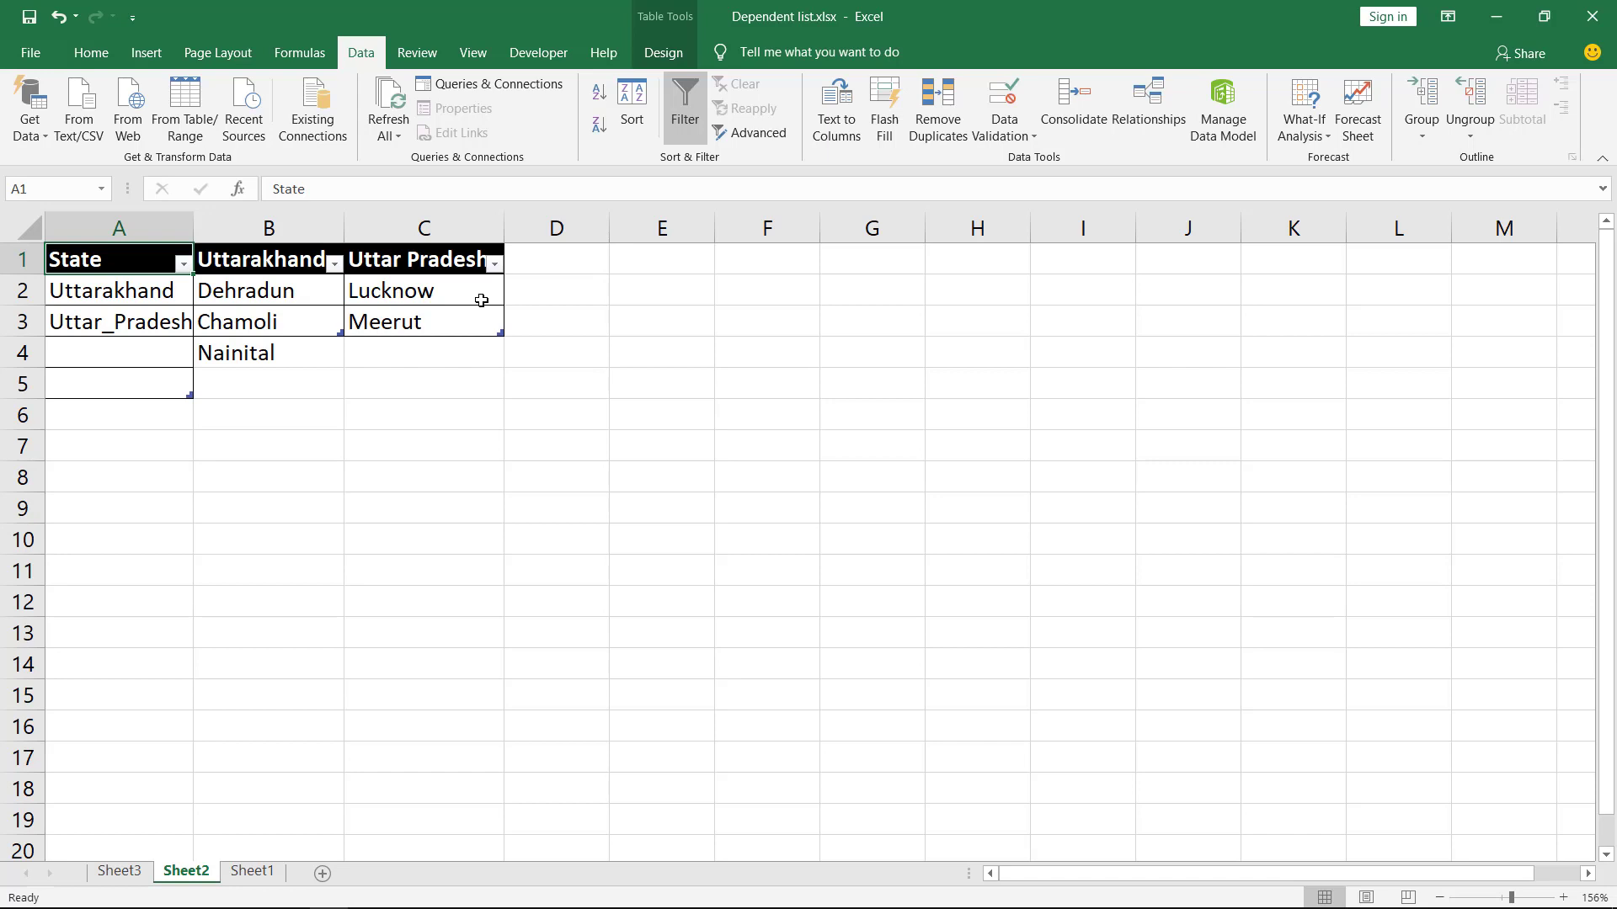
key(Down)
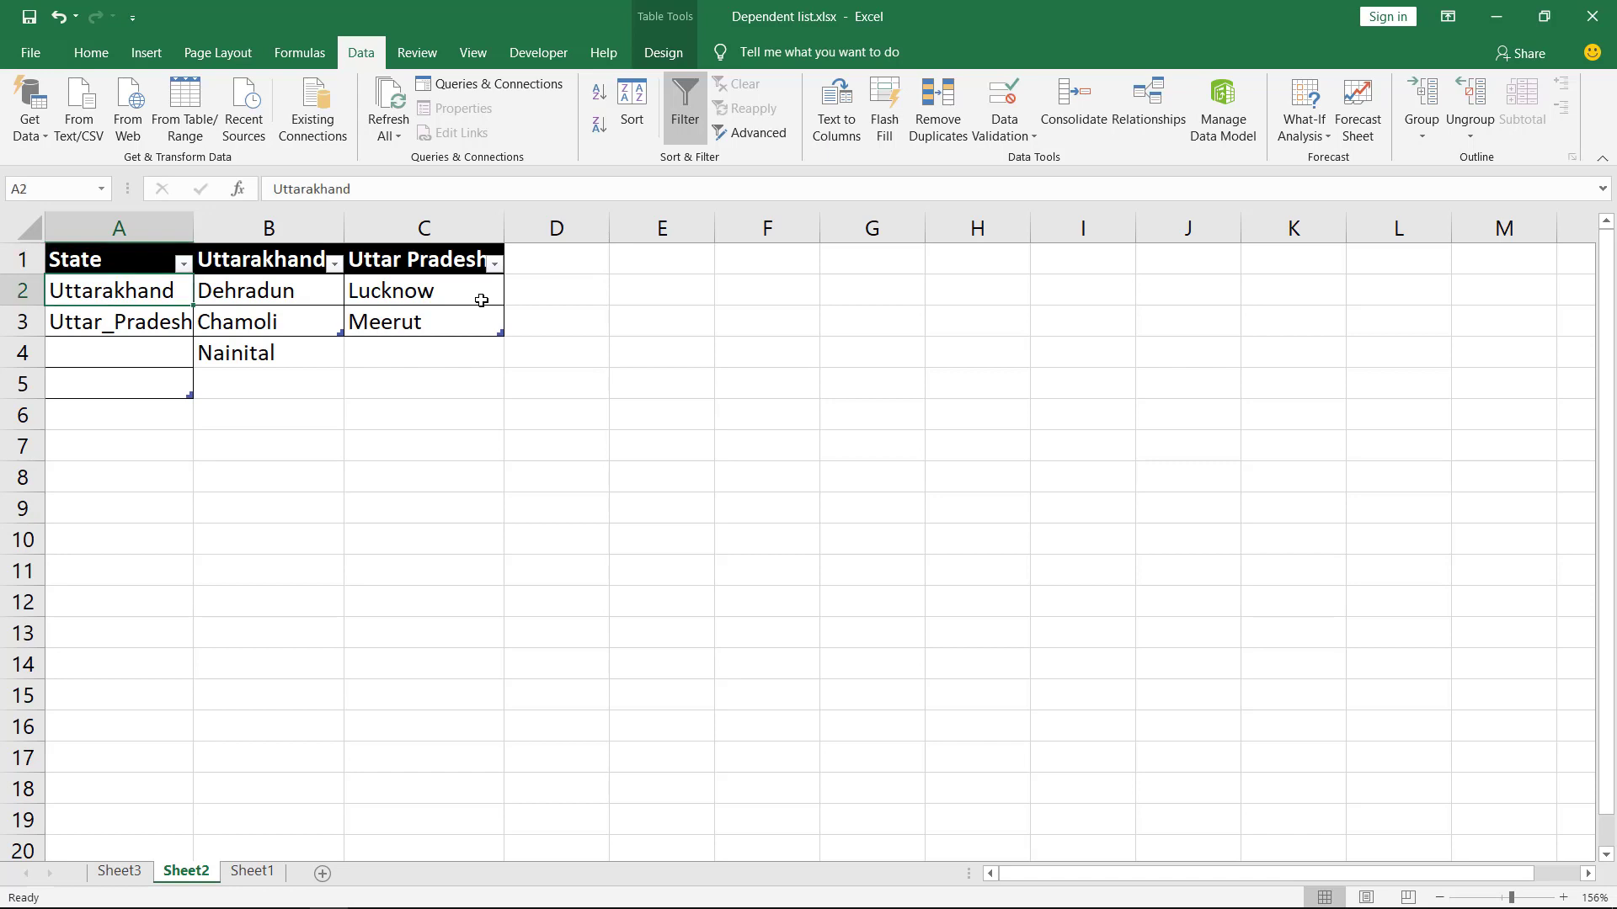
key(Down)
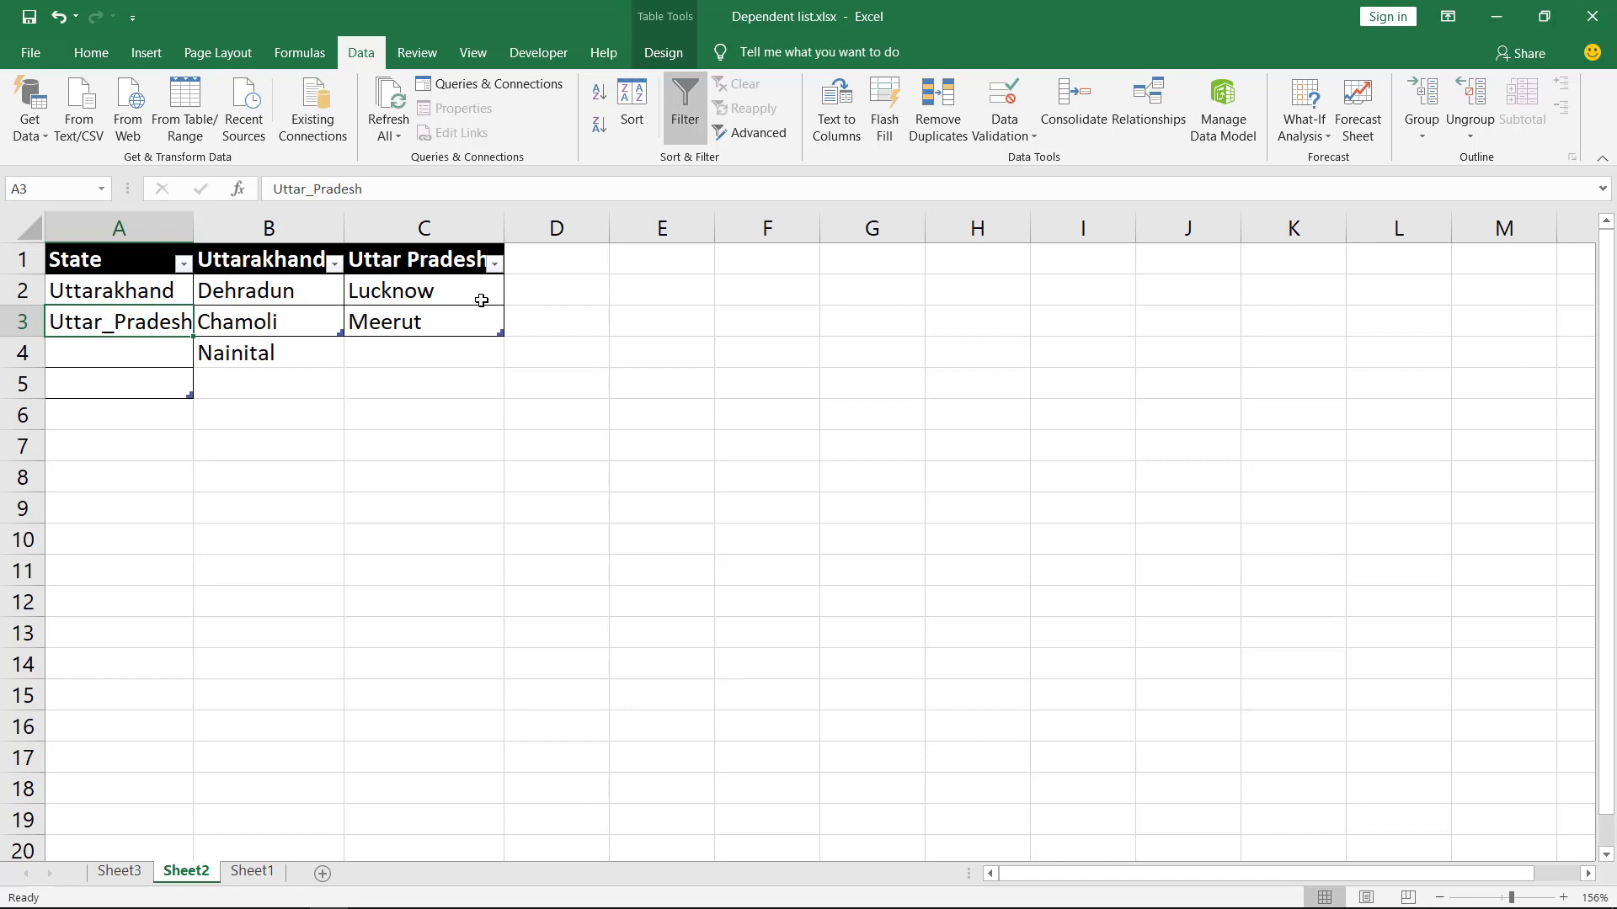
key(Down)
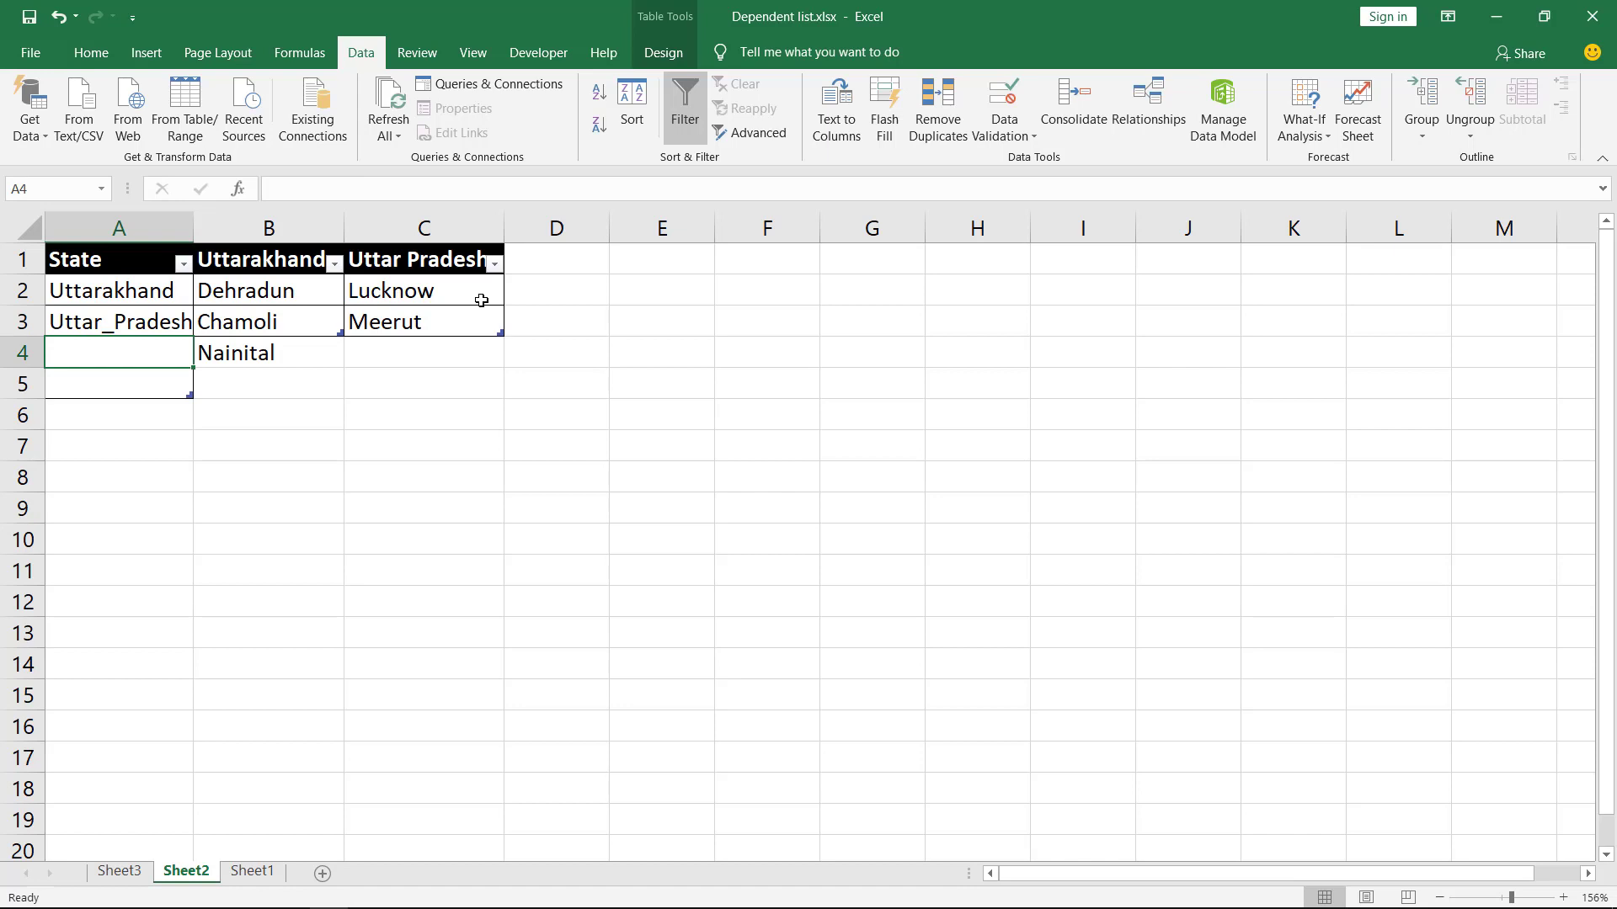
key(Up)
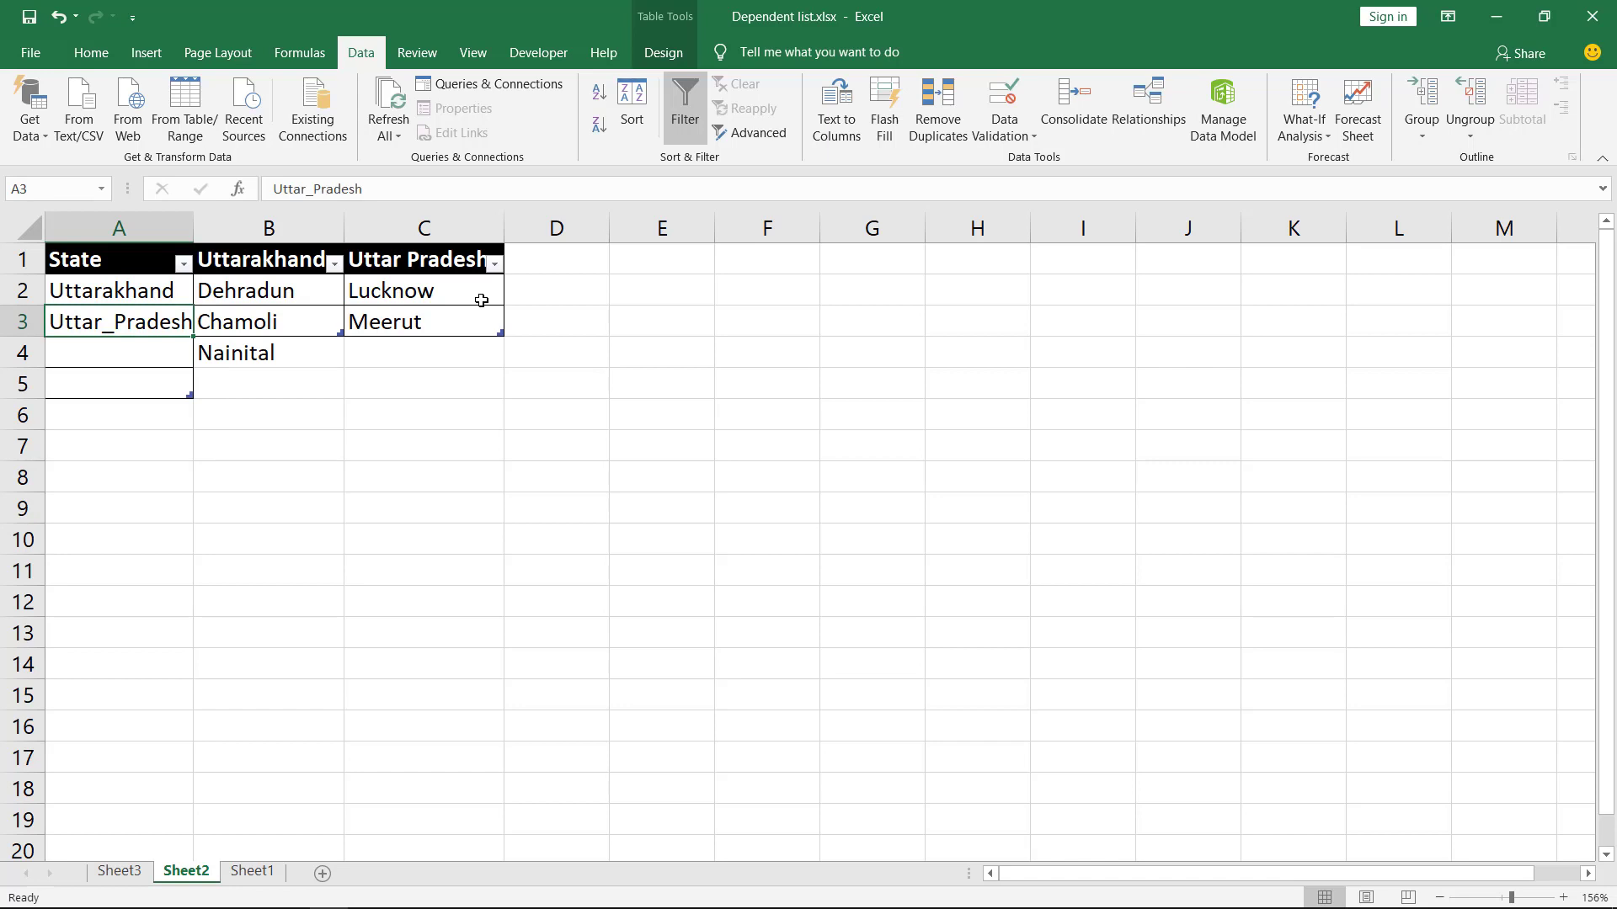
key(Up)
key(Down)
key(Up)
key(Up)
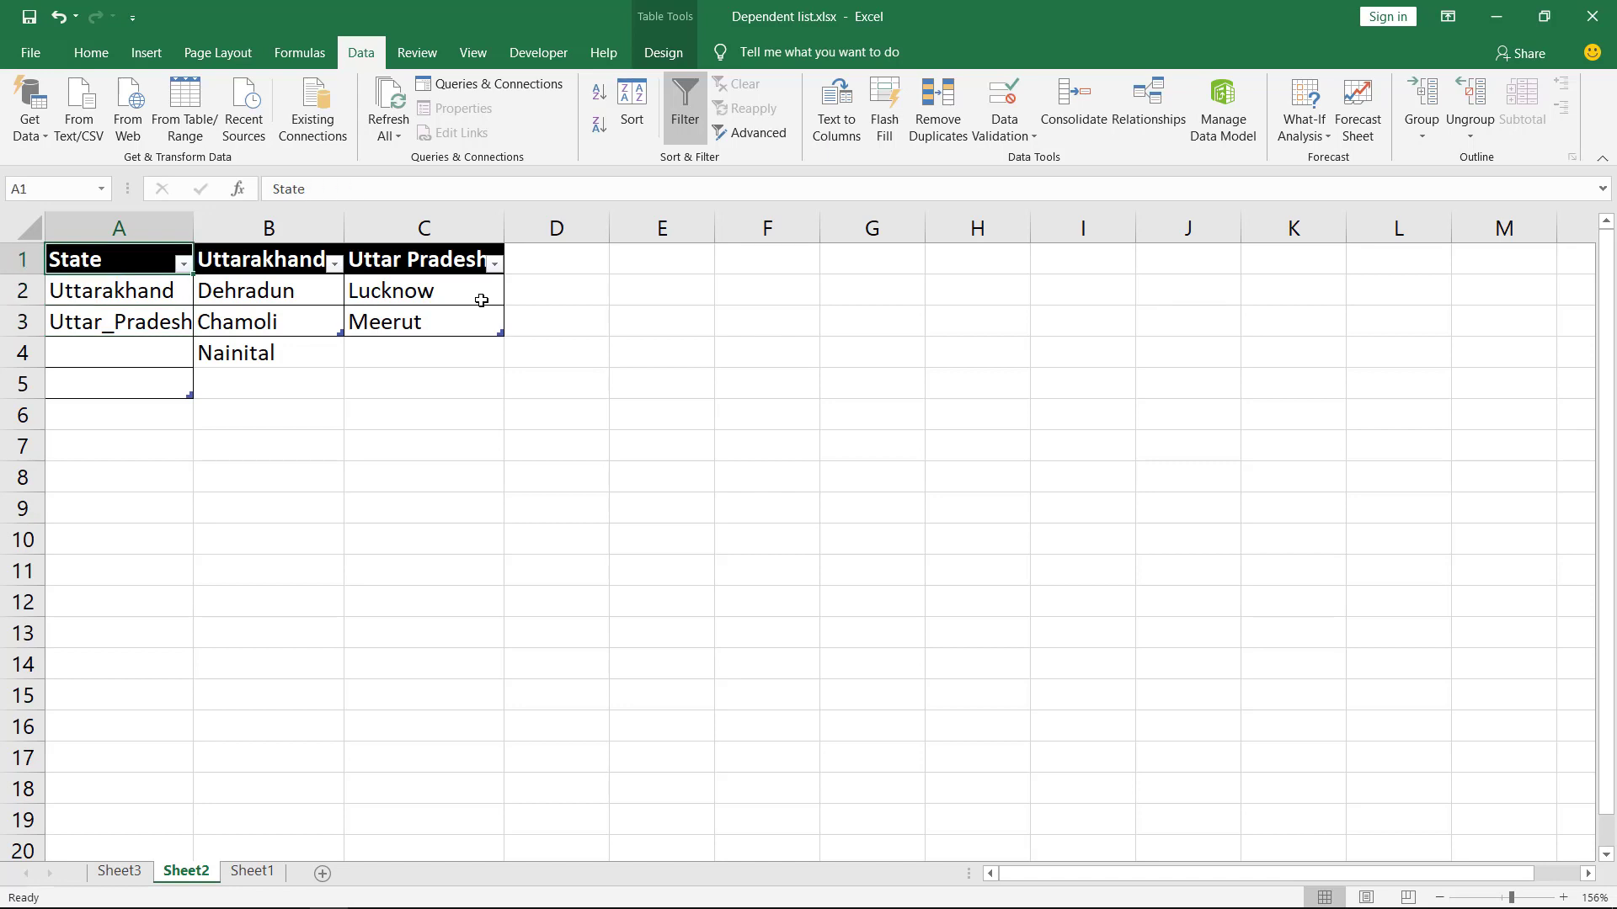
Step: Examine the source city lists under the Uttarakhand and Uttar Pradesh headers in columns B and C
key(Right)
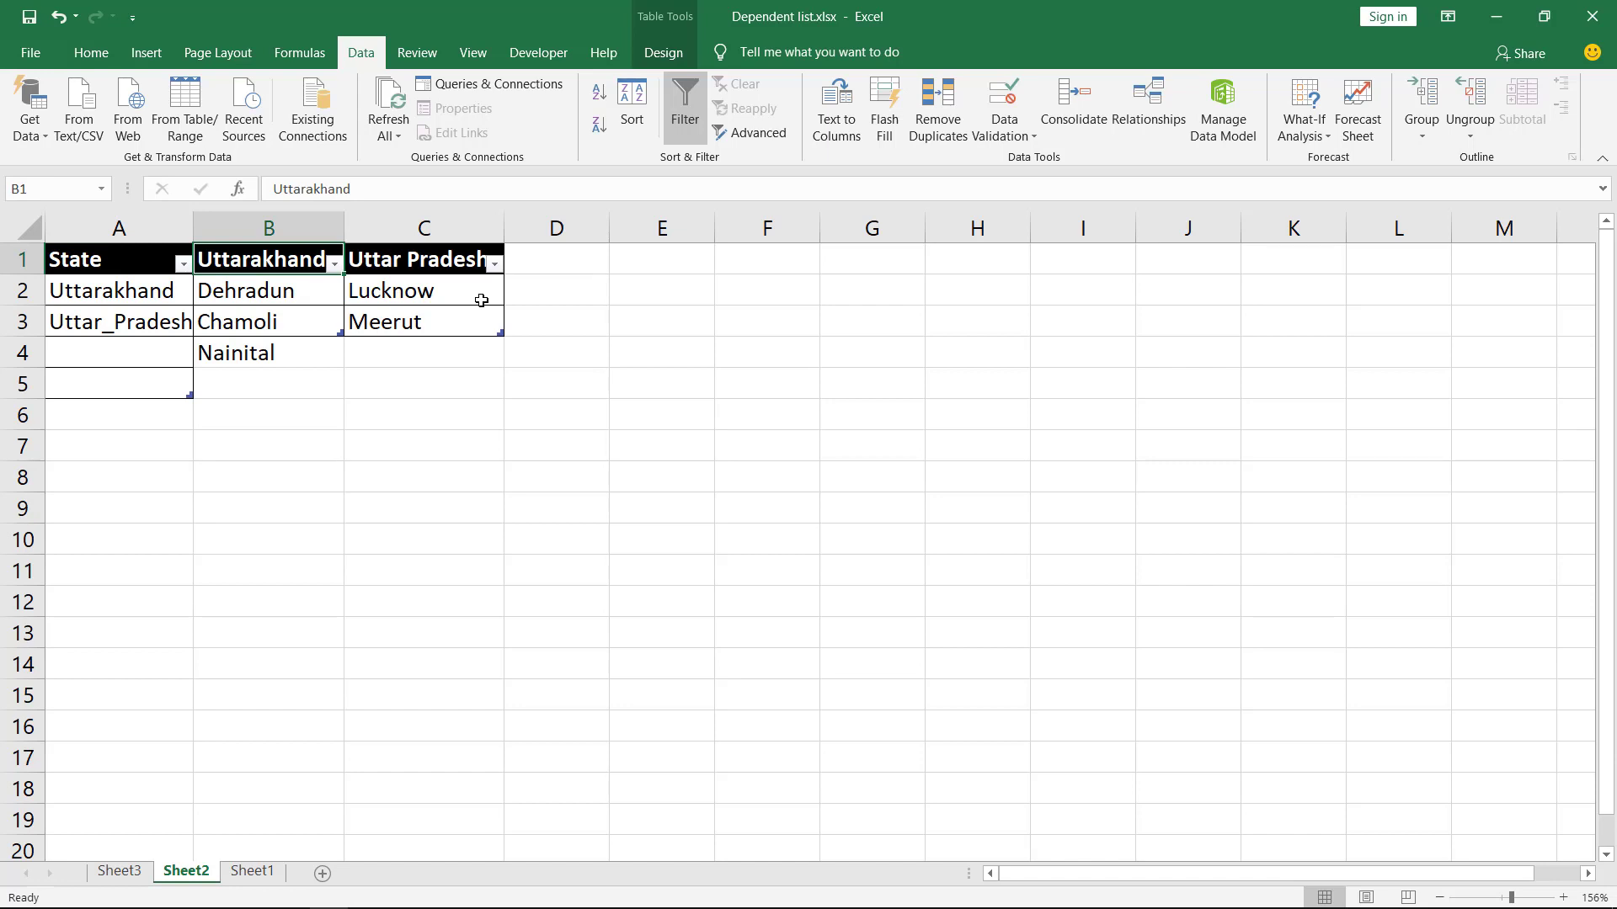
key(Down)
key(Down)
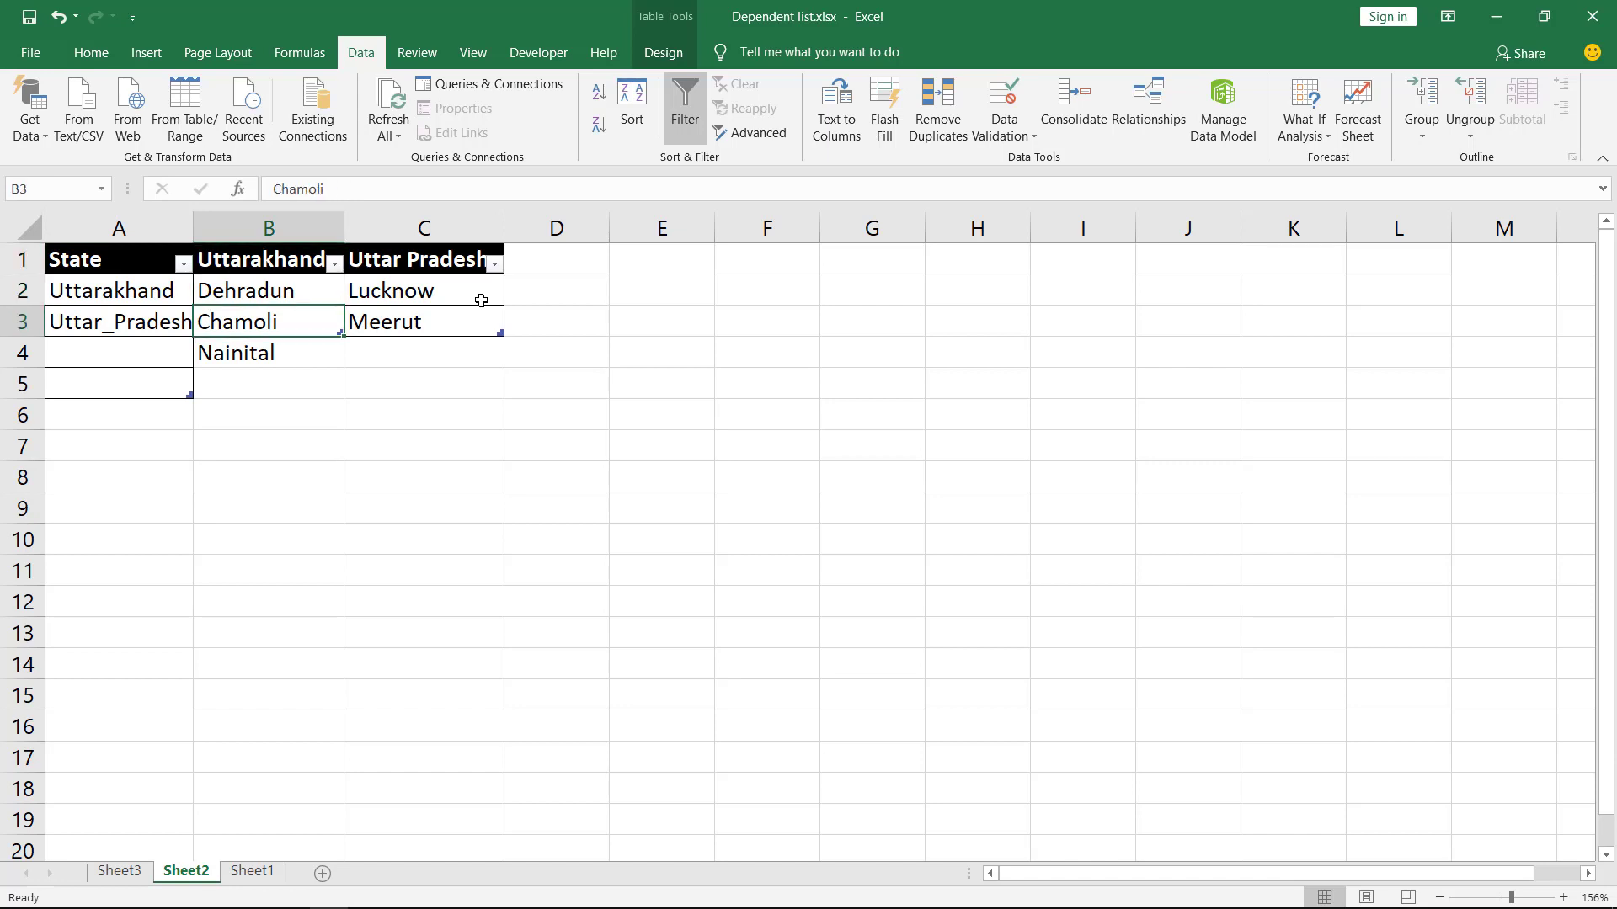
key(Down)
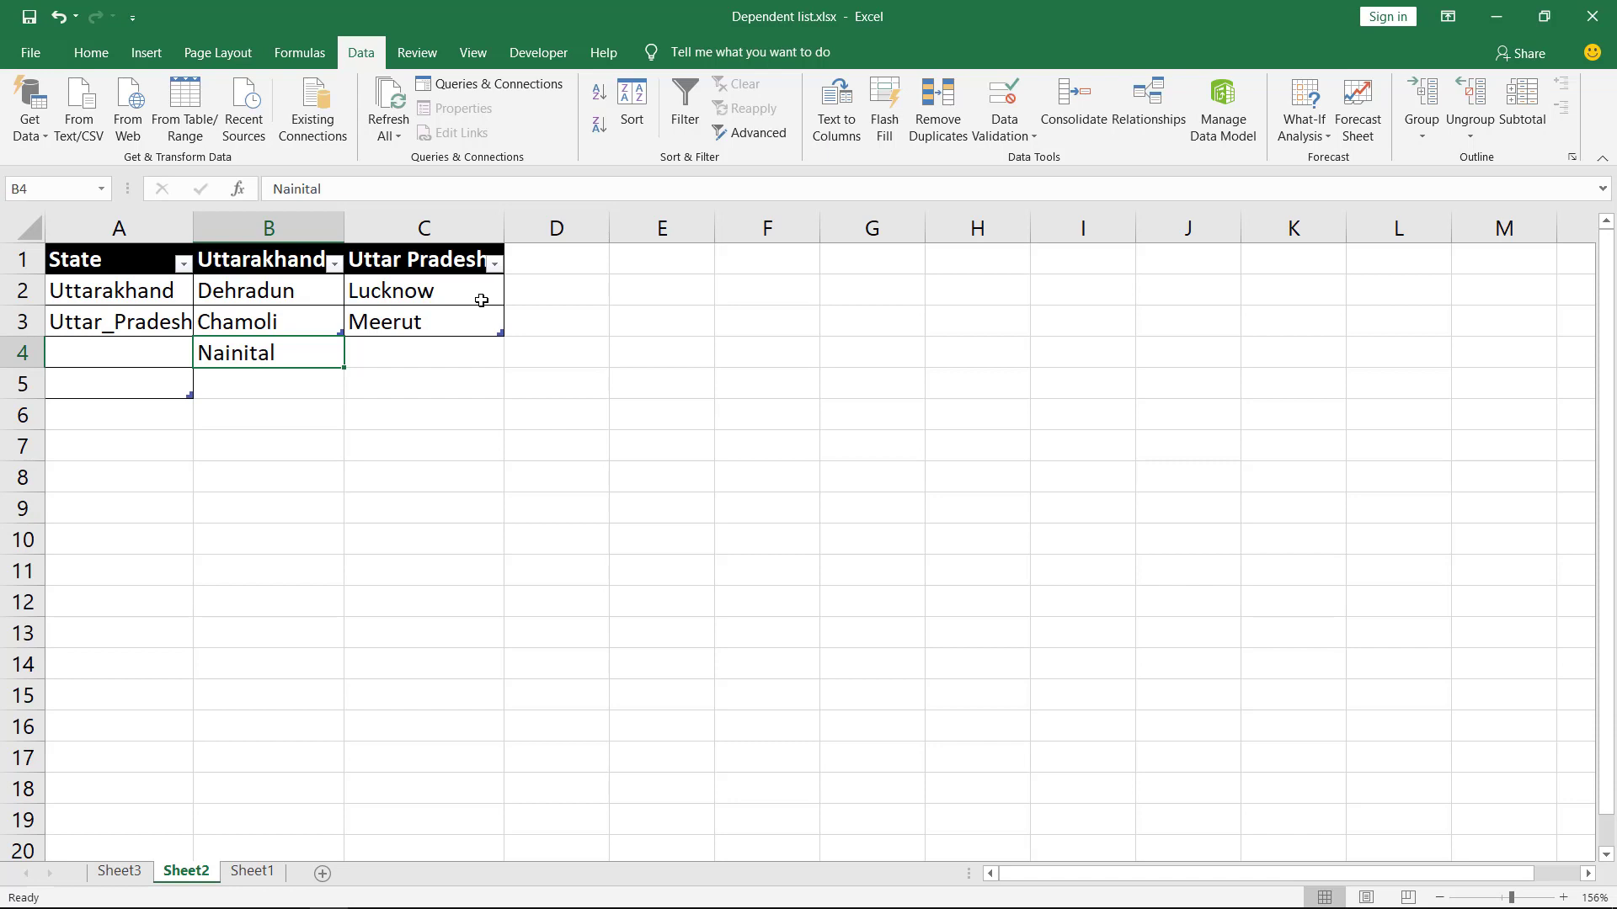
key(Up)
key(Up)
key(Up)
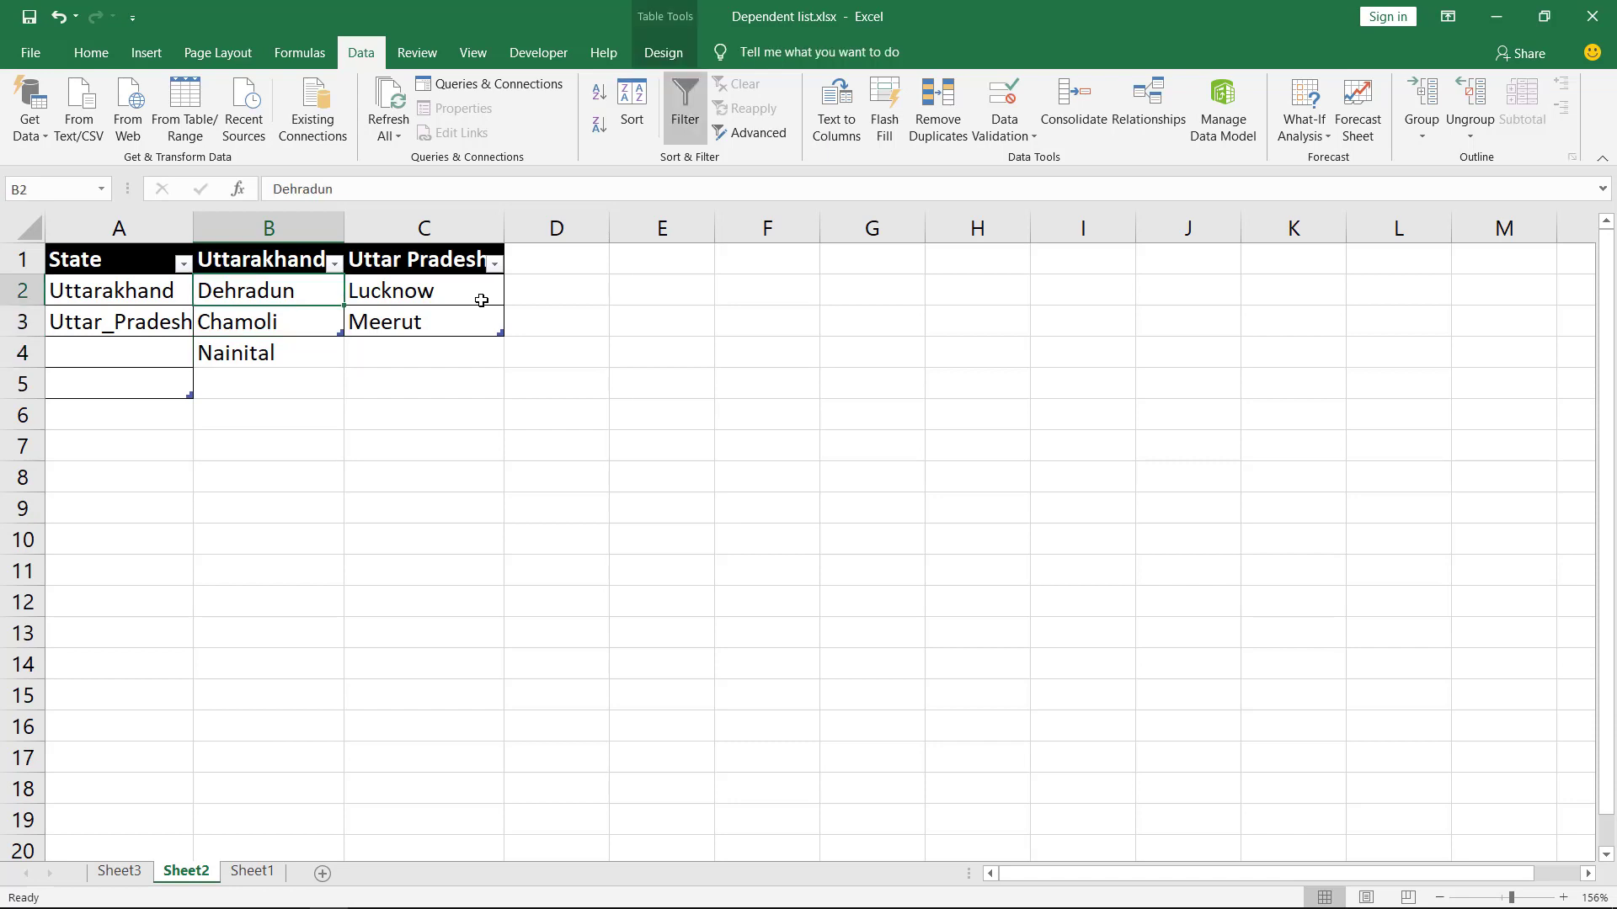
key(Right)
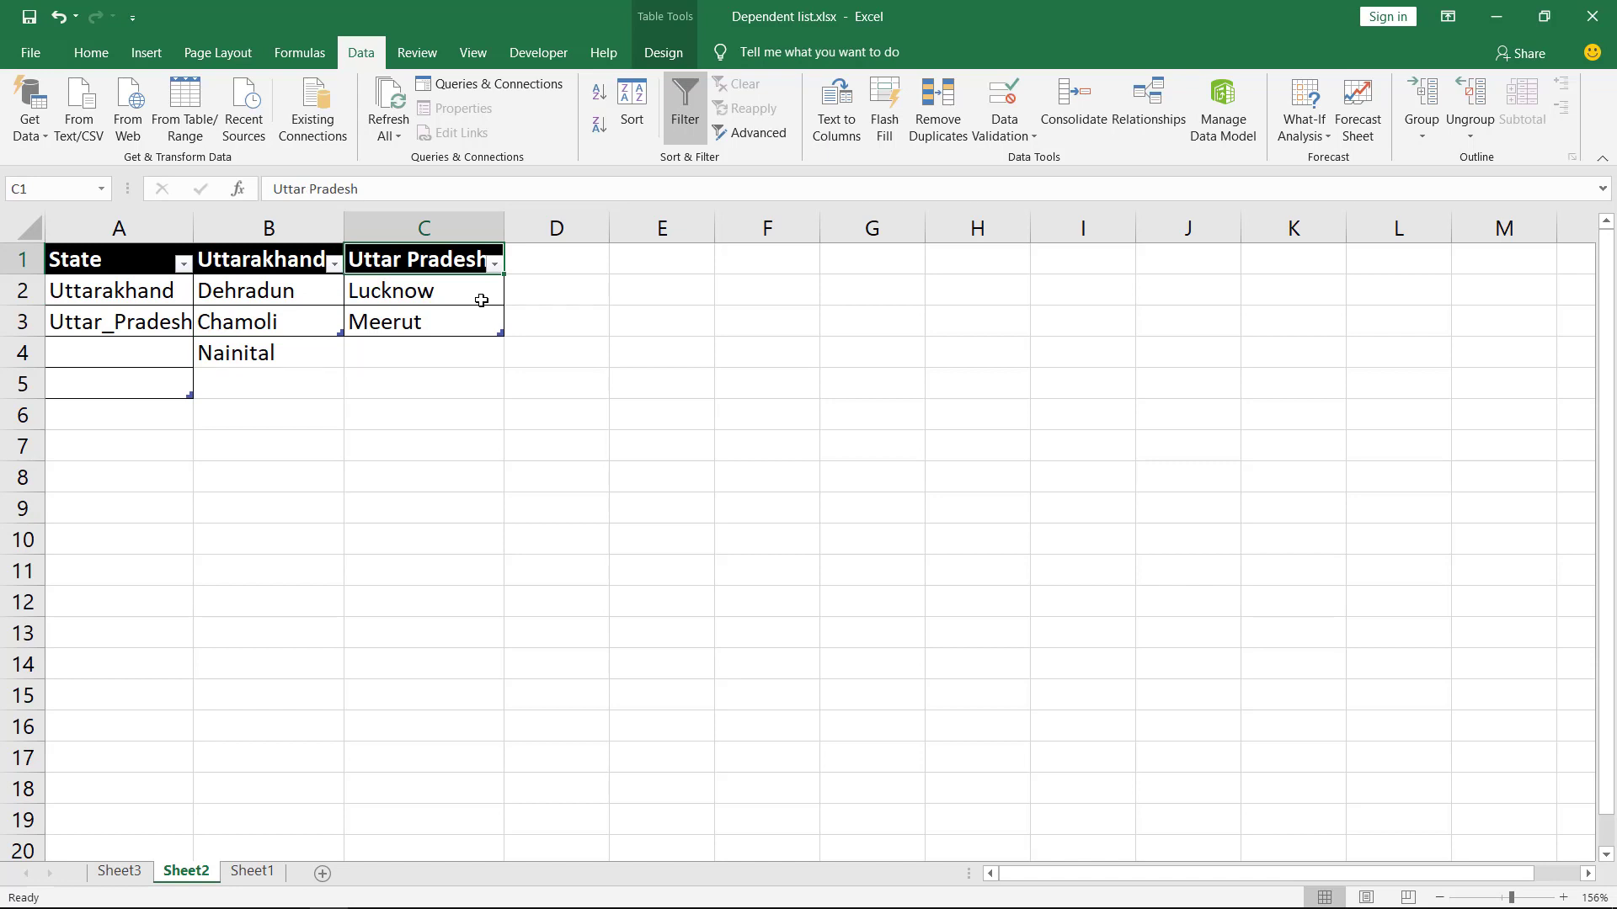
key(Down)
key(Down)
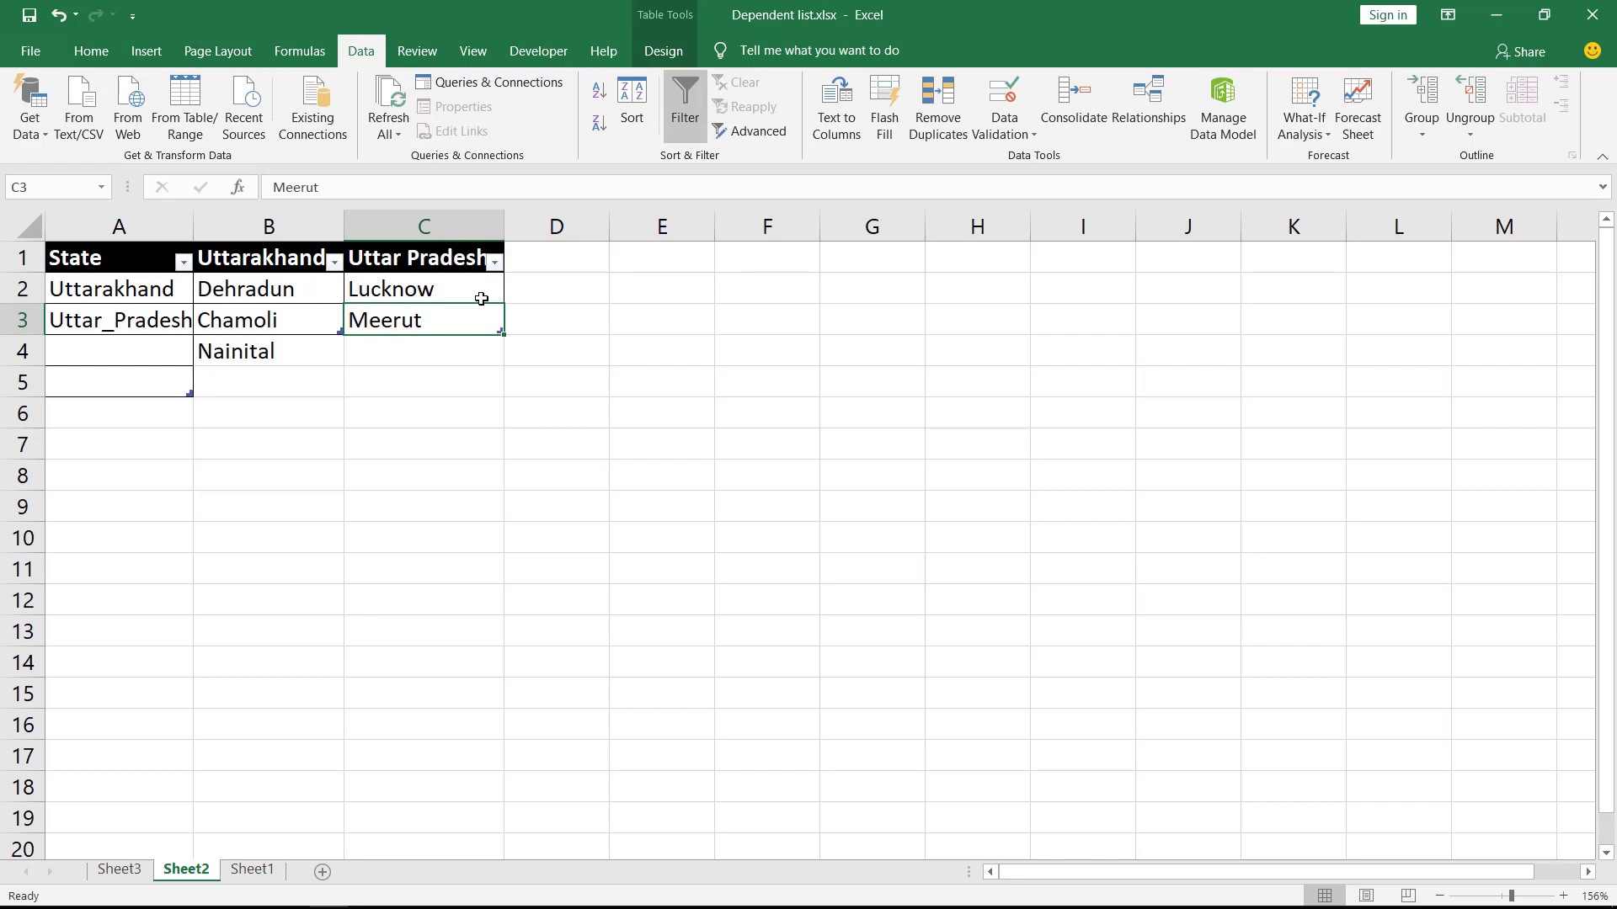
key(Up)
key(Up)
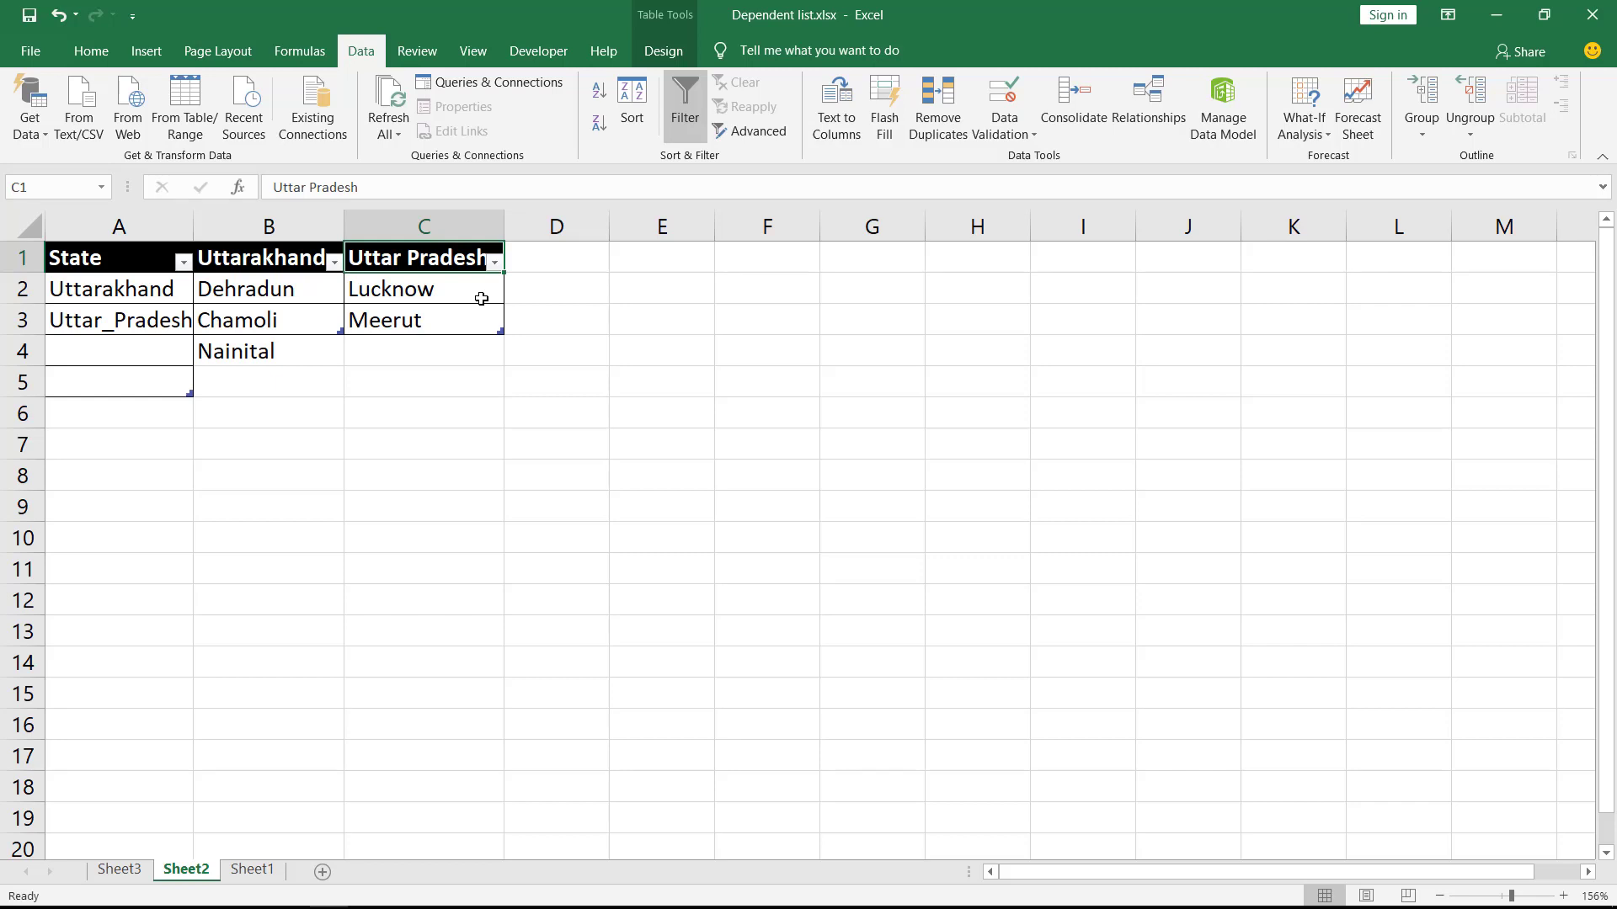
key(Left)
key(Left)
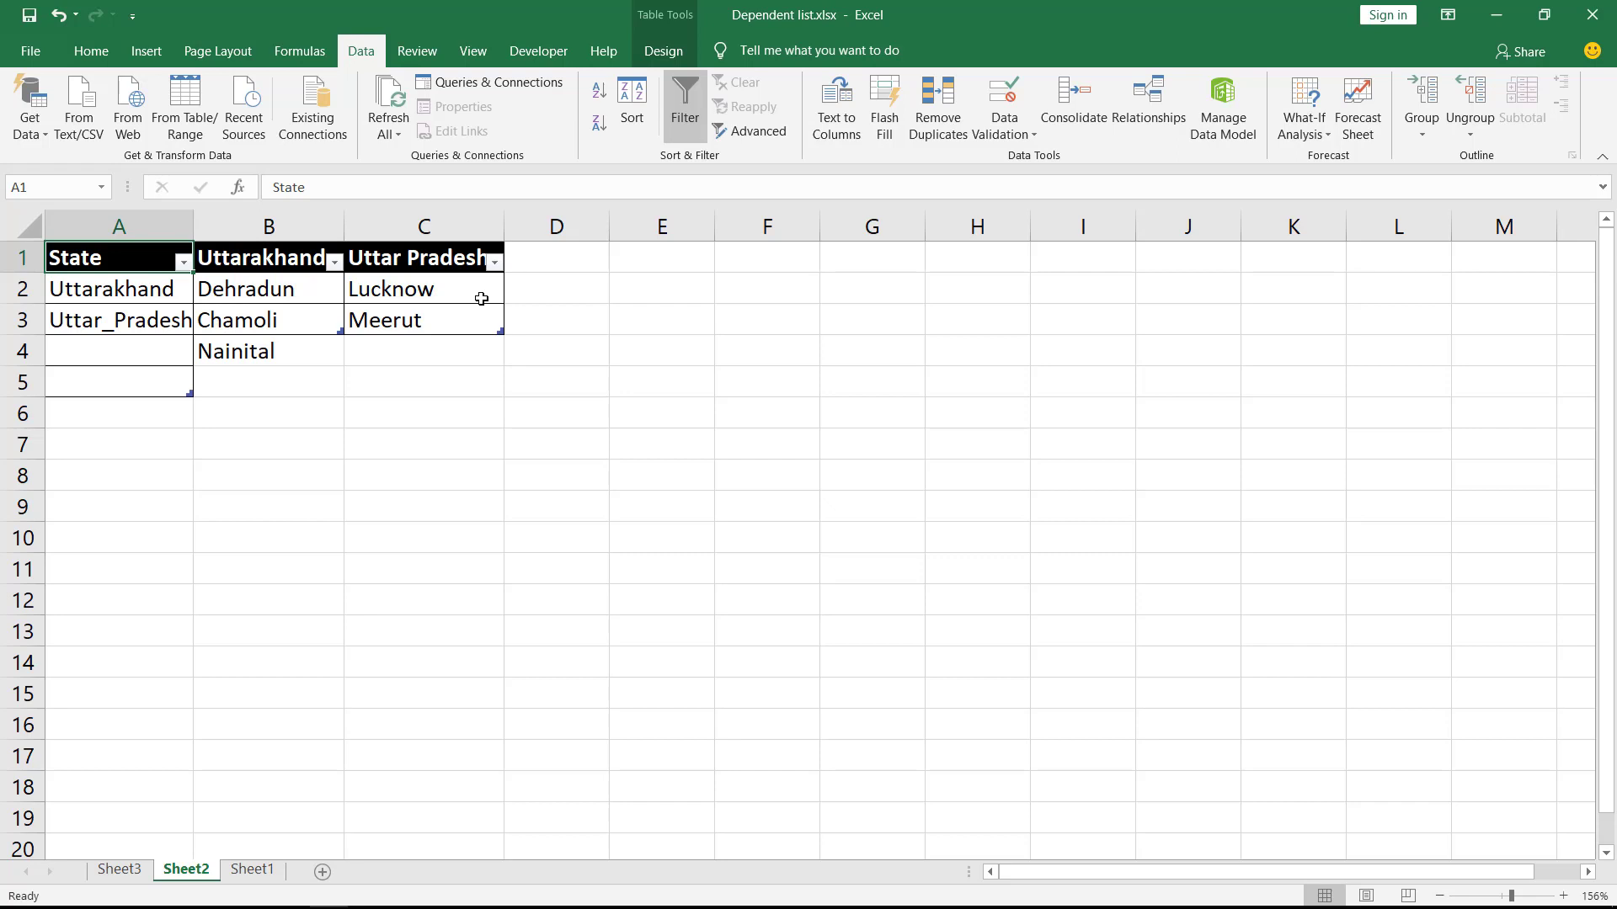
key(Right)
key(Left)
Step: Select the State header with its two entries in A1:A3 and look at the Quick Analysis options
key(shift+Down)
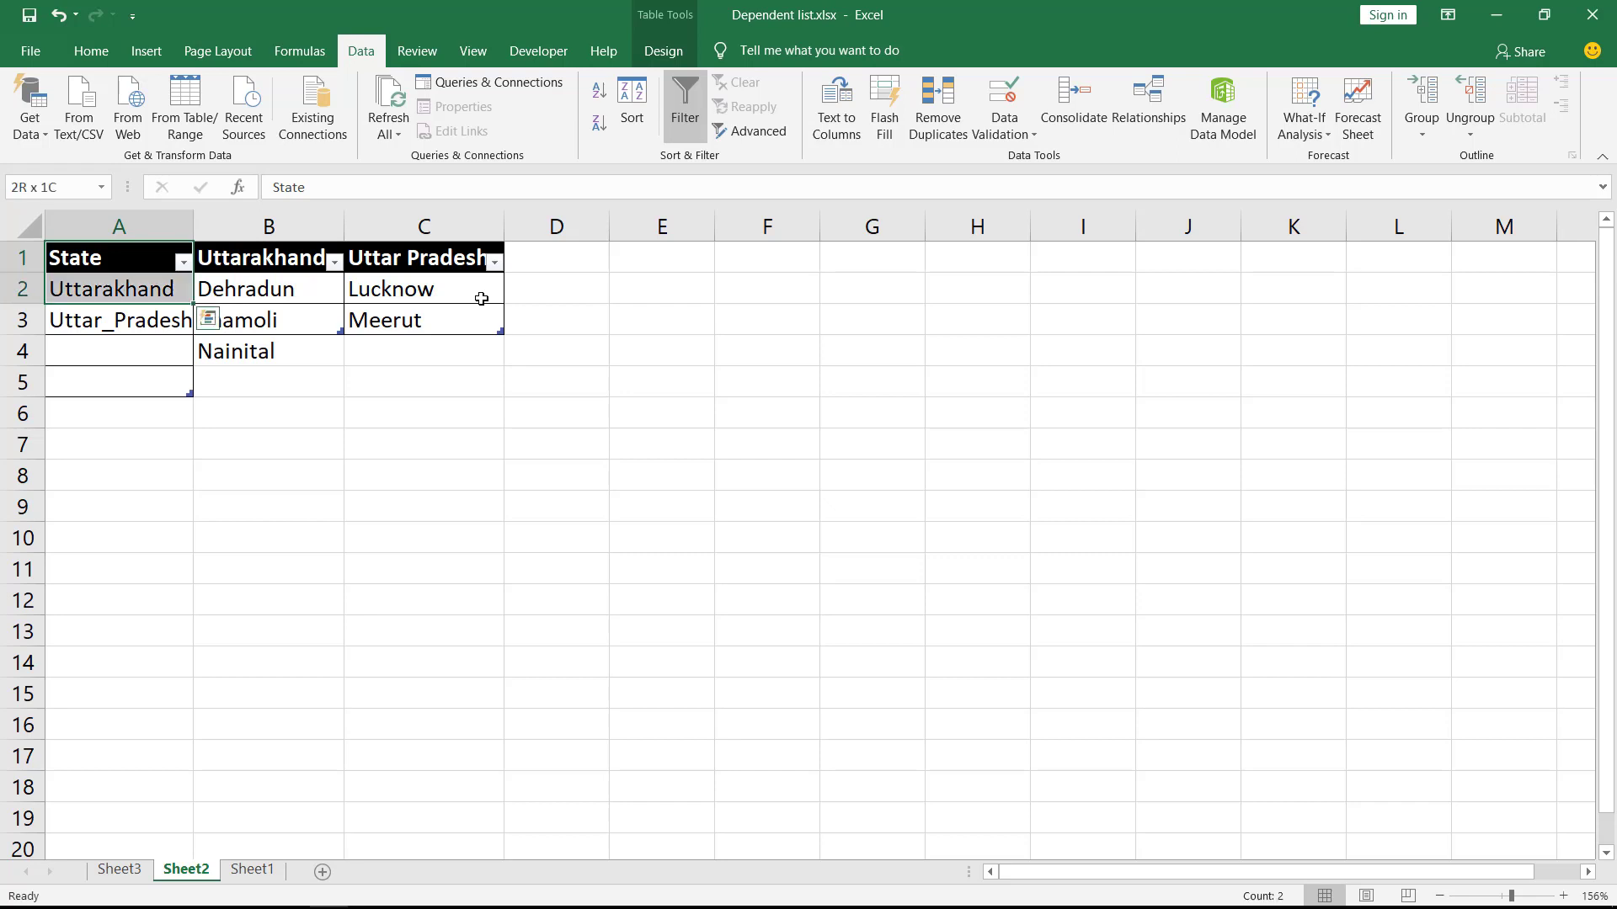
key(shift+Down)
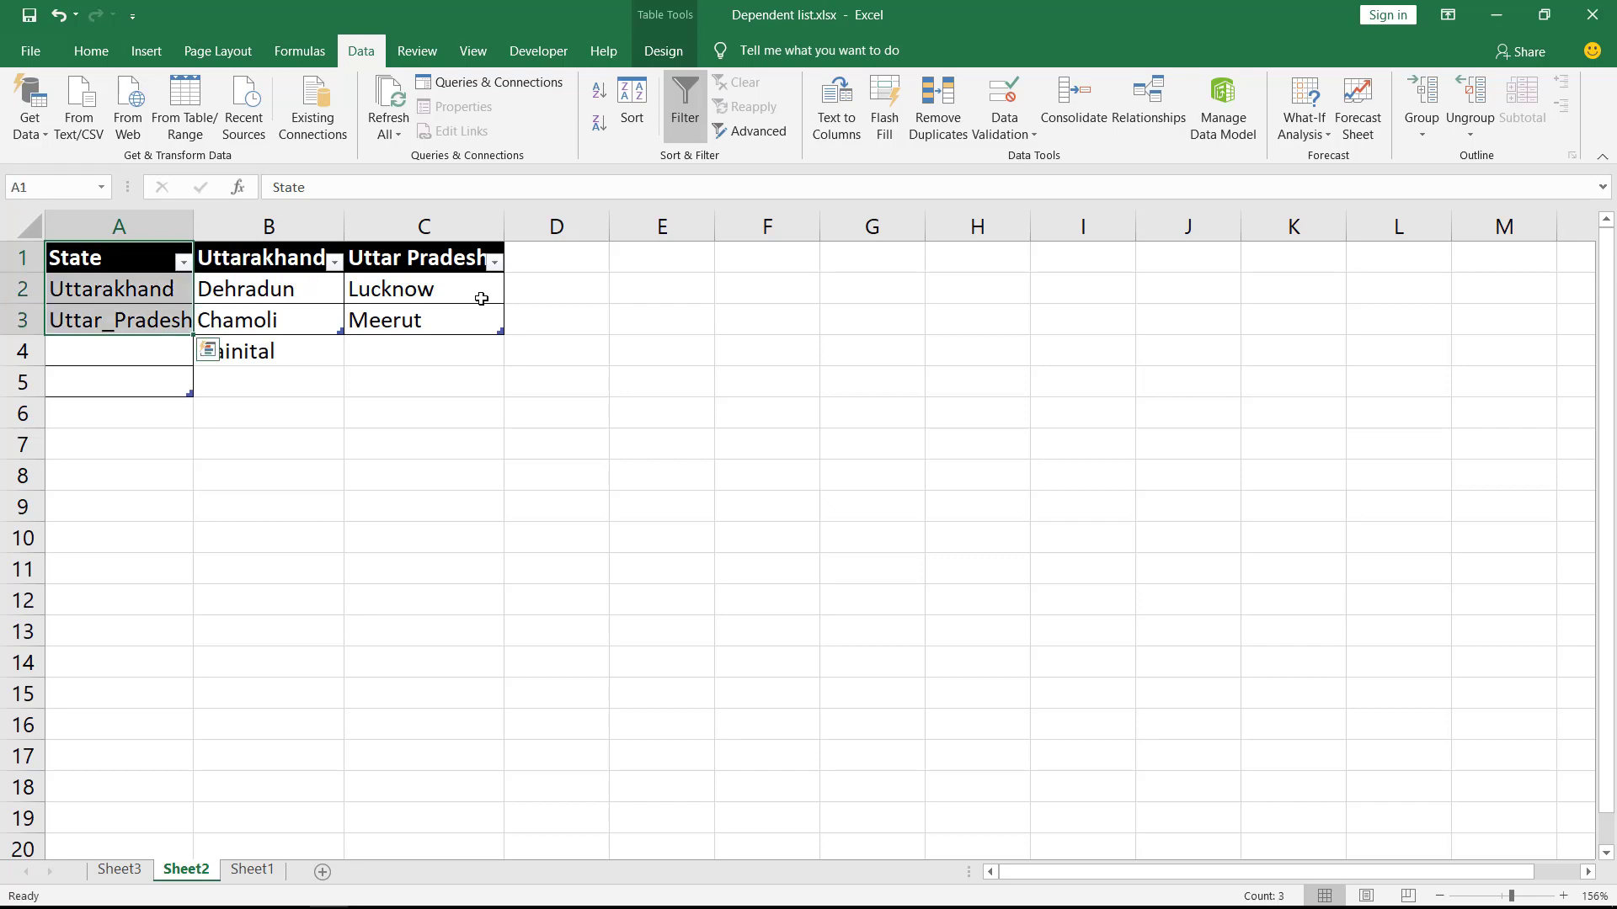
key(ctrl+q)
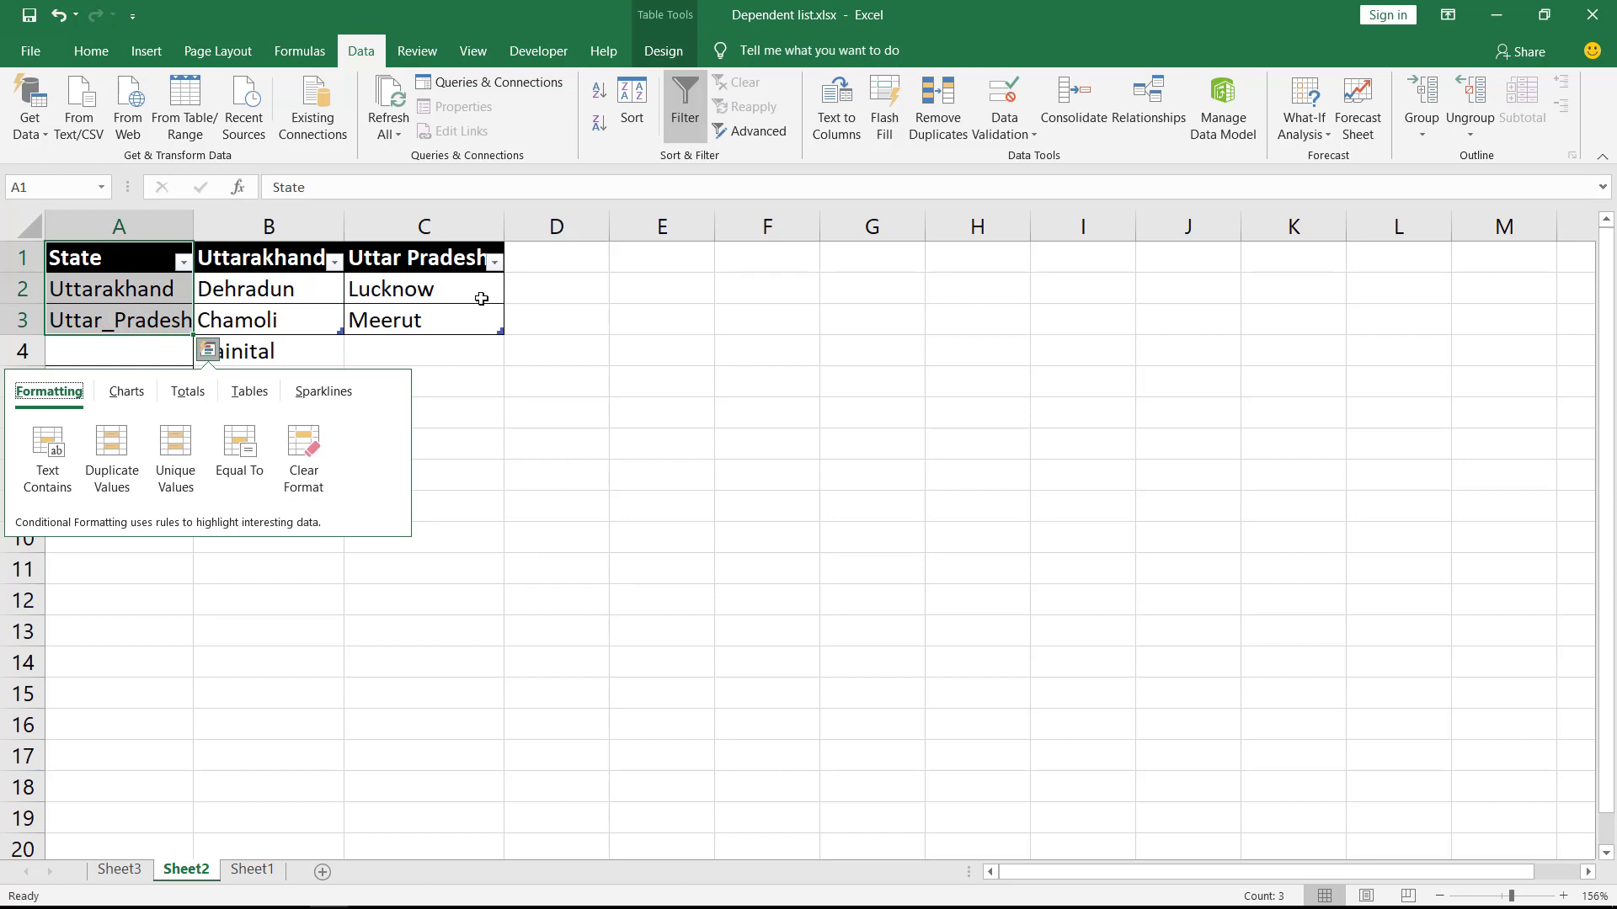
key(Escape)
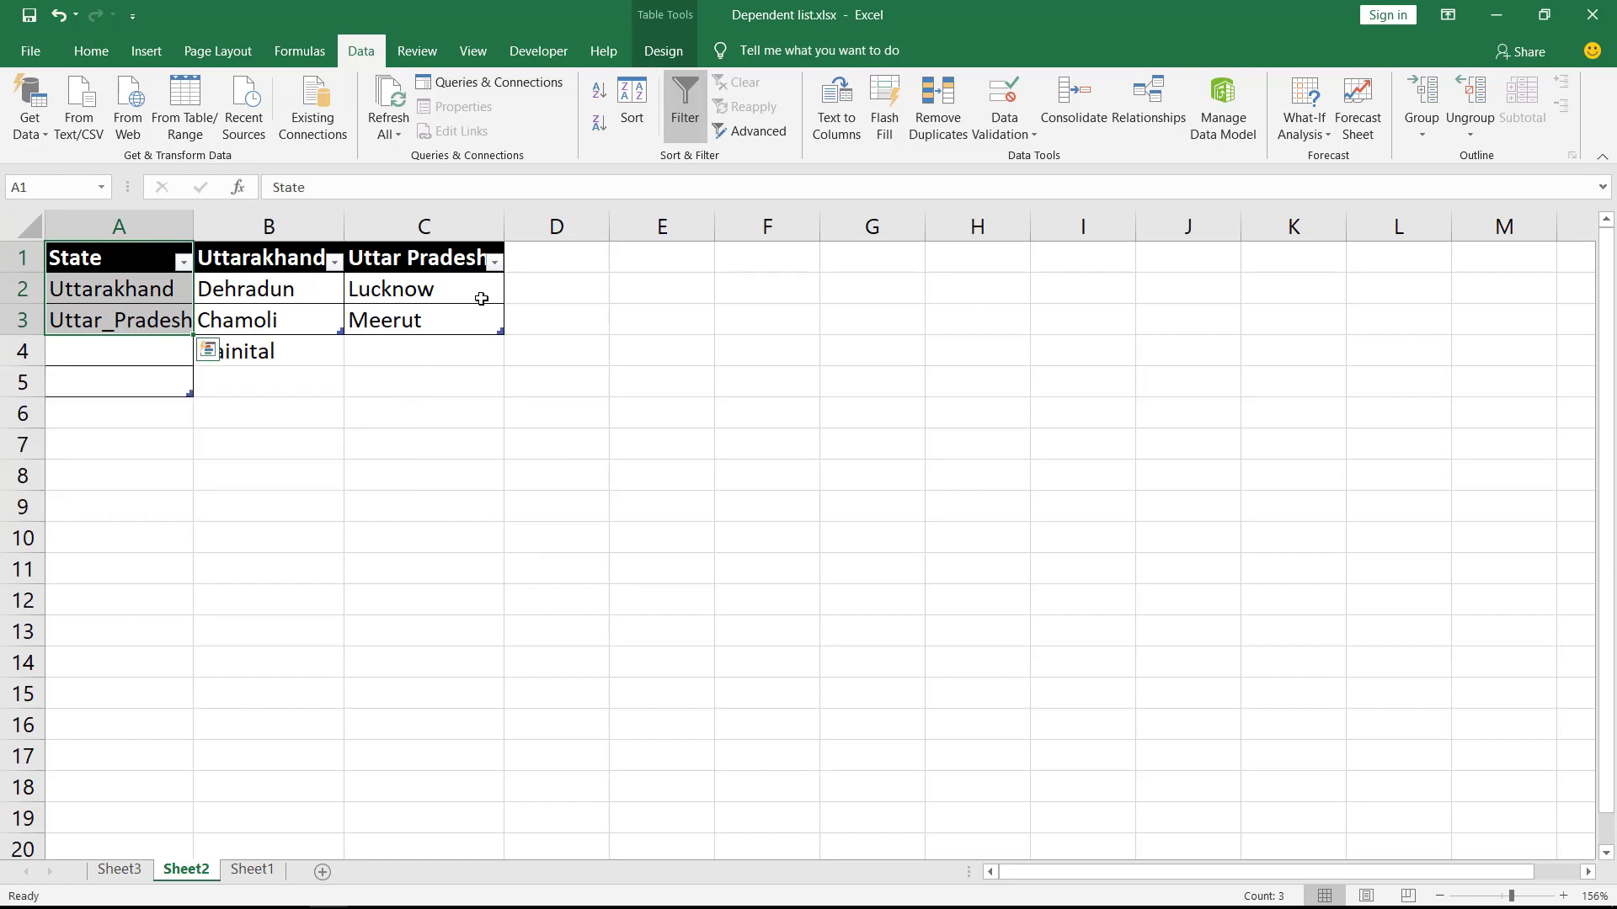
Step: Look through the Format as Table styles for the State range A1:A3 without applying one
key(alt)
key(h)
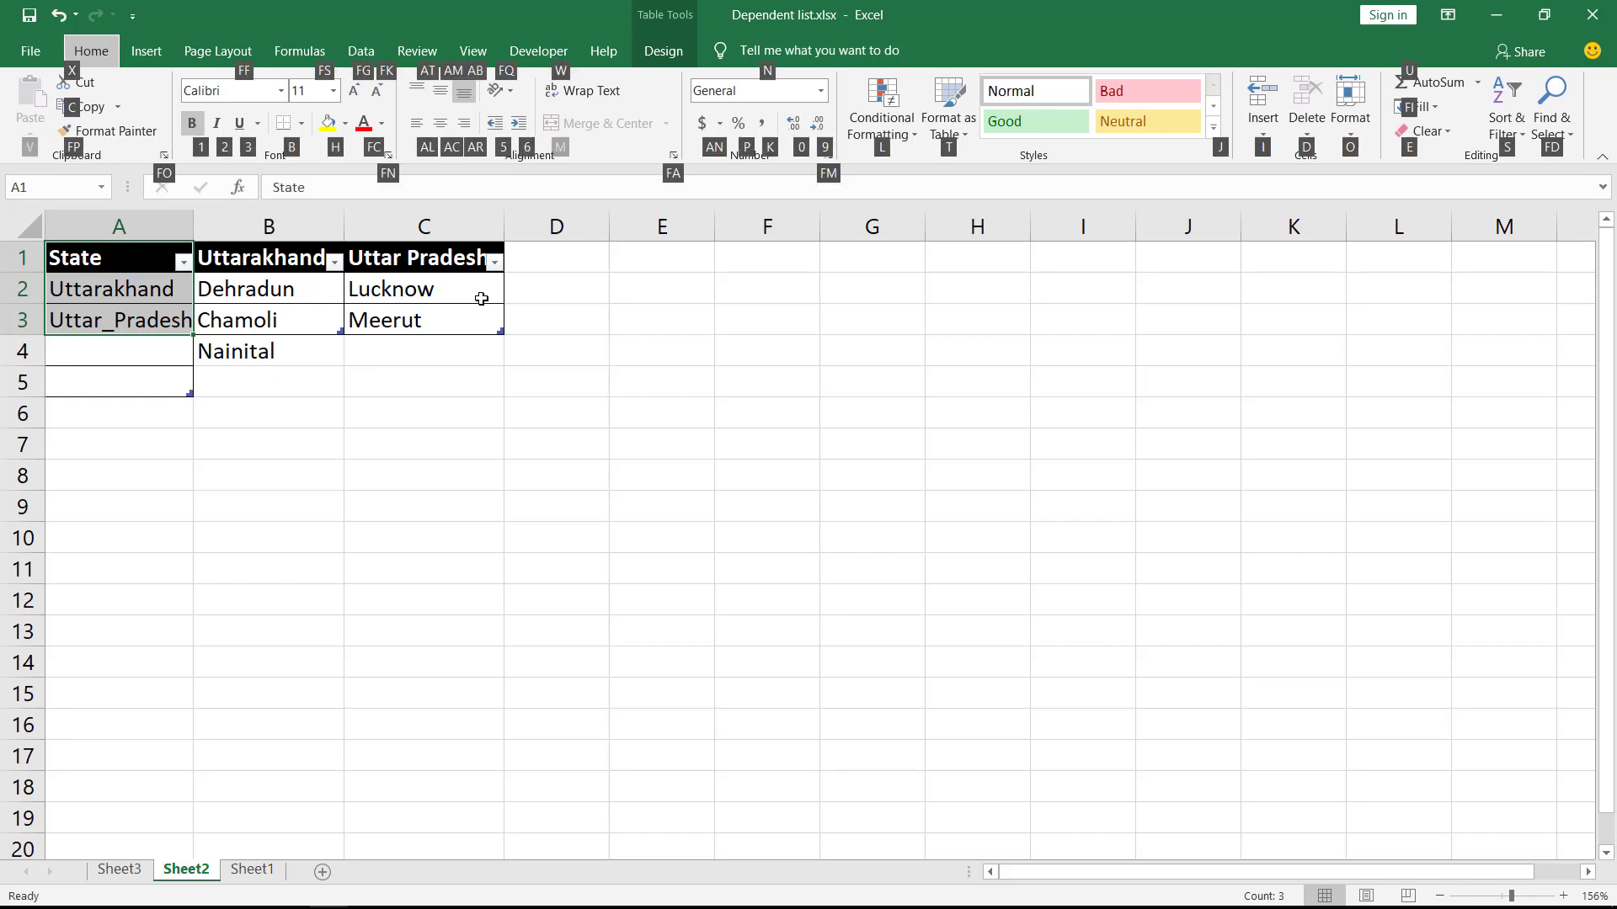
key(t)
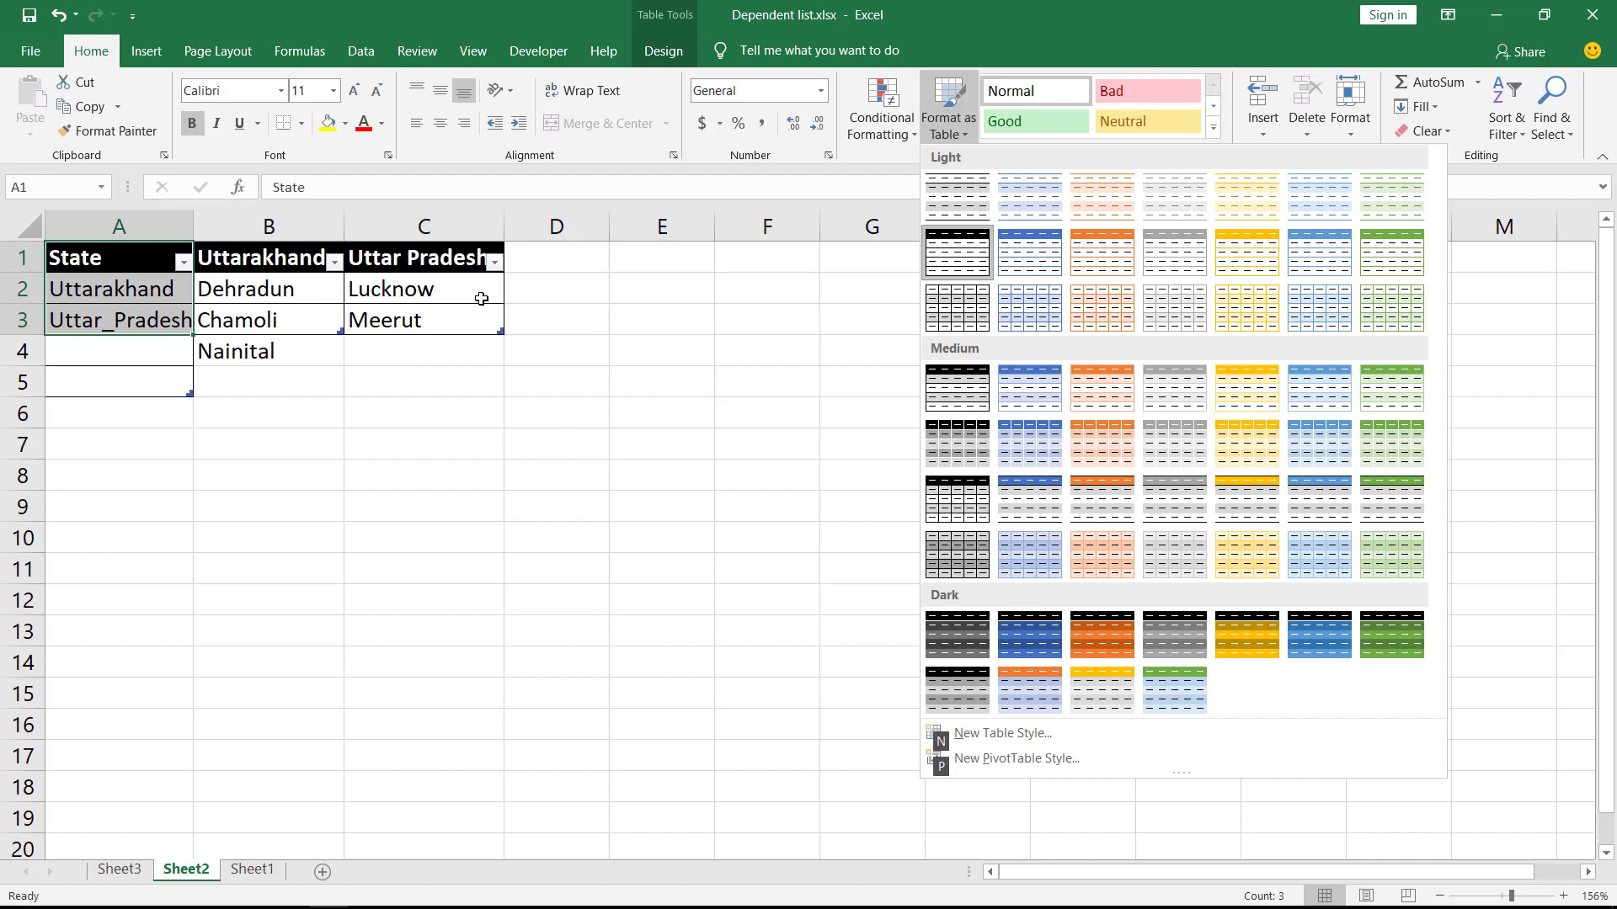
key(Right)
key(Left)
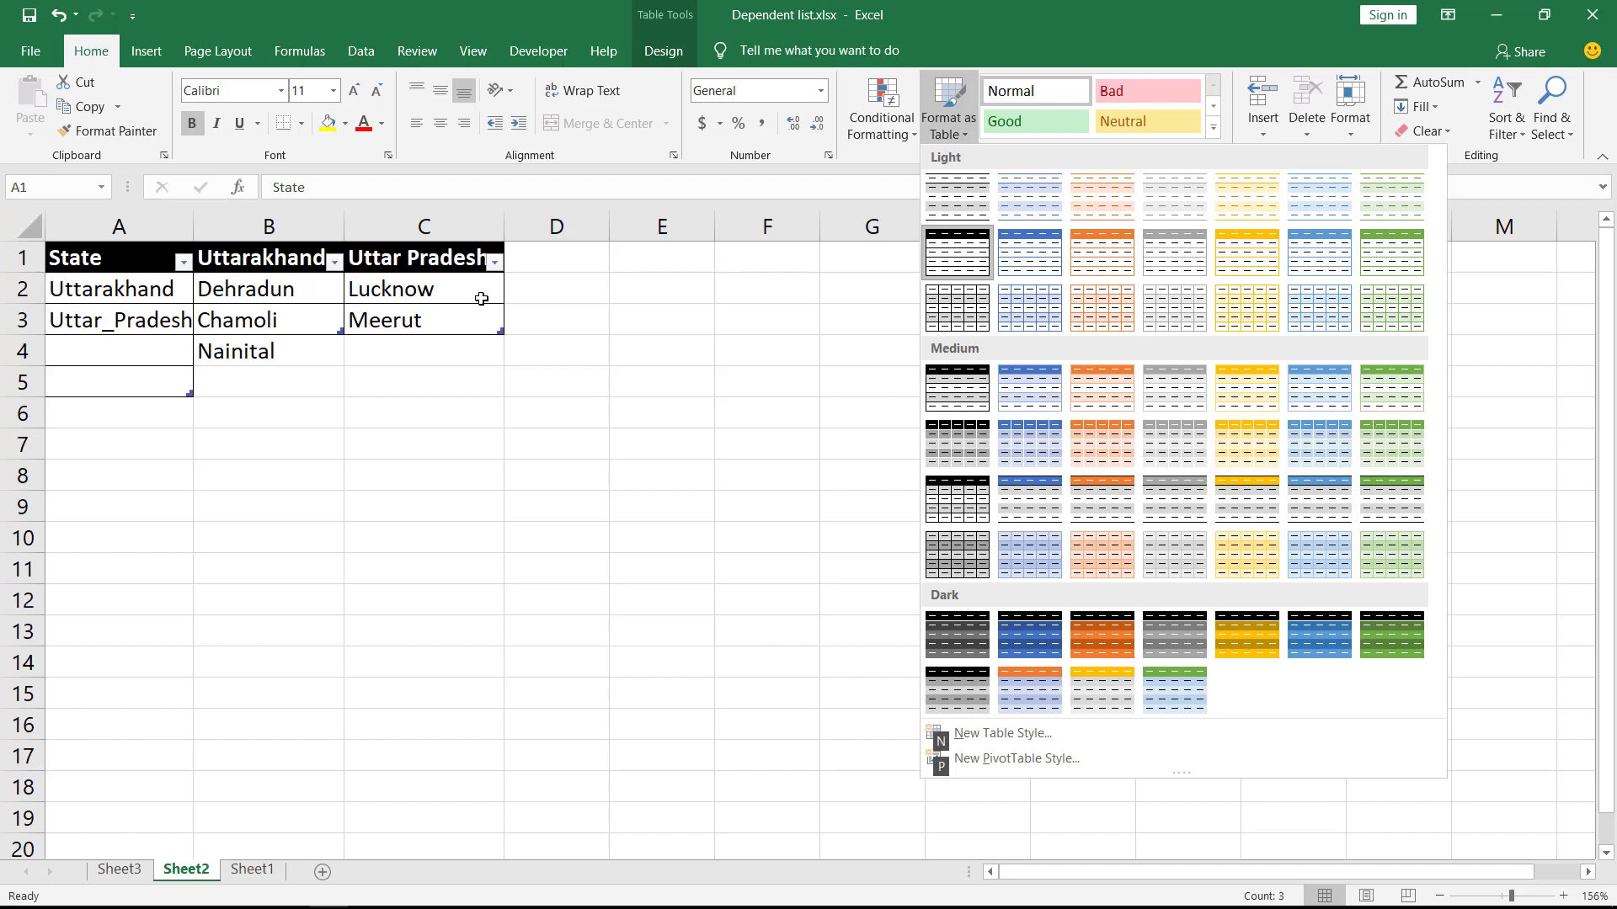
key(Escape)
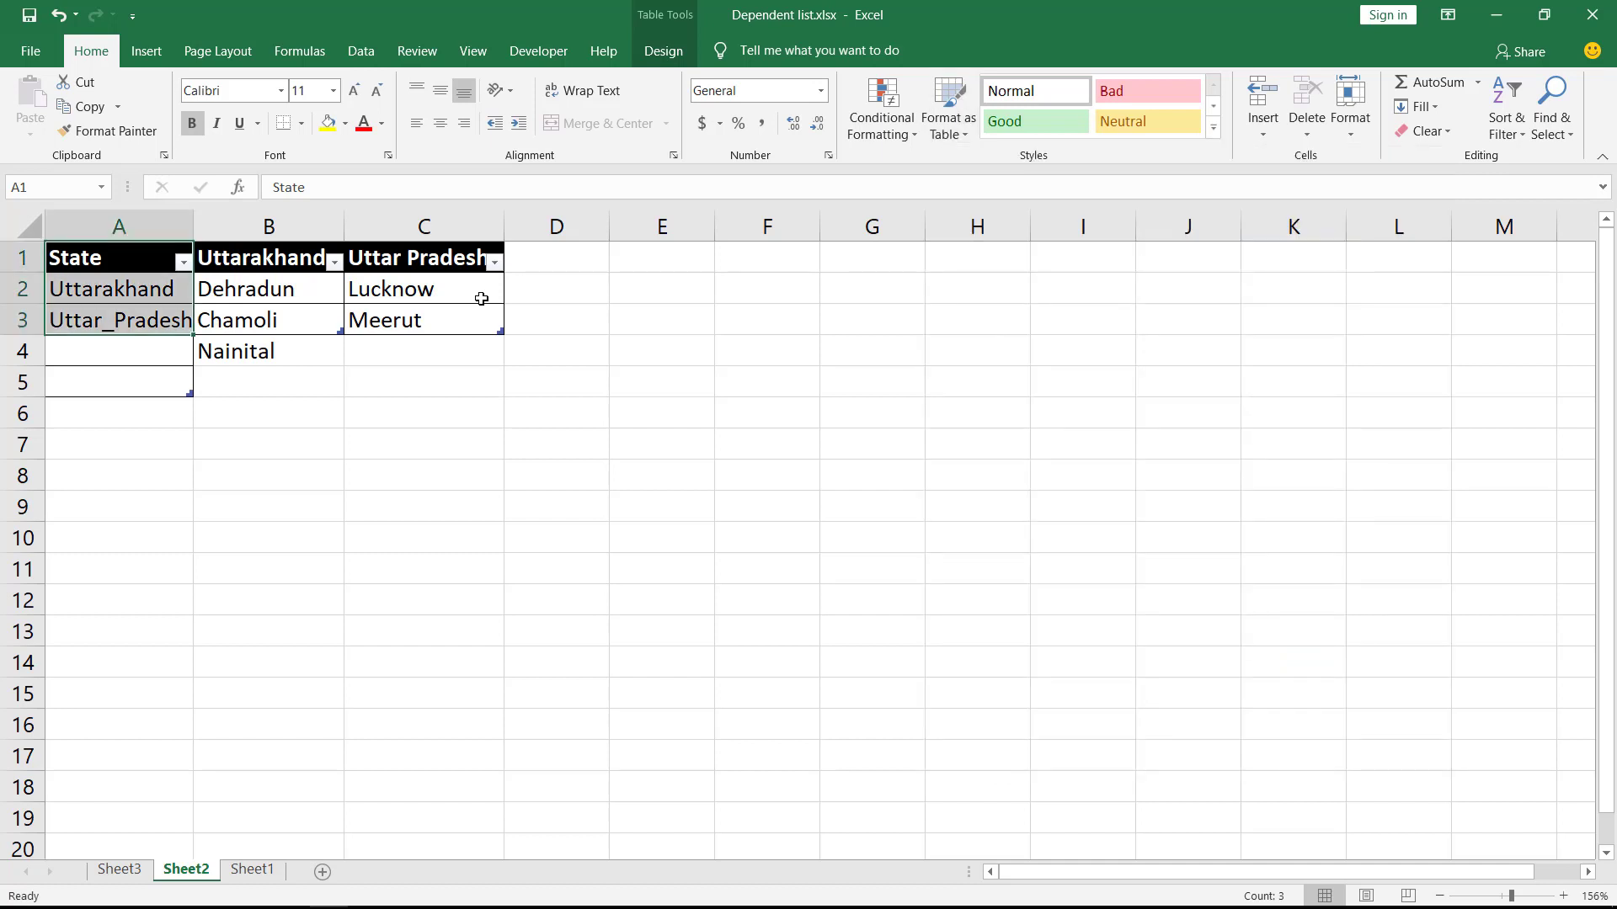
key(ctrl+q)
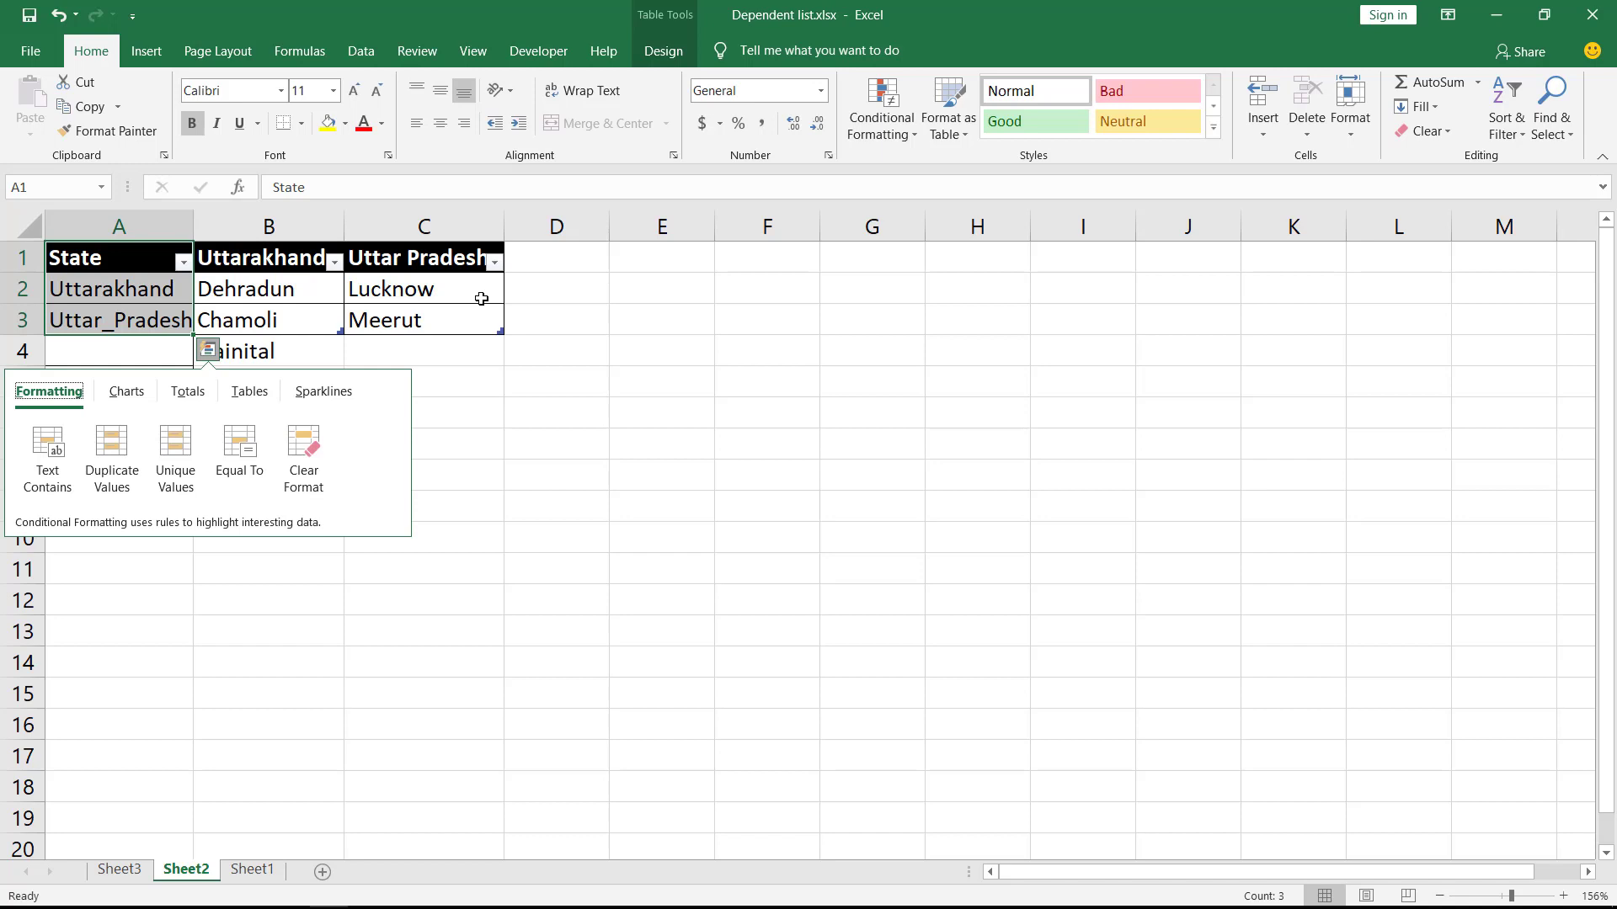
key(Escape)
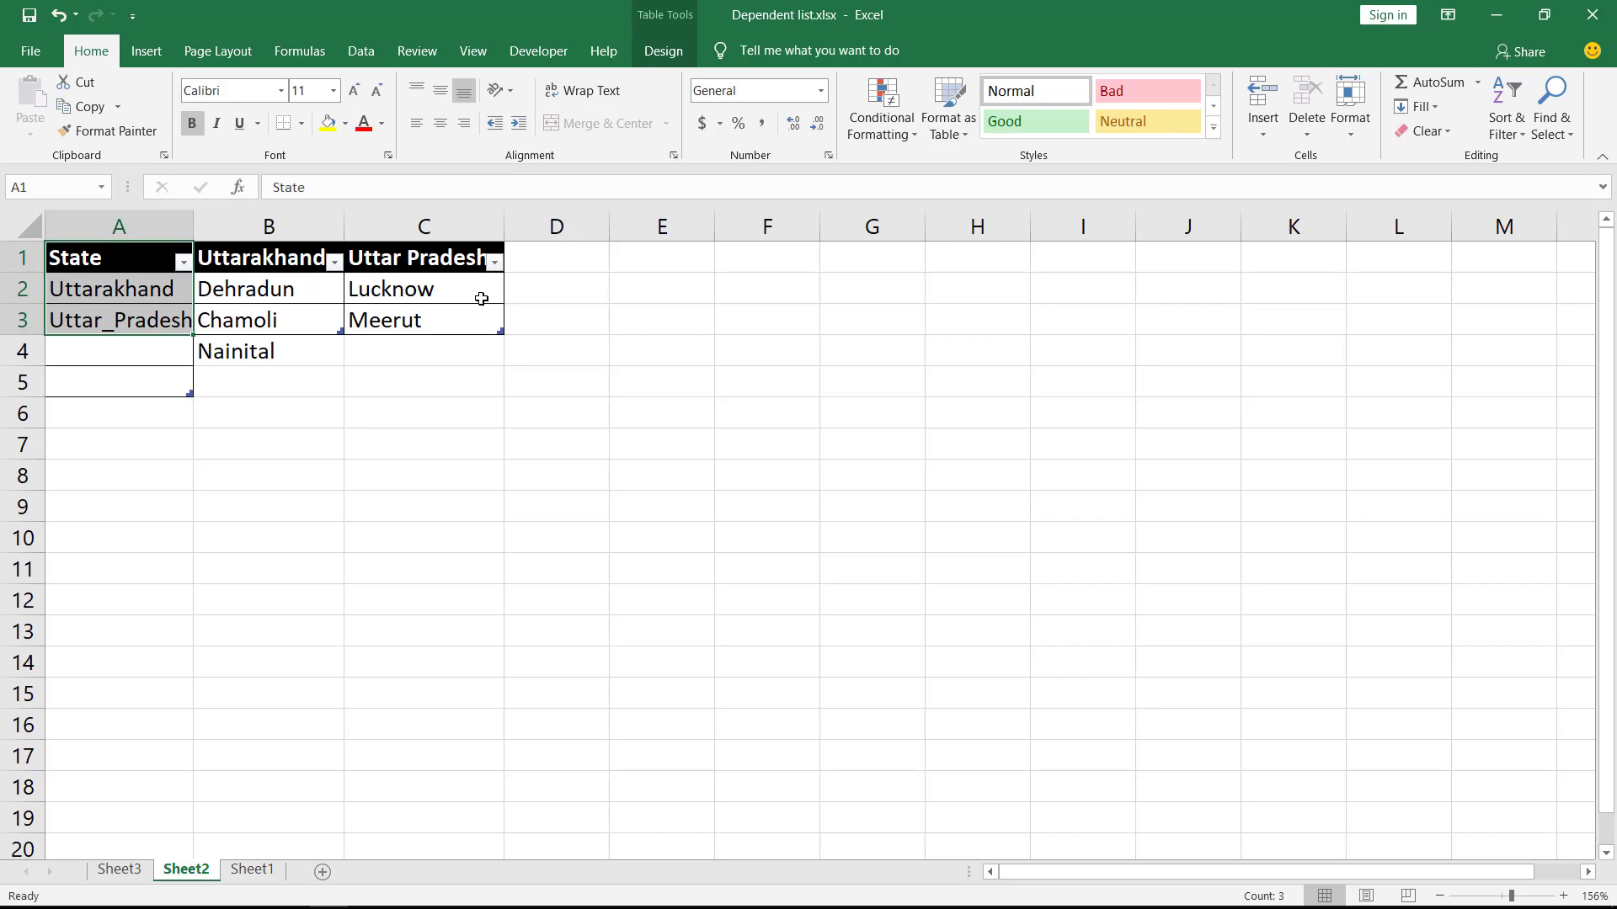
Step: Select the Uttarakhand header and its cities in B1:B4 and view the Format as Table styles
key(Right)
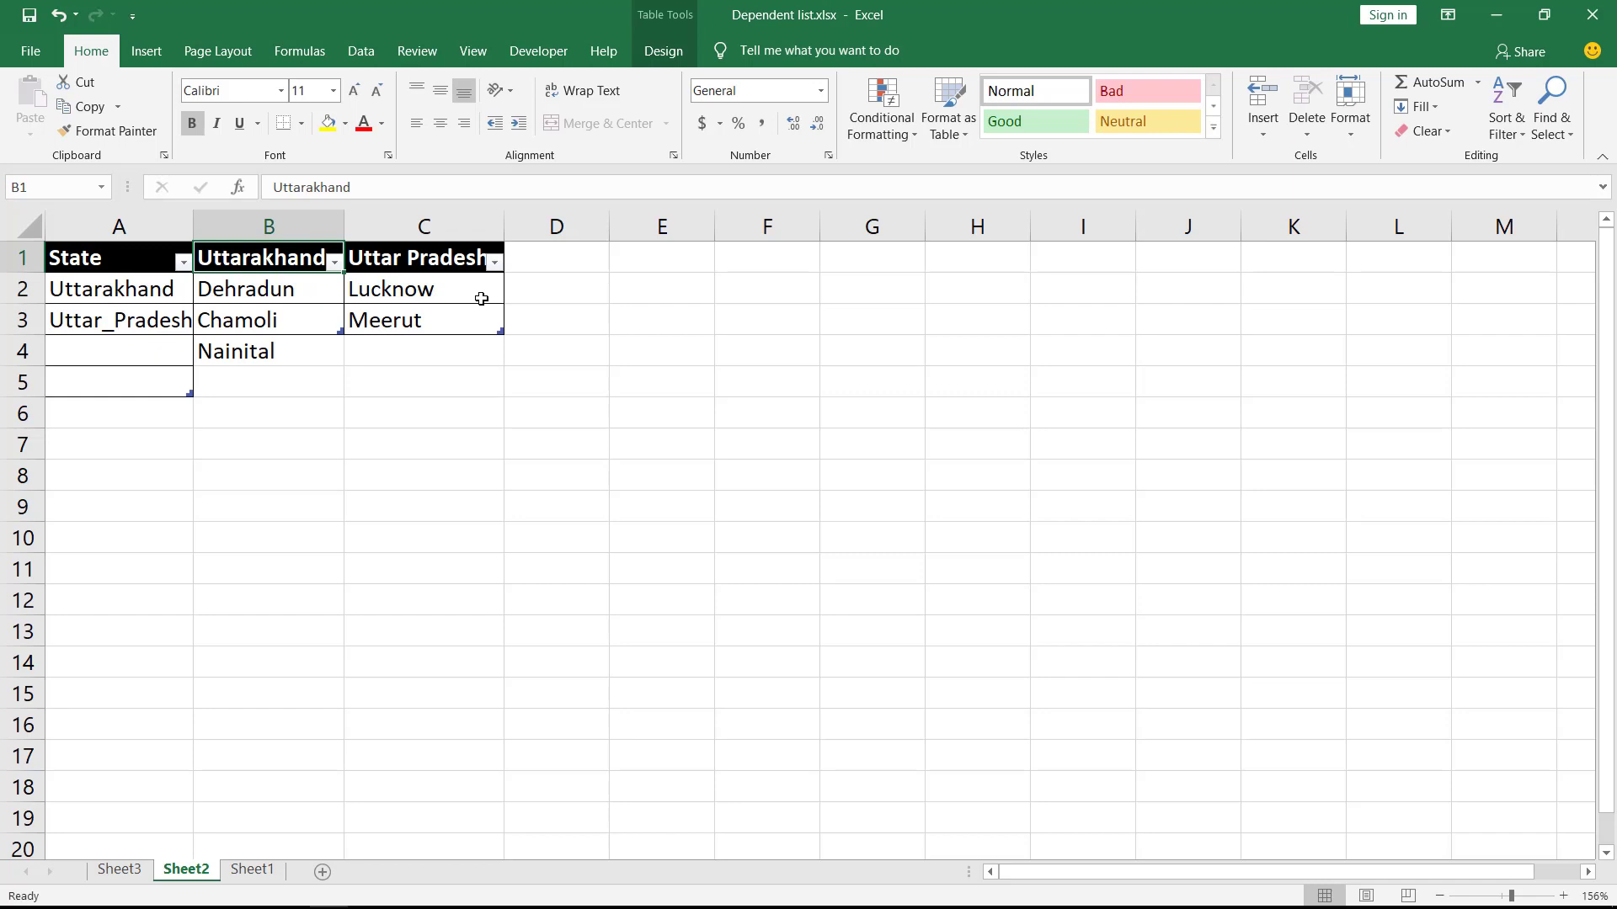
key(shift+Down)
key(shift+Down)
key(shift+Down)
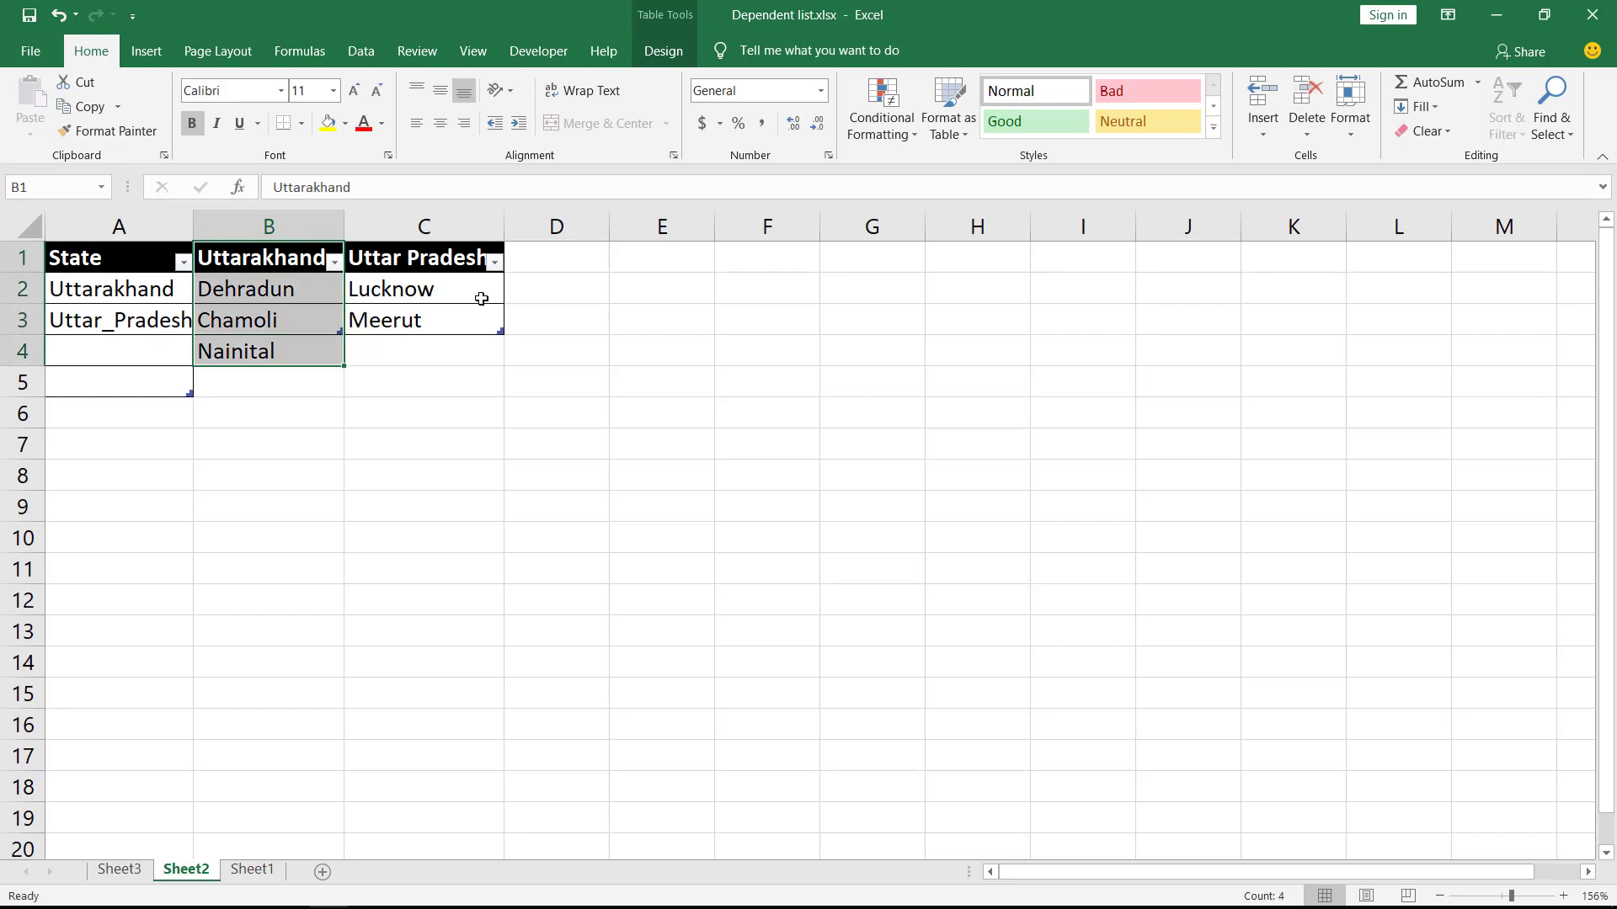
key(alt)
key(h)
key(t)
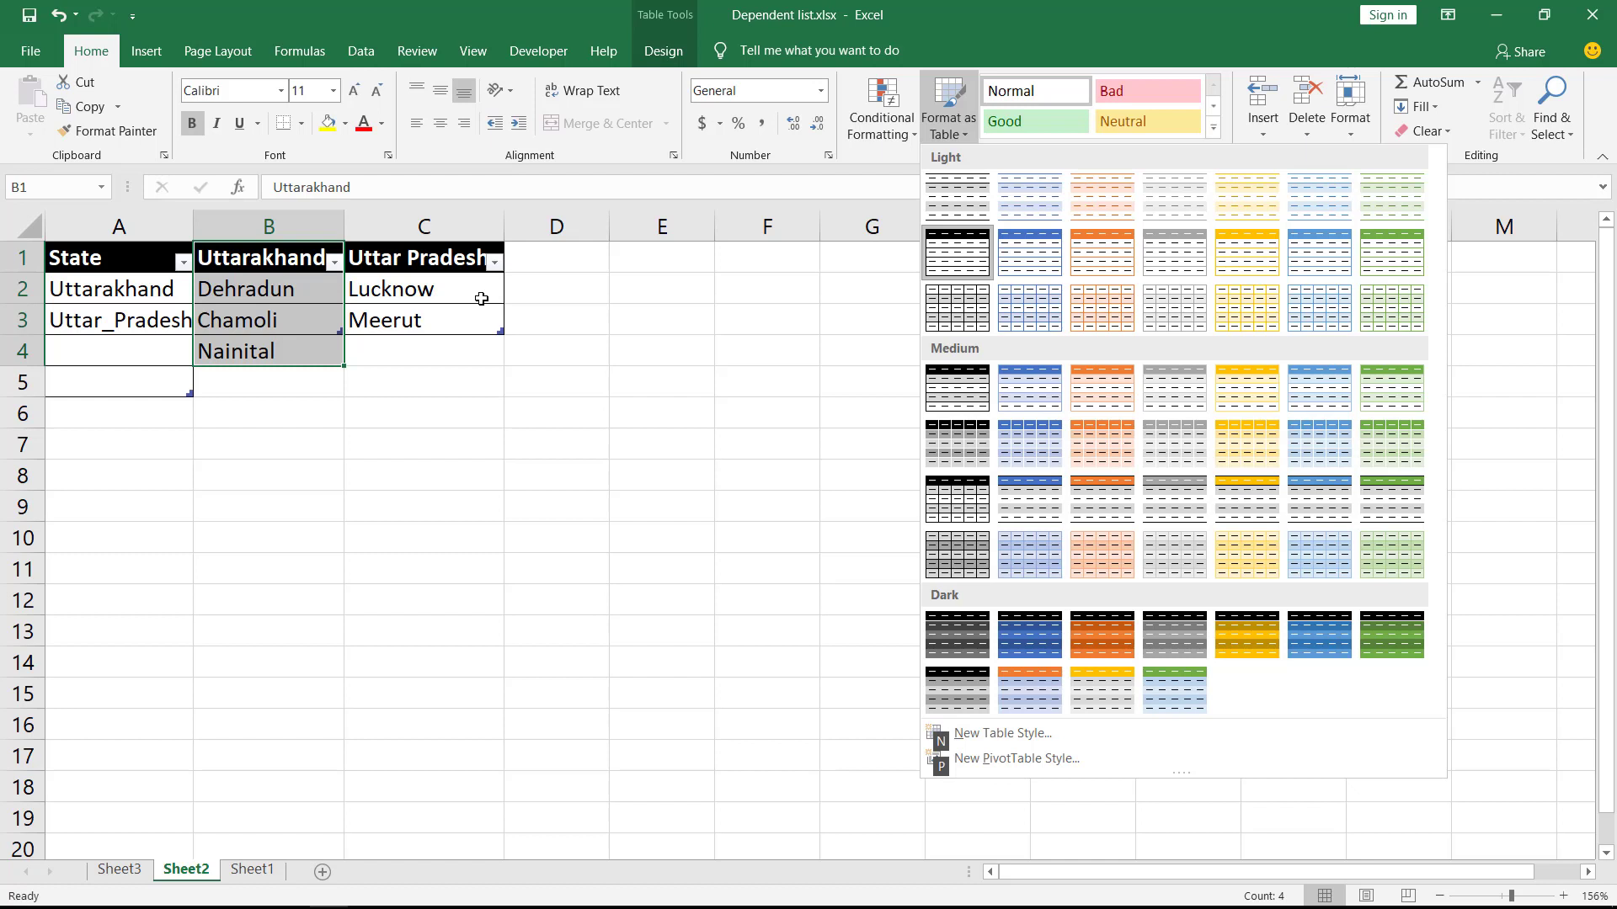
key(Escape)
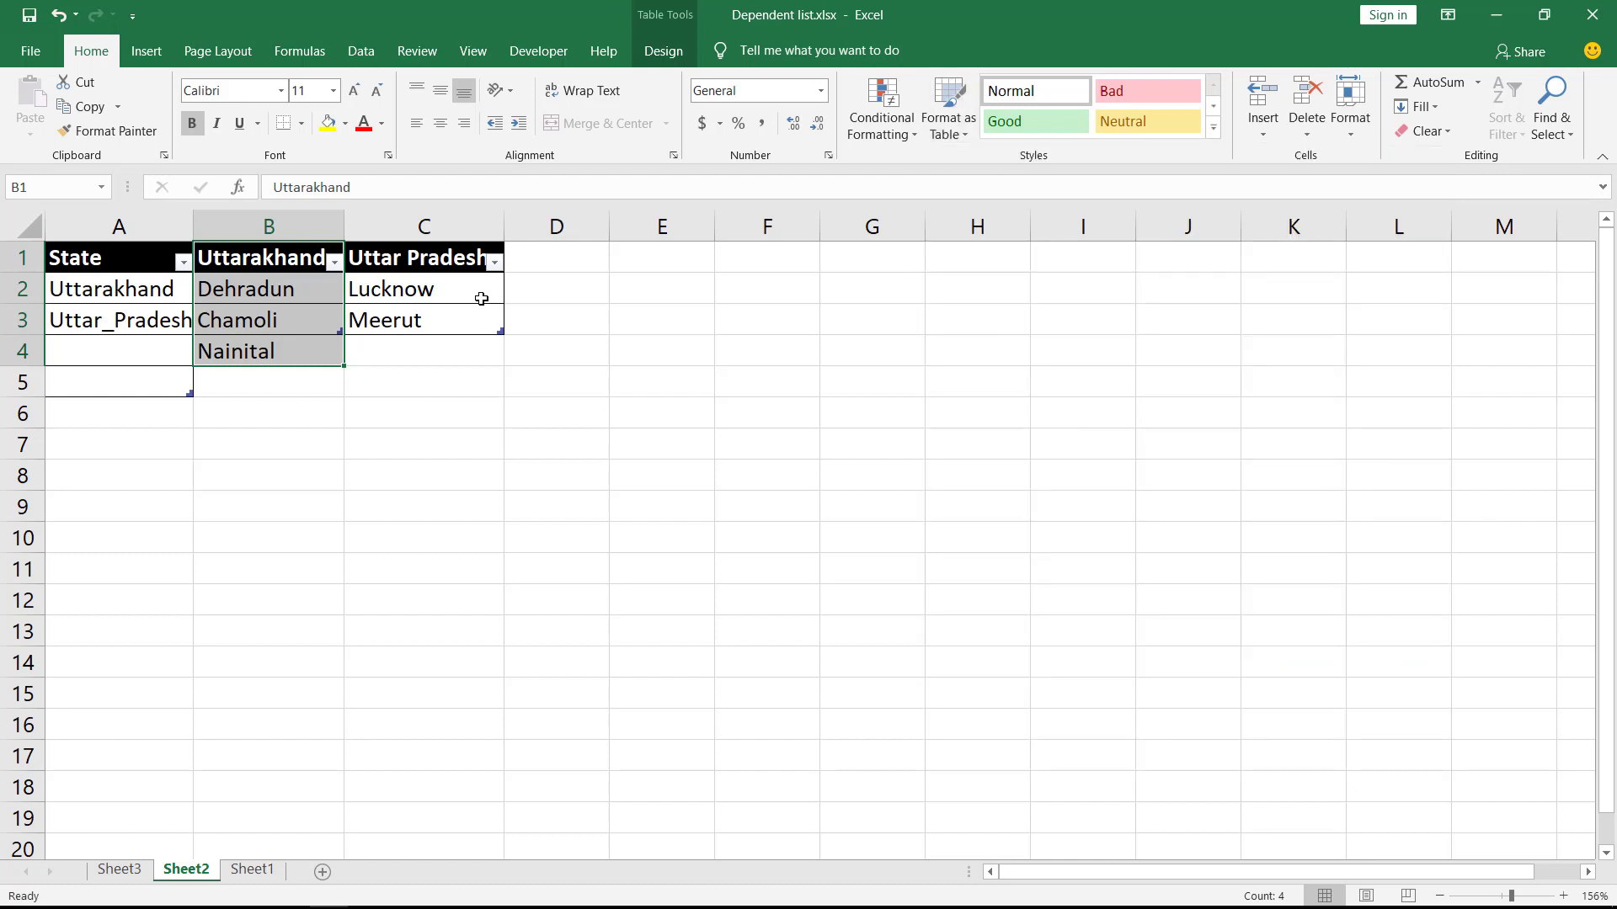
Step: Select the Uttar Pradesh header and its cities in C1:C3 and view the Format as Table styles
key(Right)
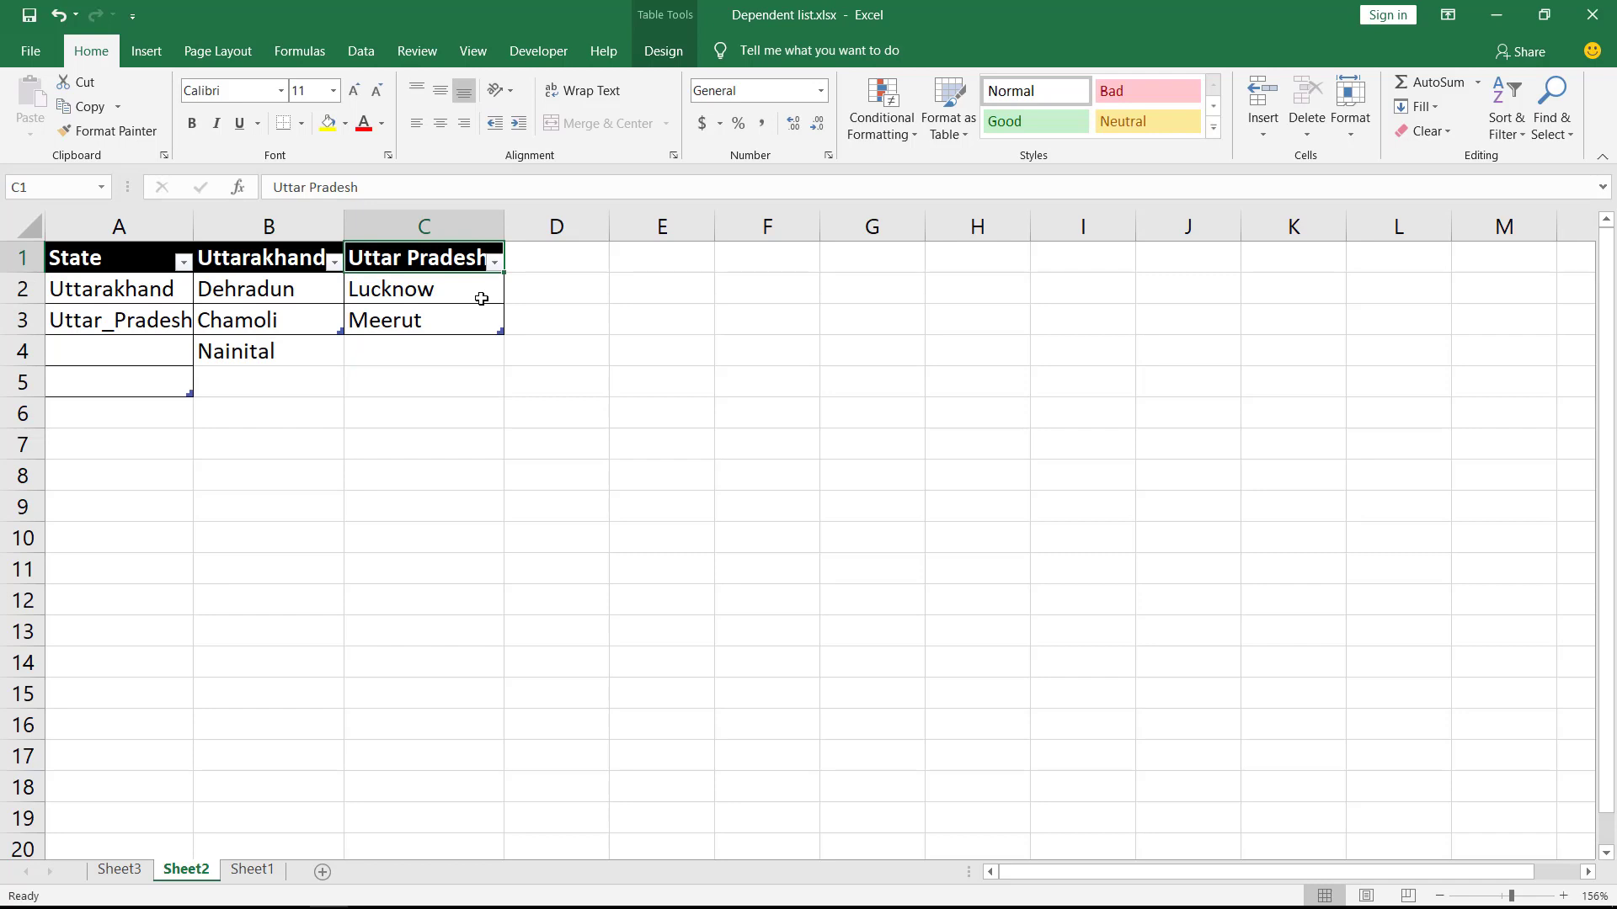
key(shift+Down)
key(shift+Down)
key(shift+Down)
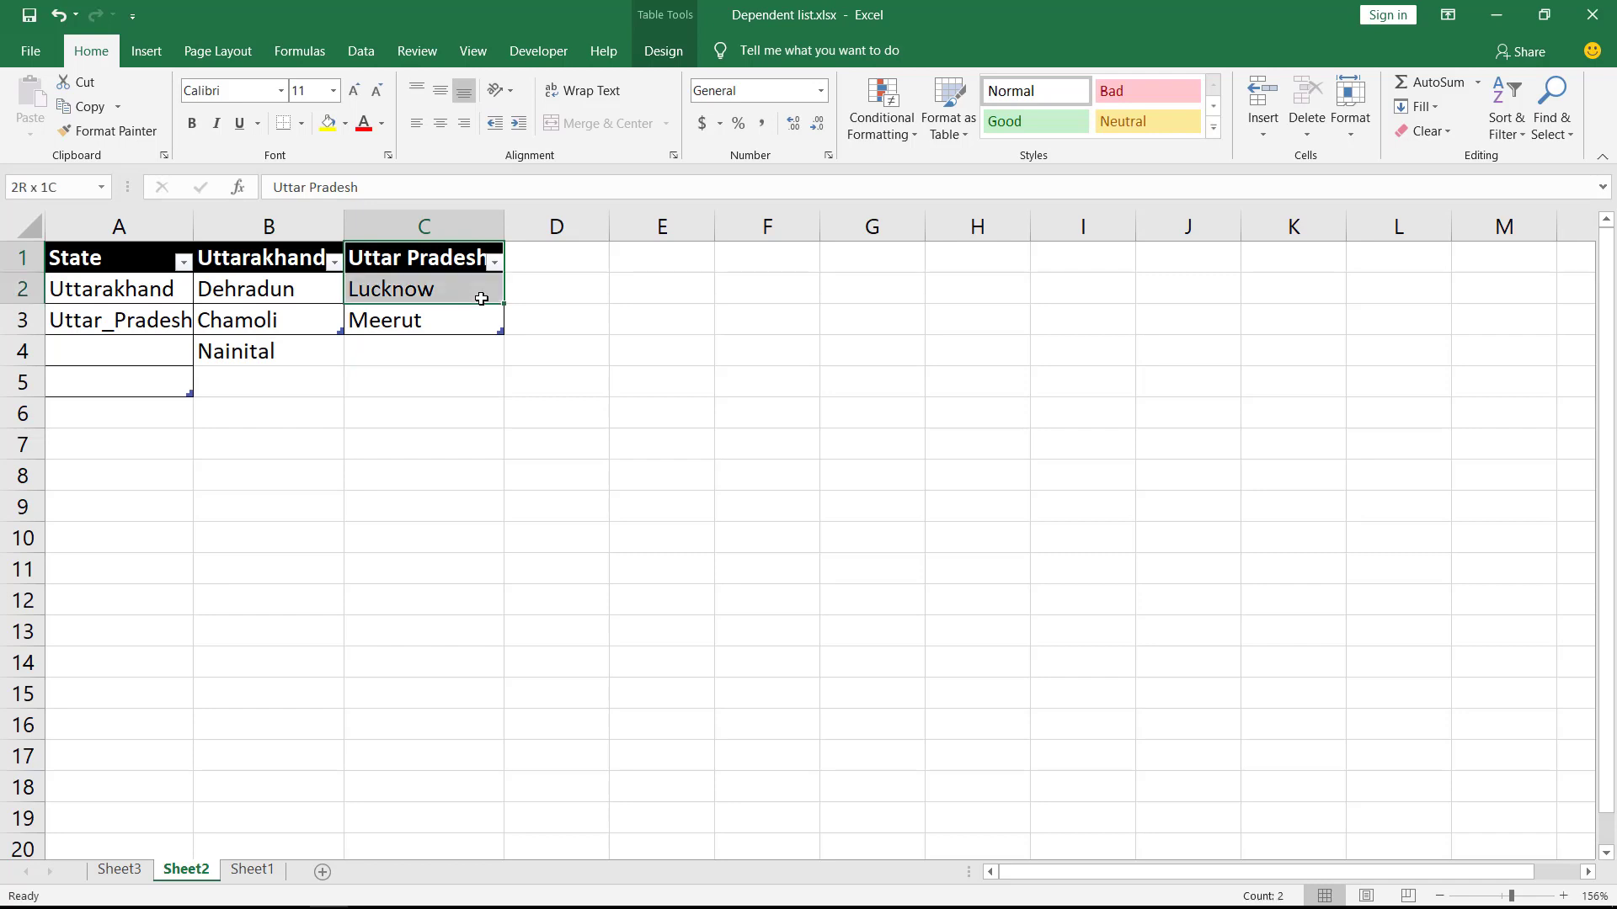
key(shift+Up)
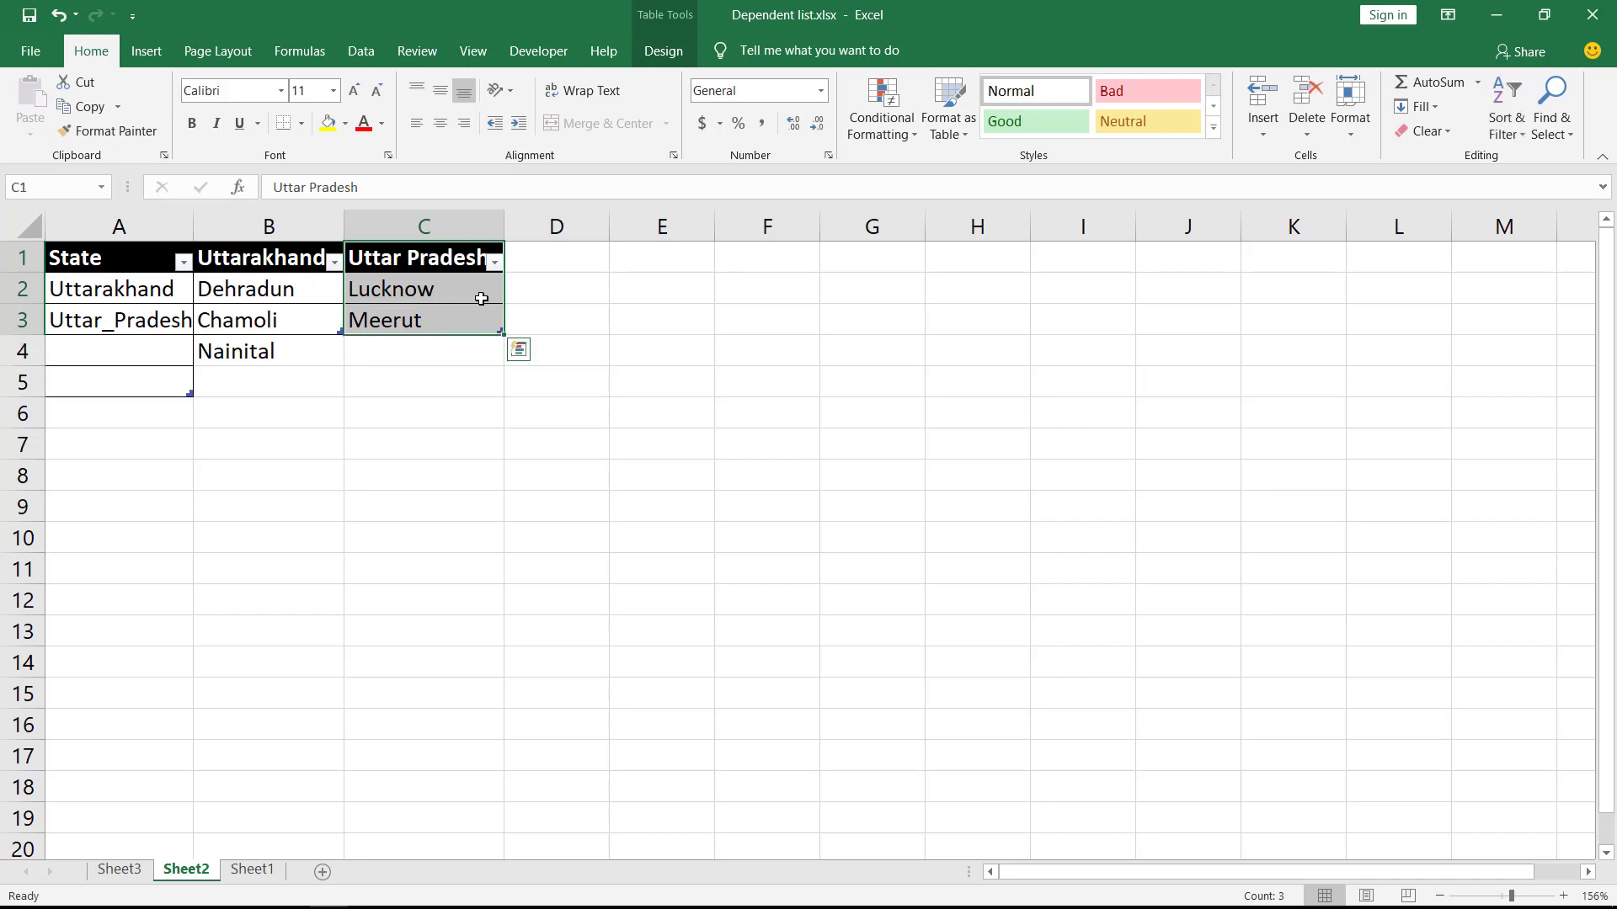
key(alt)
key(h)
key(t)
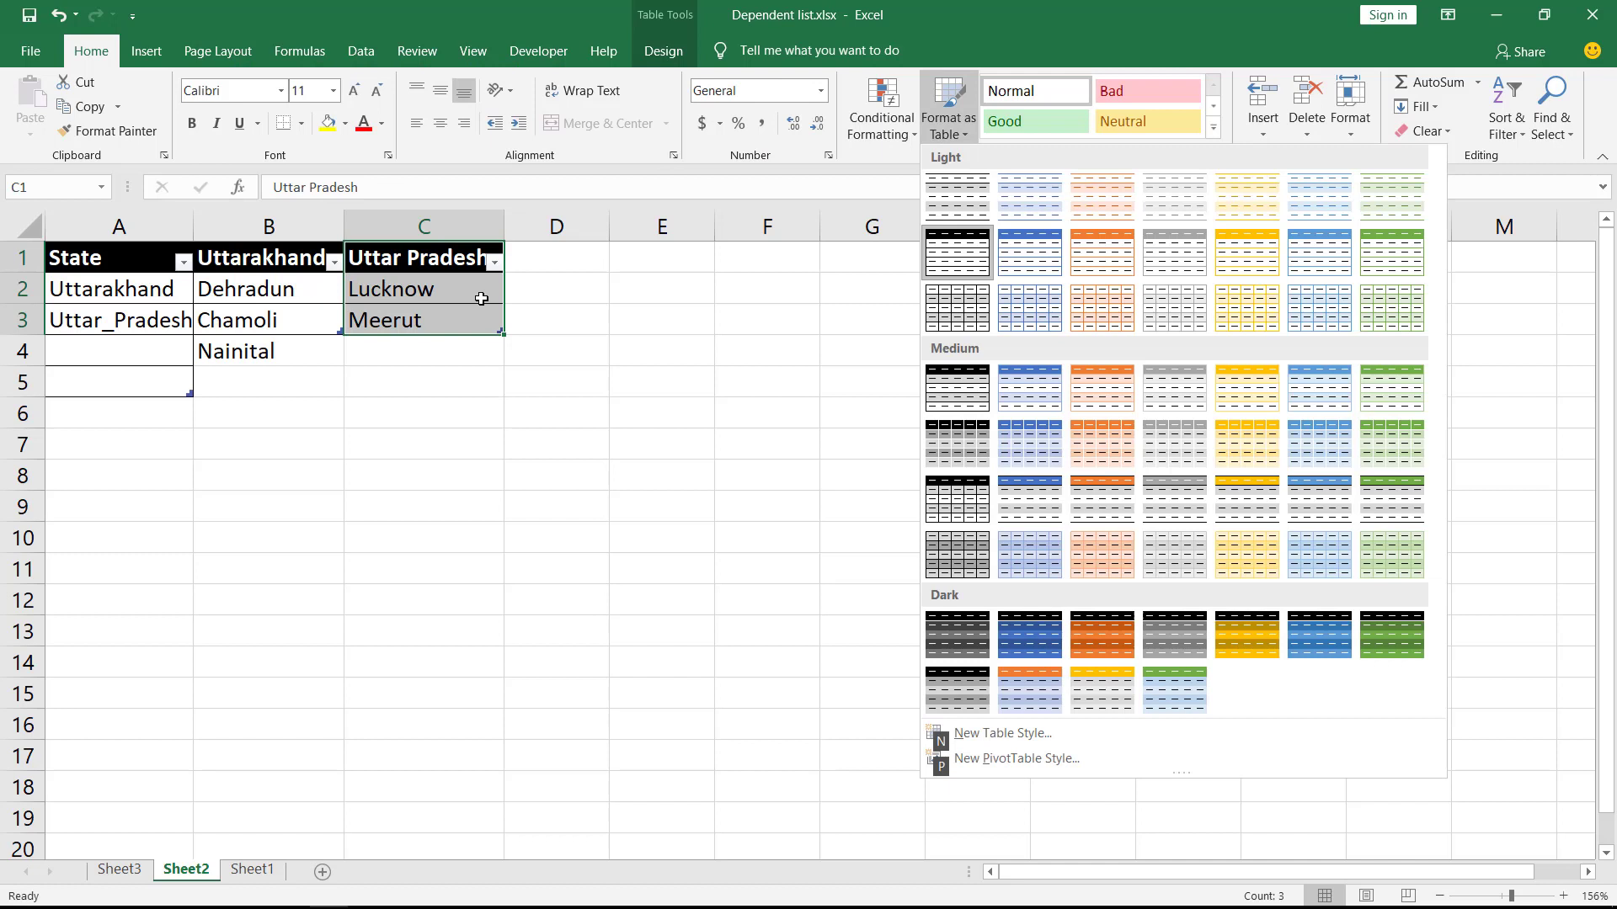
key(Escape)
Step: Define the name State for the state entries in A2:A3, with Workbook scope and the reference =Table1[State]
key(ctrl+Home)
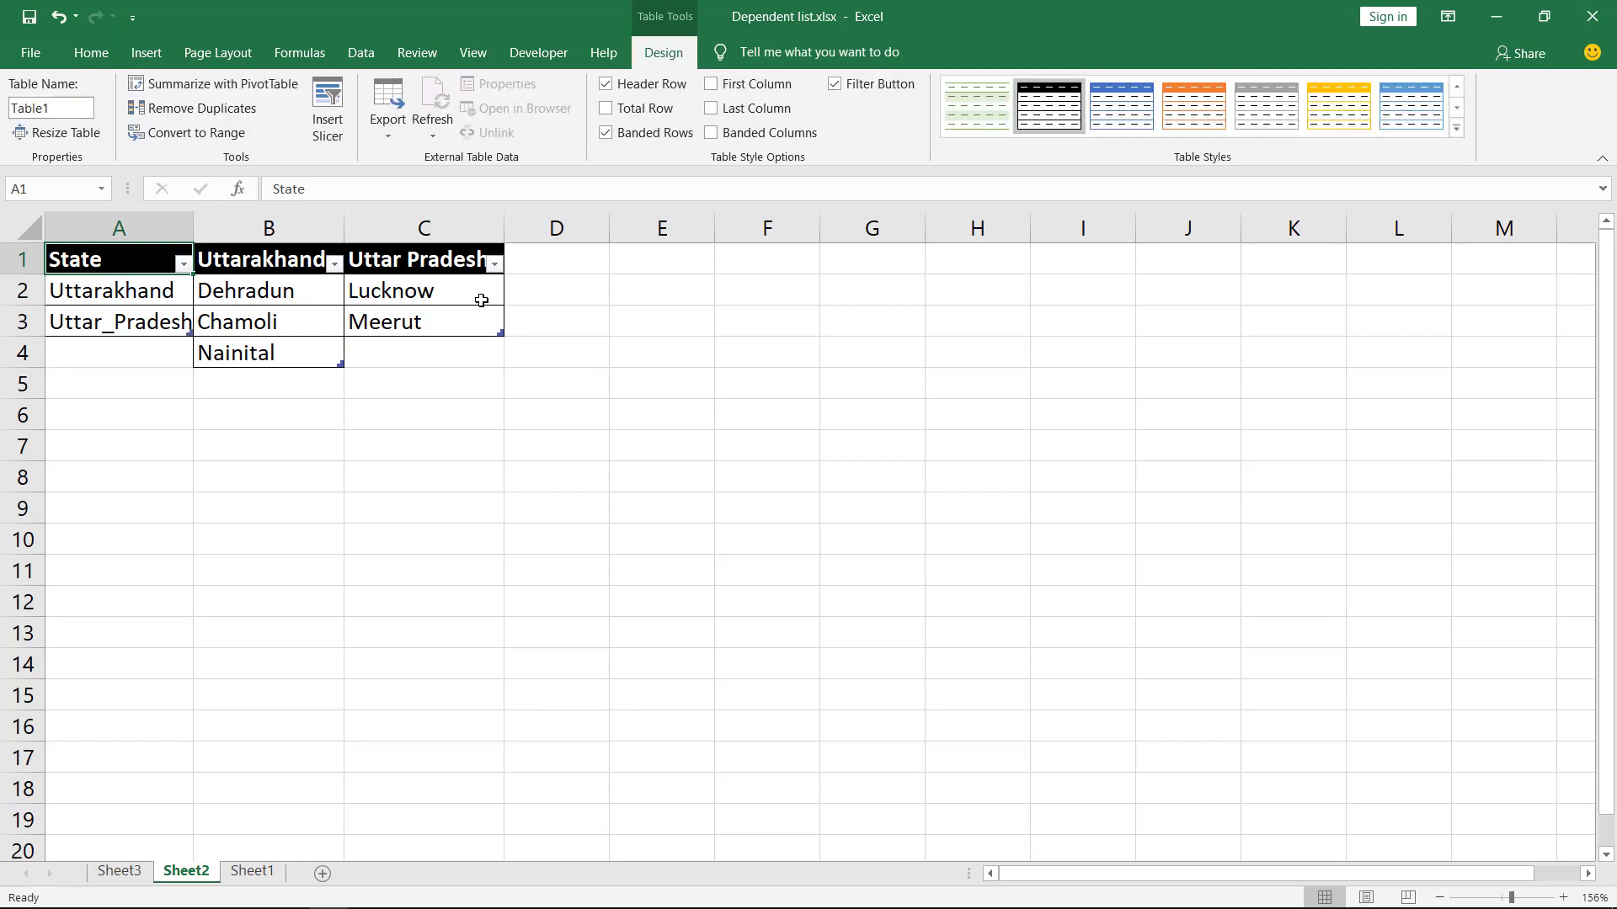
key(Down)
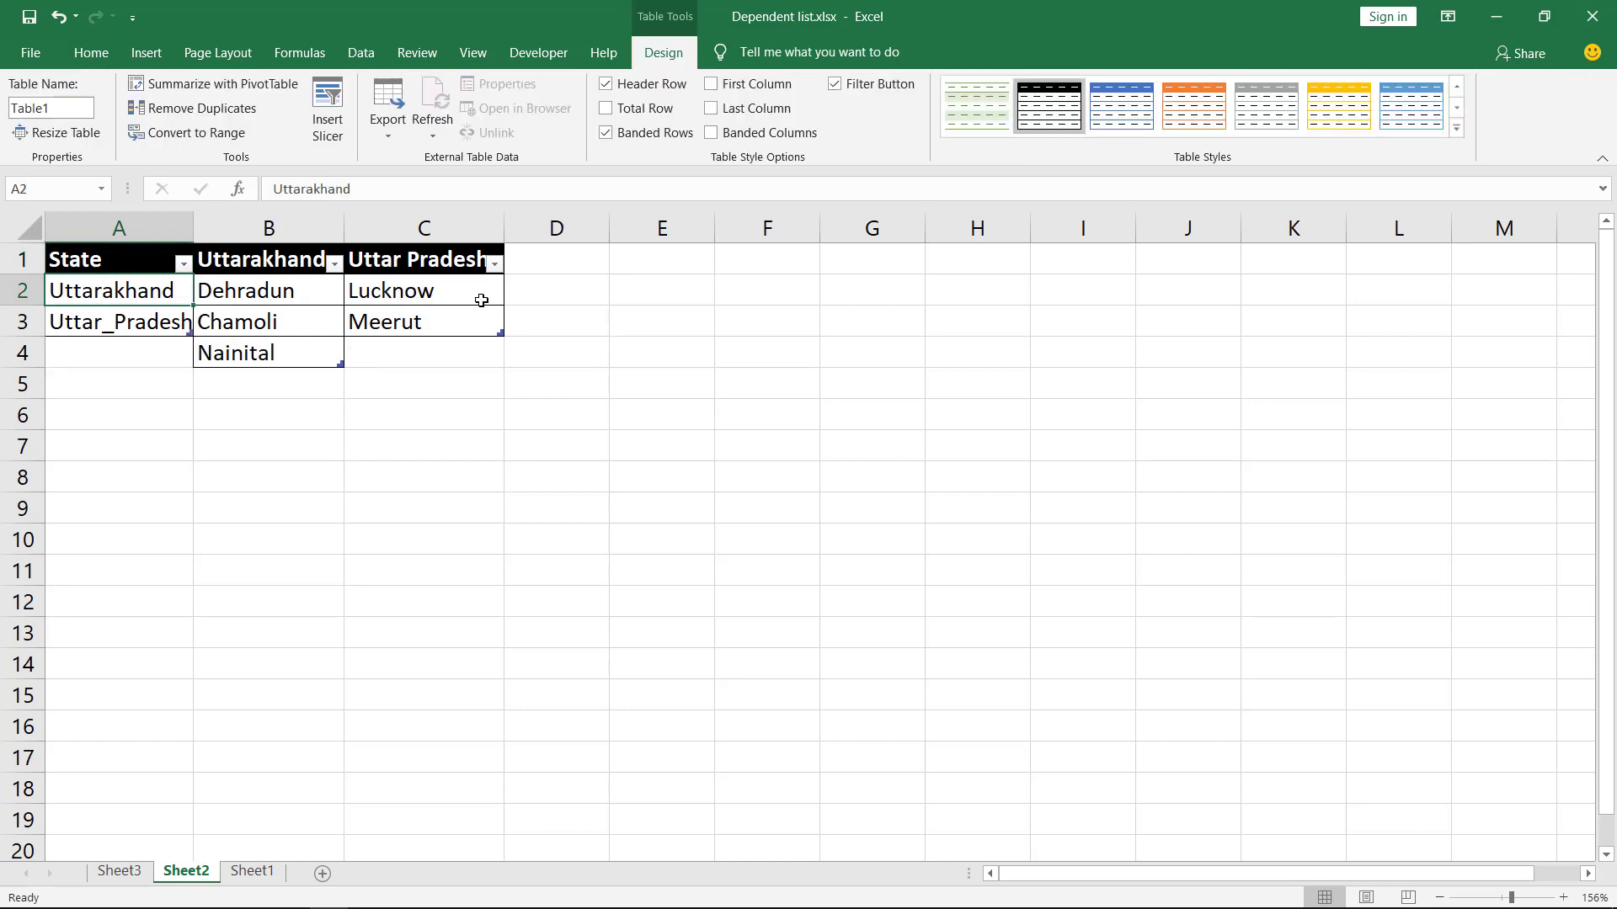
key(Up)
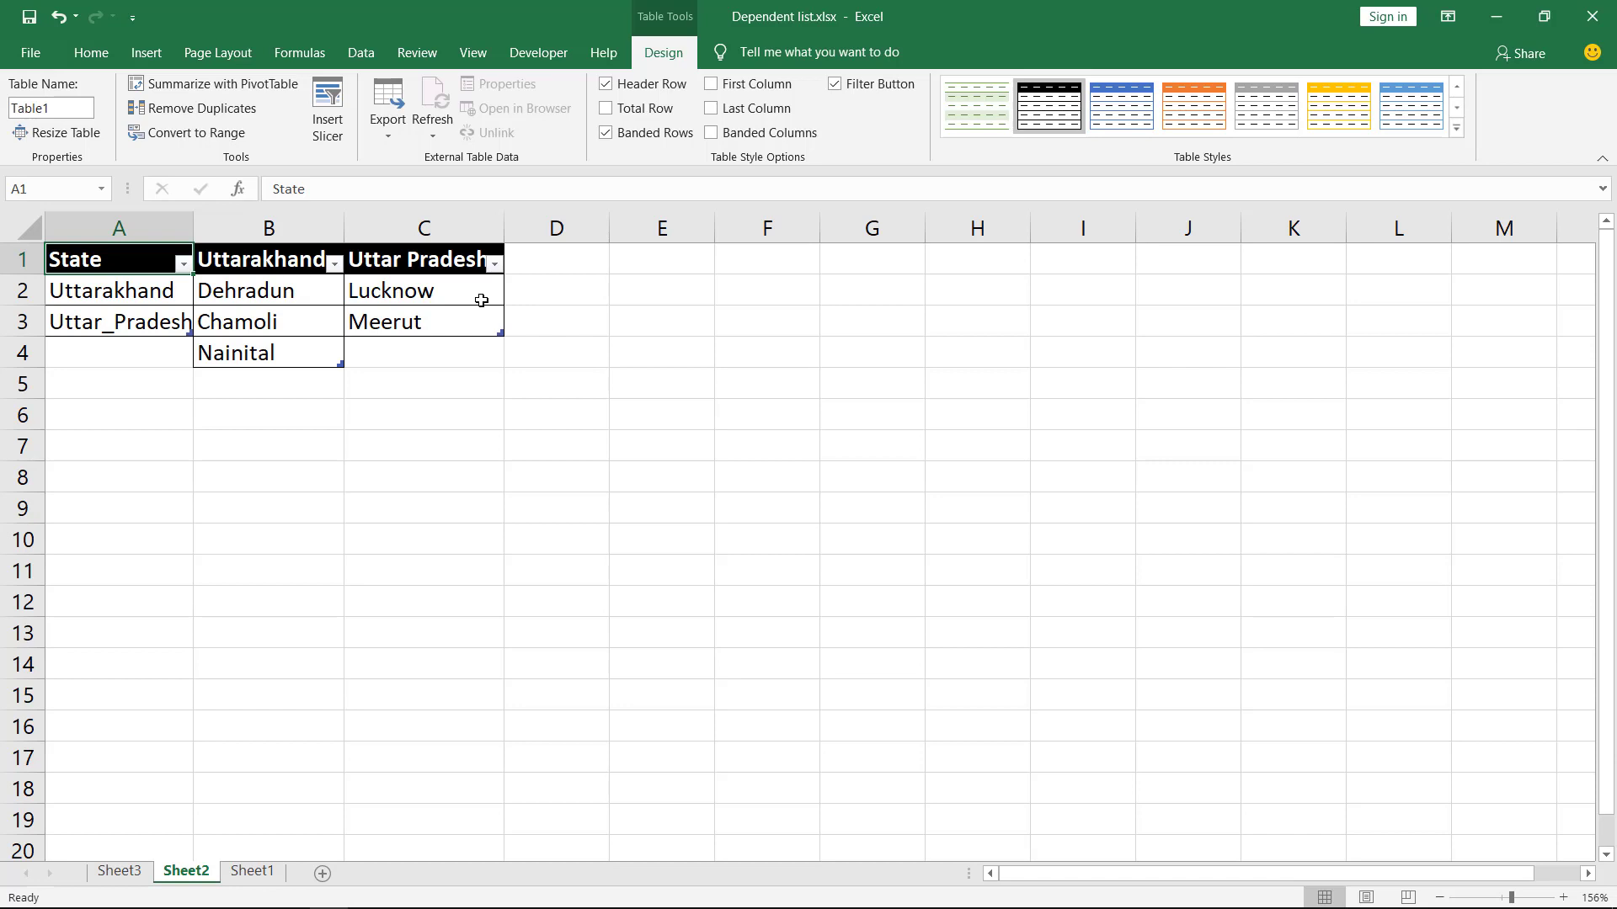
key(Down)
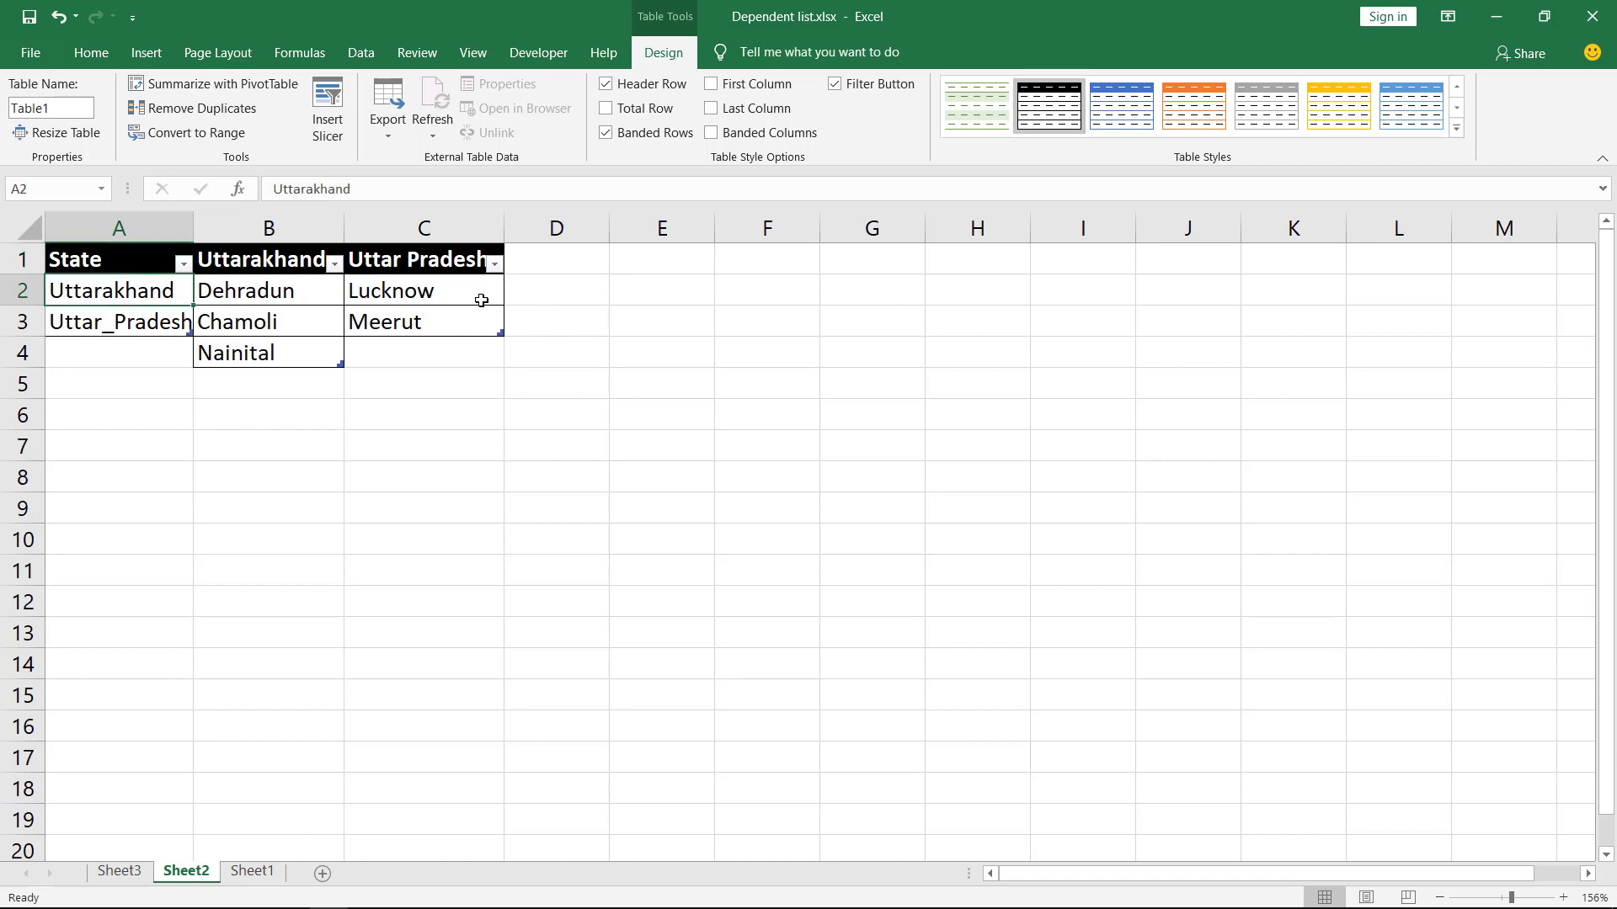
key(shift+Down)
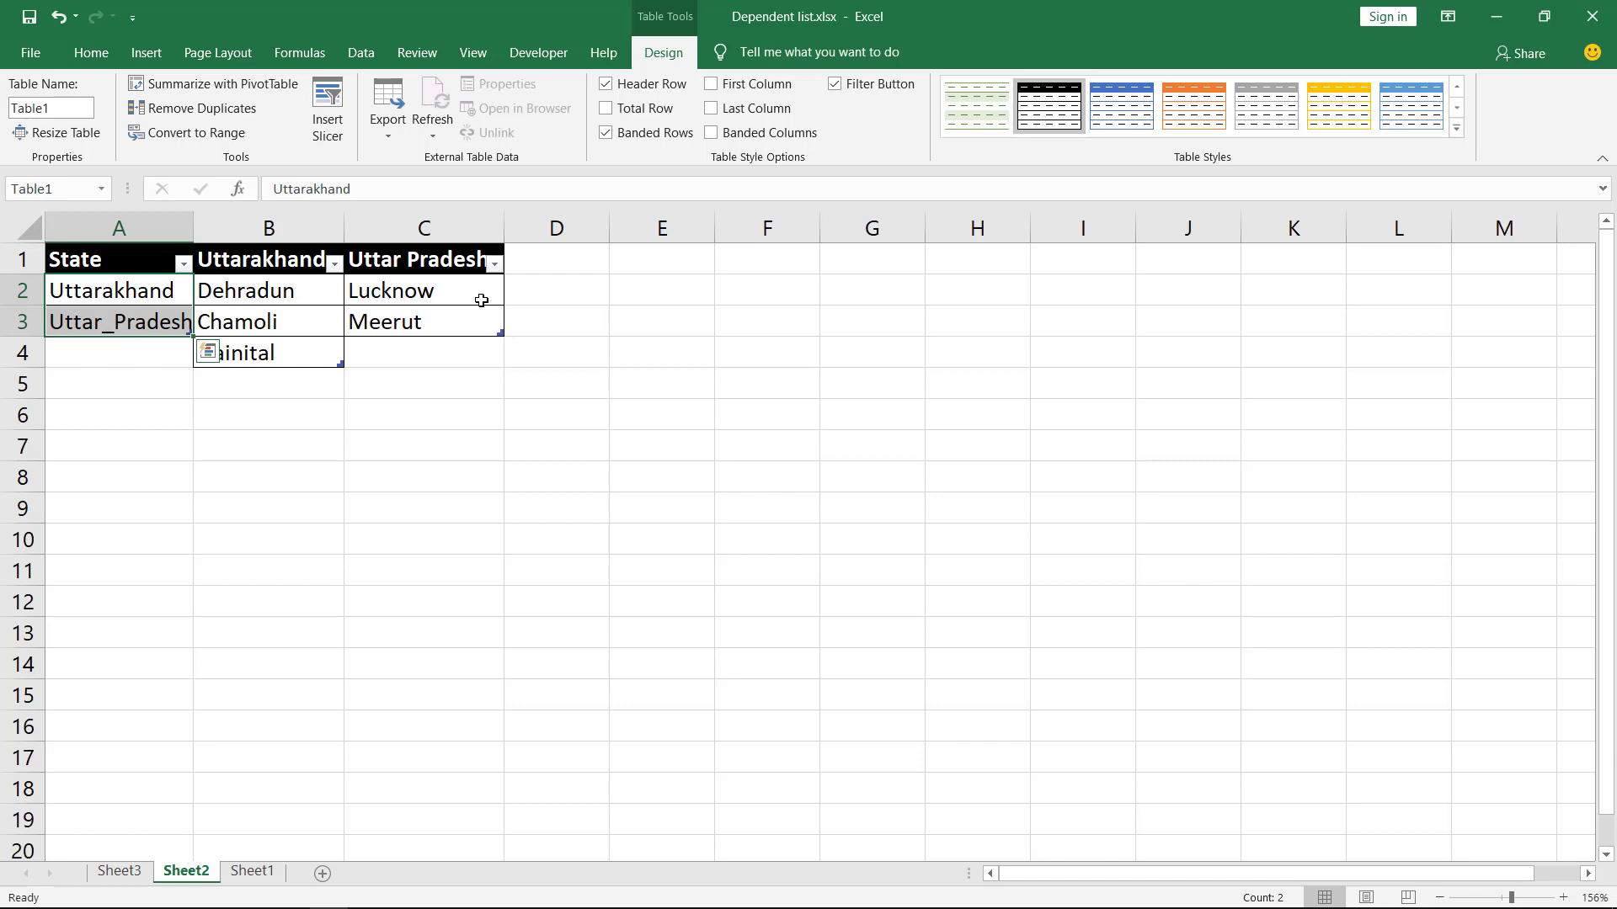
key(alt+m)
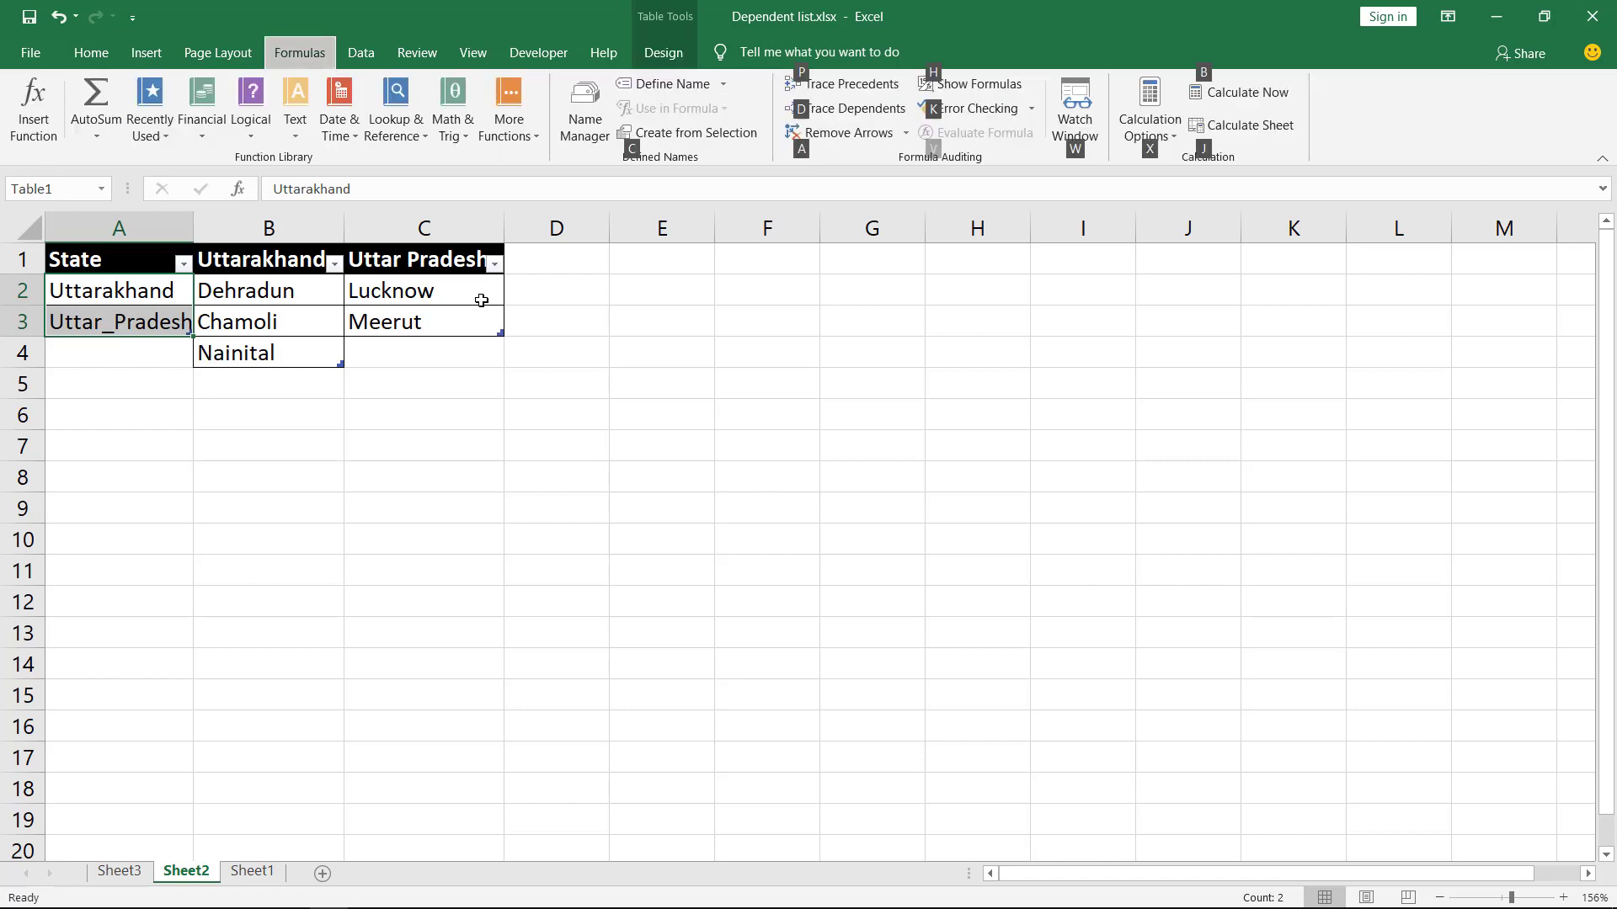
key(m)
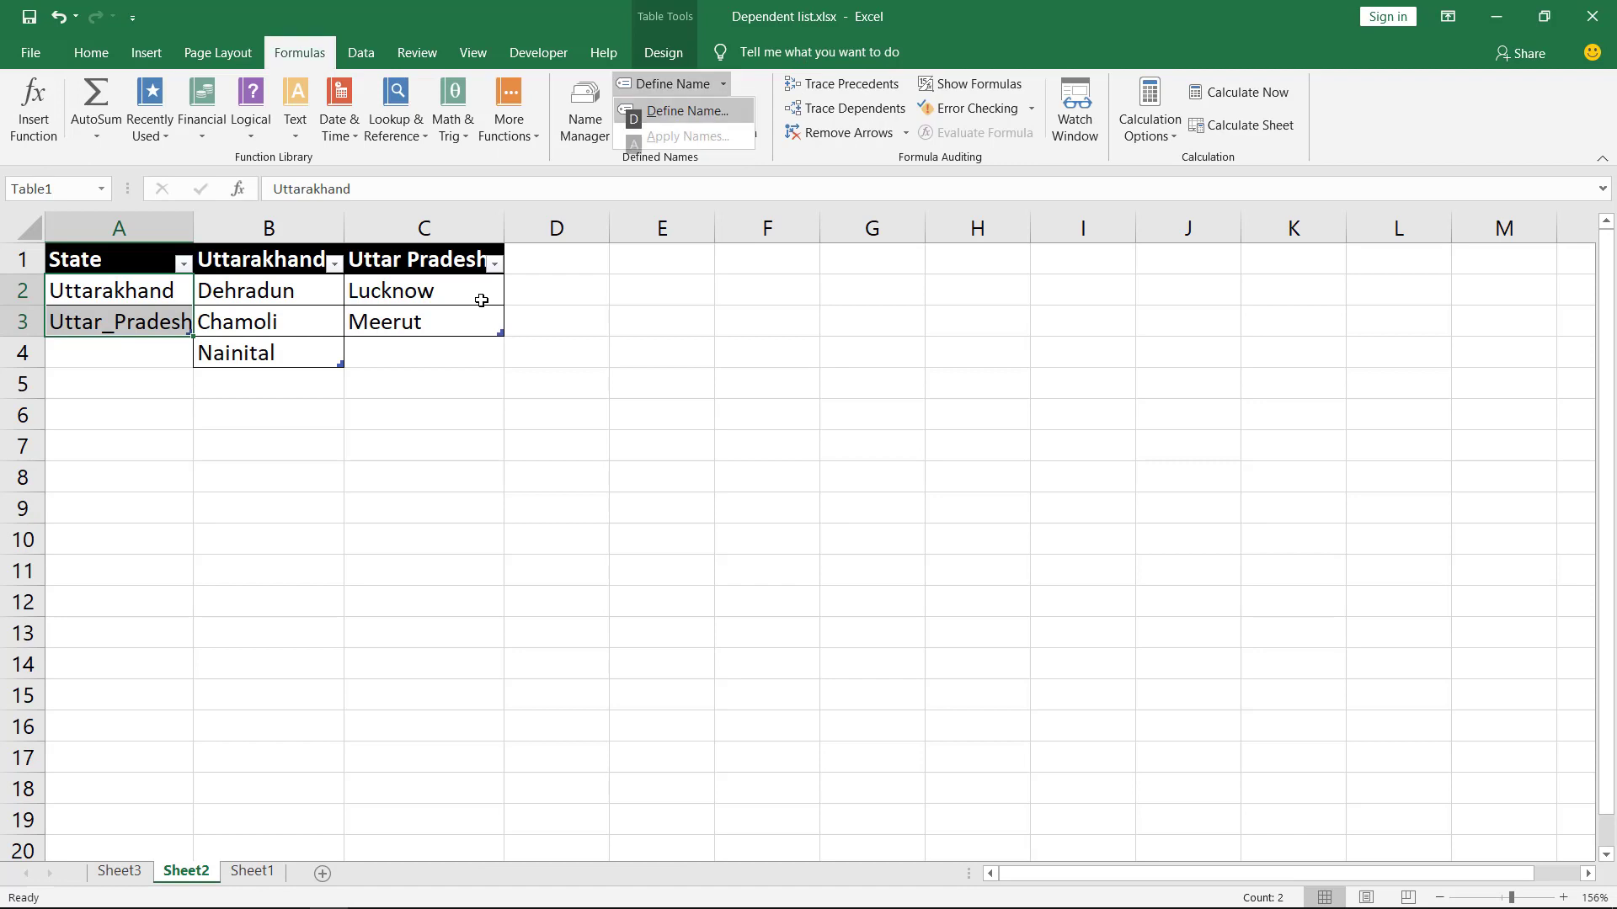
key(d)
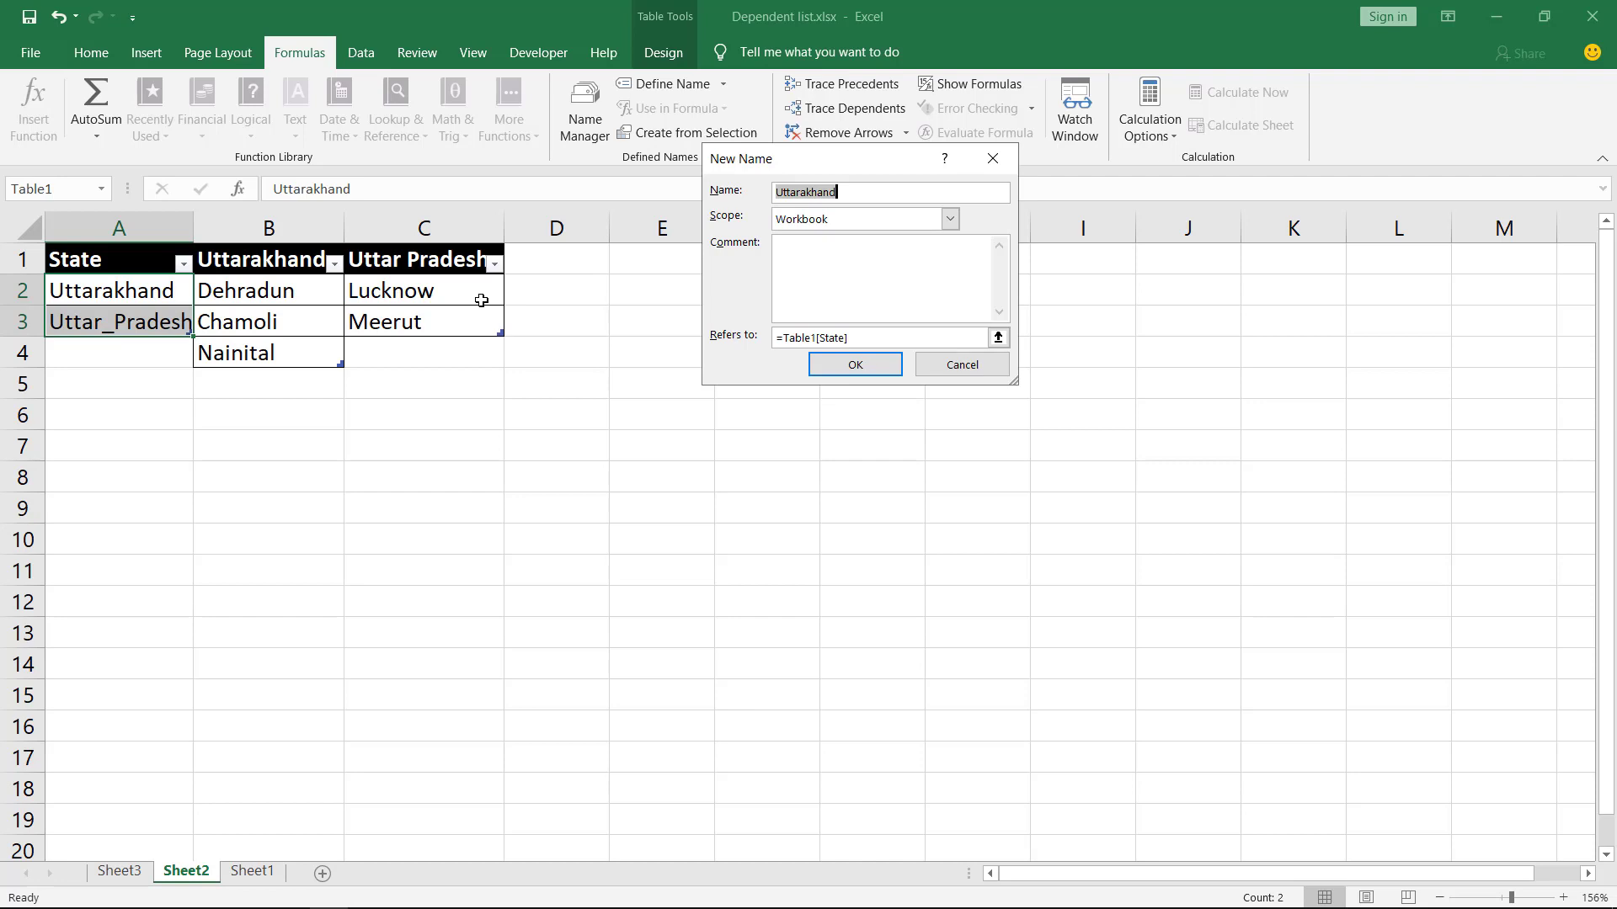
text(State)
key(Tab)
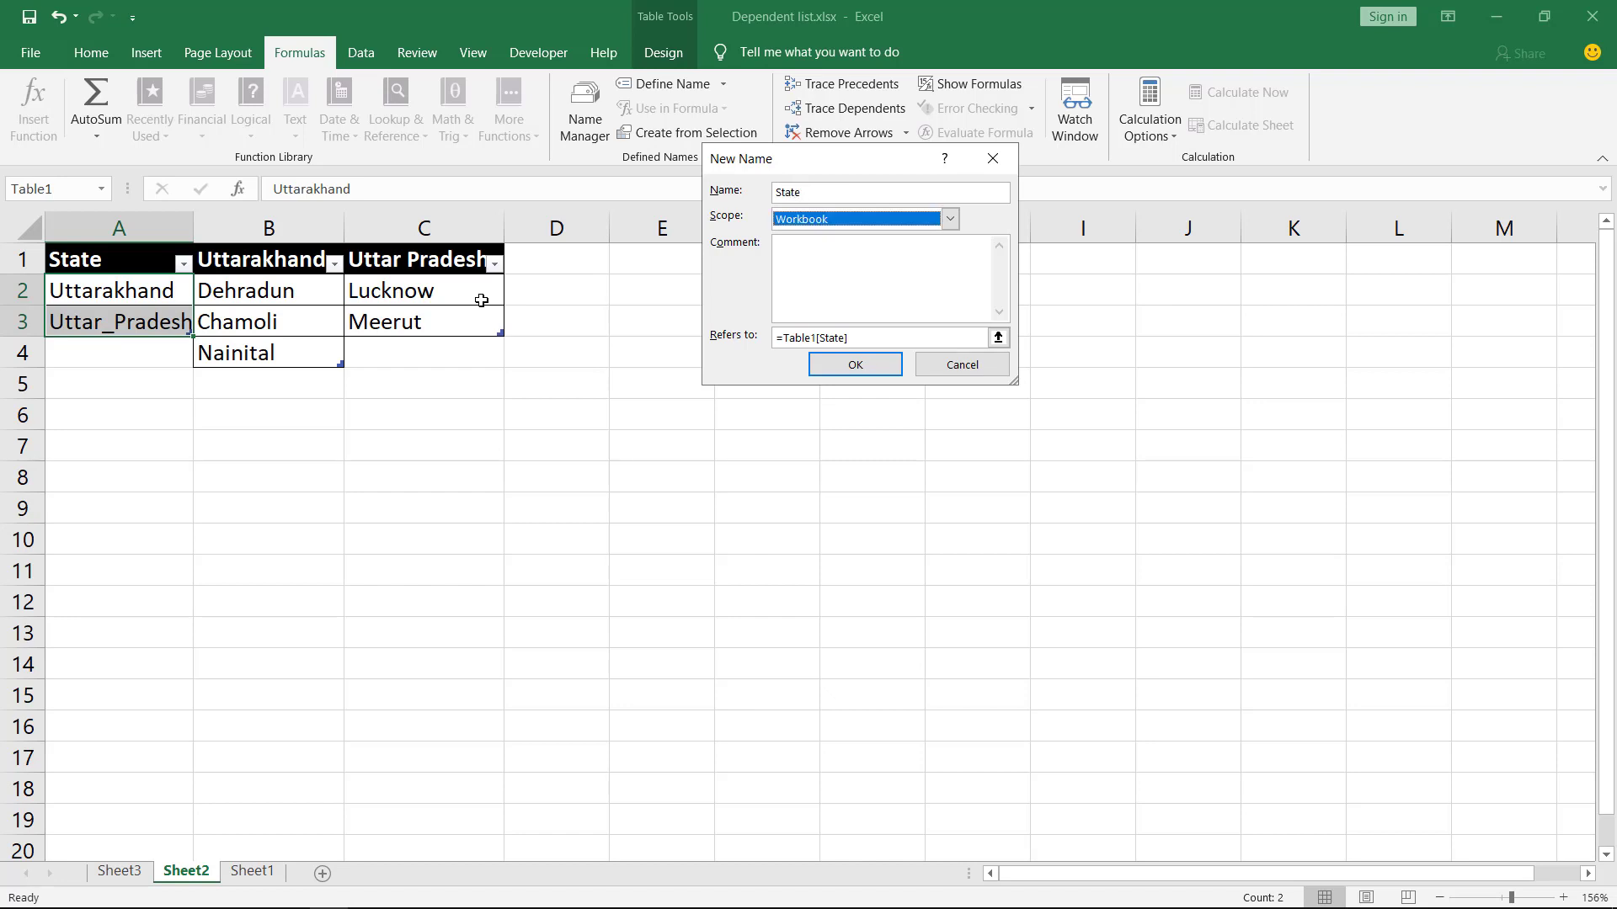
key(Tab)
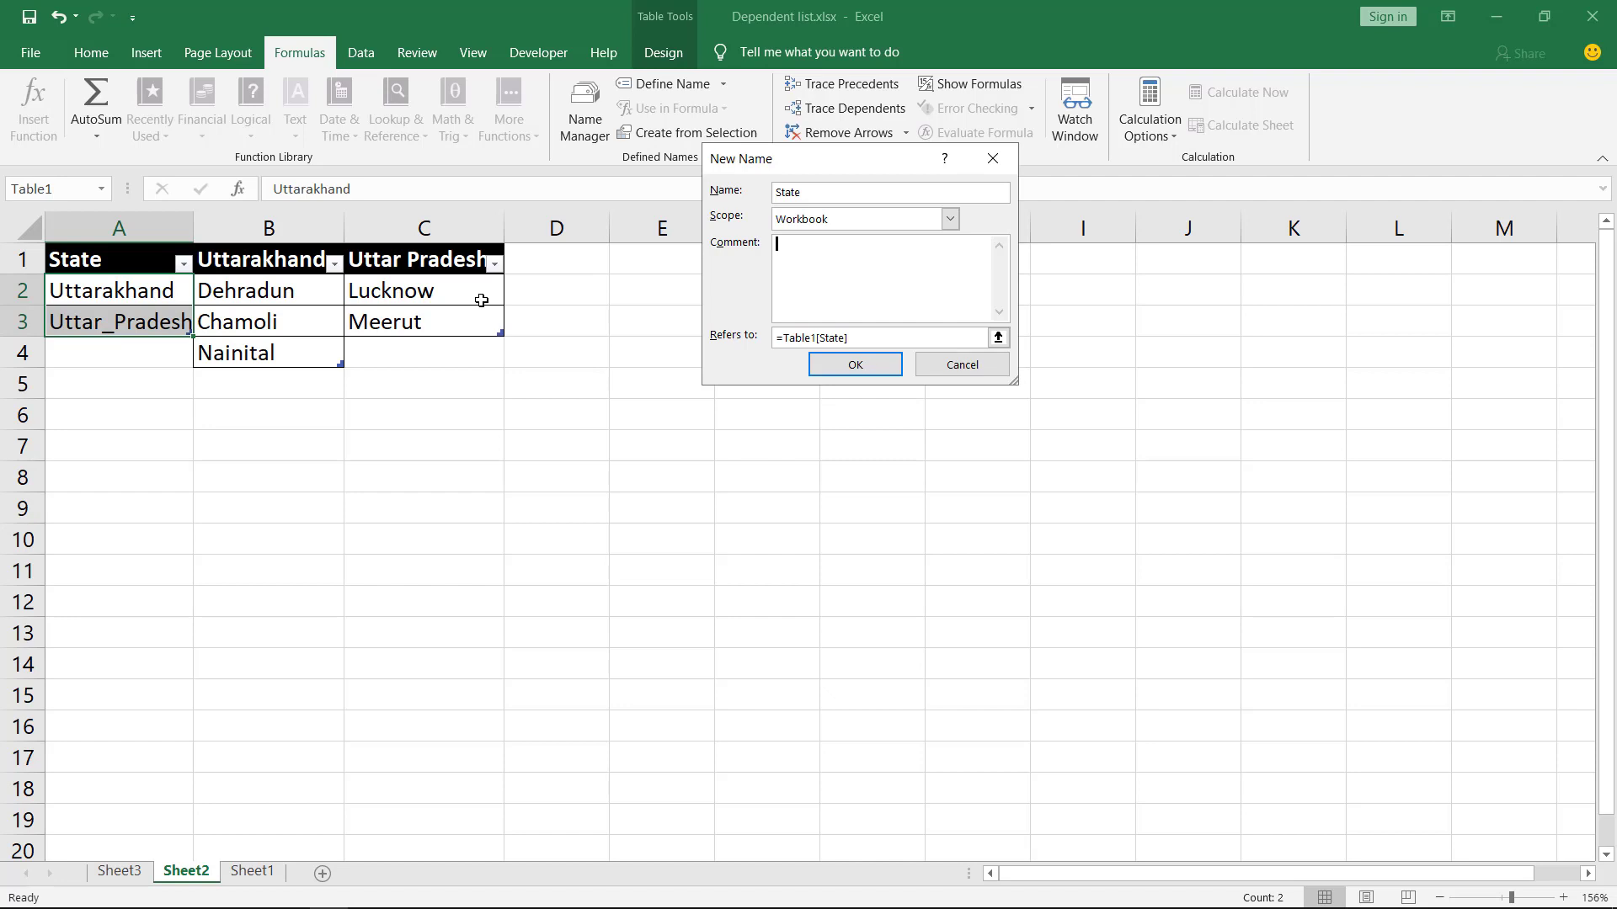
key(Tab)
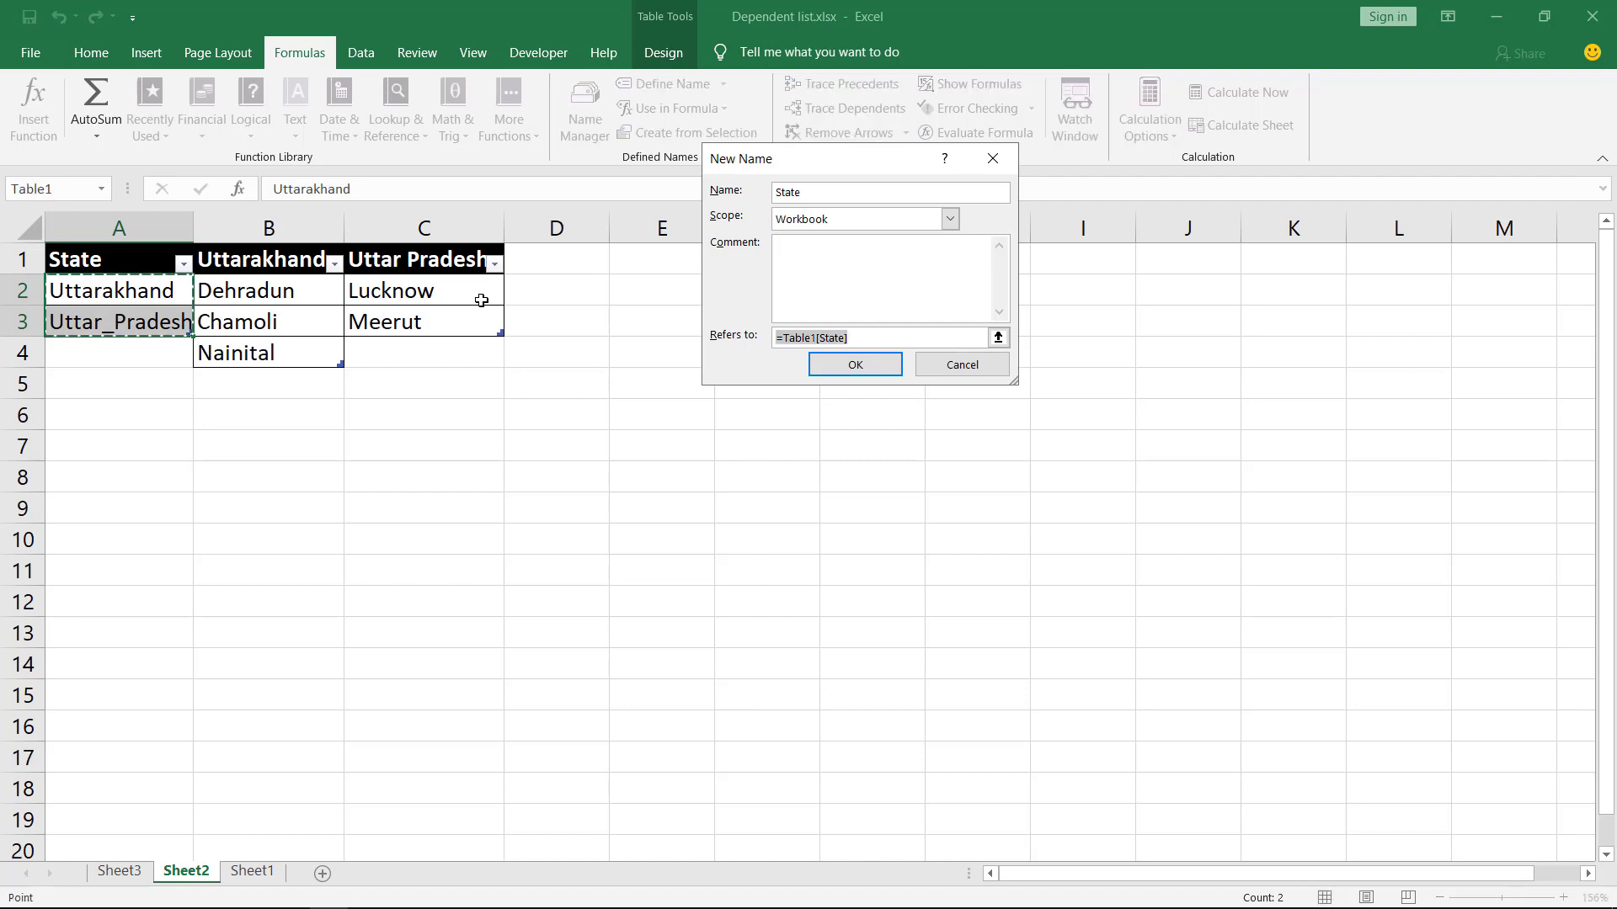
key(Tab)
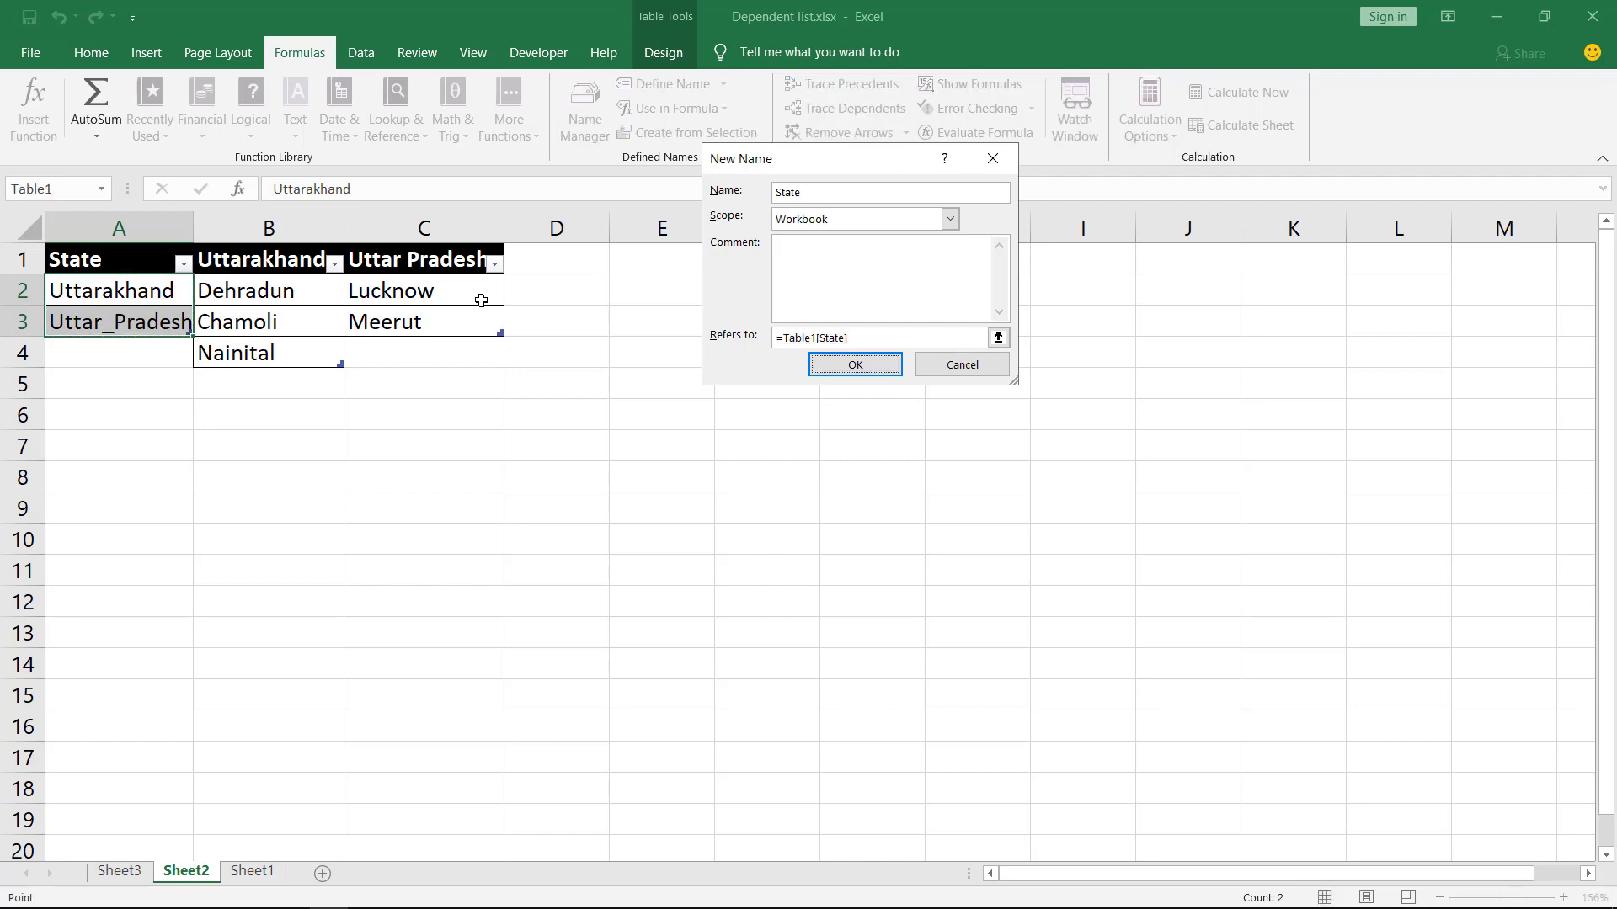
key(Return)
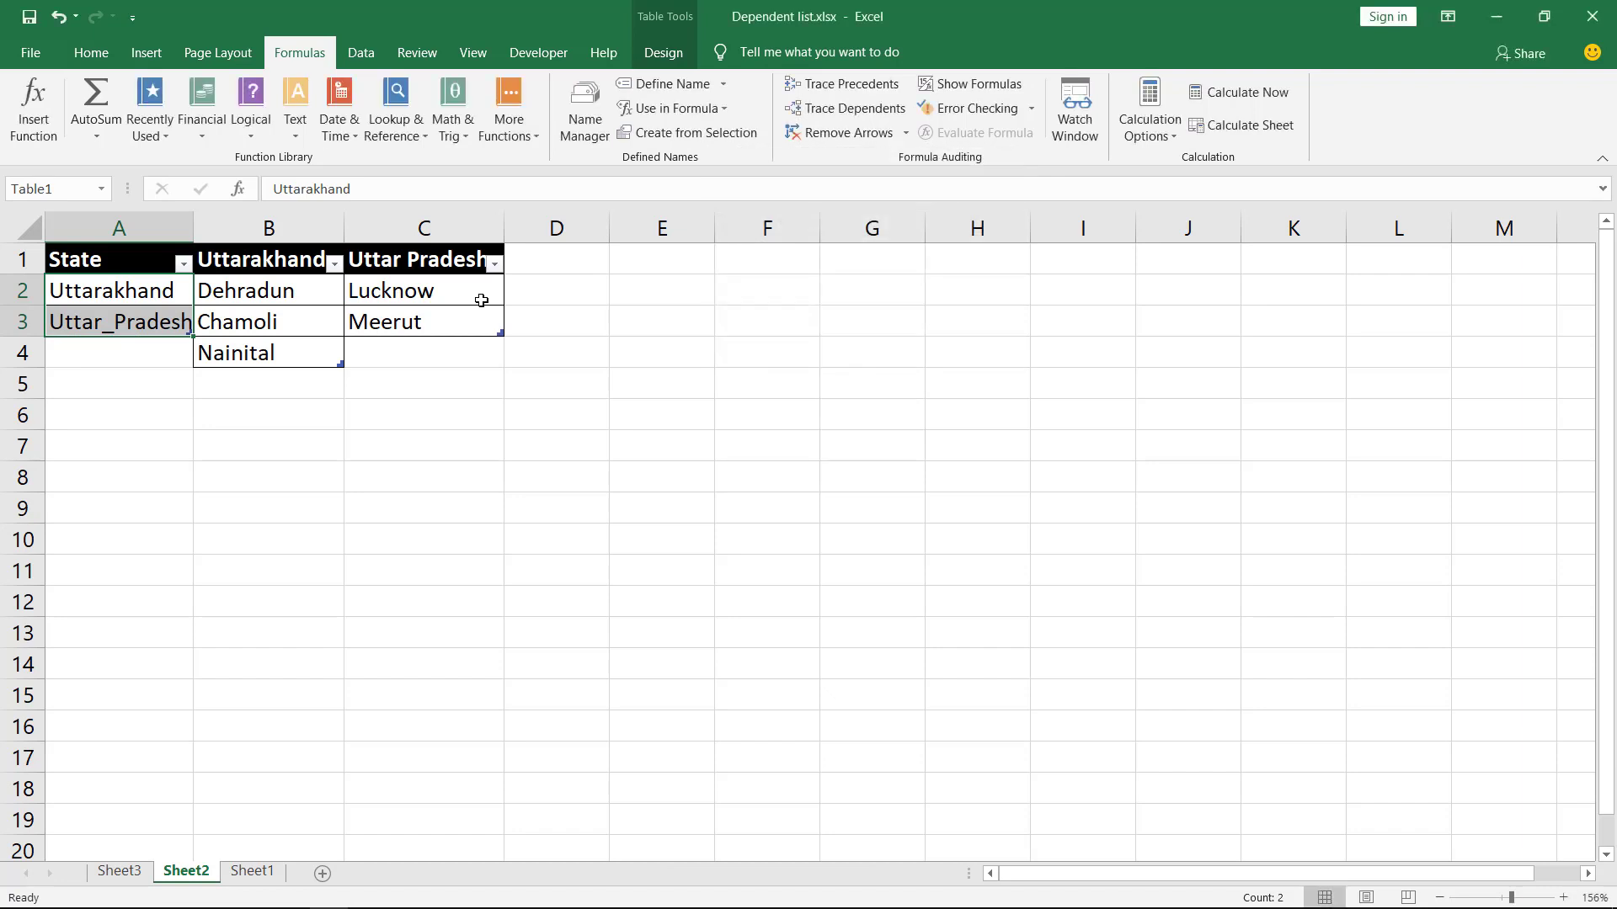
key(ctrl+q)
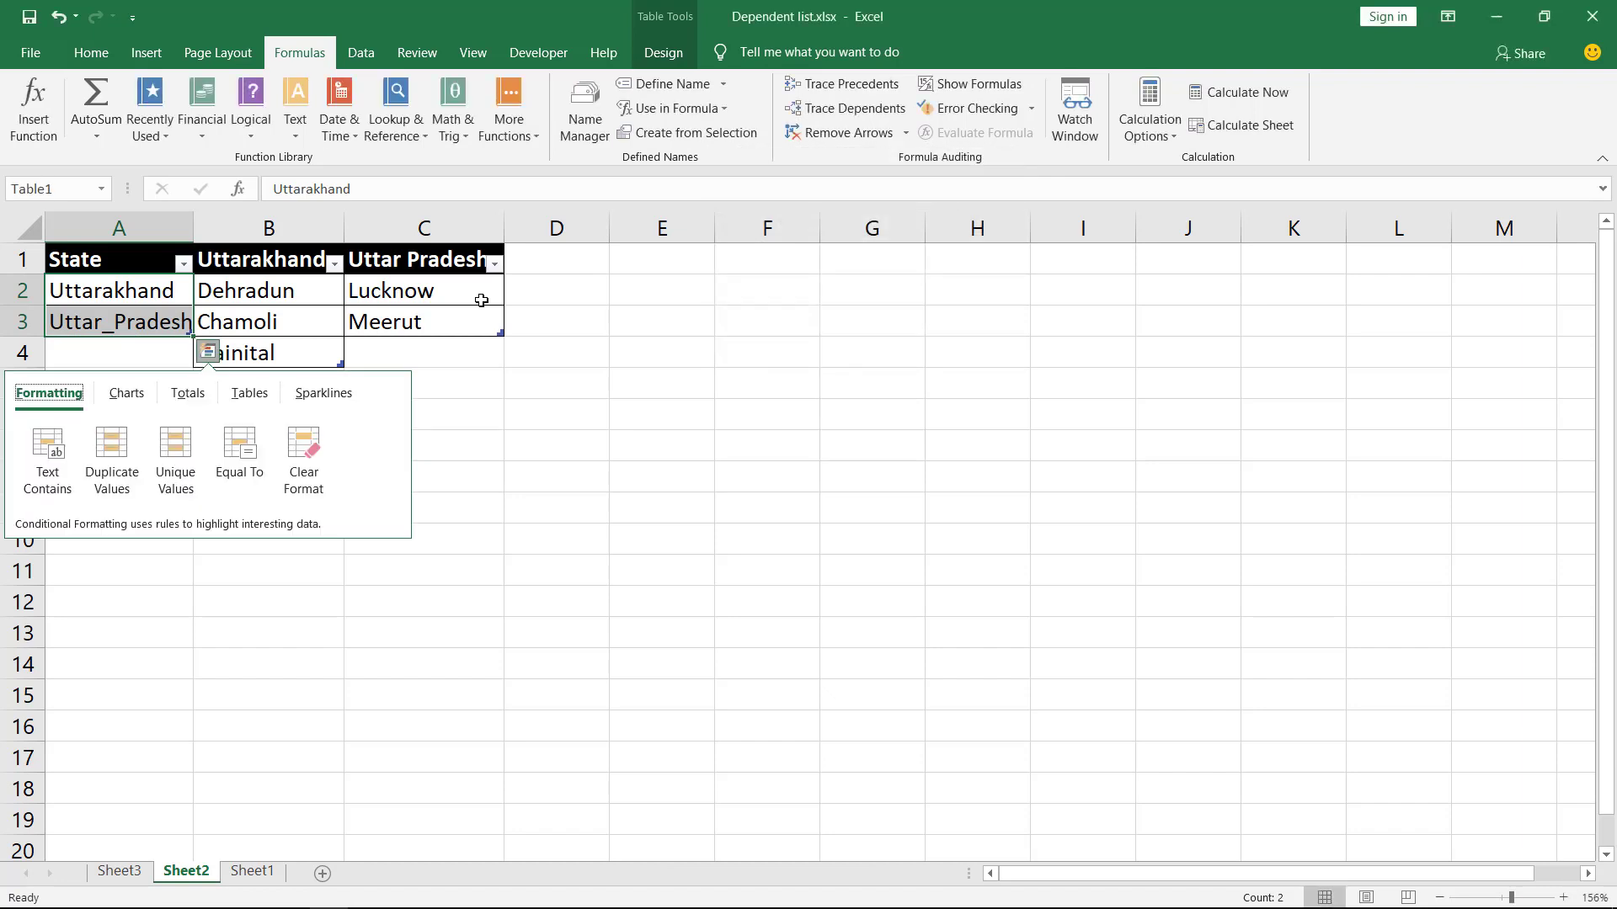
key(Escape)
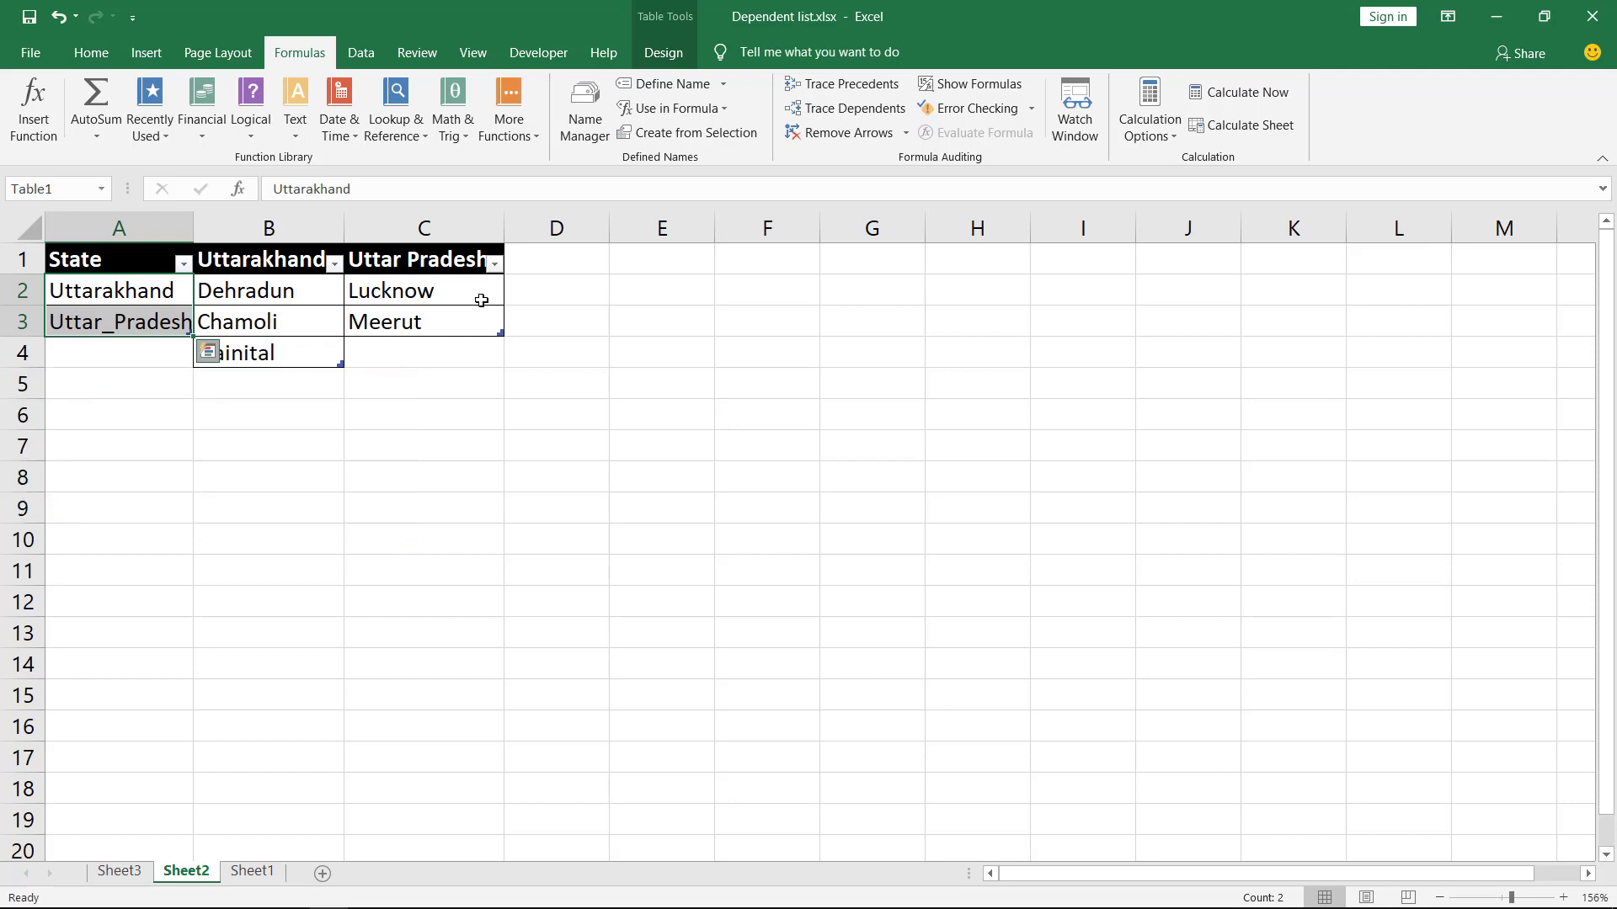
Step: Define the name Uttarakhand for the cities in B2:B4, with Workbook scope and the reference =Table4[Uttarakhand]
key(Right)
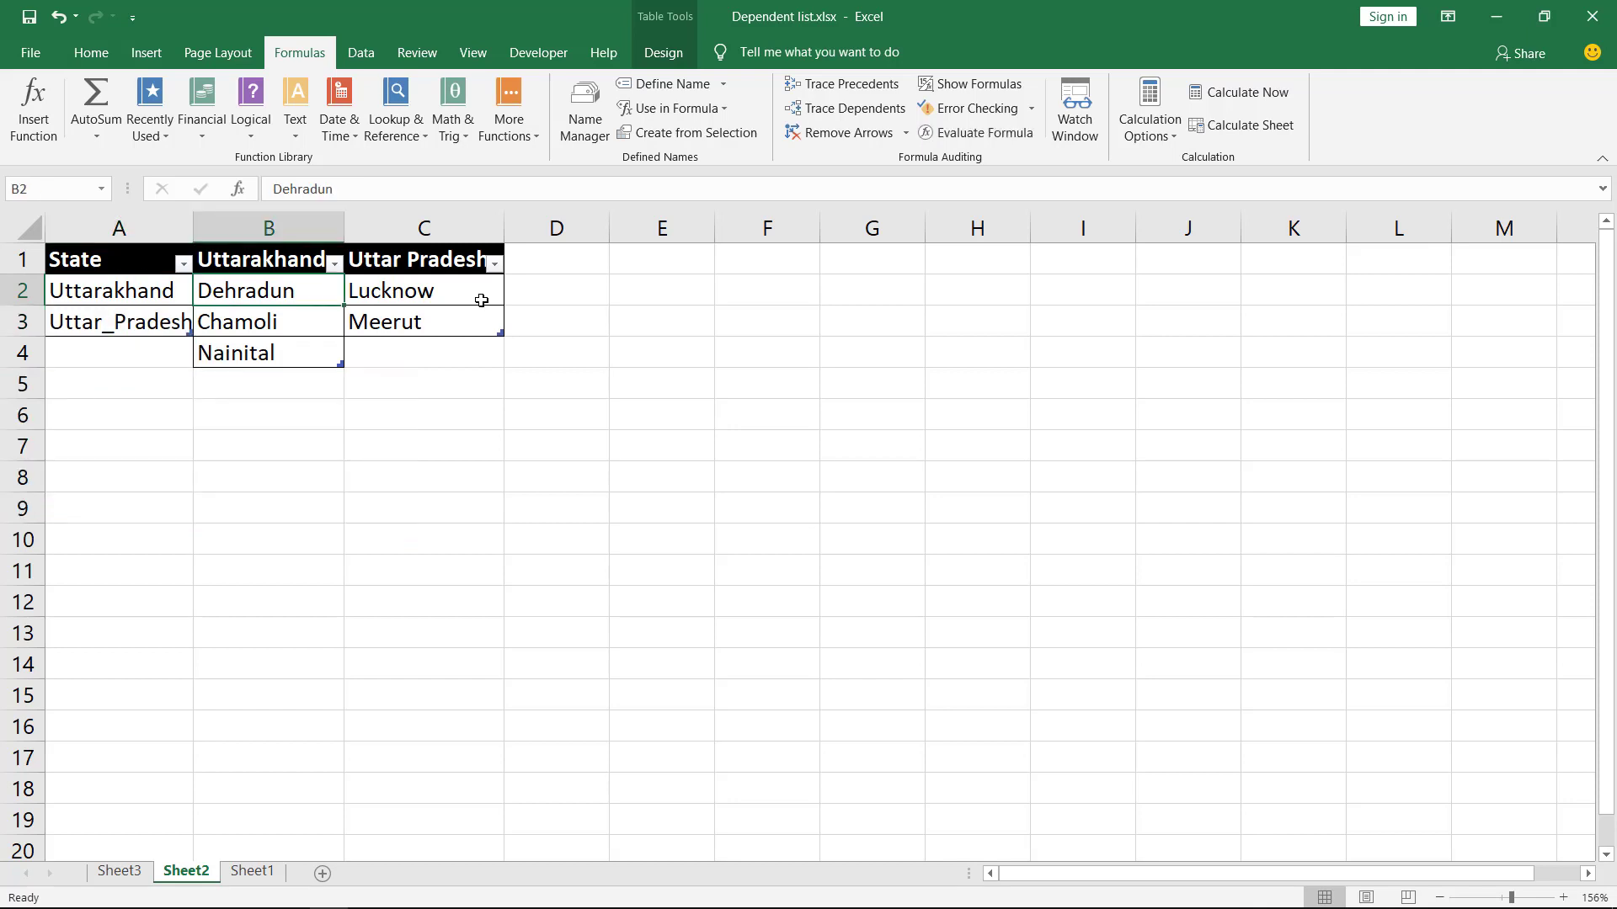
key(Up)
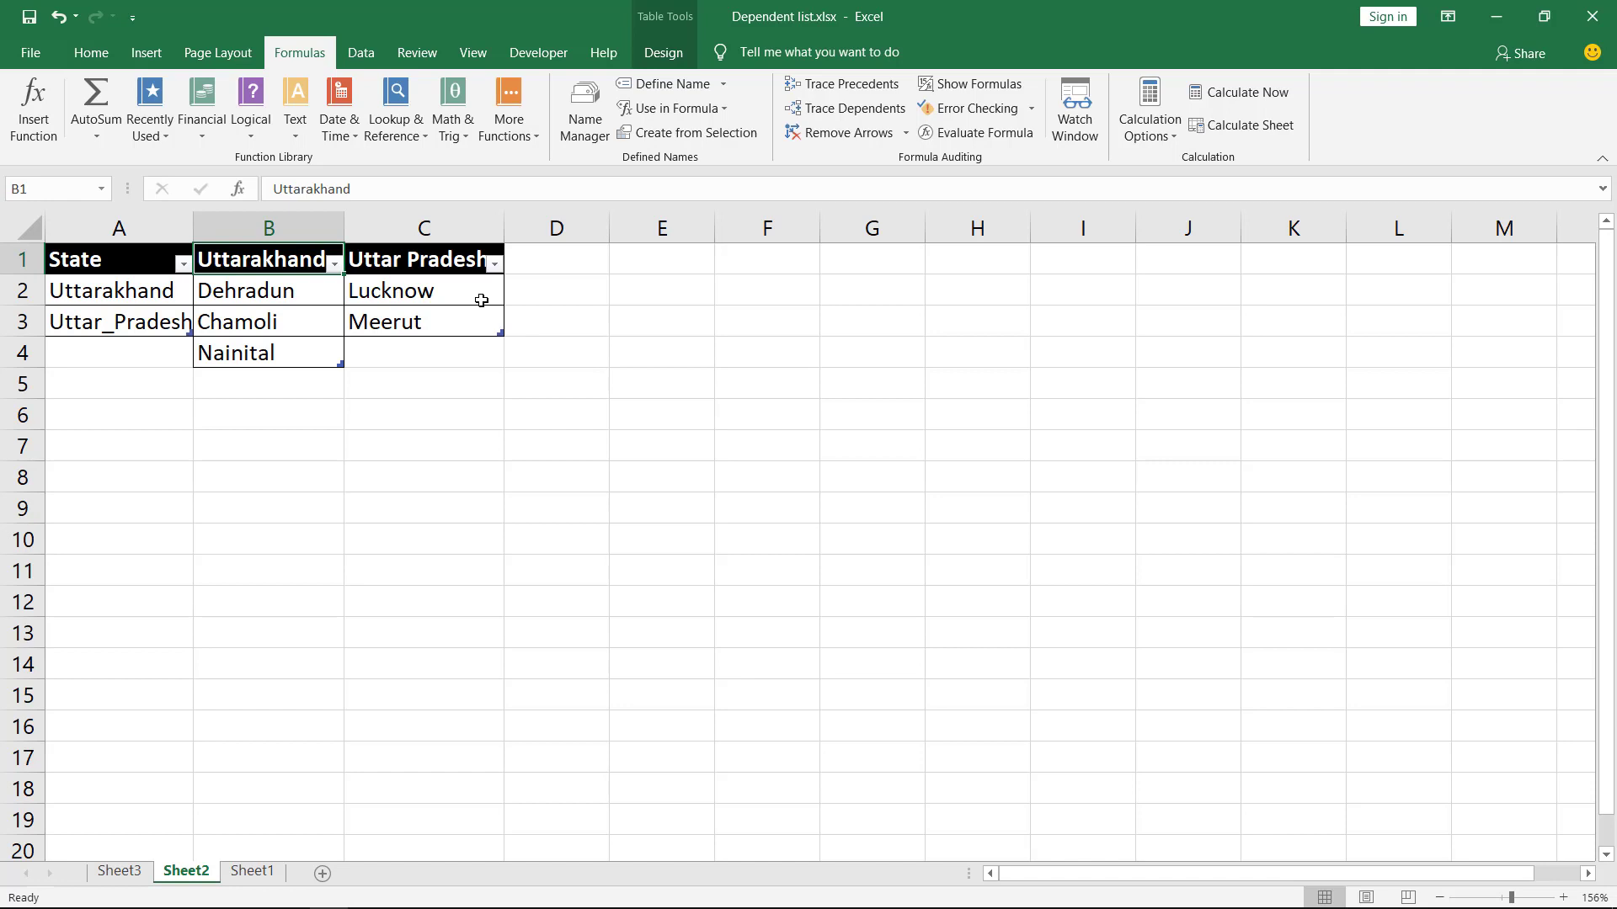
key(Down)
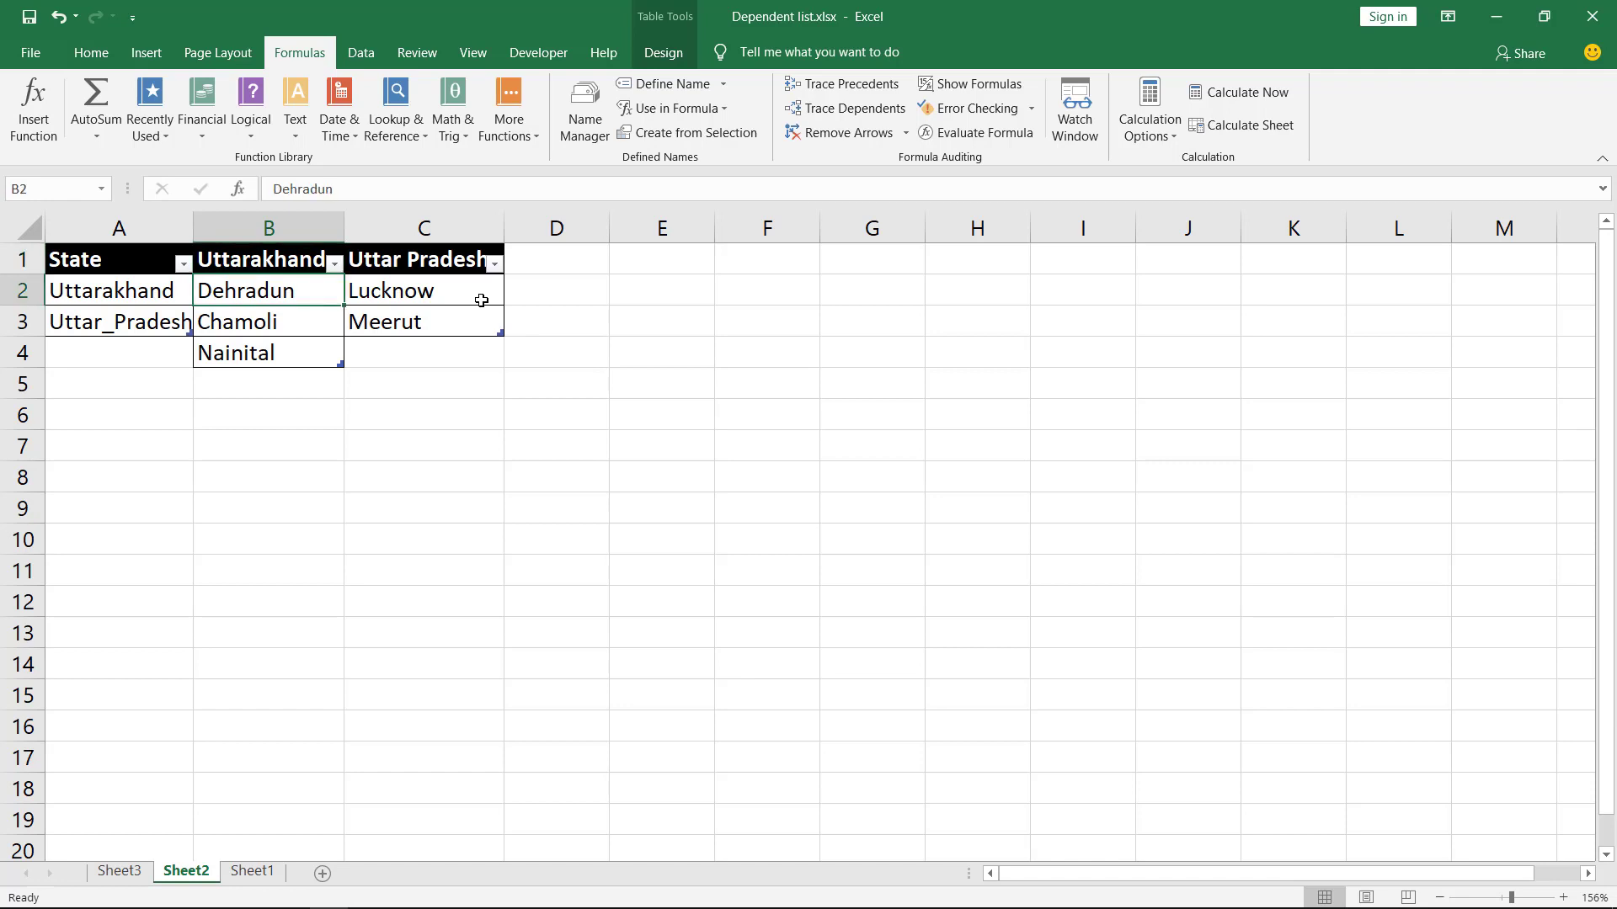
key(shift+Down)
key(shift+Down)
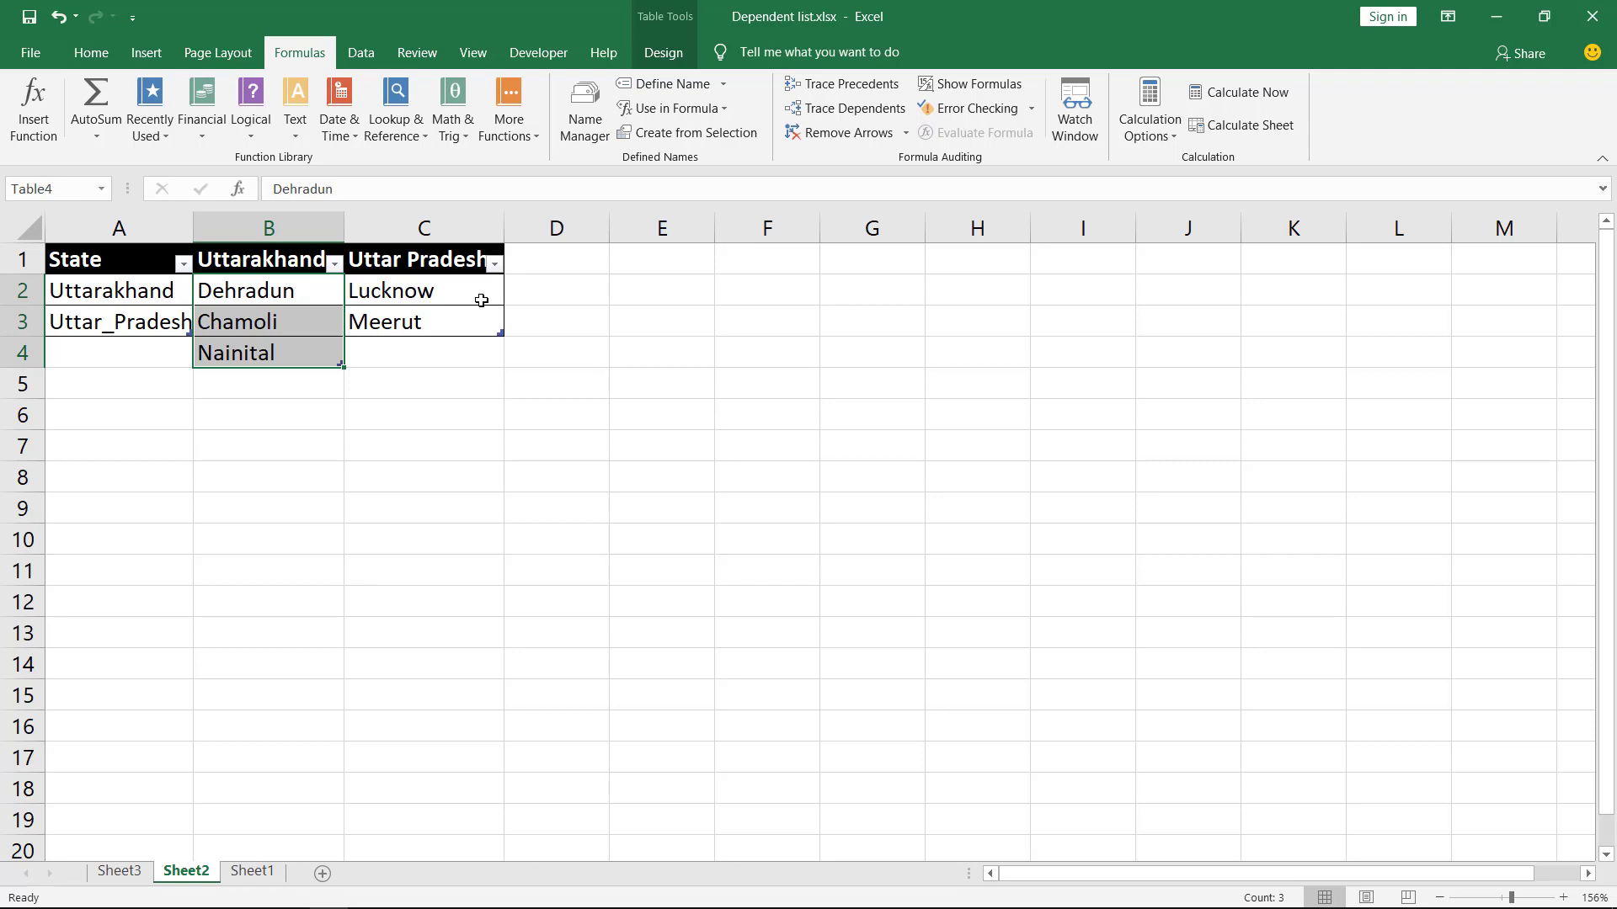
key(alt+m)
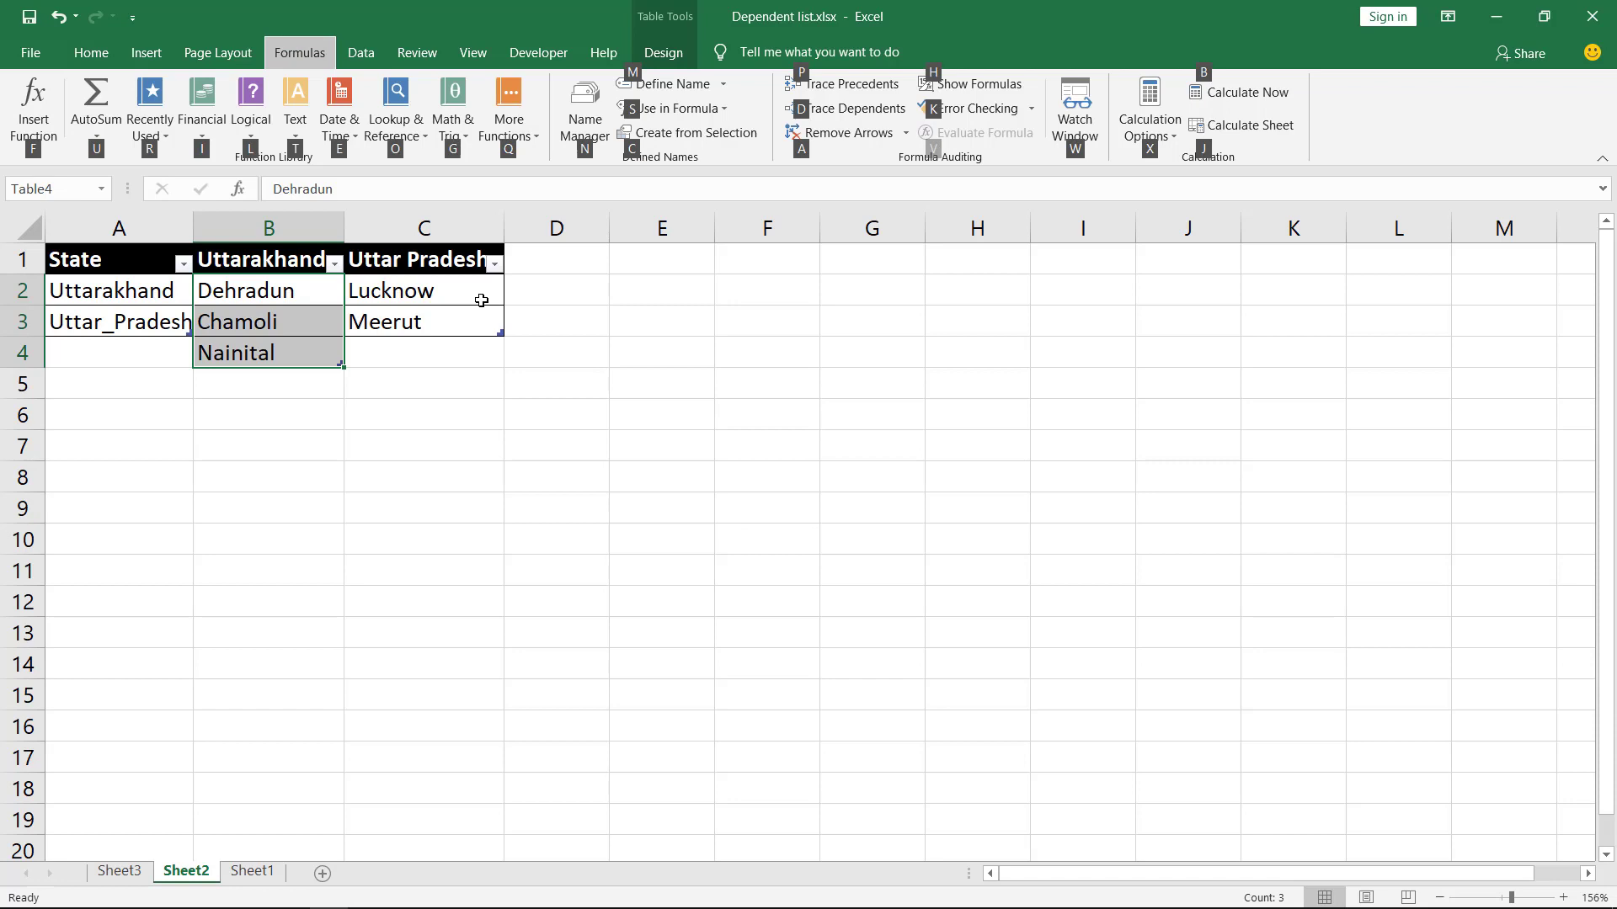
key(m)
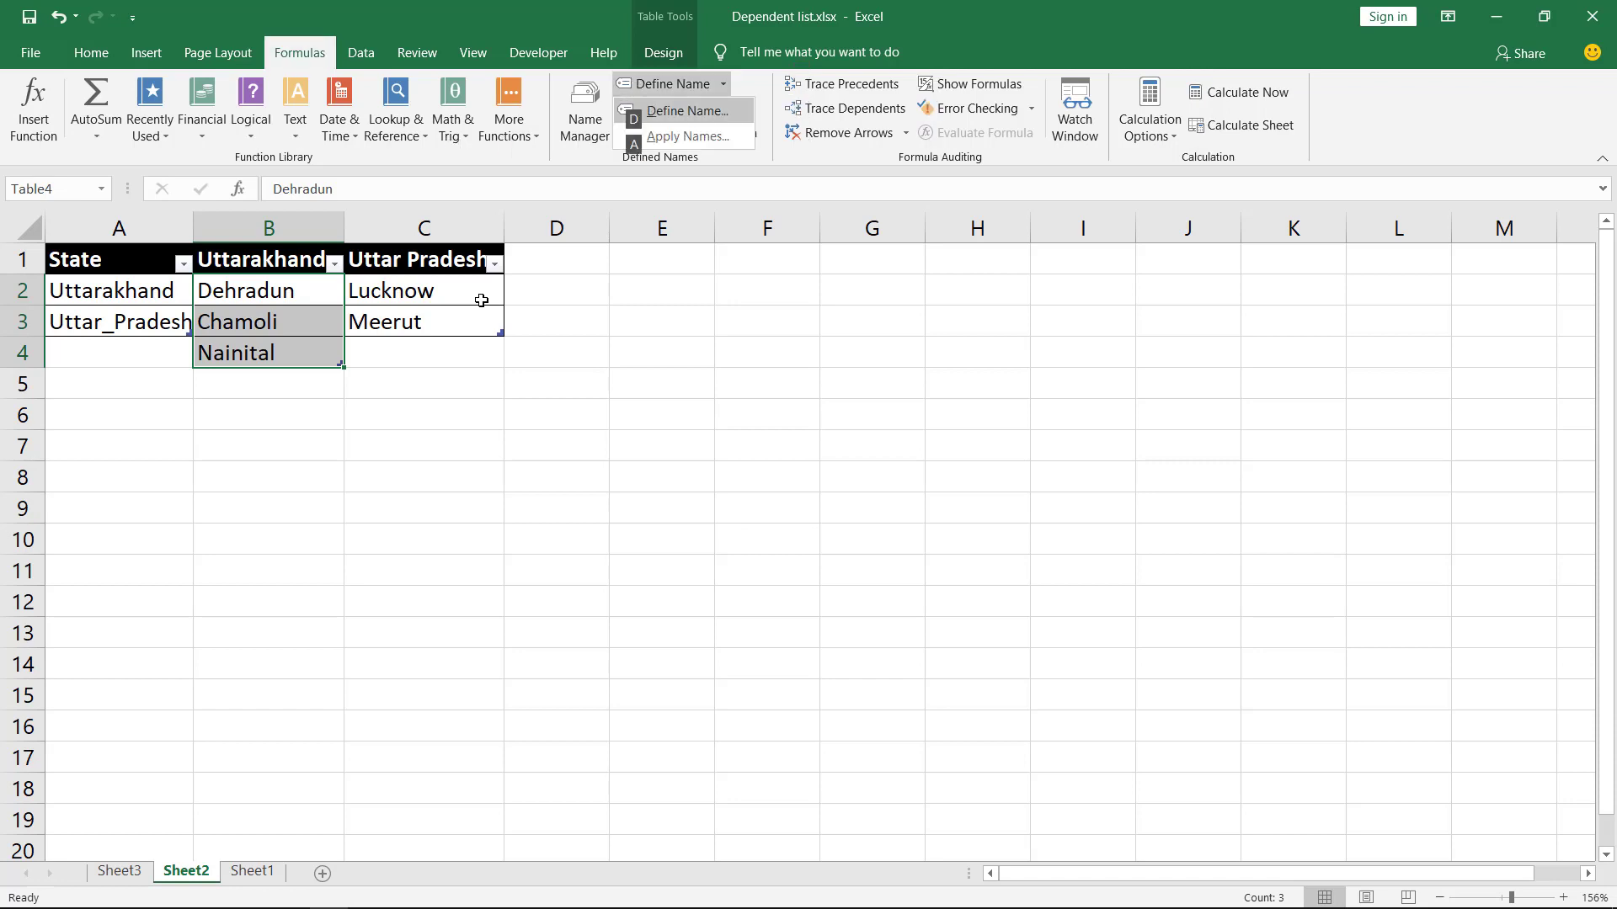
key(d)
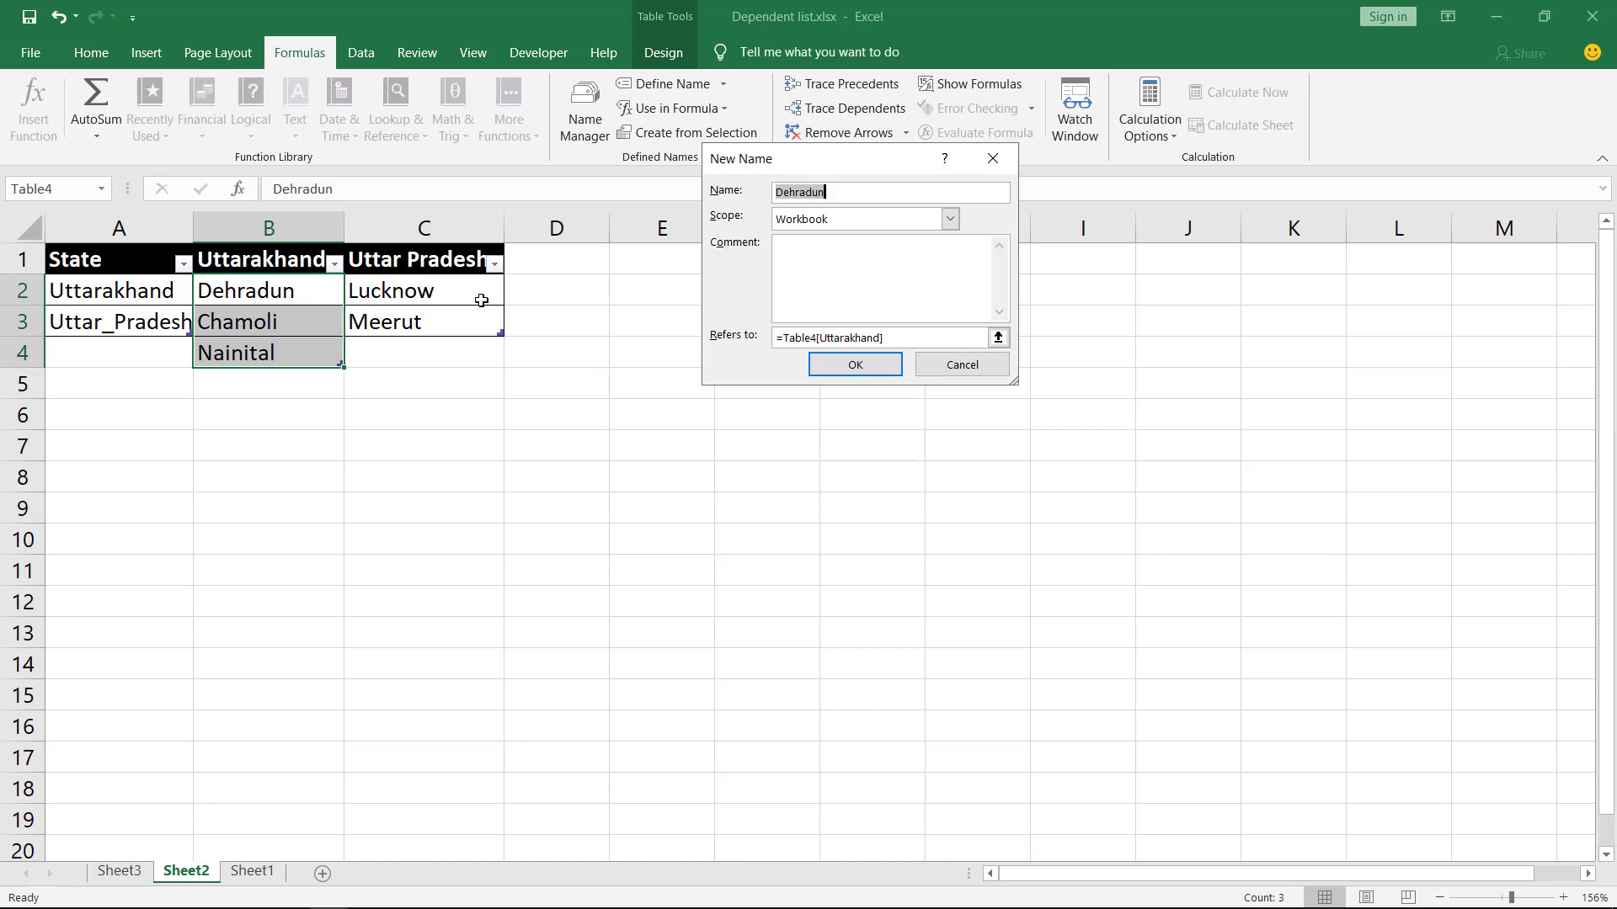
text(Uttarakhand)
key(Tab)
key(Tab)
key(Tab)
key(Tab)
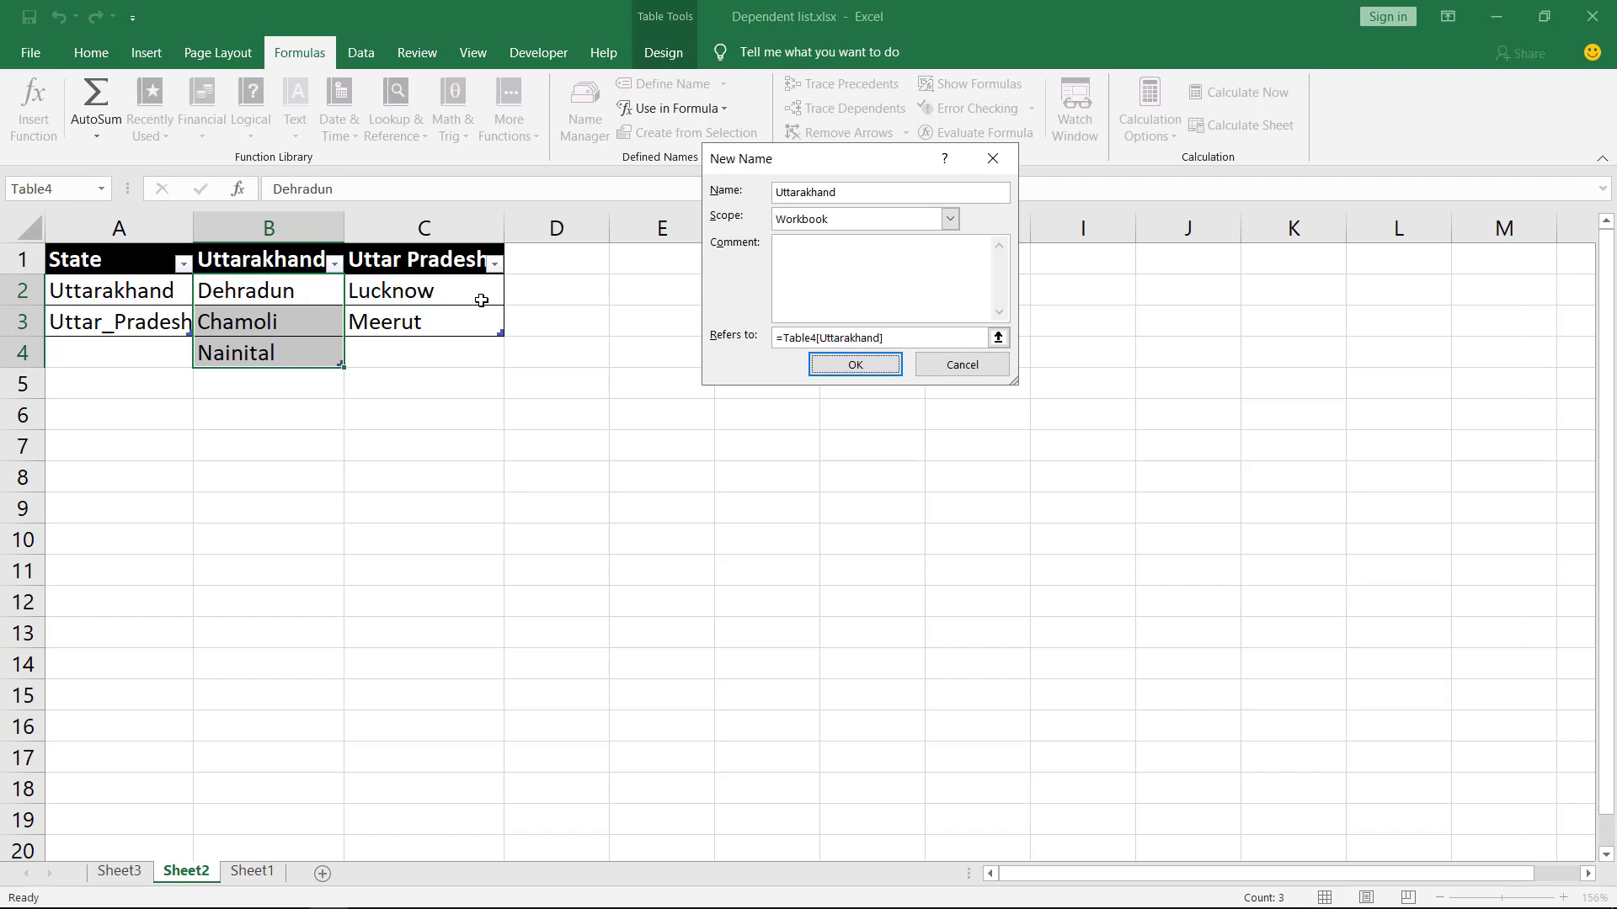
key(Return)
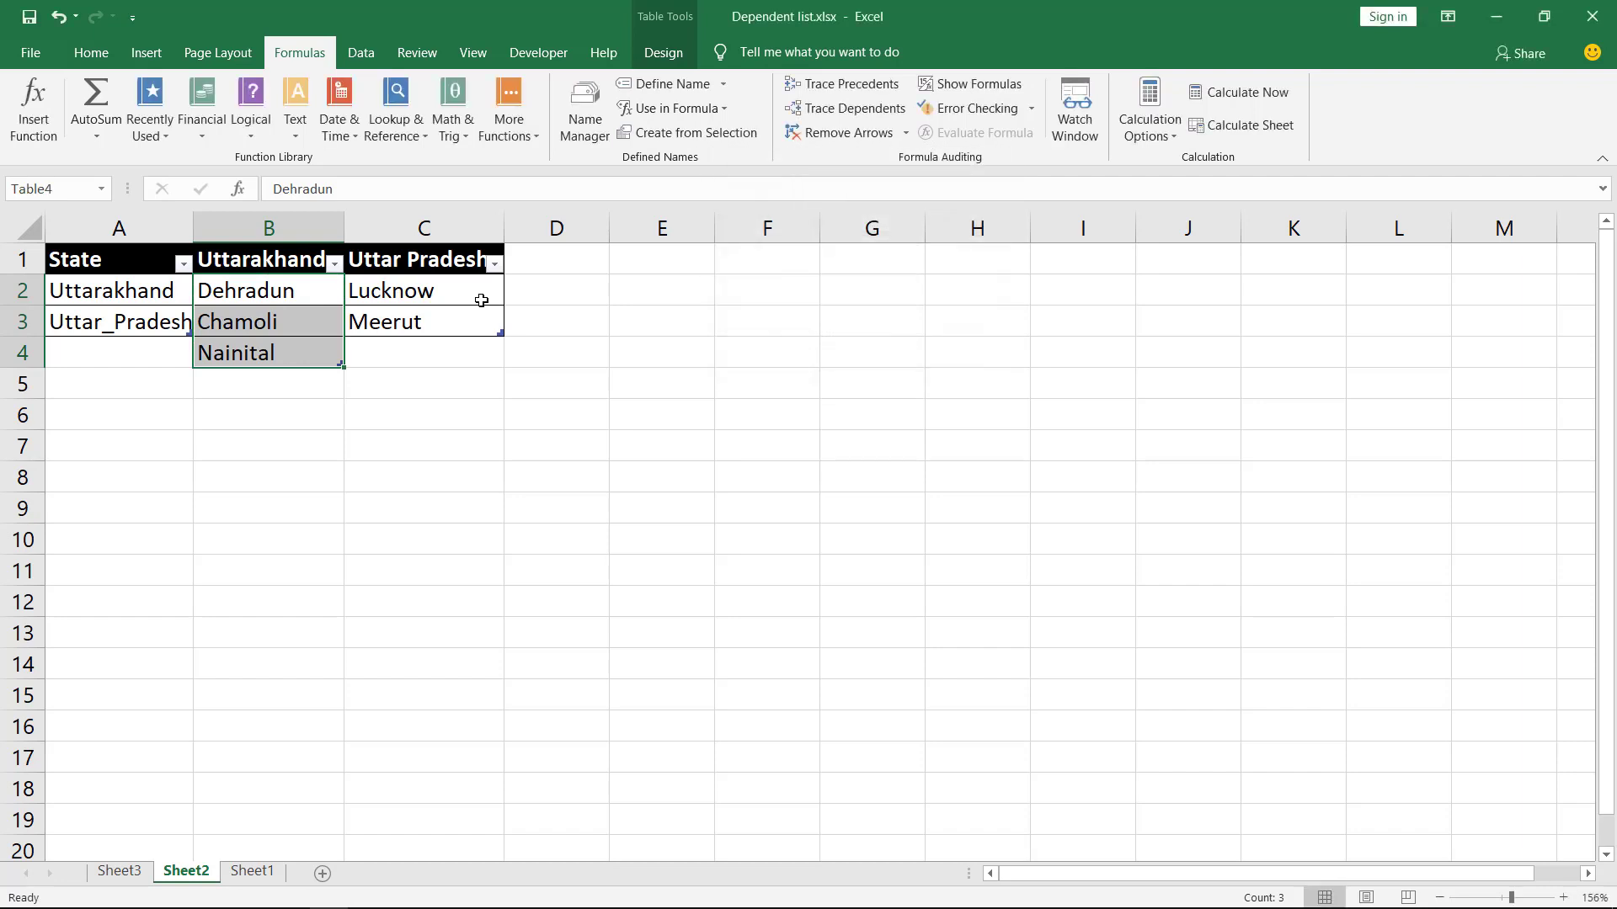
Step: Define the name Uttar_Pradesh for the cities in C2:C3, with Workbook scope and the reference =Table5[Uttar Pradesh]
click(481, 301)
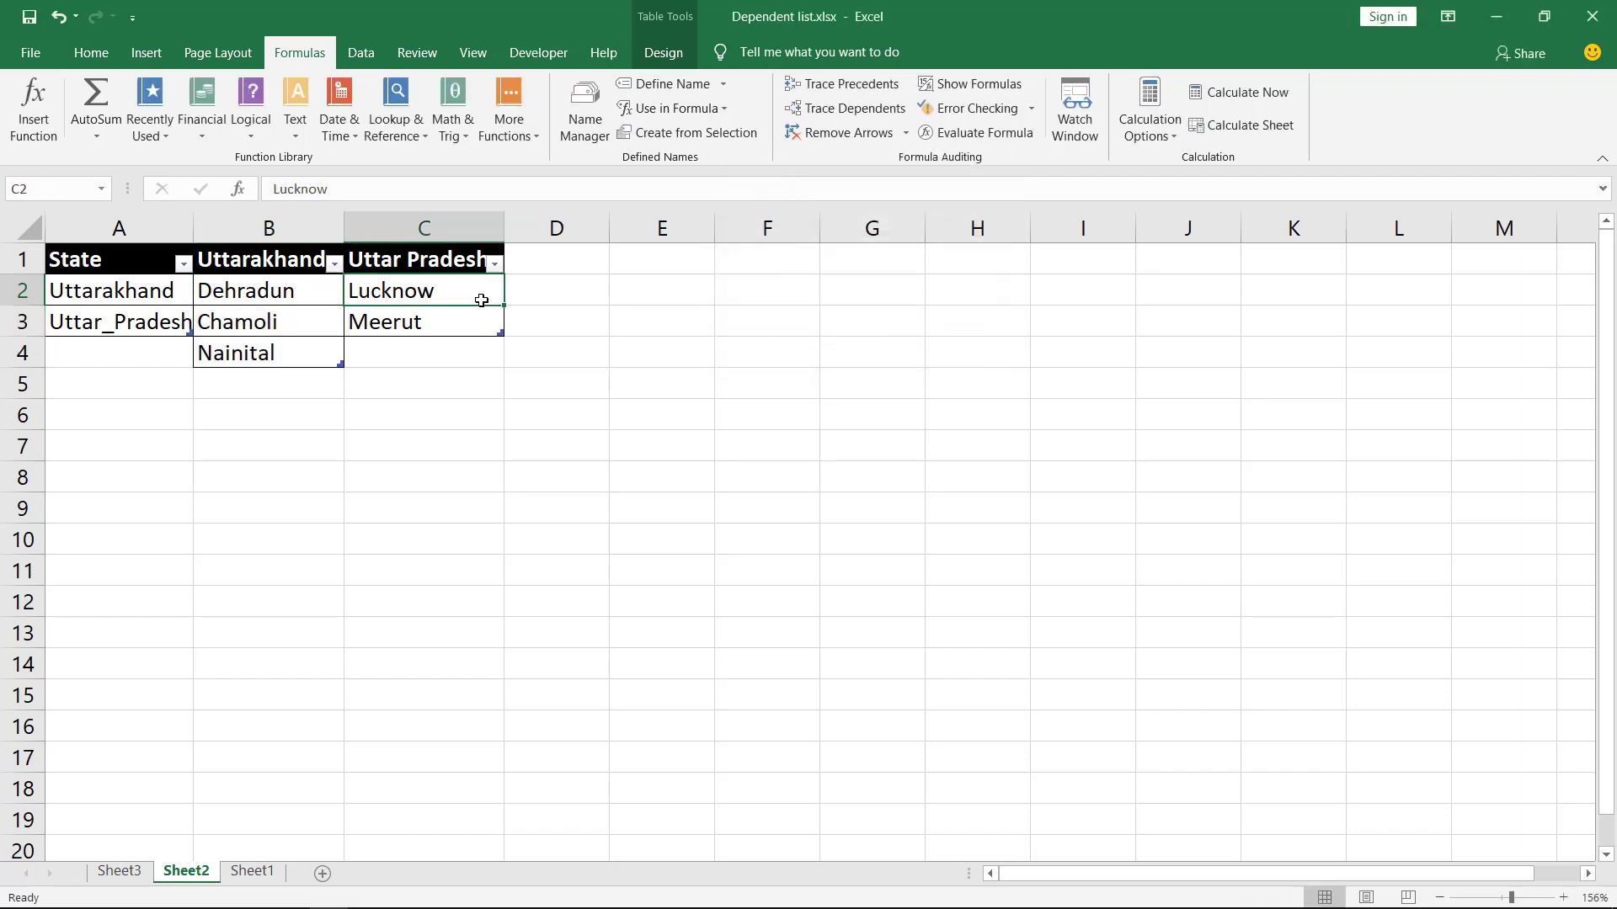
key(Up)
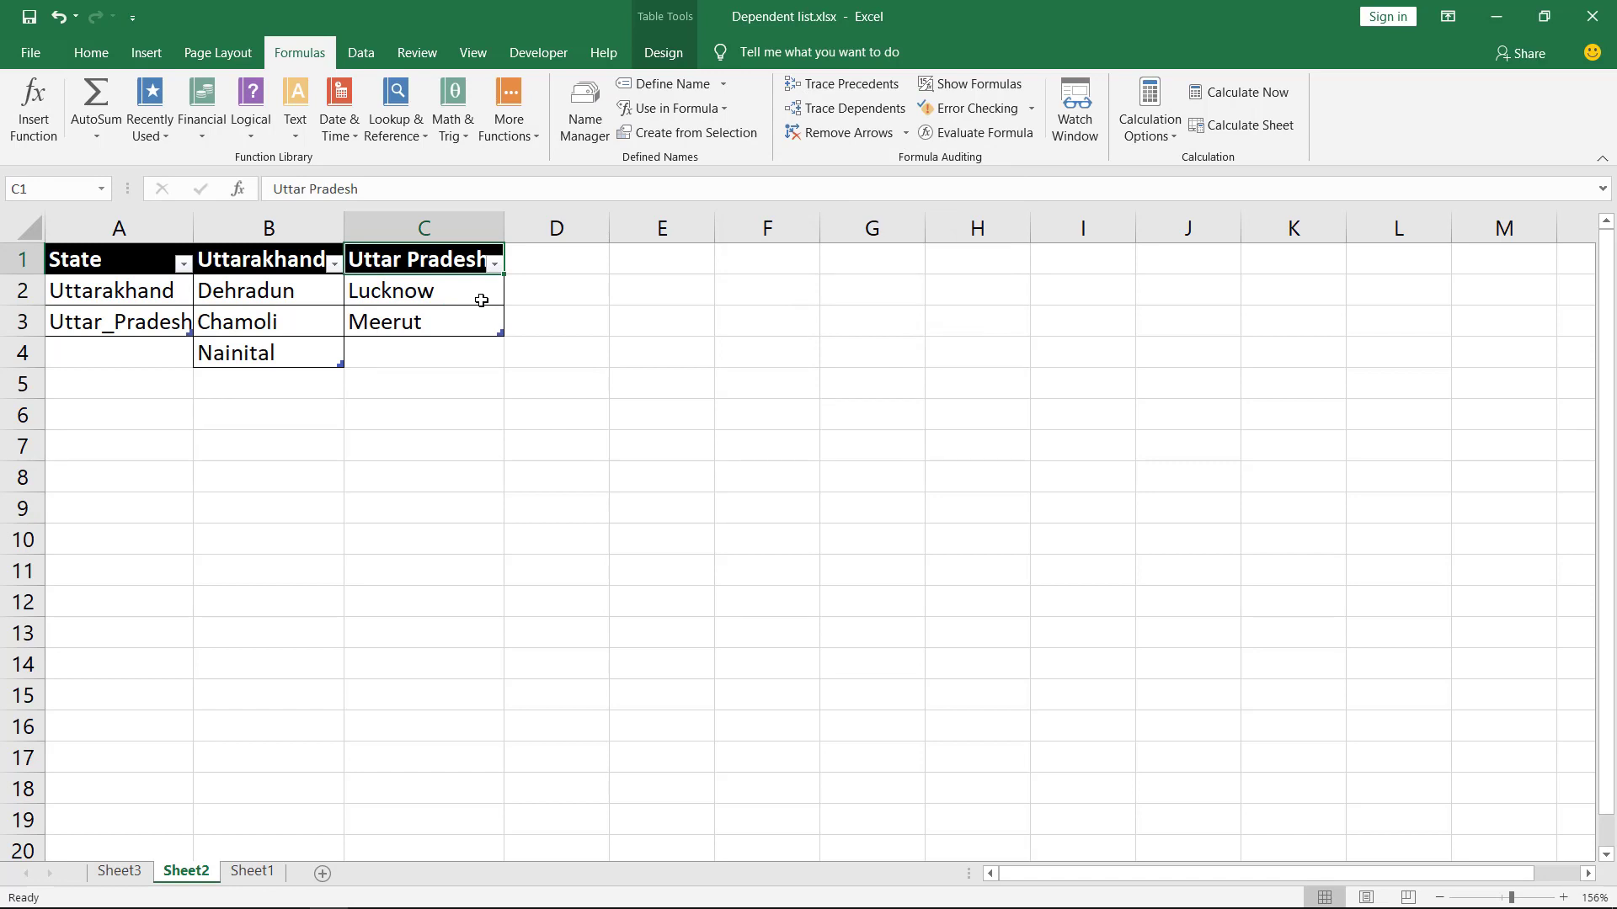
click(480, 301)
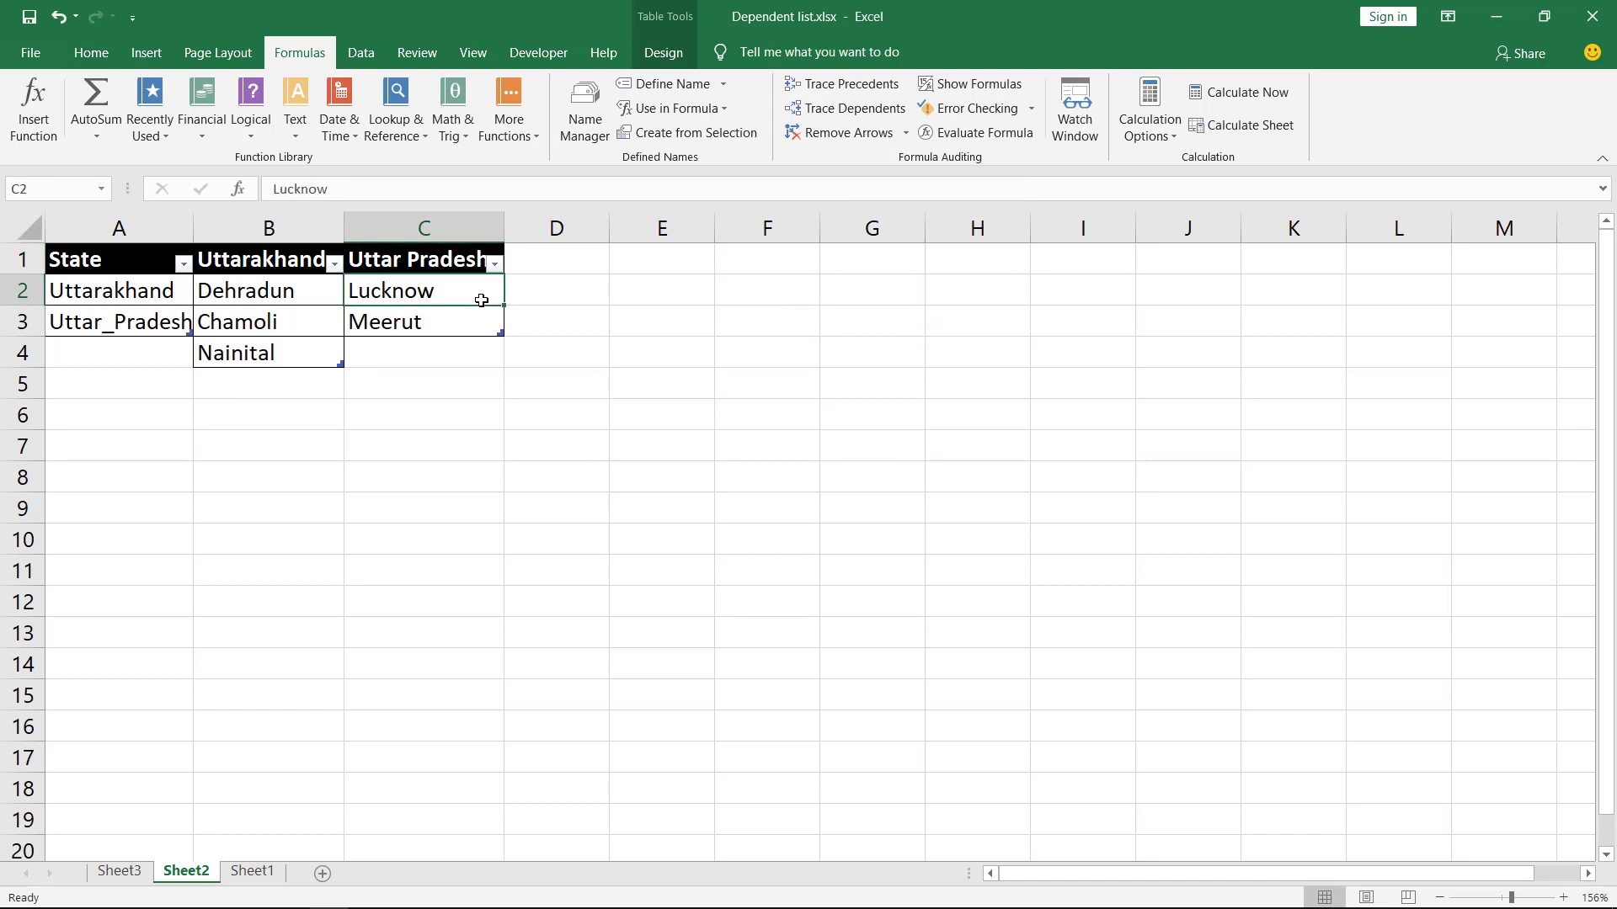
key(shift+Down)
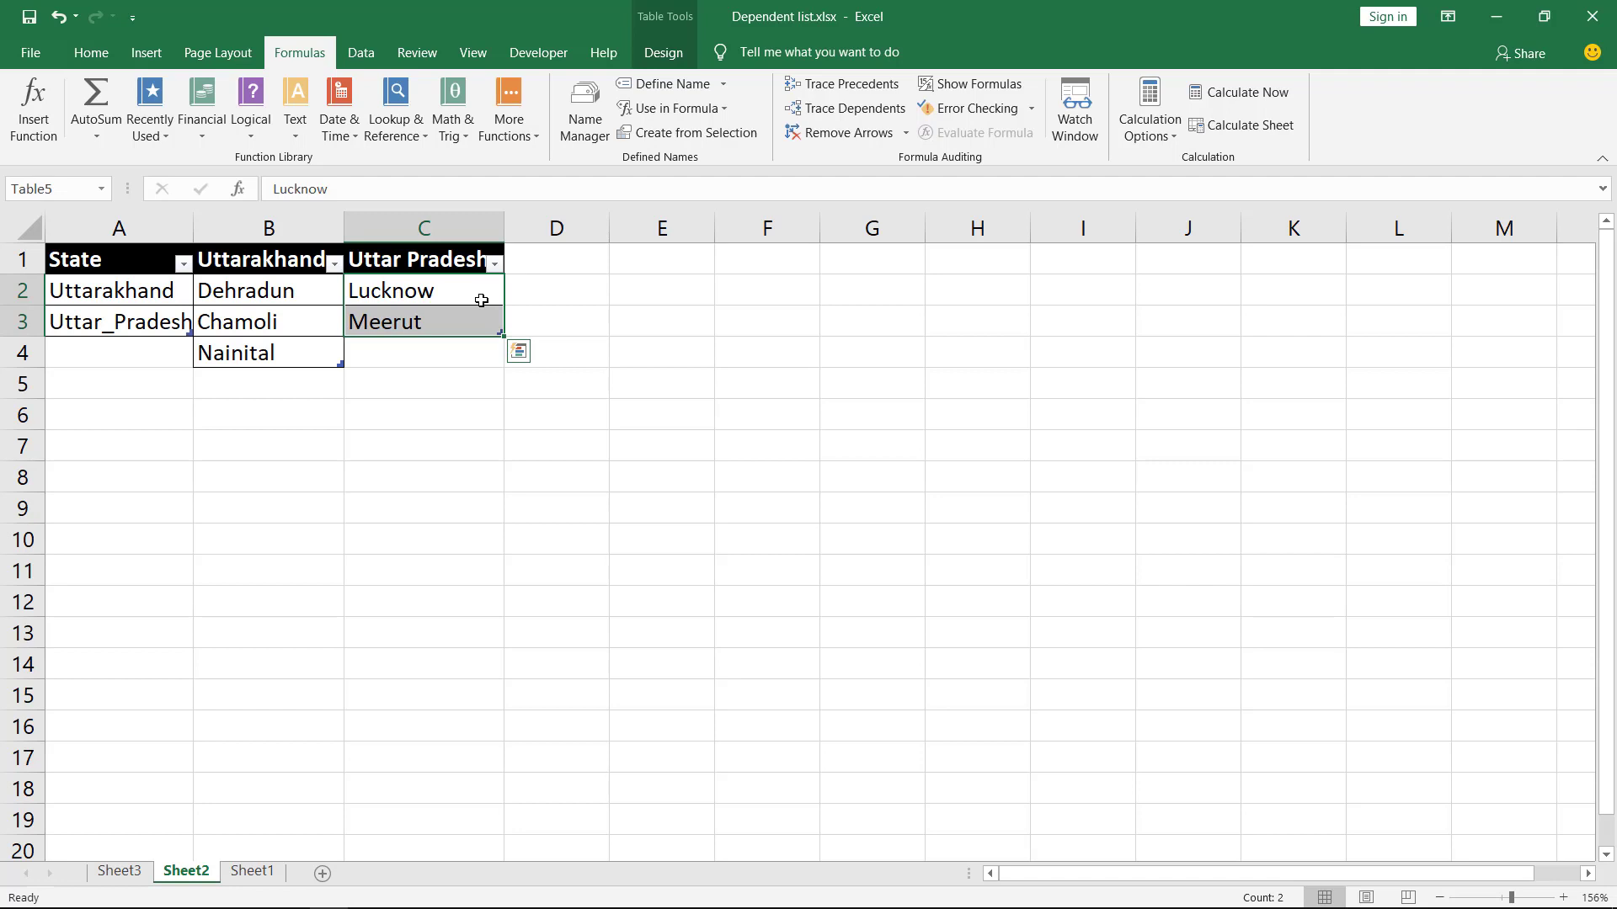
key(alt)
key(m)
key(m)
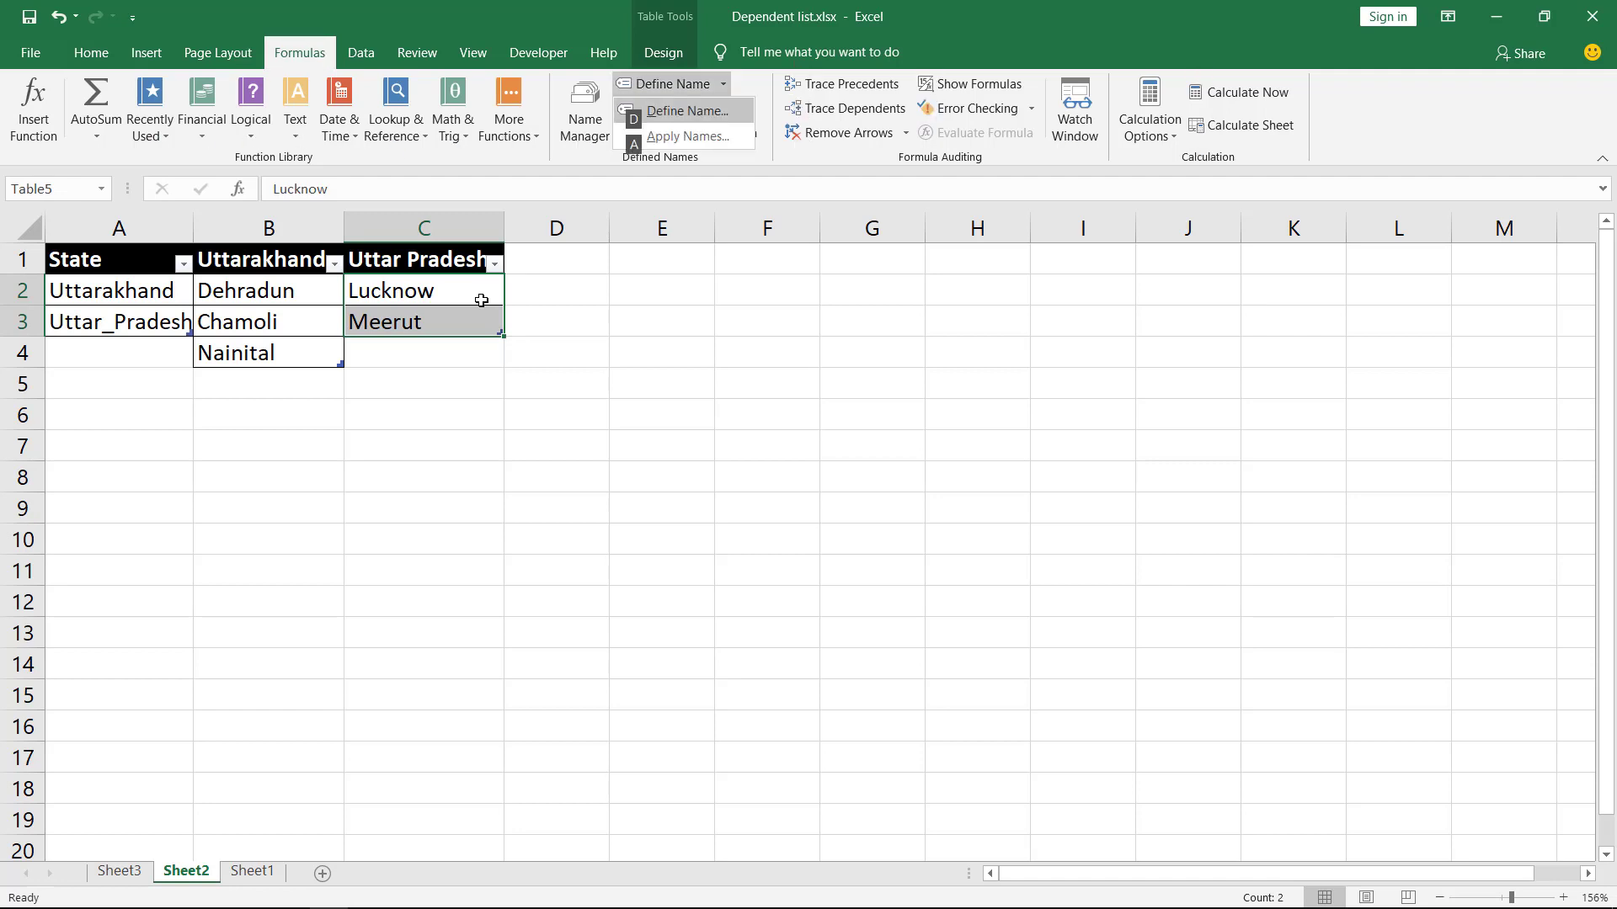
key(d)
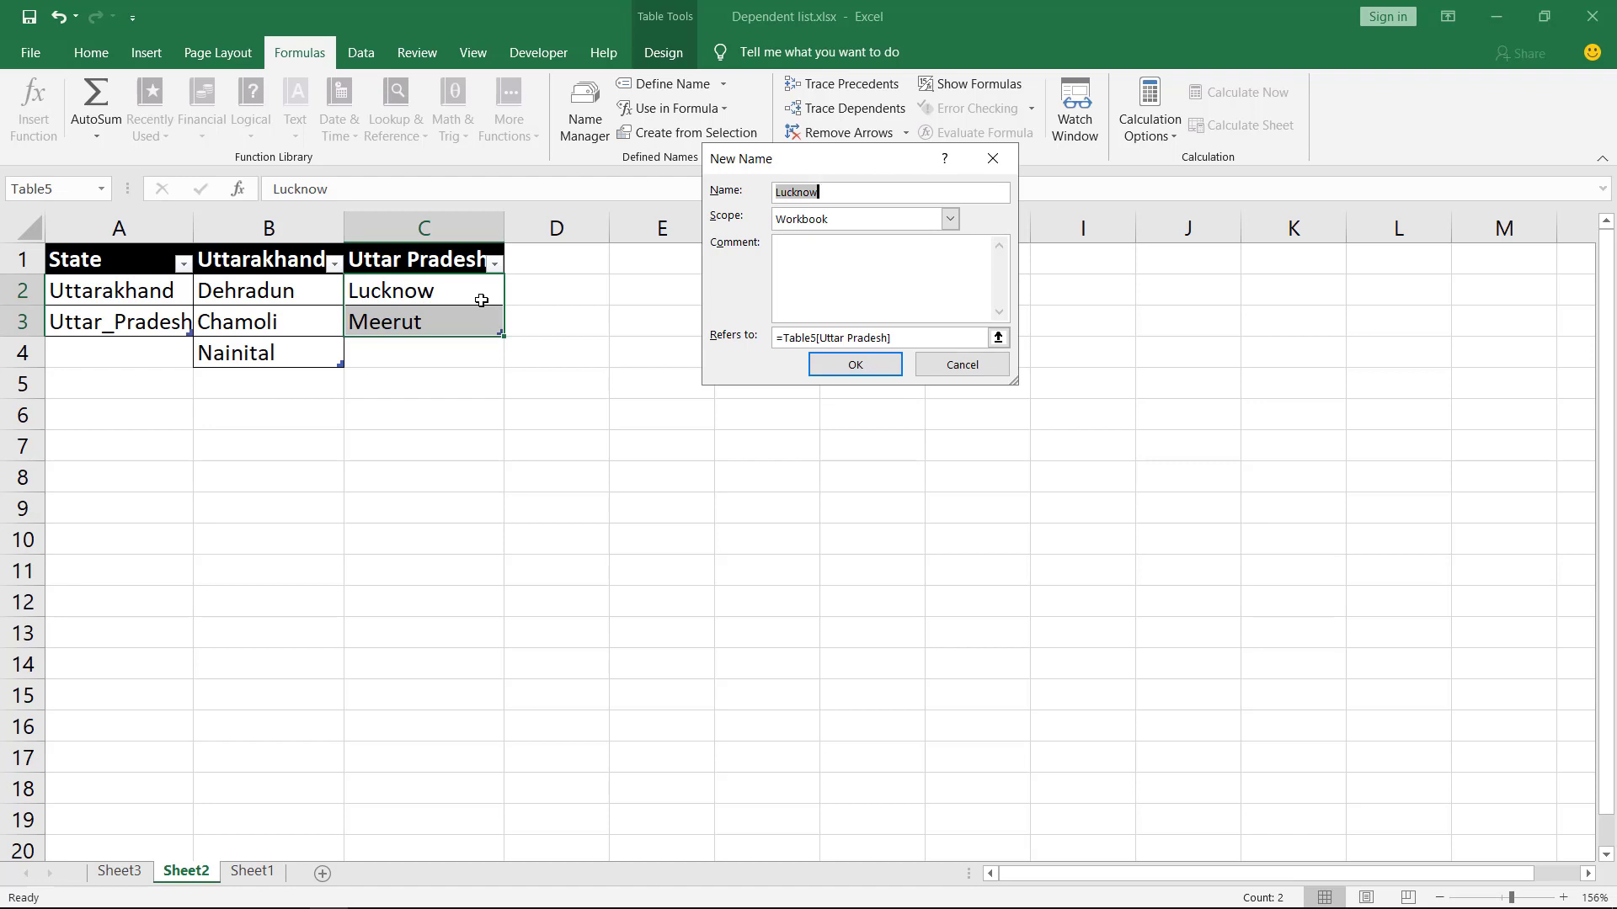
text(Uttar_Pradesh)
key(Tab)
key(Tab)
key(Tab)
key(Tab)
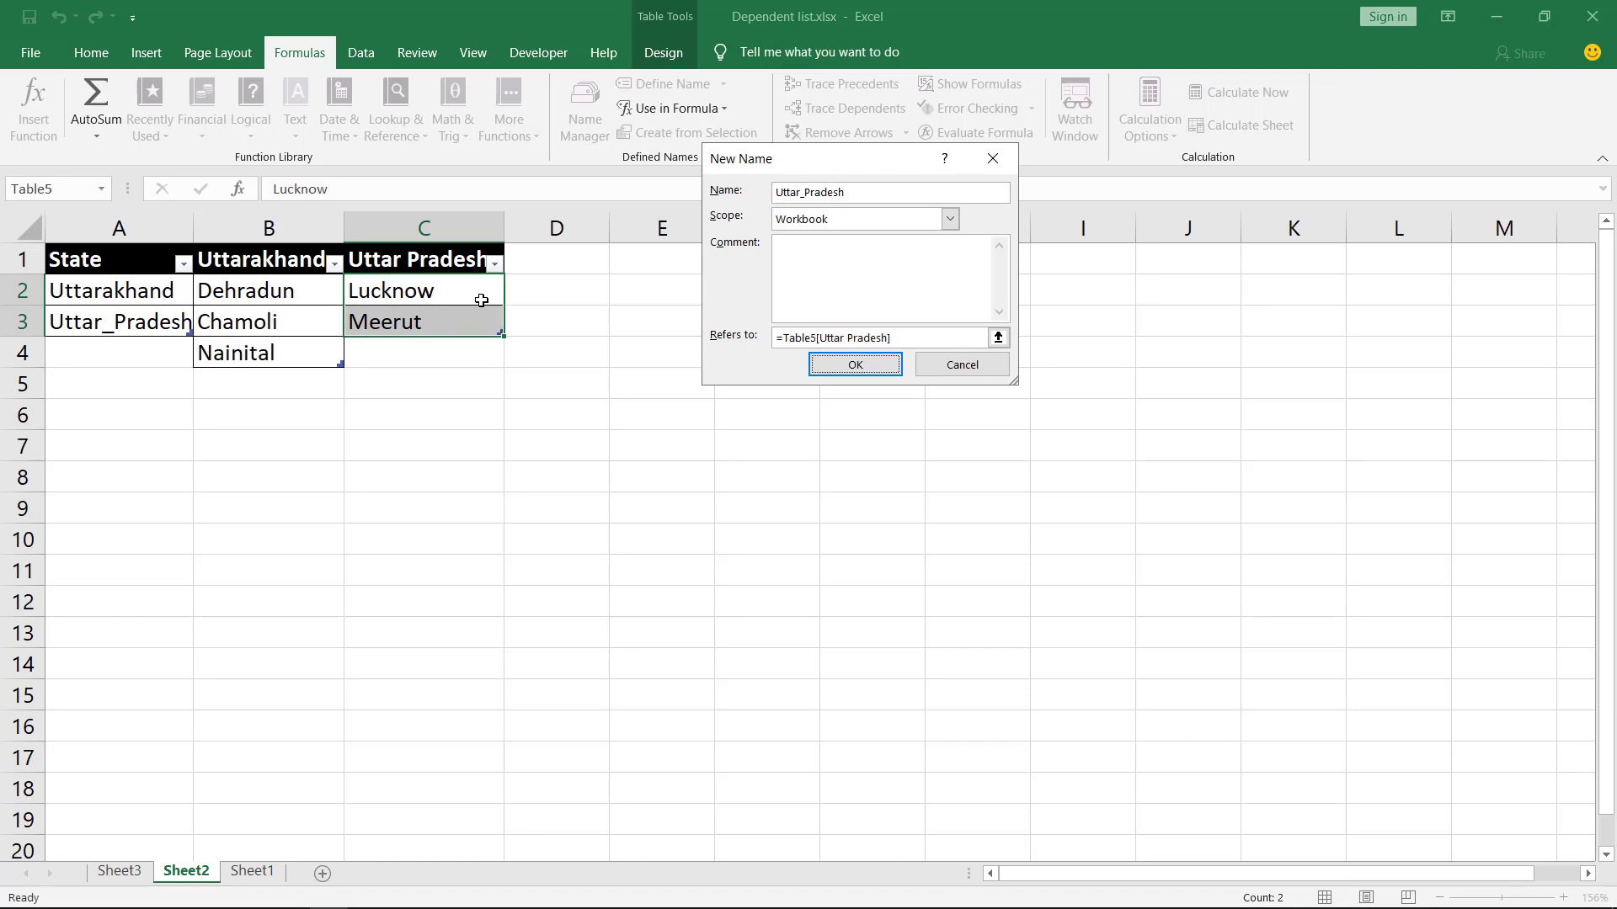
key(Return)
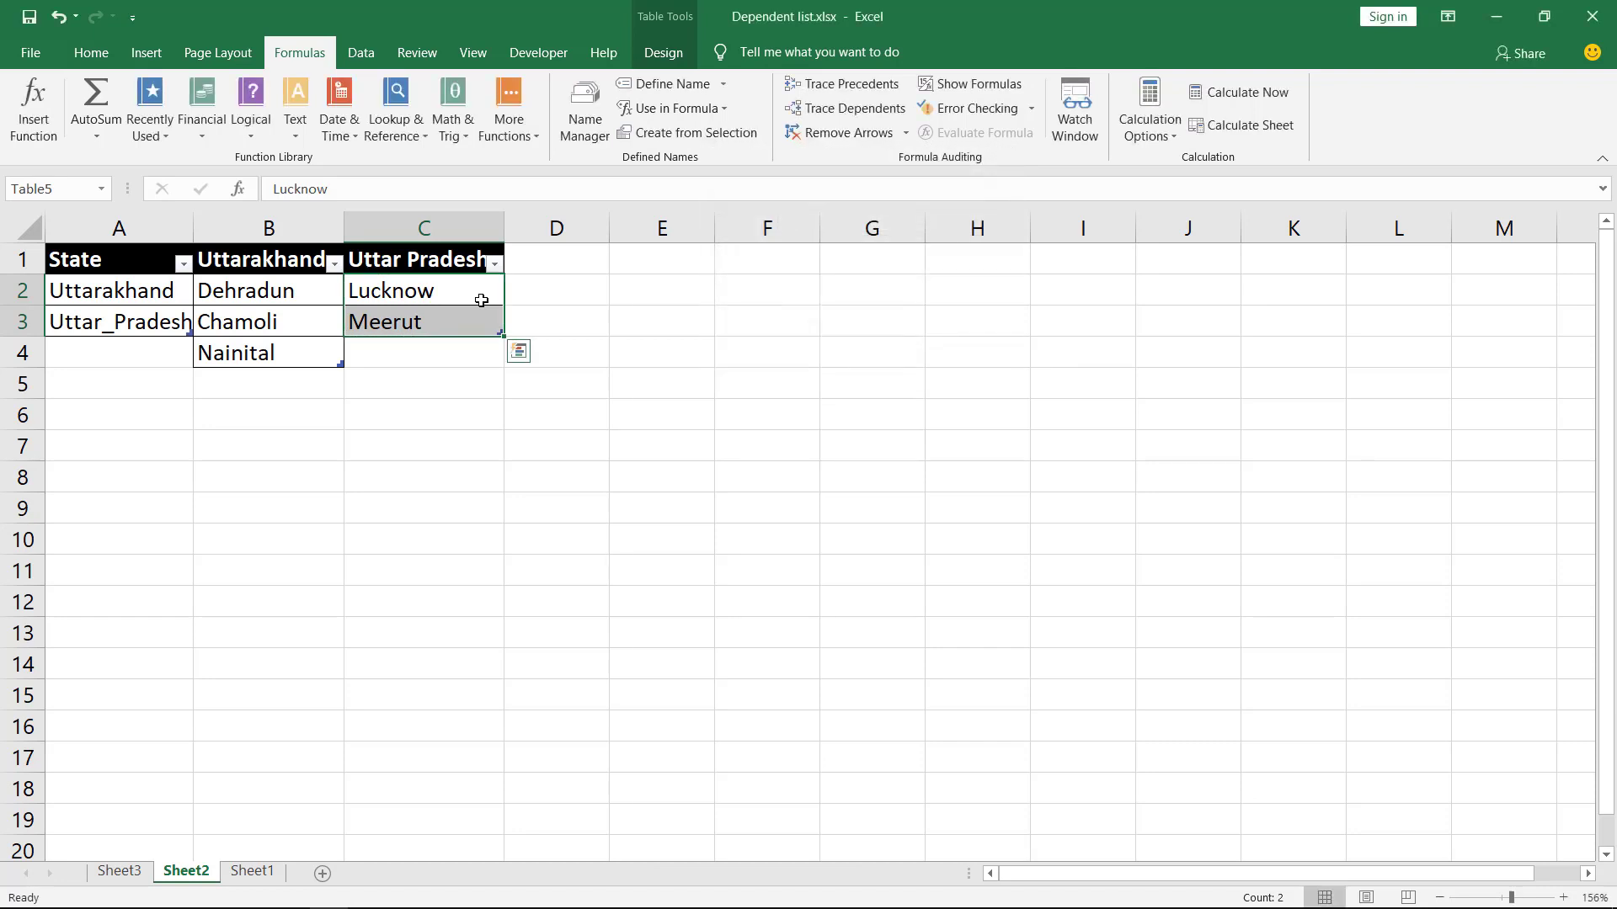
key(ctrl+q)
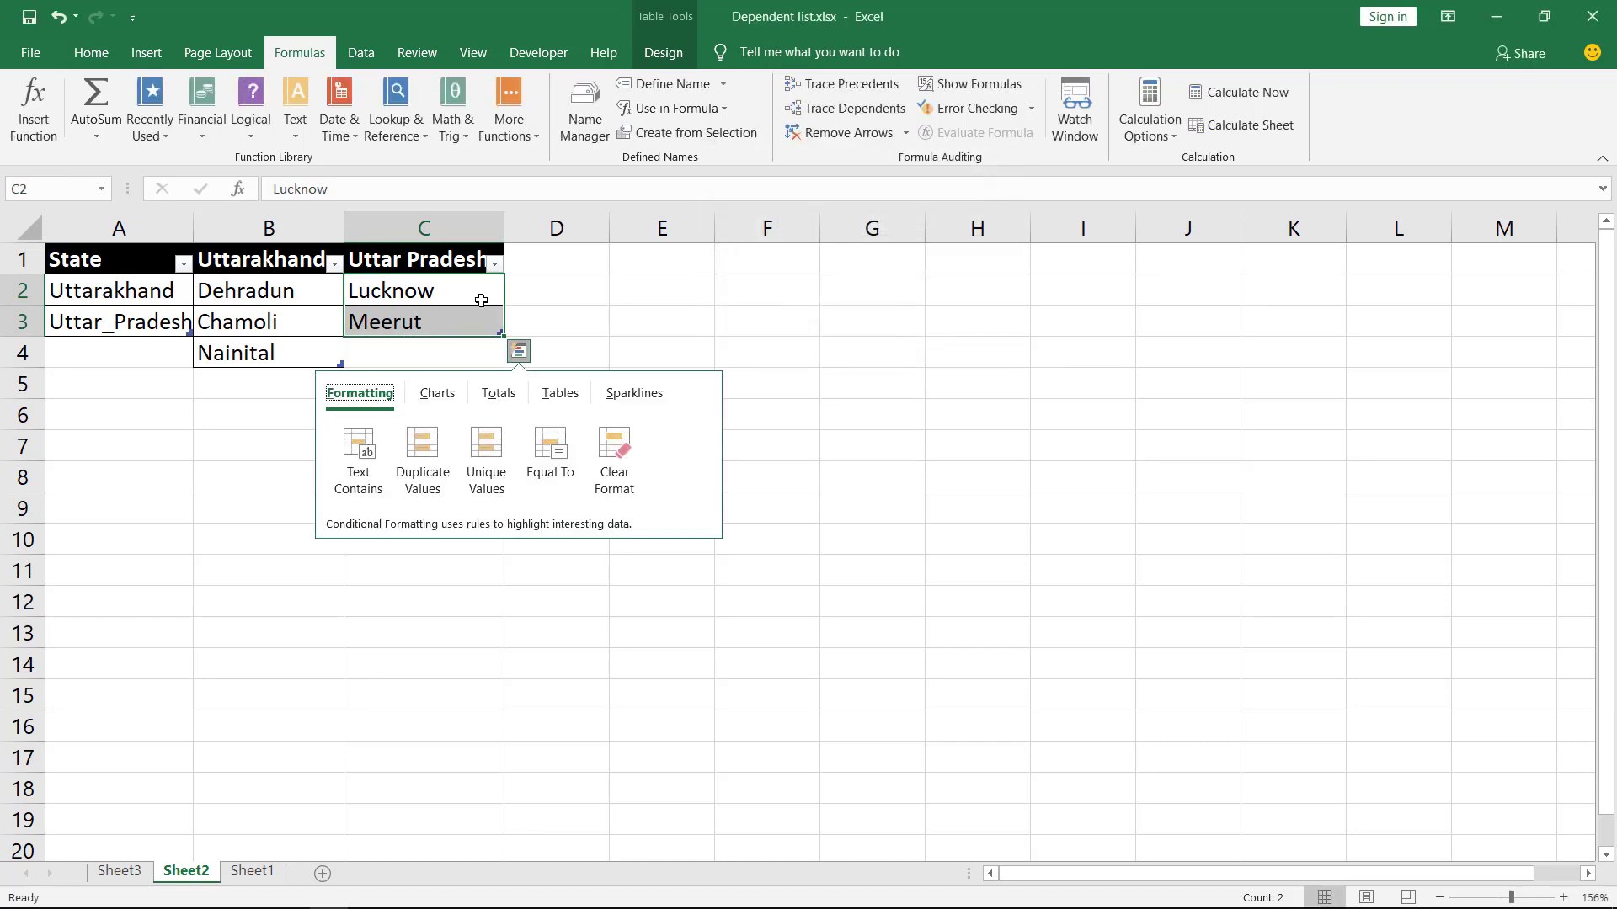
key(ctrl+Home)
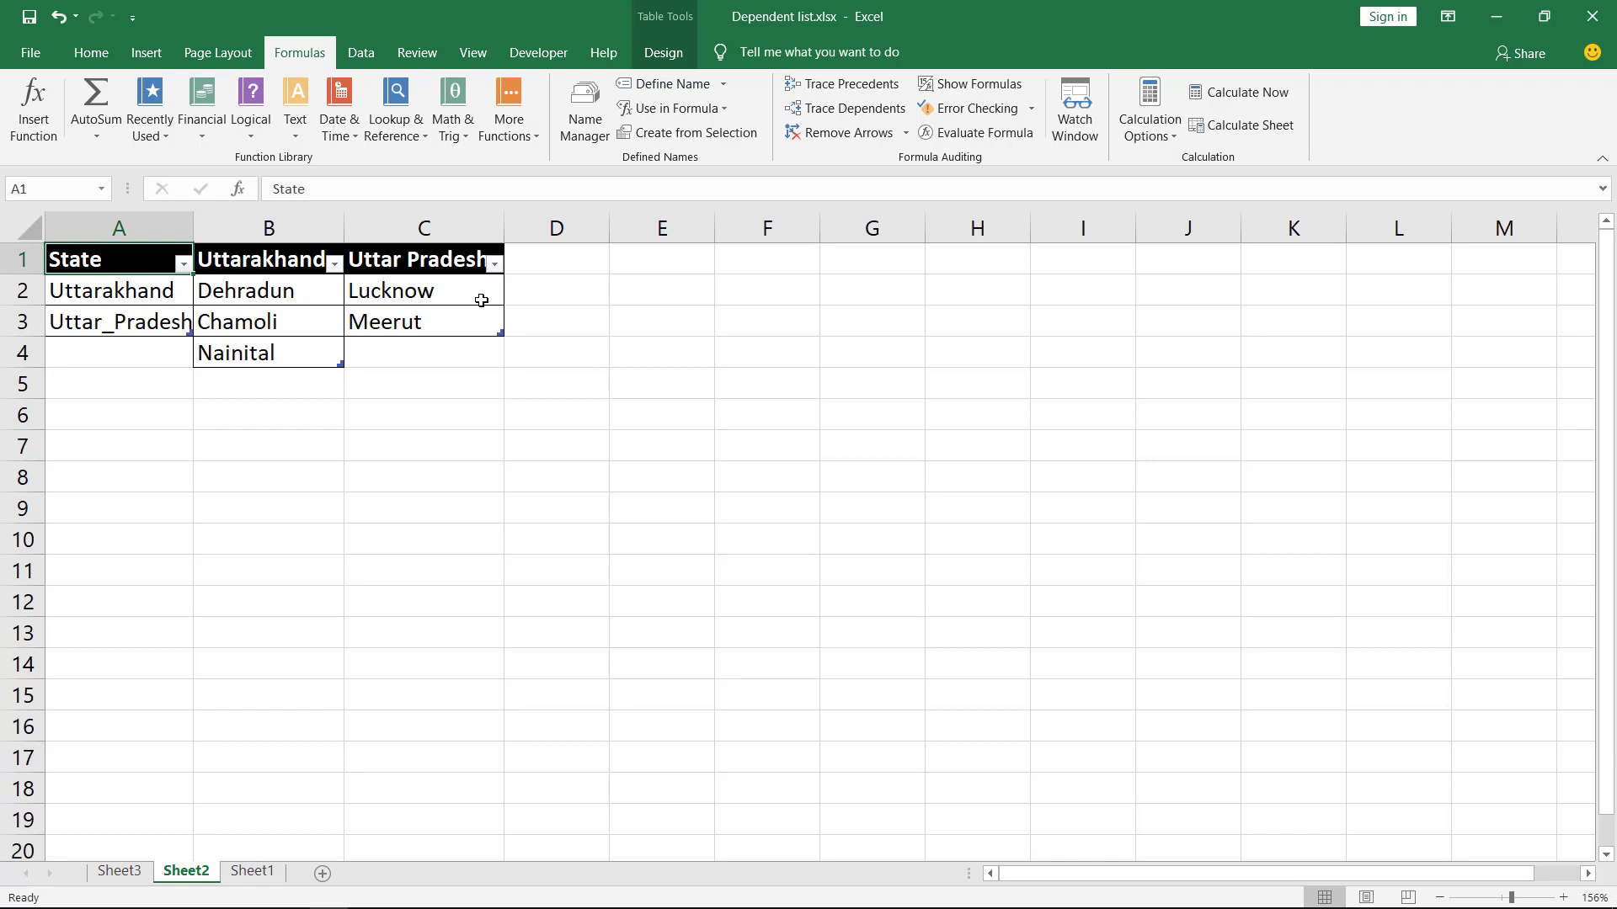
Step: Start data validation for the State entry cells G7:G10 on Sheet1 and set it to allow a List
key(ctrl+Page_Down)
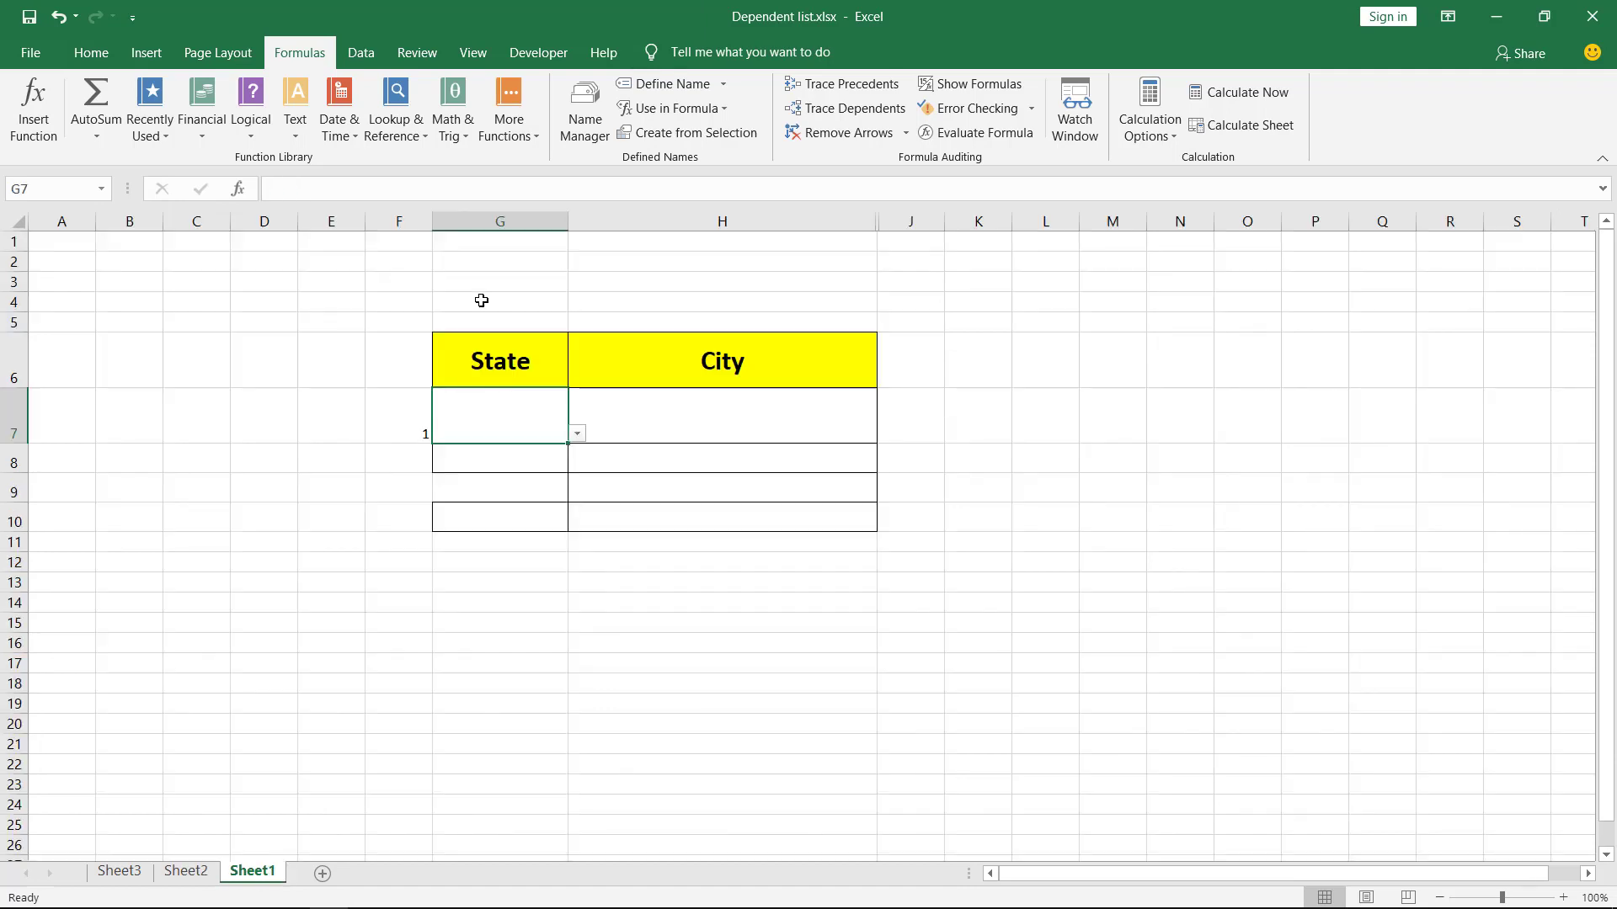
key(Up)
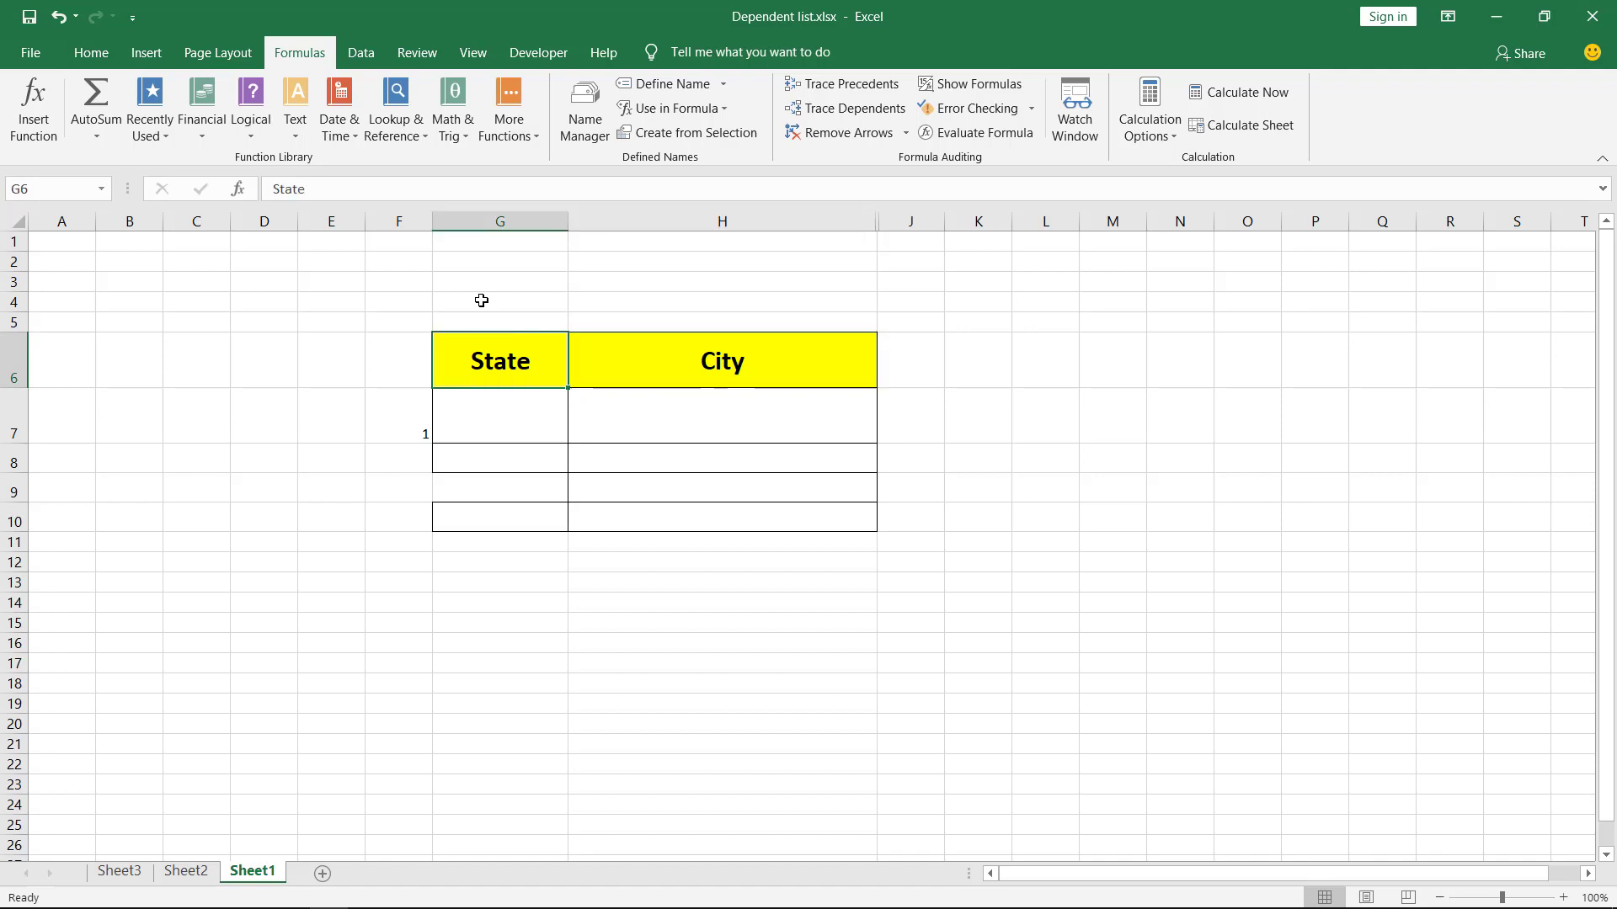
key(Right)
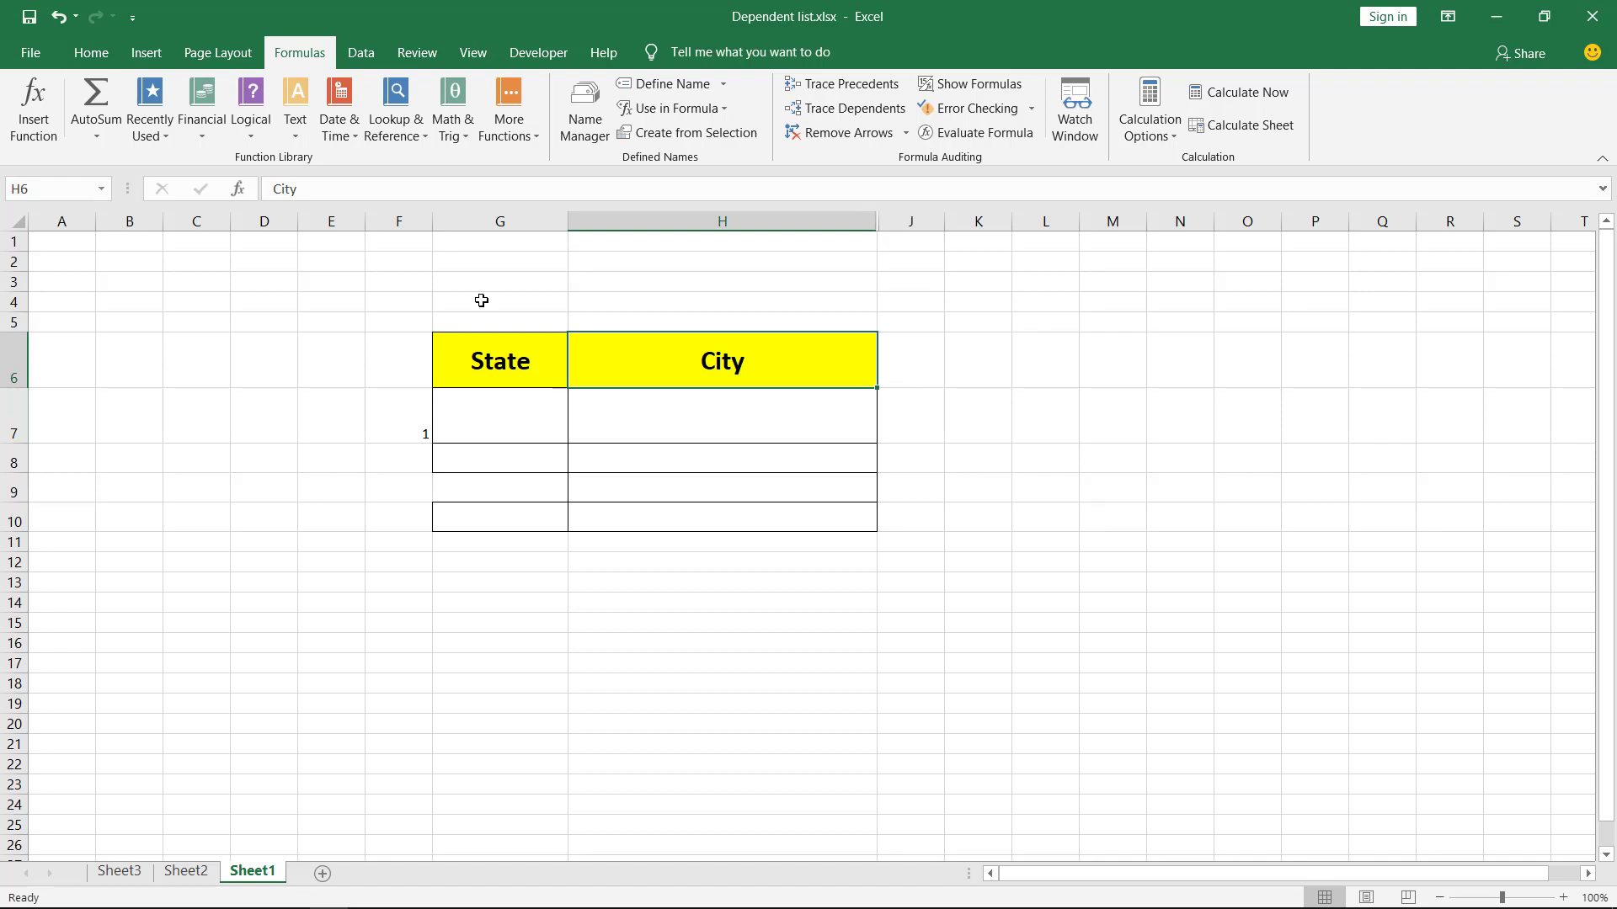
key(Left)
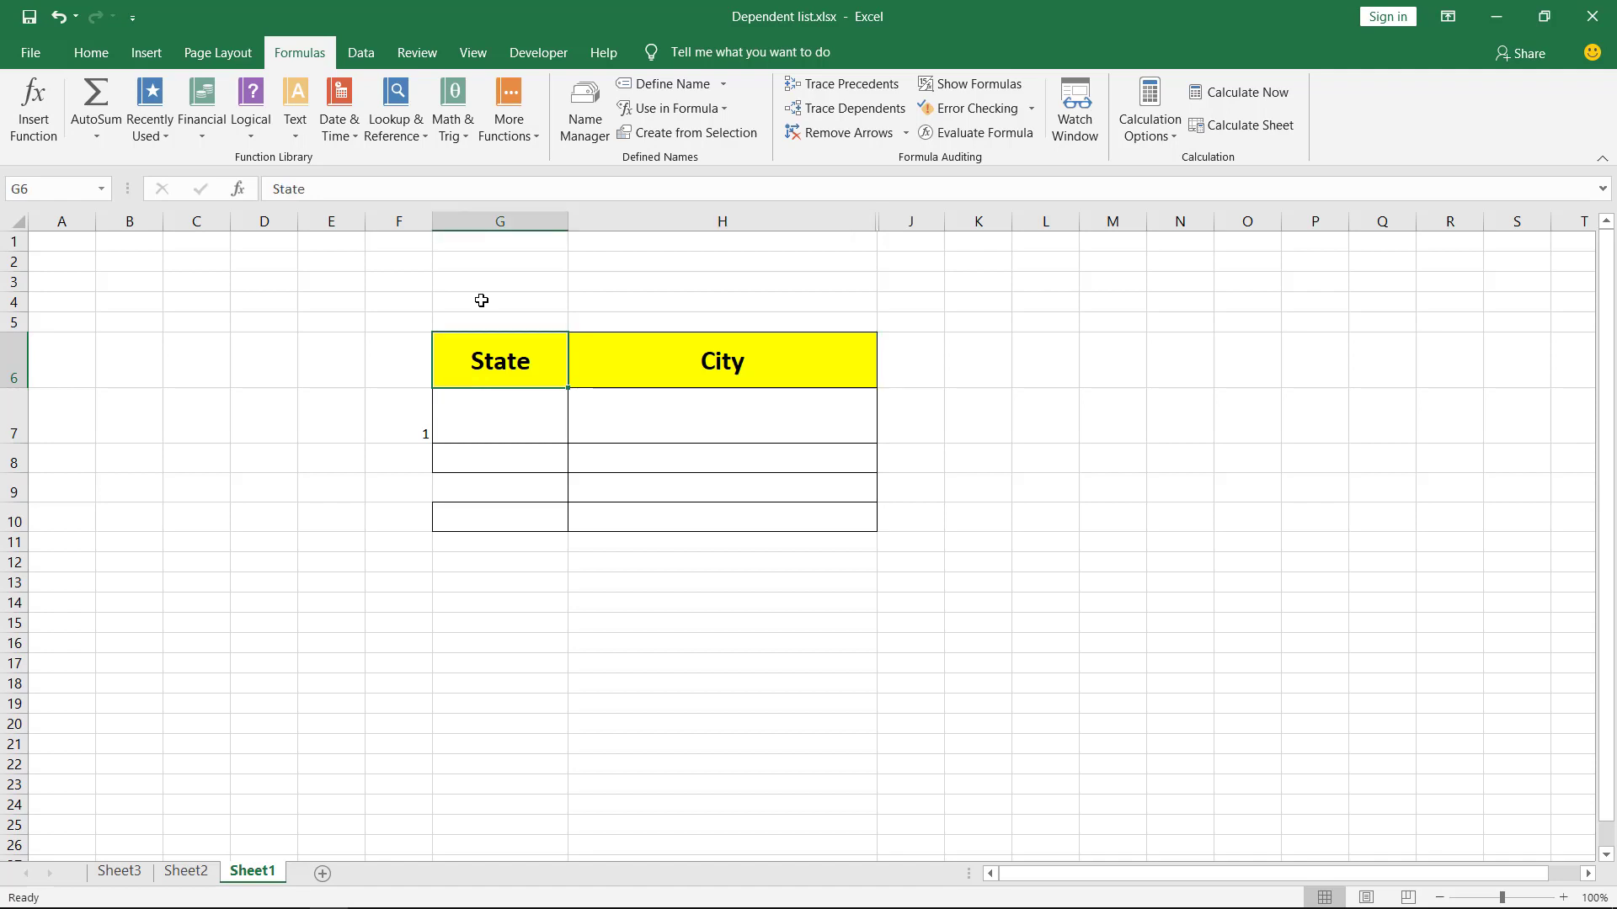
key(Down)
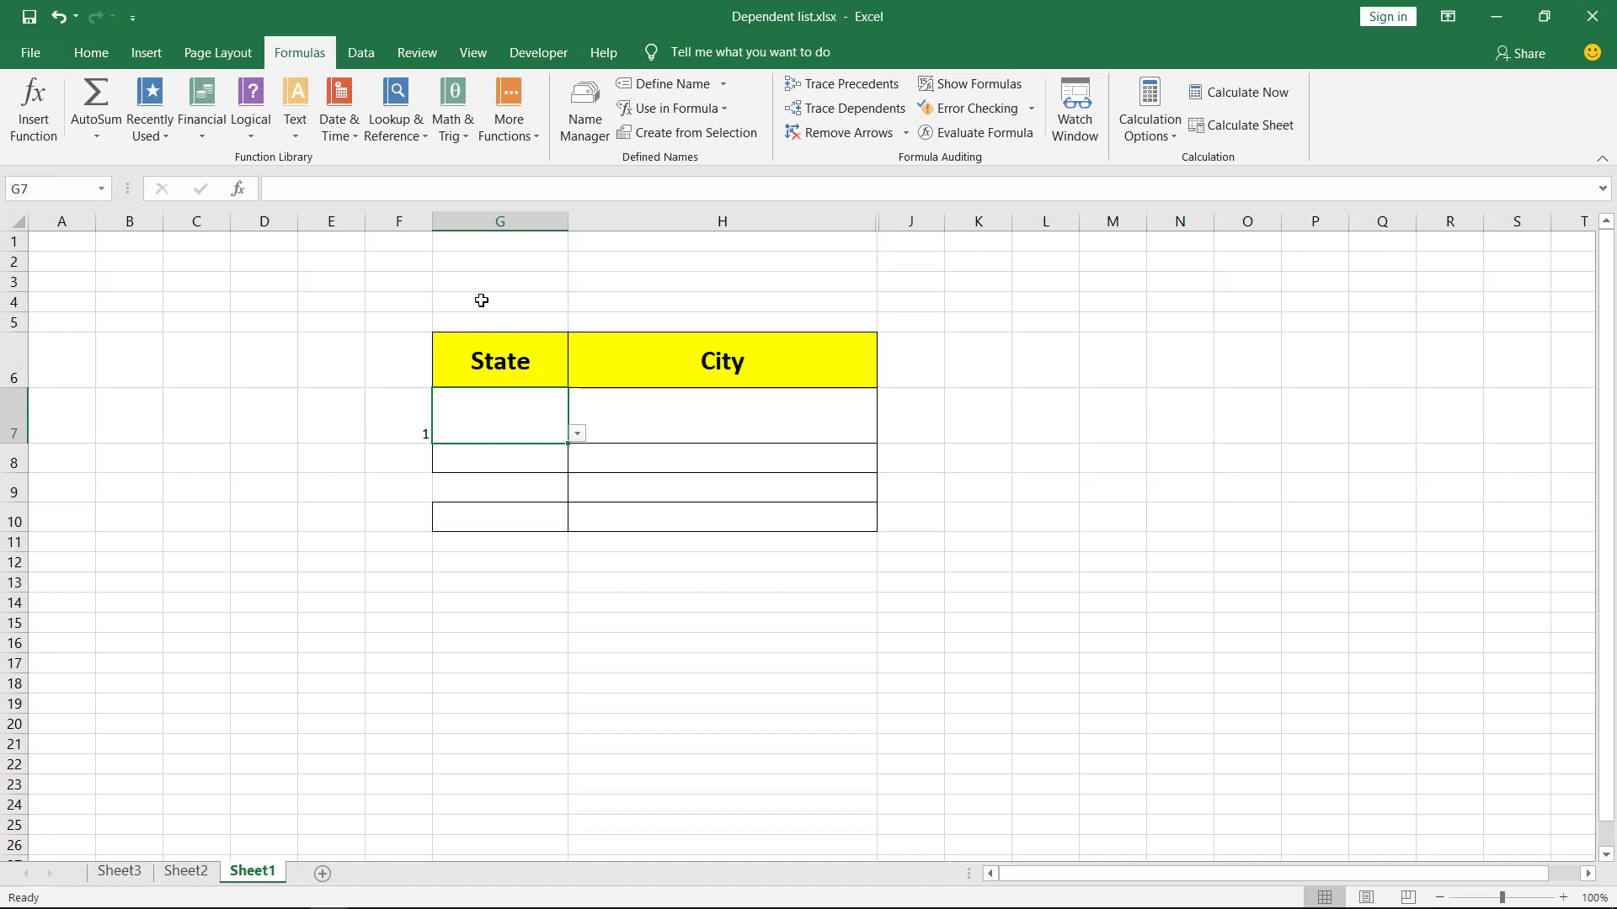
key(shift+Down)
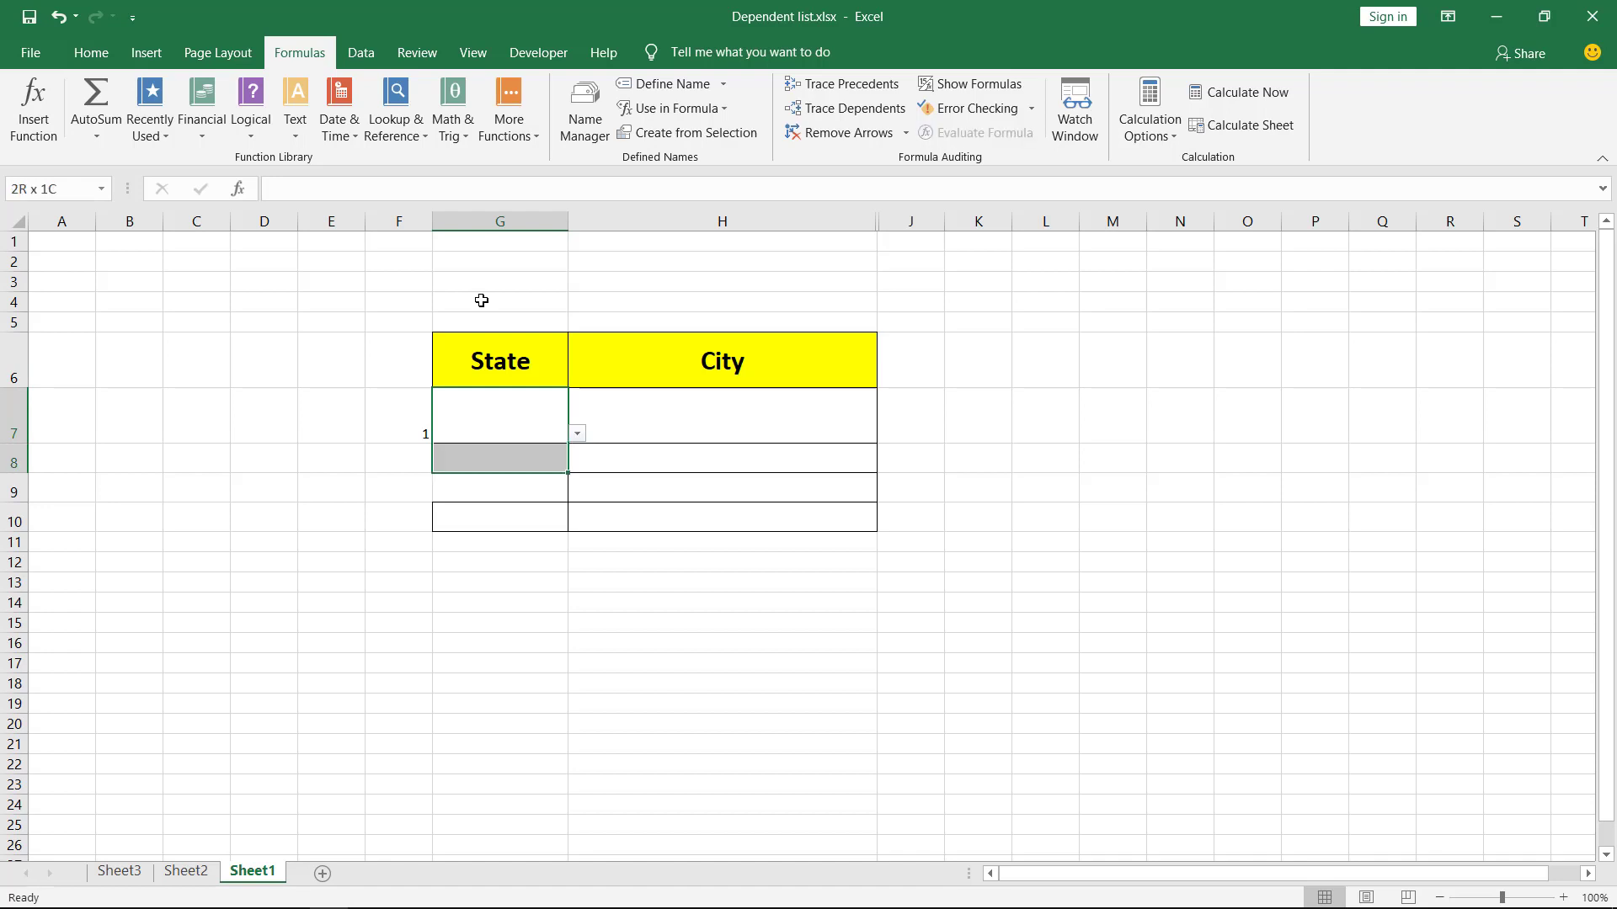
key(shift+Down)
key(shift+Down)
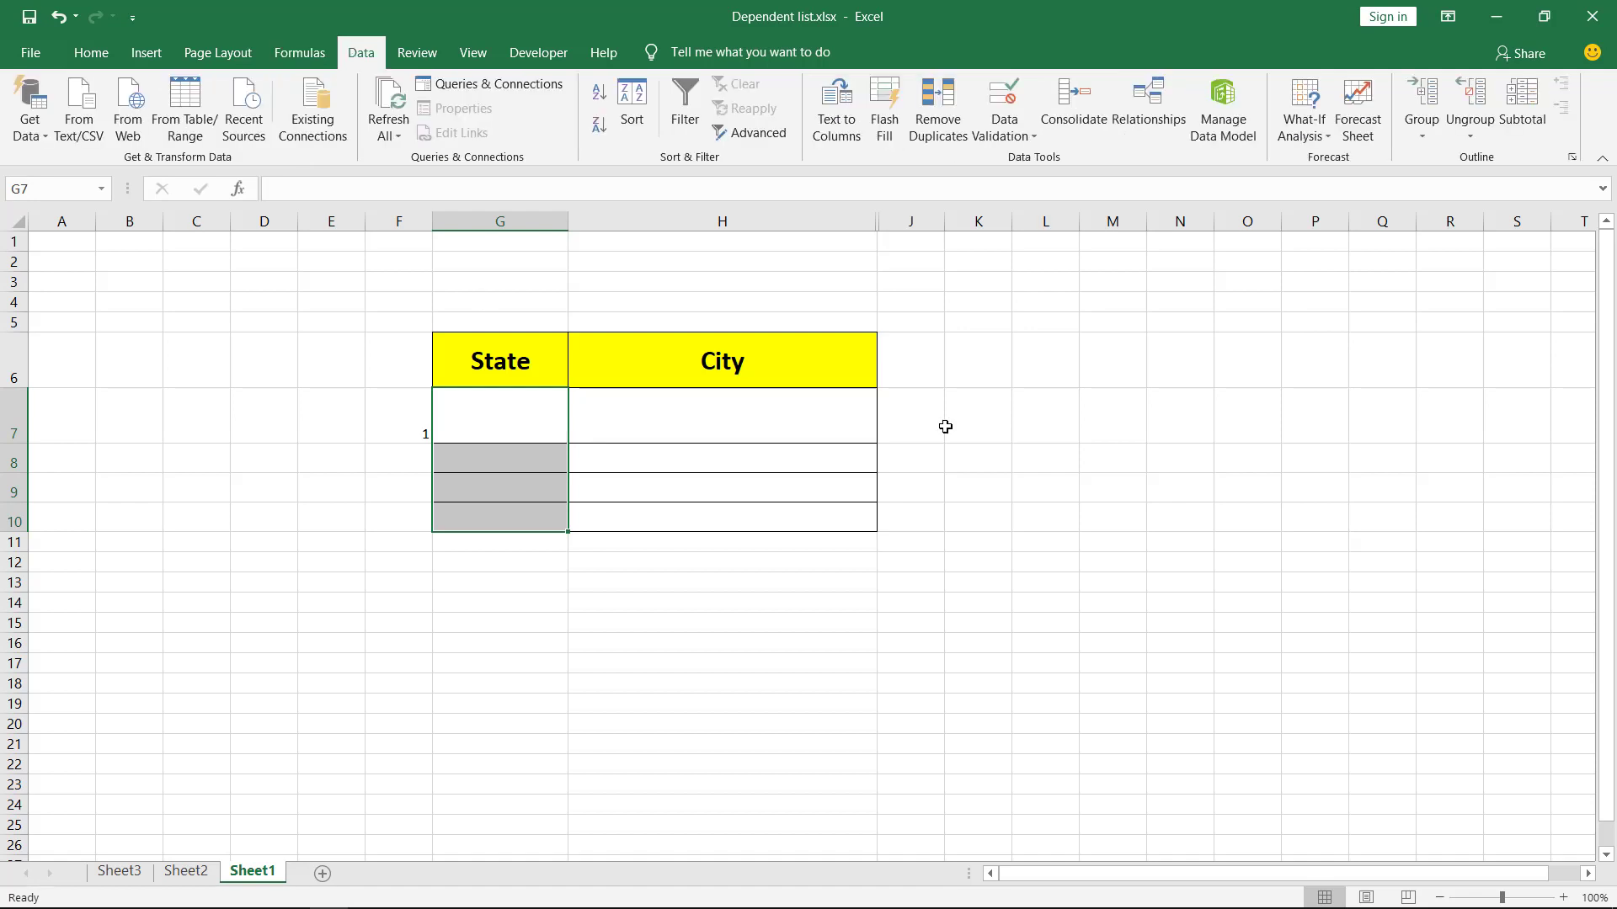
key(alt)
key(a)
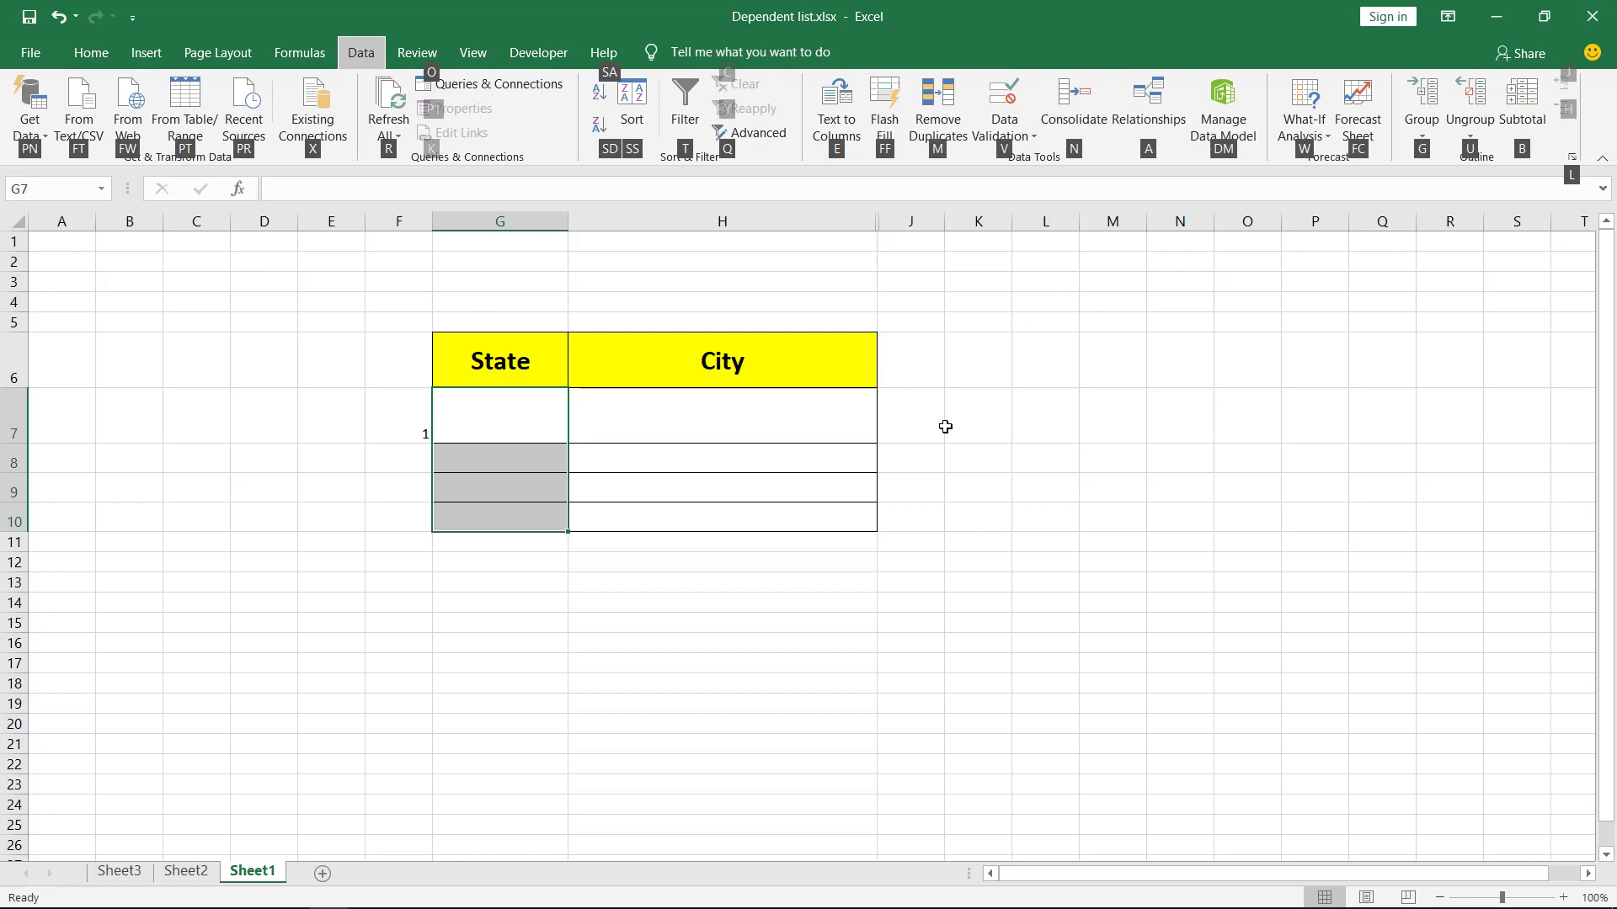
key(v)
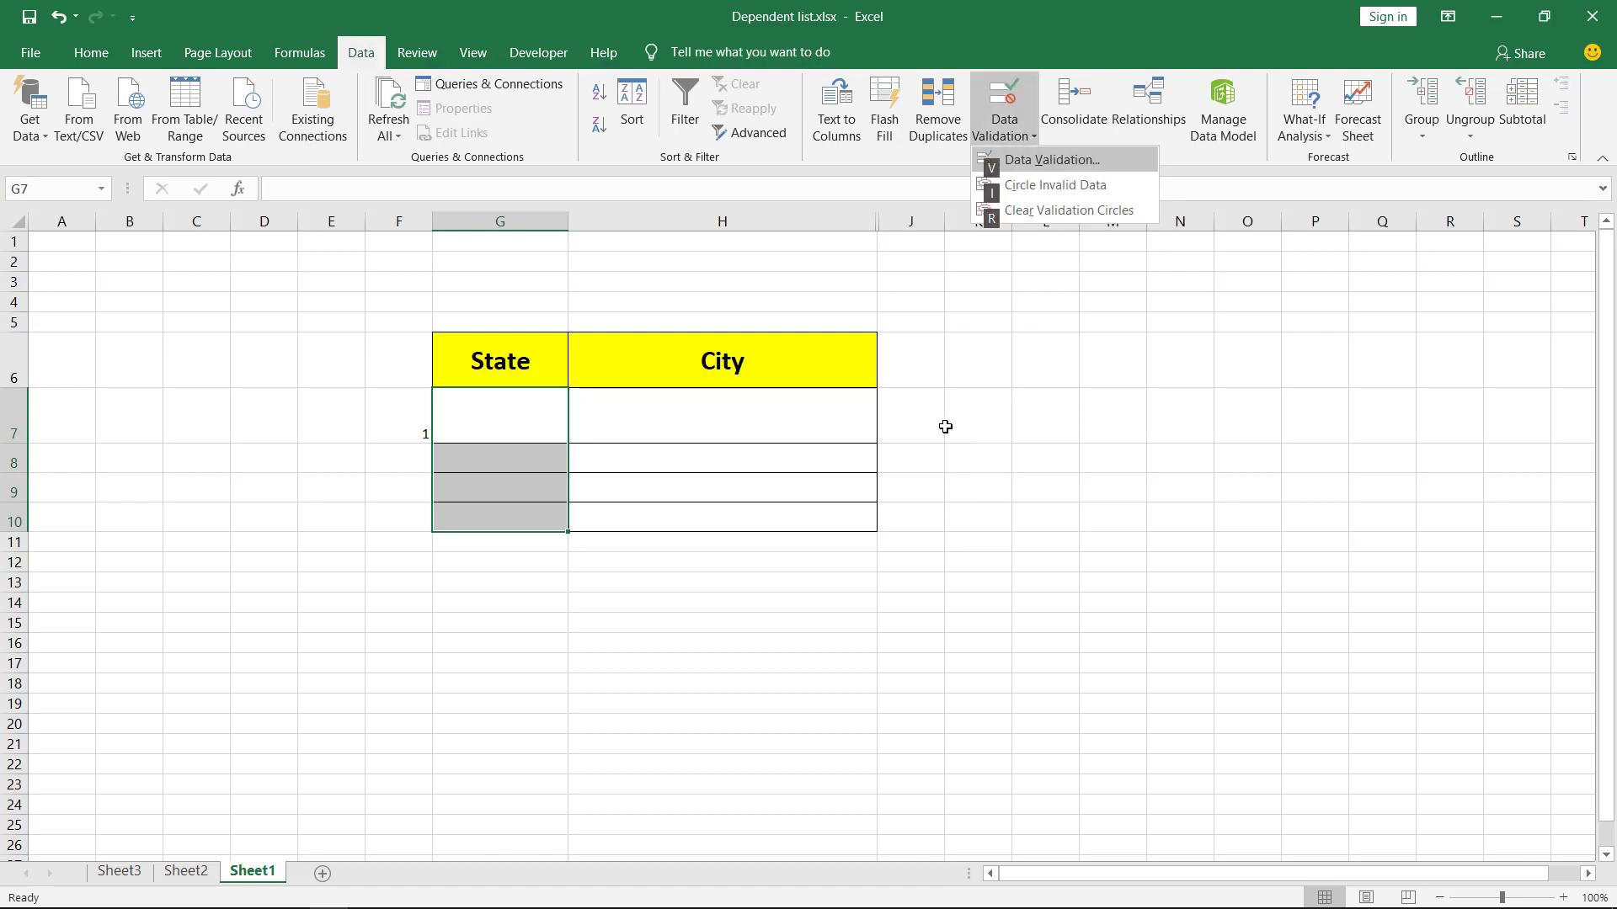
key(v)
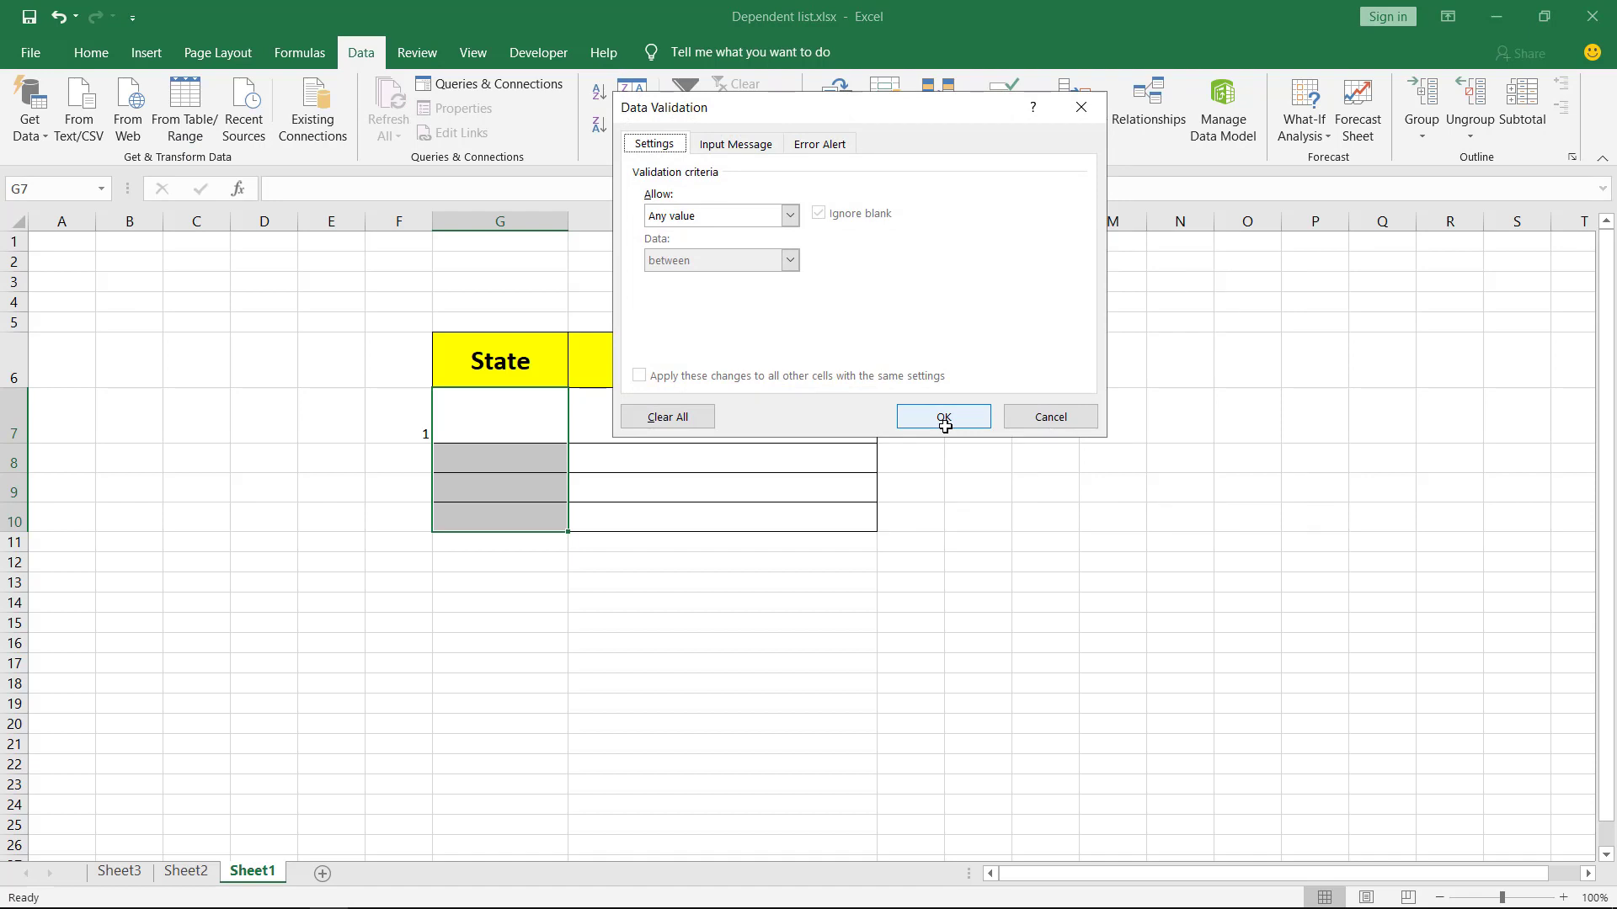
key(Tab)
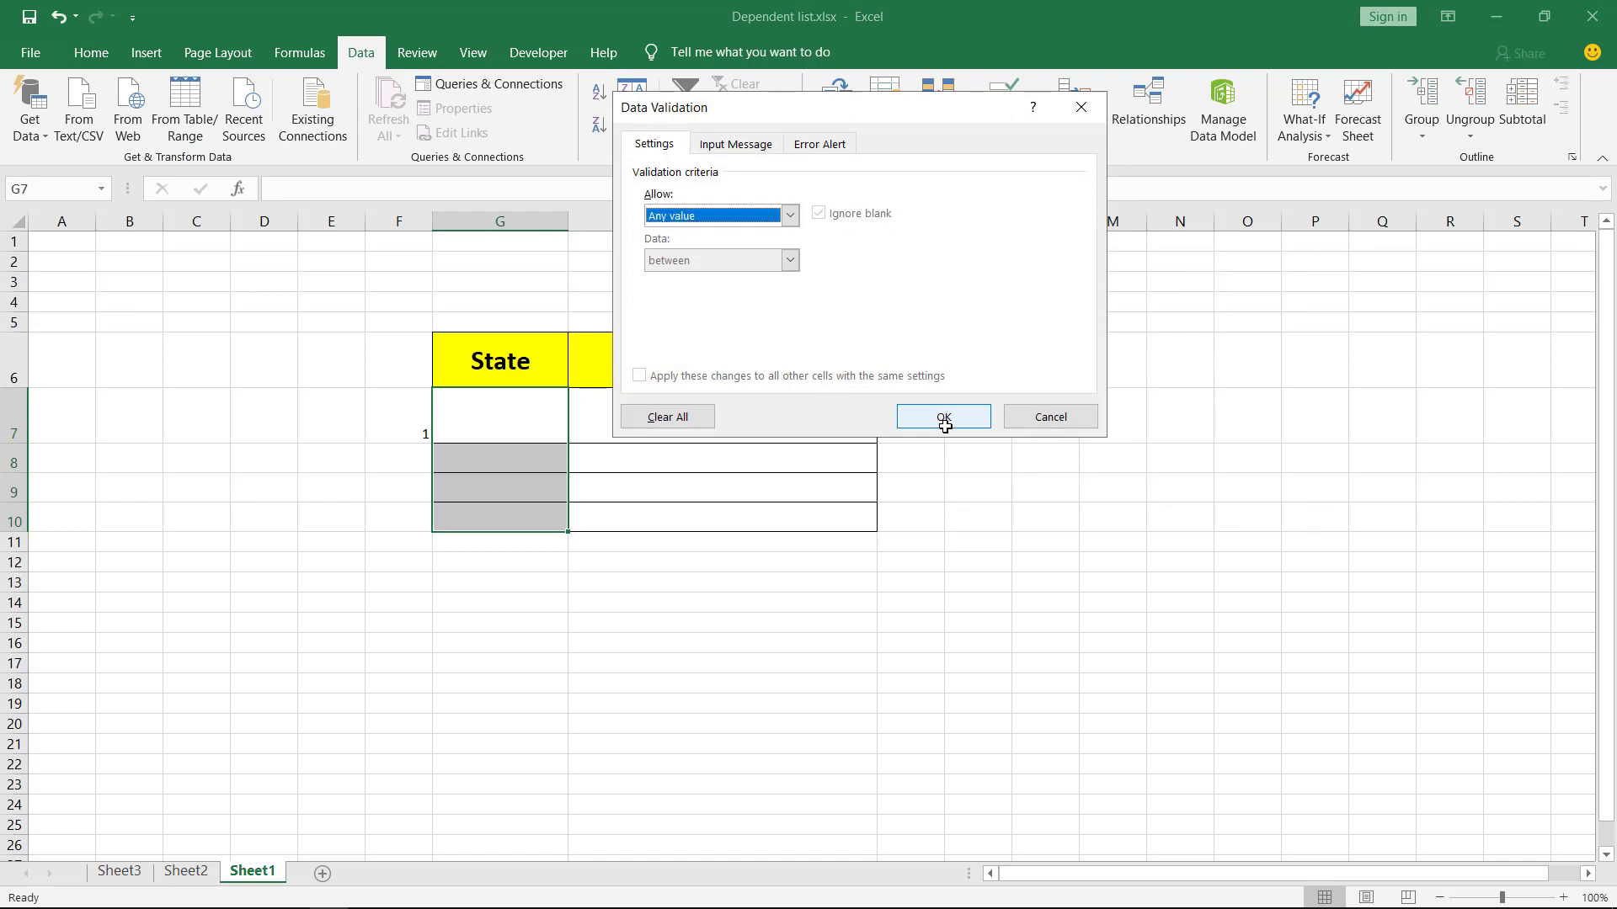
key(alt+Down)
key(l)
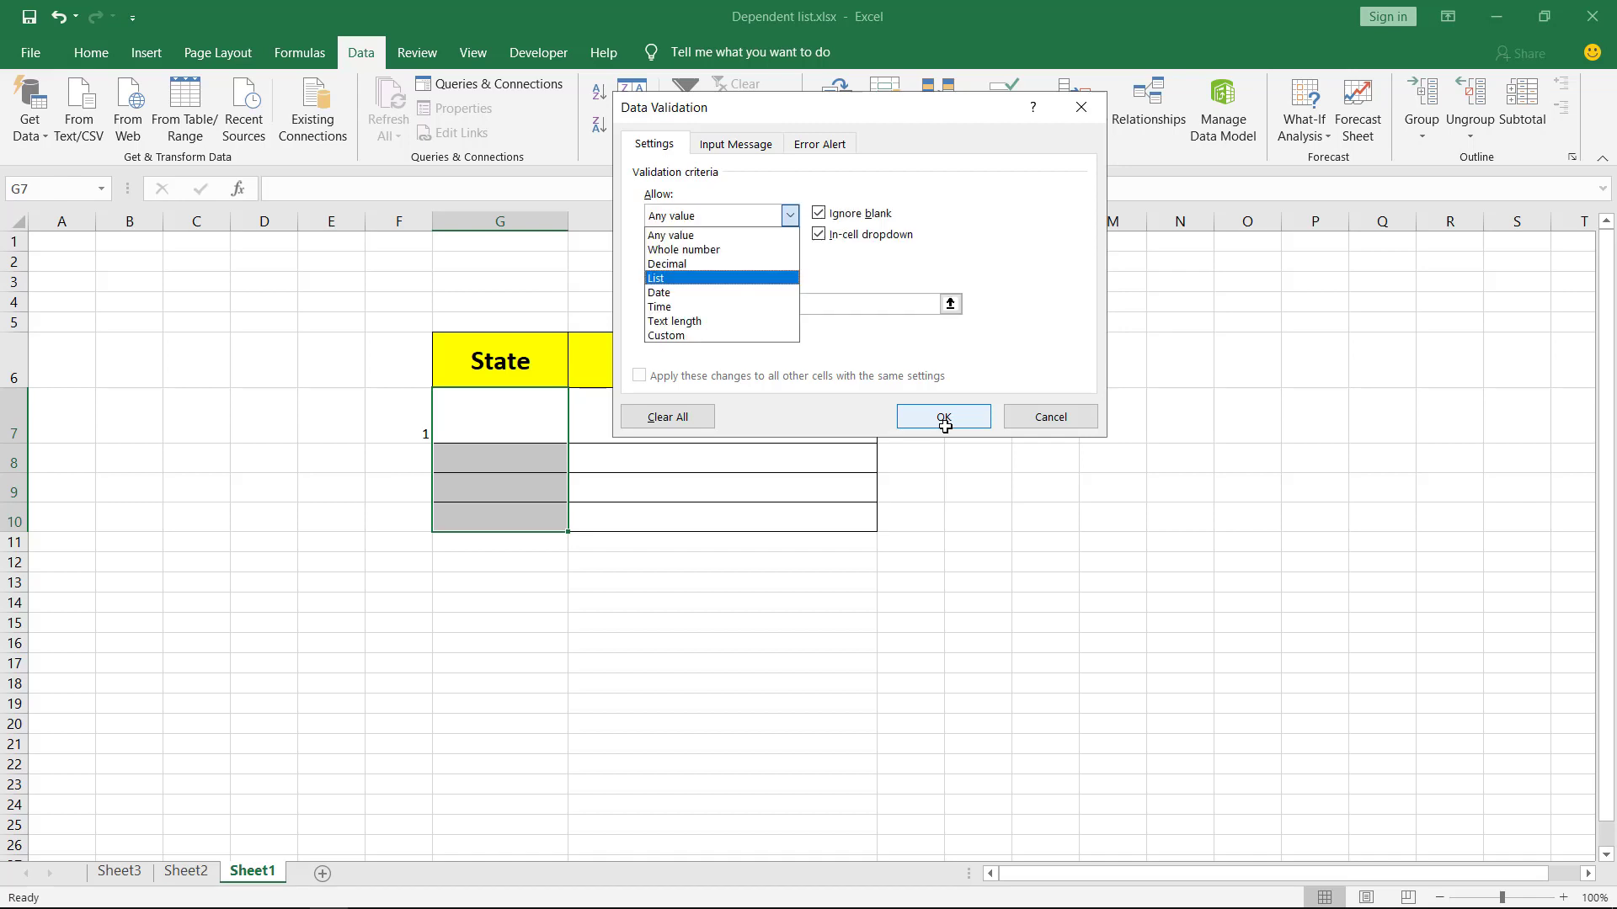
key(Return)
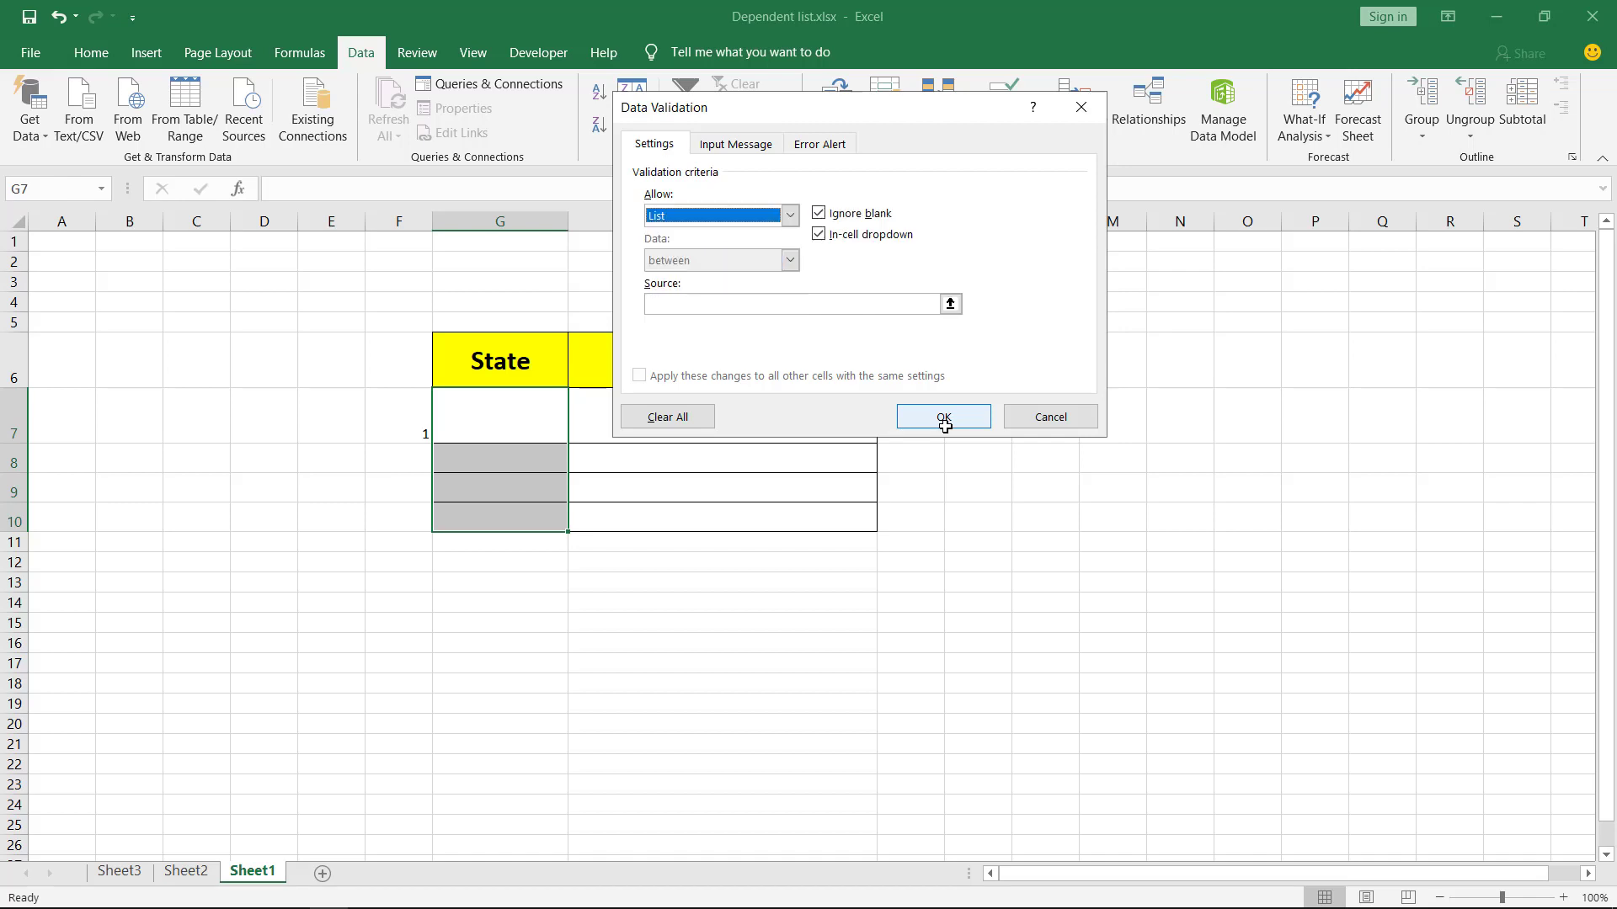
Step: Set the list source for the State cells to =State, apply the validation and select G7
key(Tab)
key(Tab)
key(Tab)
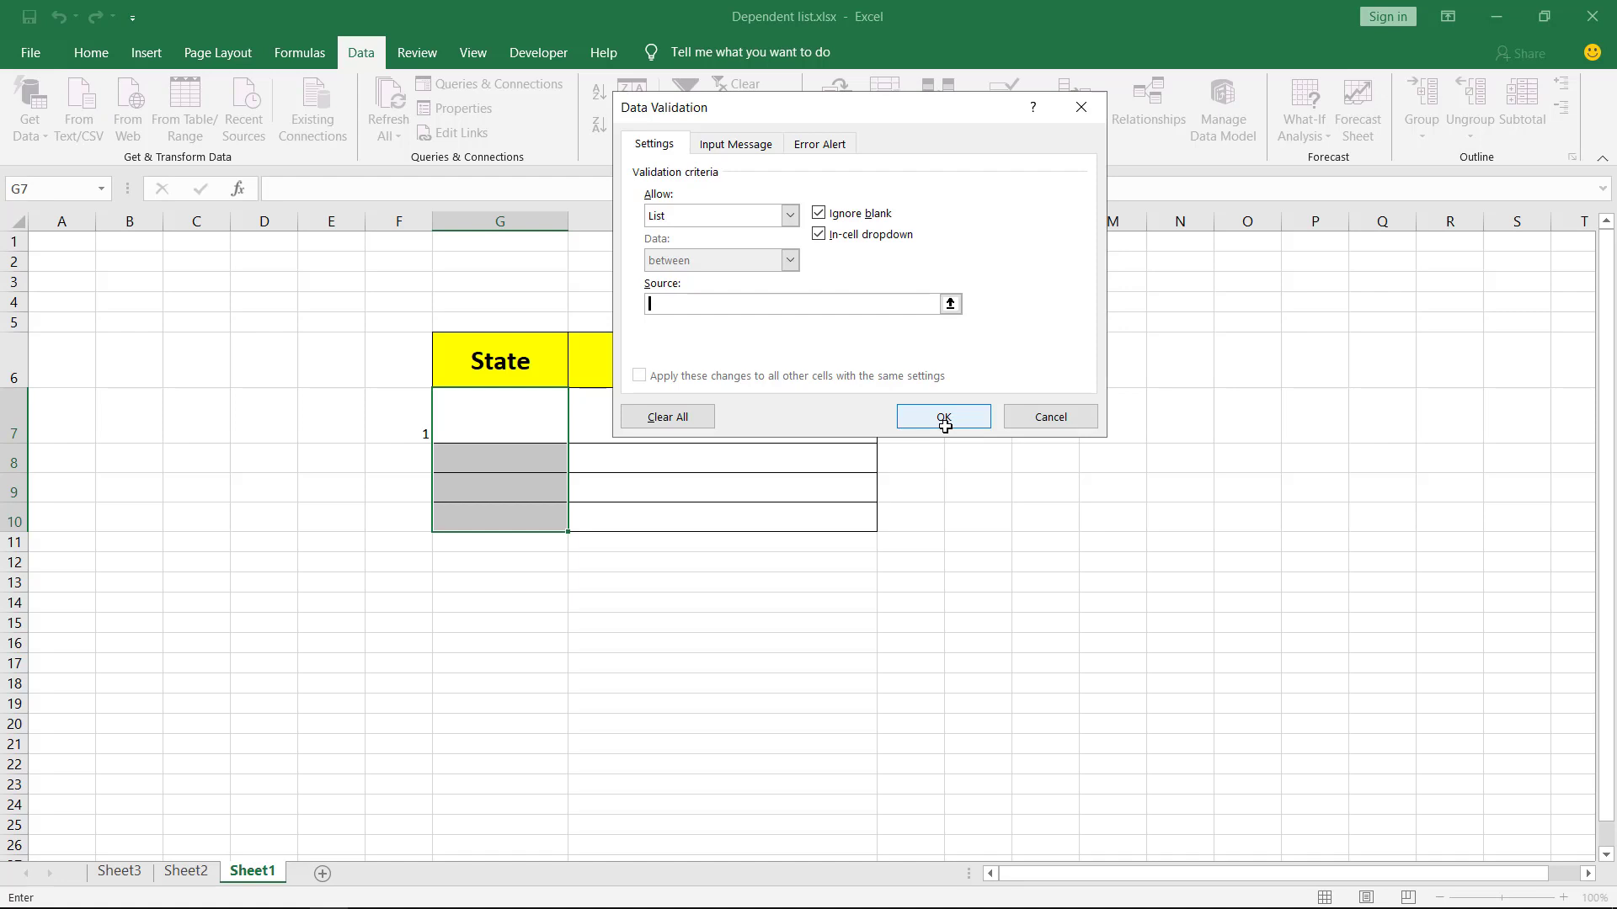
text(=)
text(State)
key(Tab)
key(Tab)
key(Tab)
key(Tab)
click(944, 418)
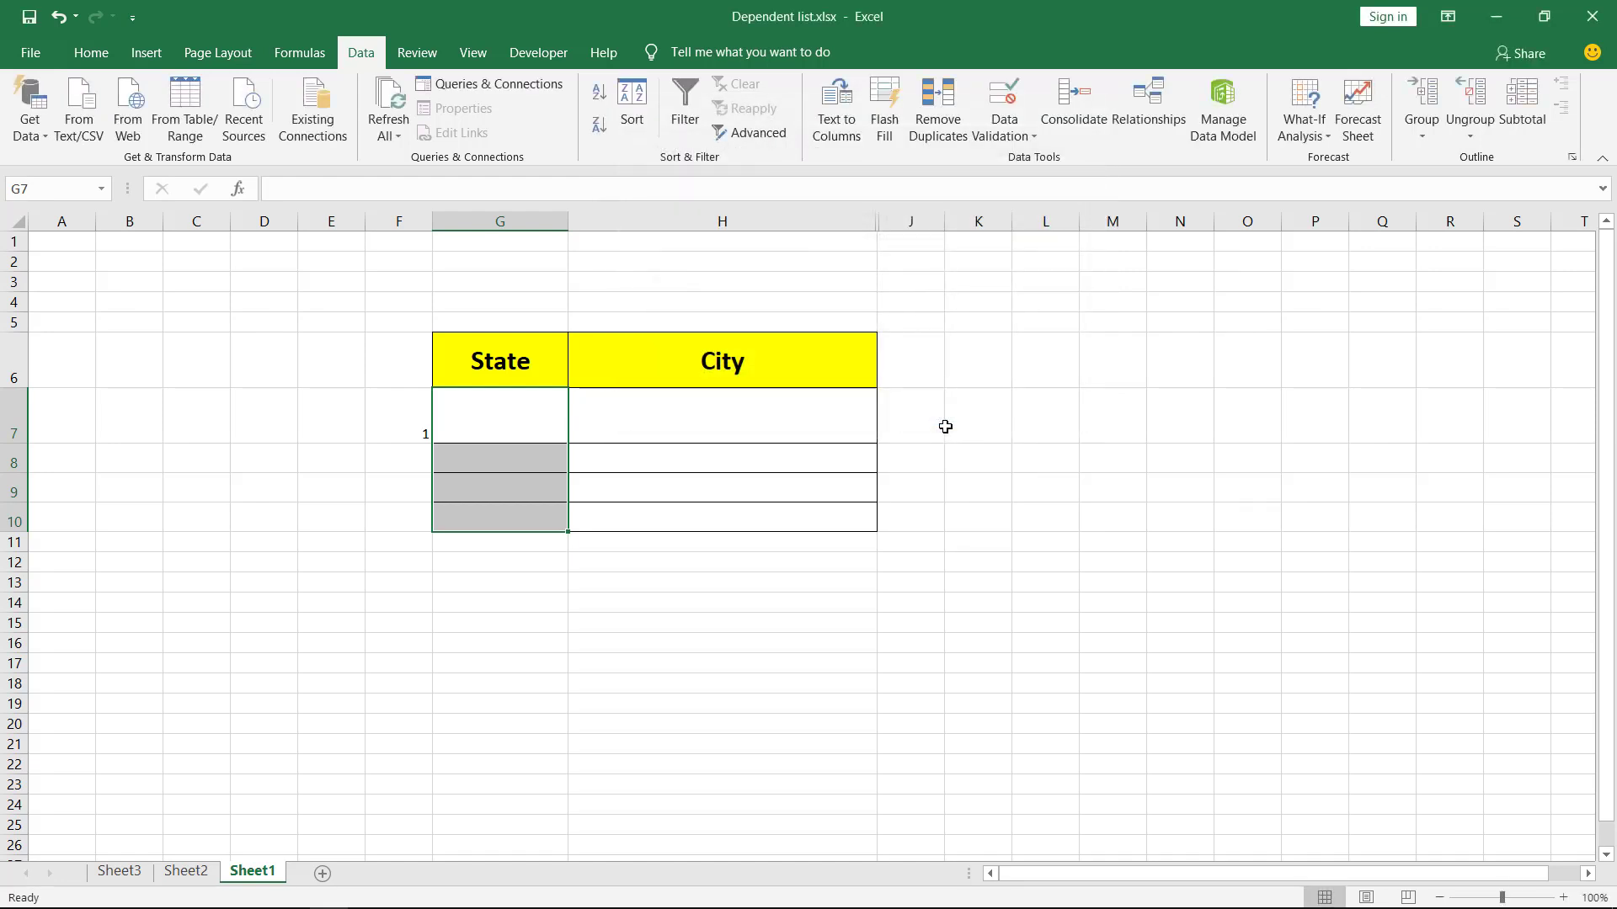
key(Down)
key(Up)
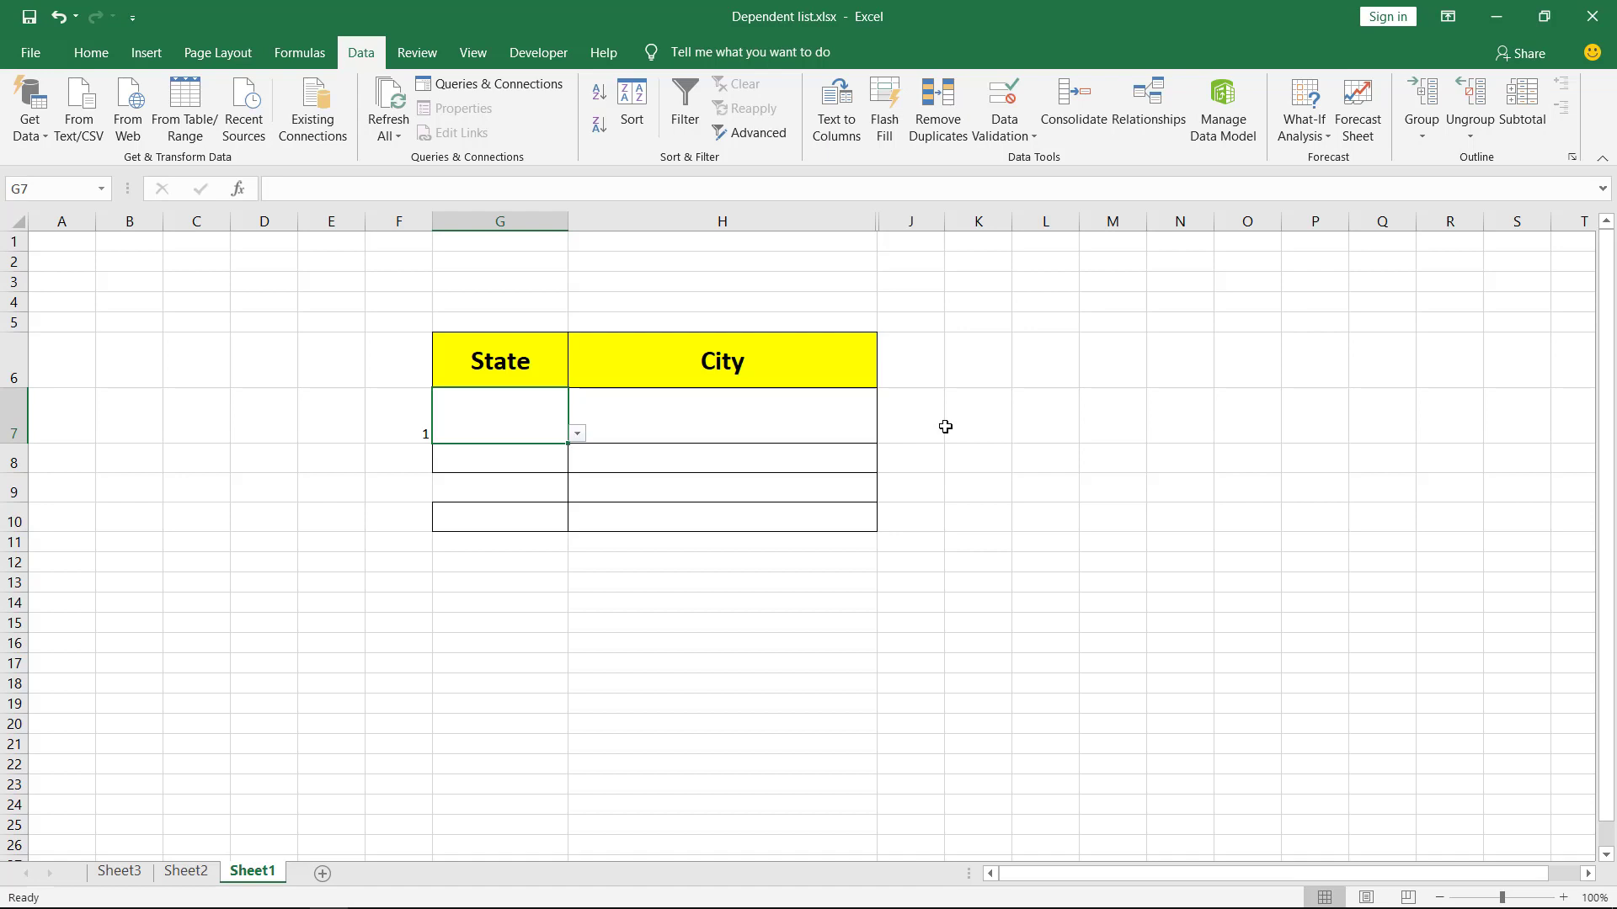
Step: Check the choices offered in the State drop-down list of G7 without selecting one
key(alt+Down)
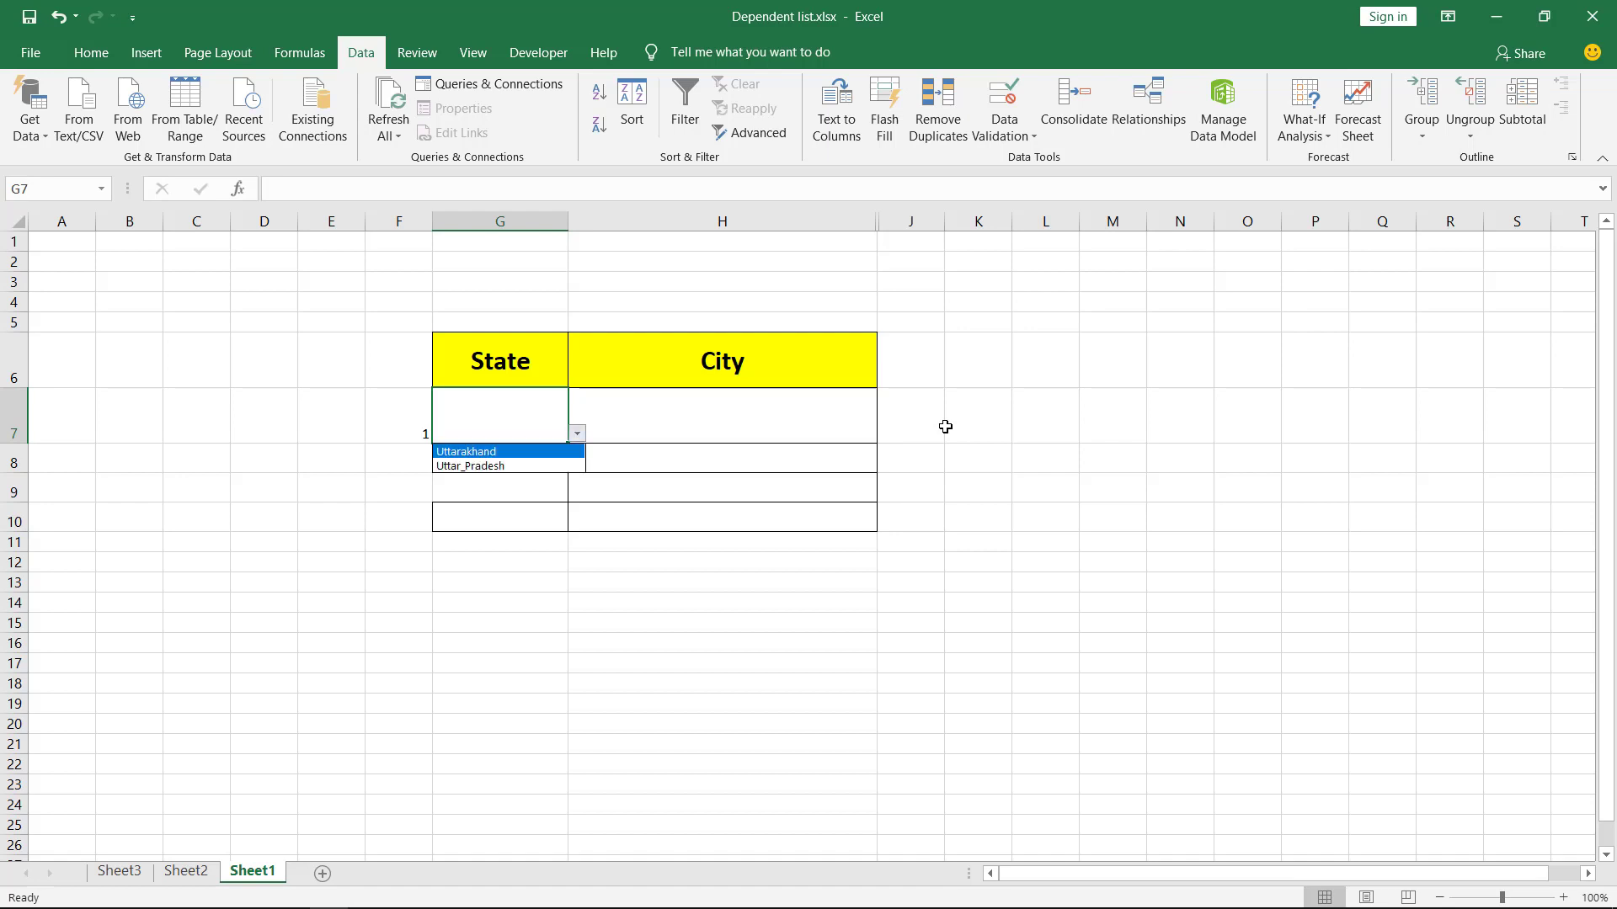
key(Down)
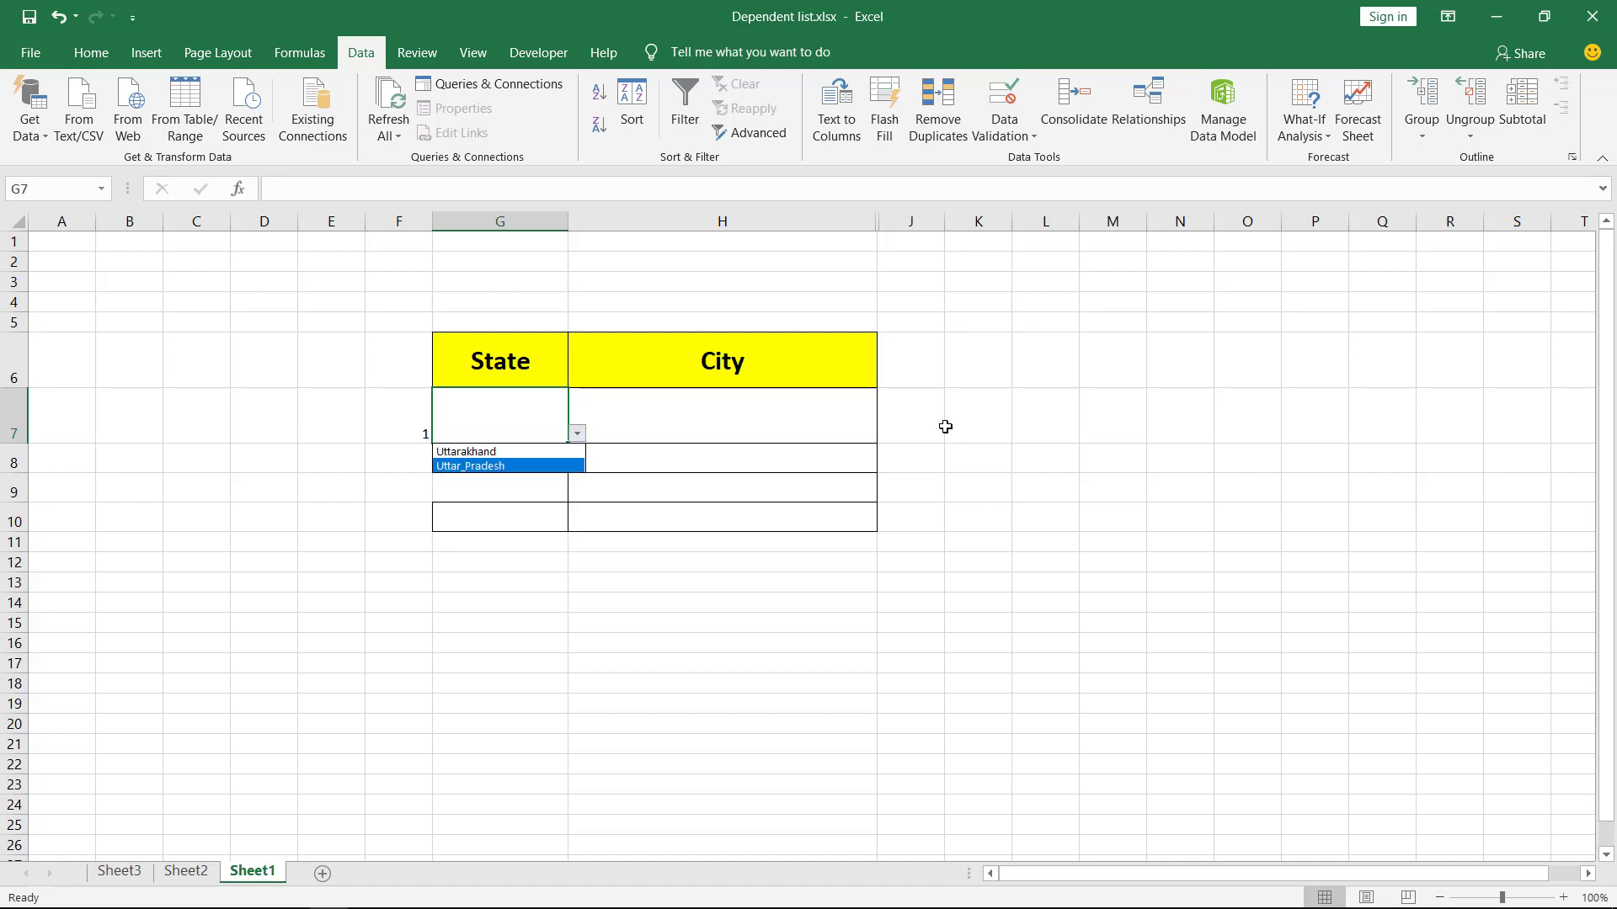
key(Up)
key(Down)
key(Up)
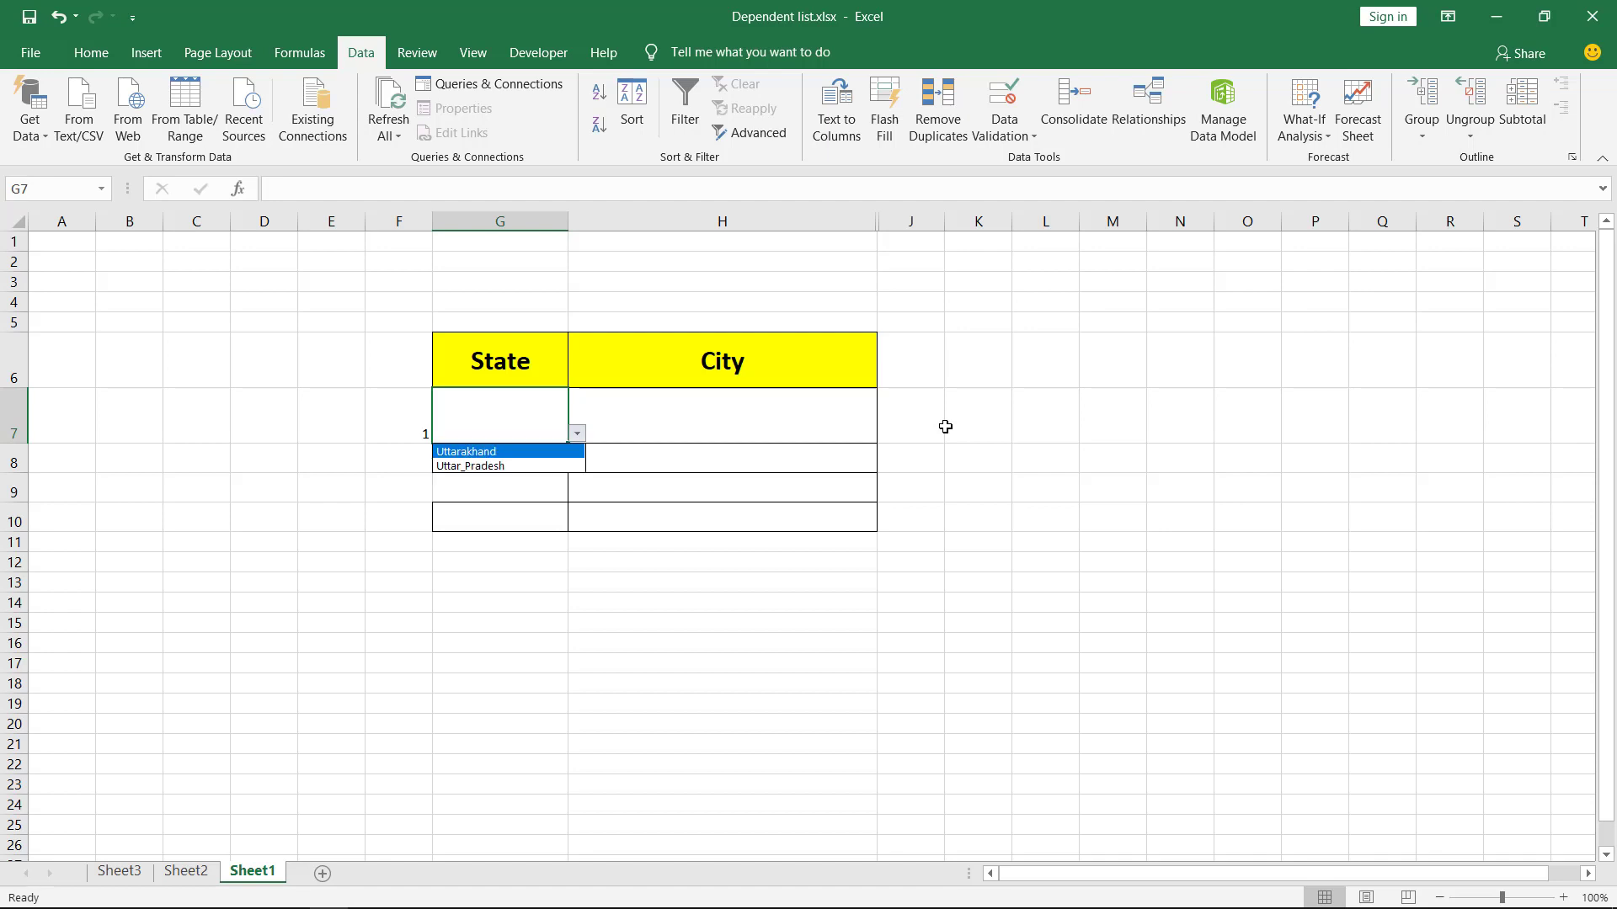
key(Down)
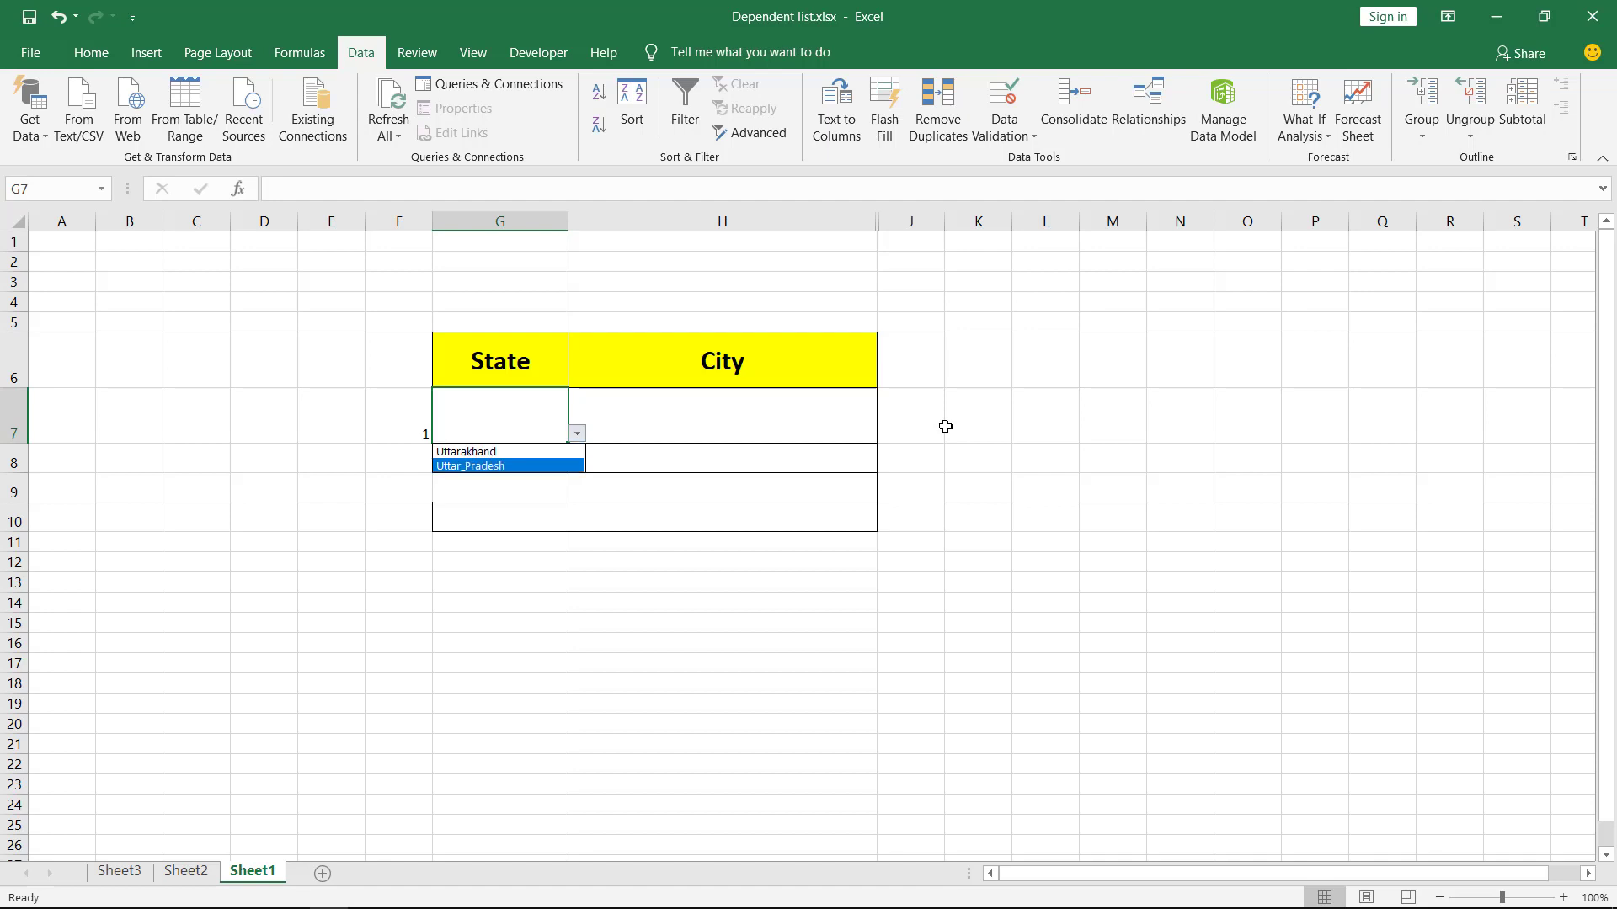
key(Escape)
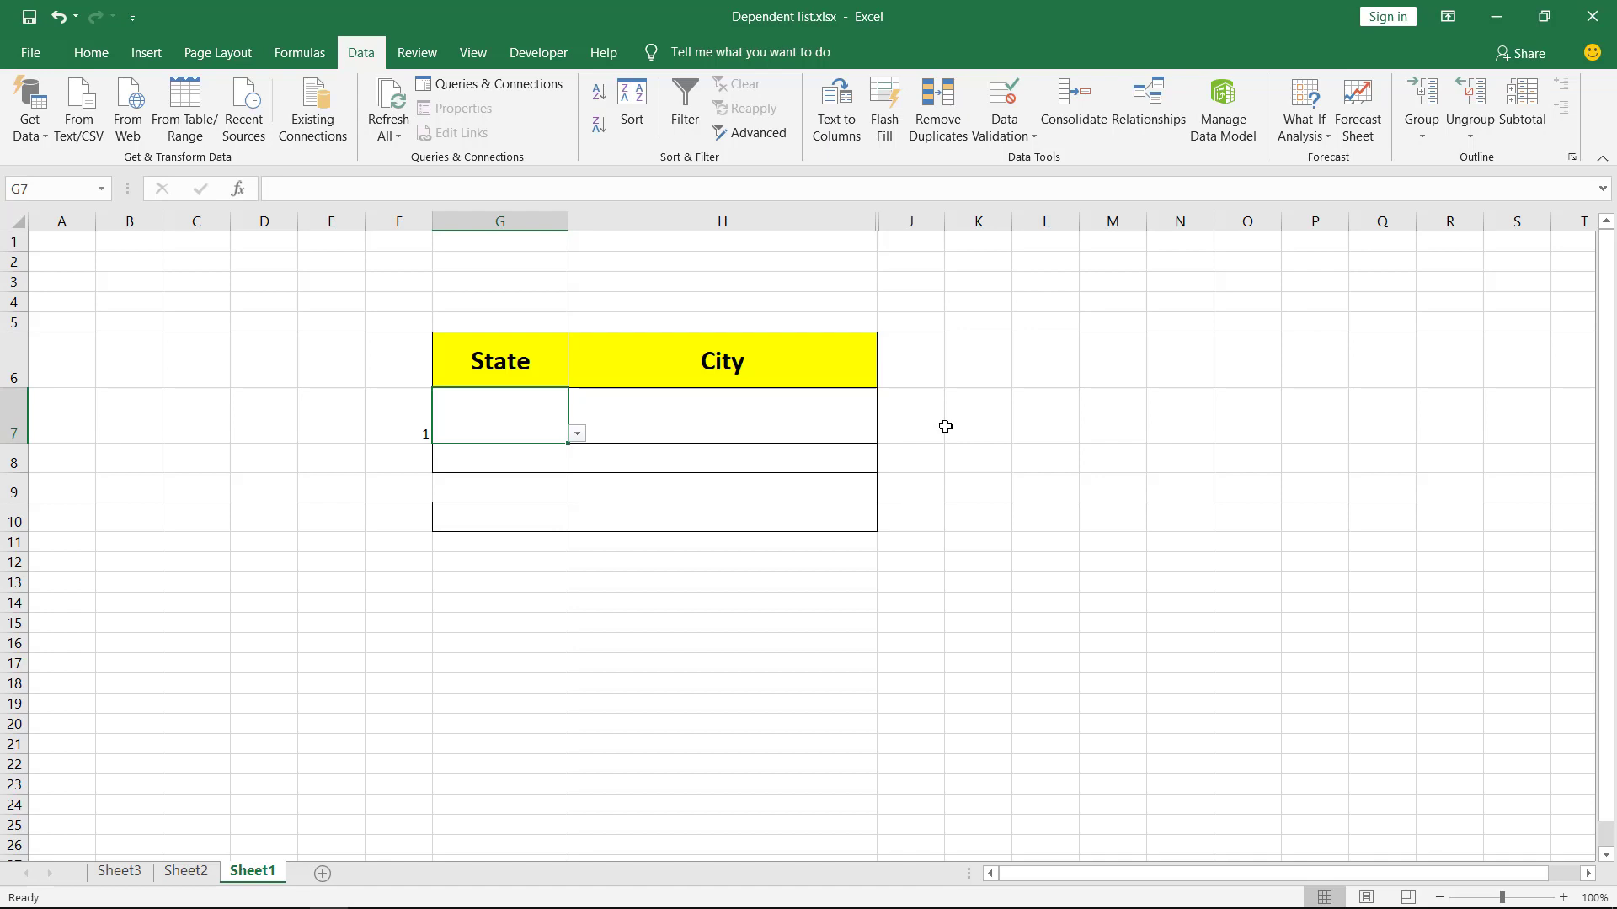
Step: Start data validation for the City entry cells H7:H10 and set it to allow a List
key(Right)
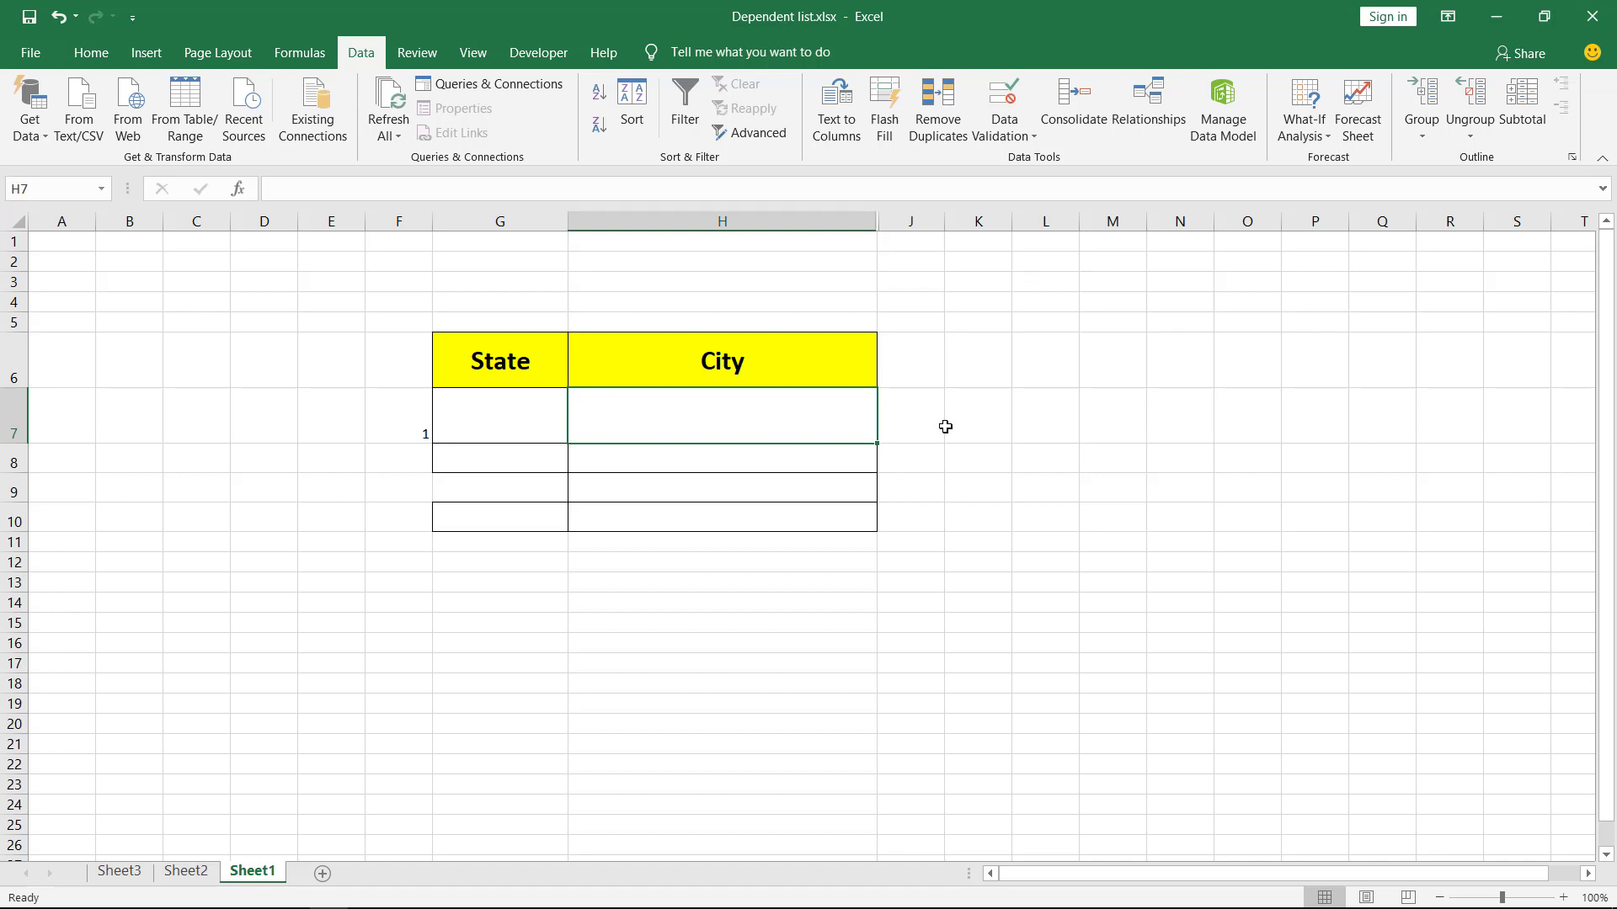
key(shift+Down)
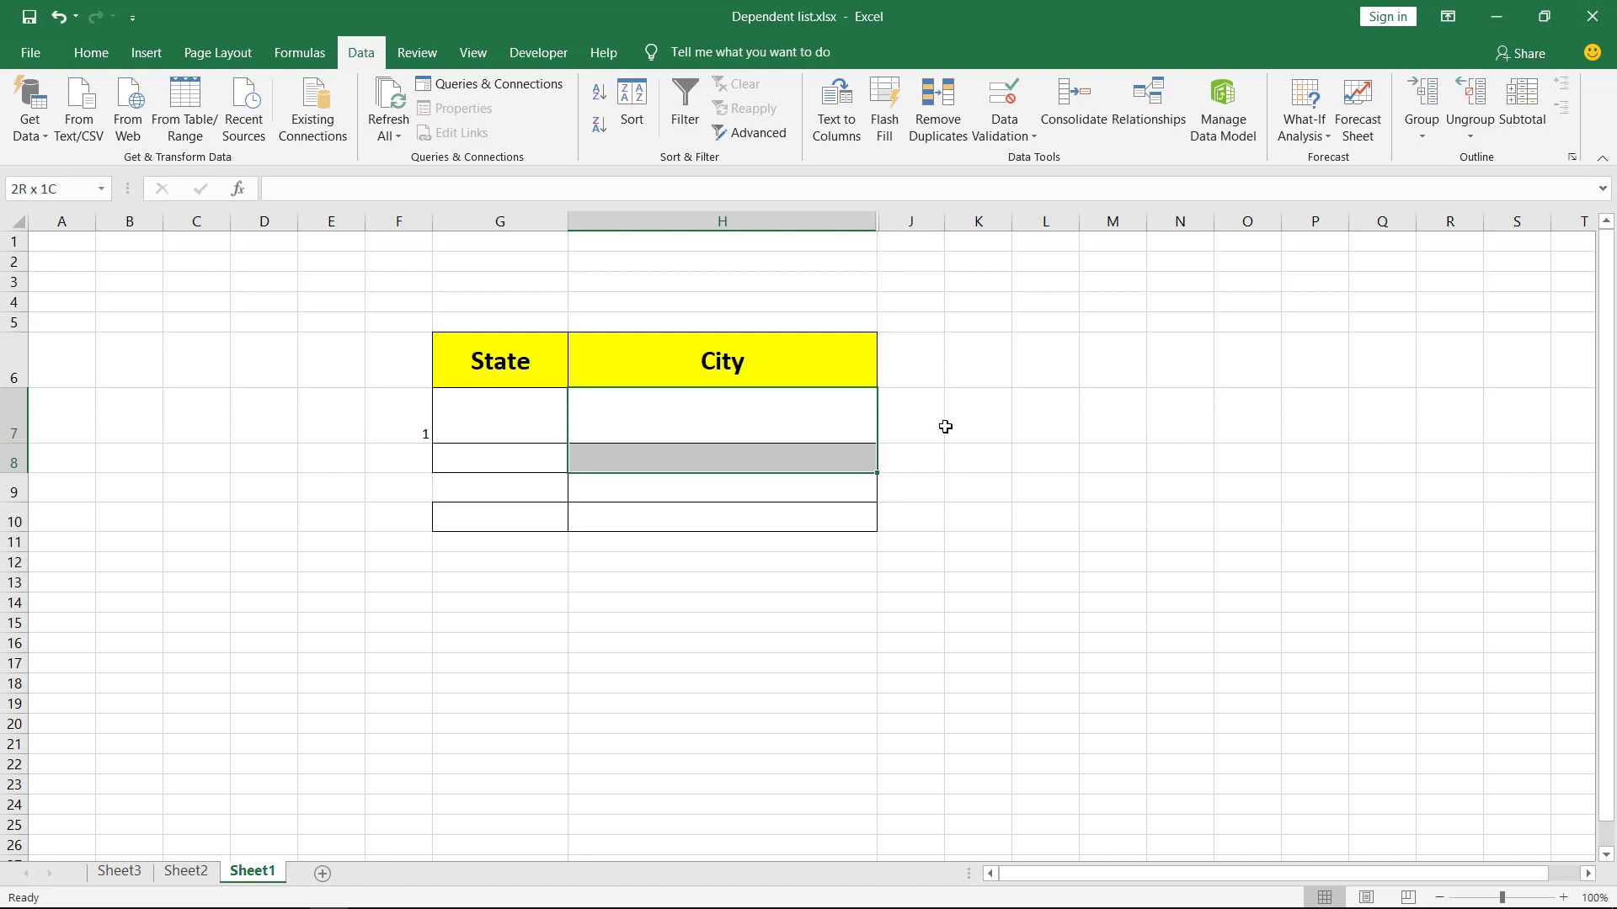
key(shift+Down)
key(shift+Down)
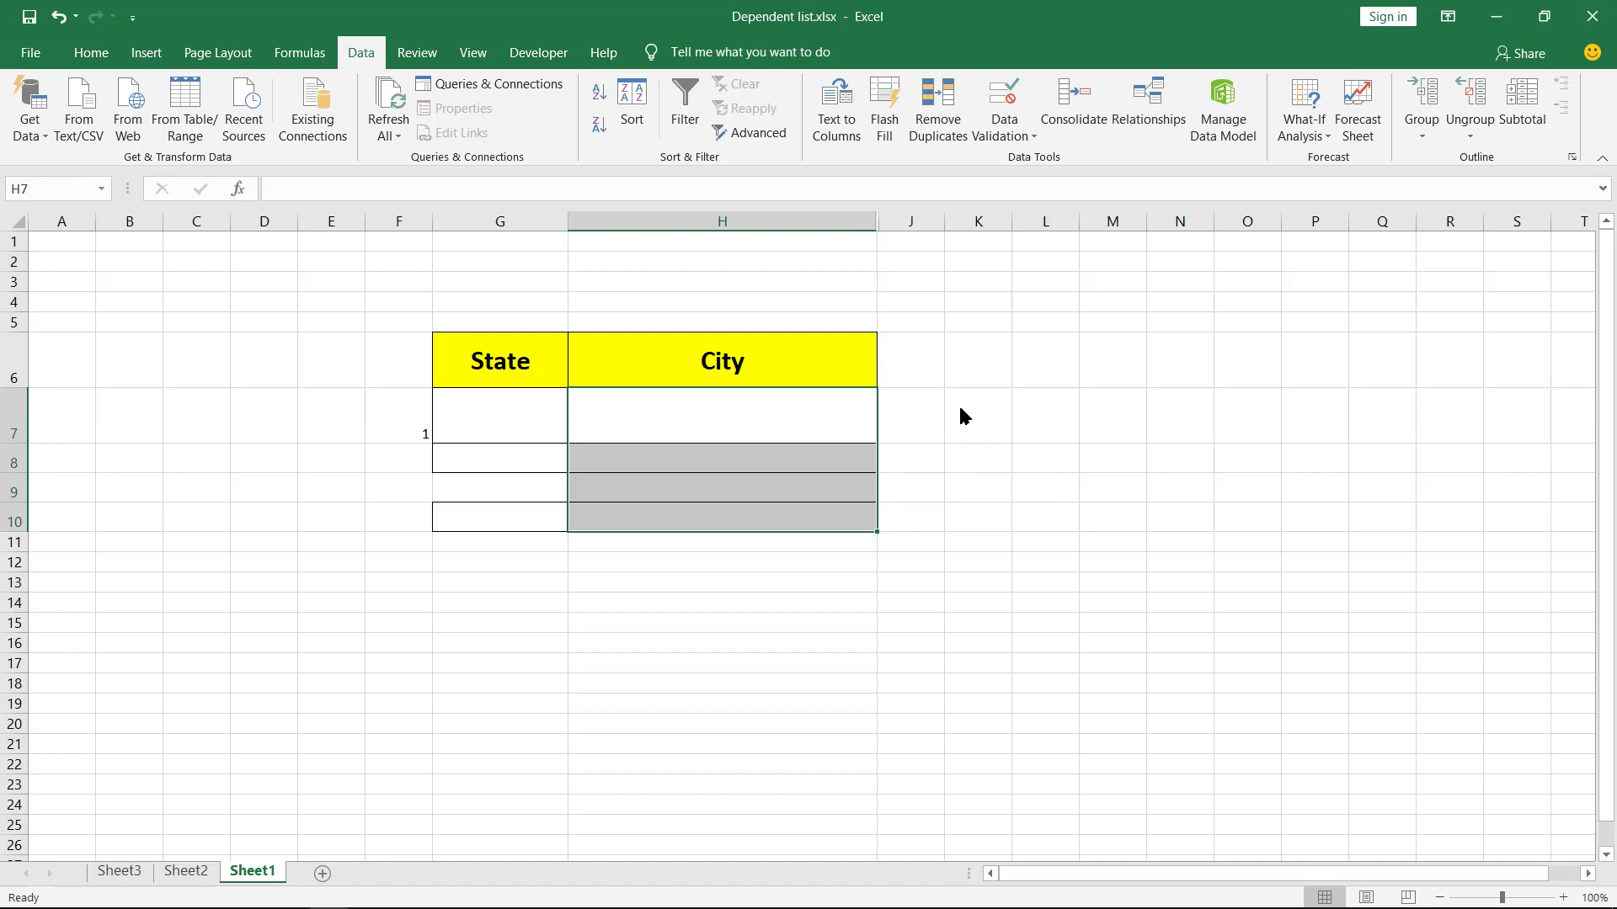
key(alt)
key(a)
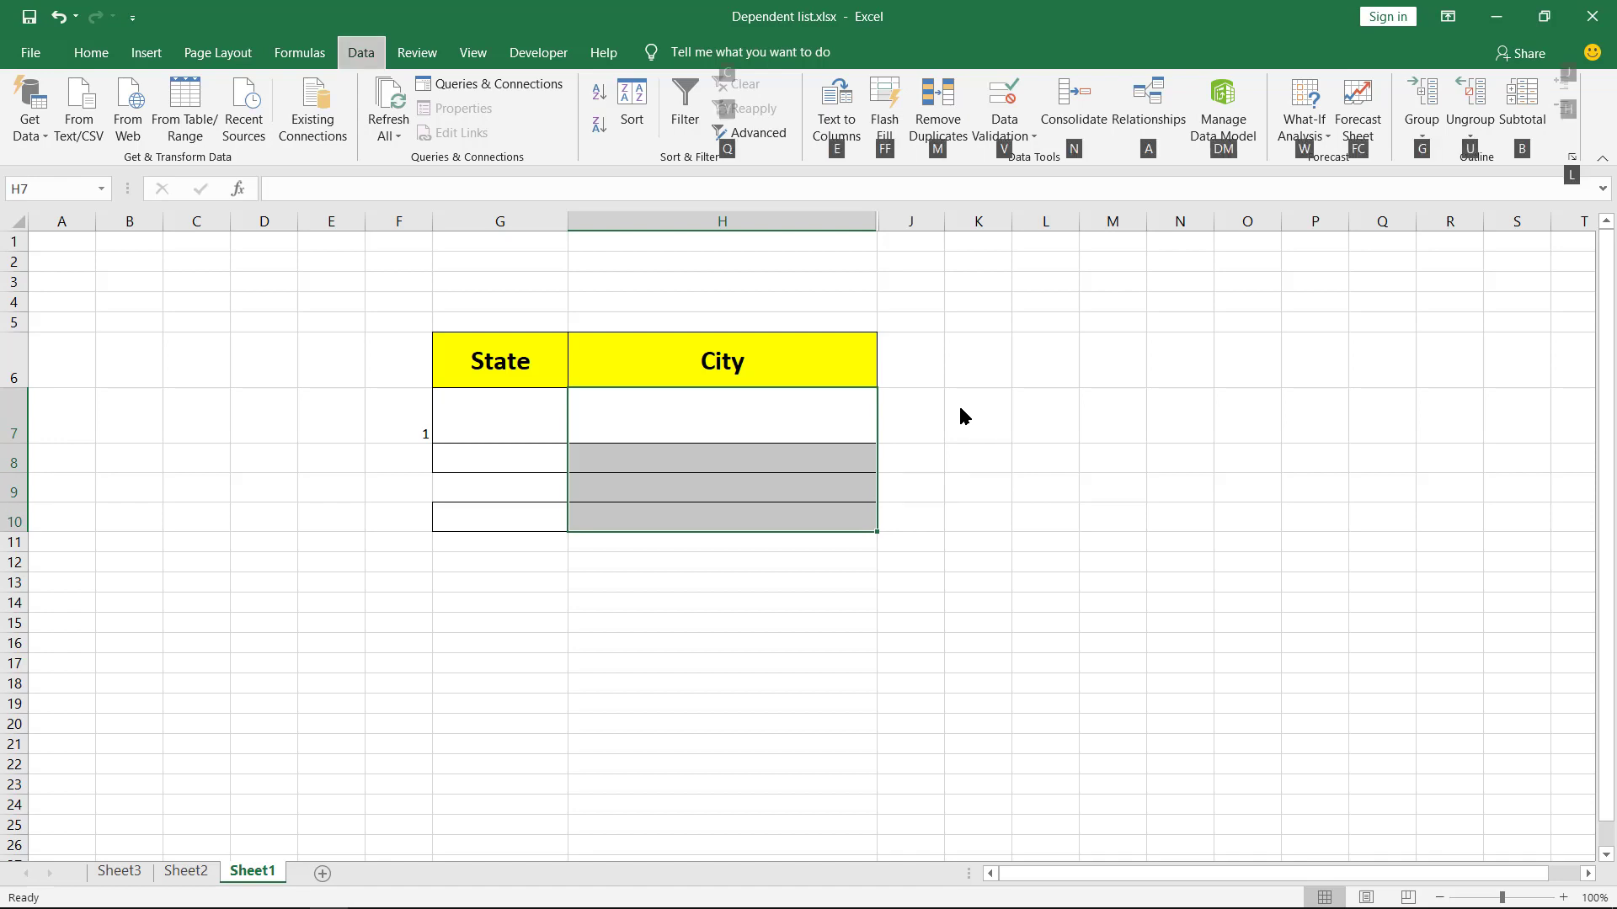
key(v)
key(v)
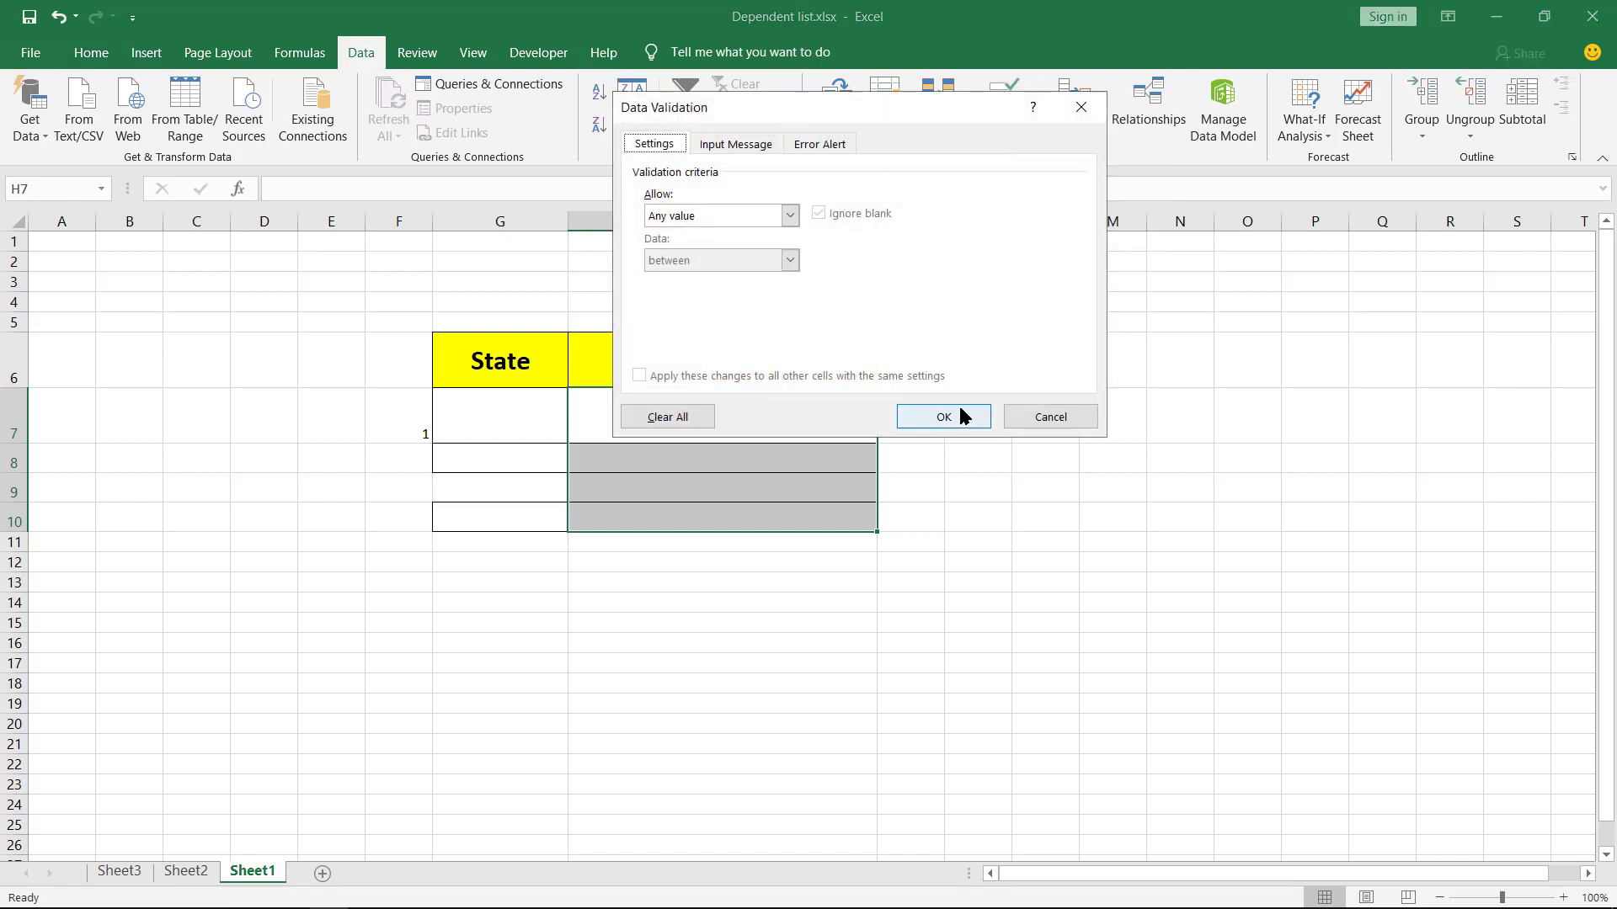
key(Tab)
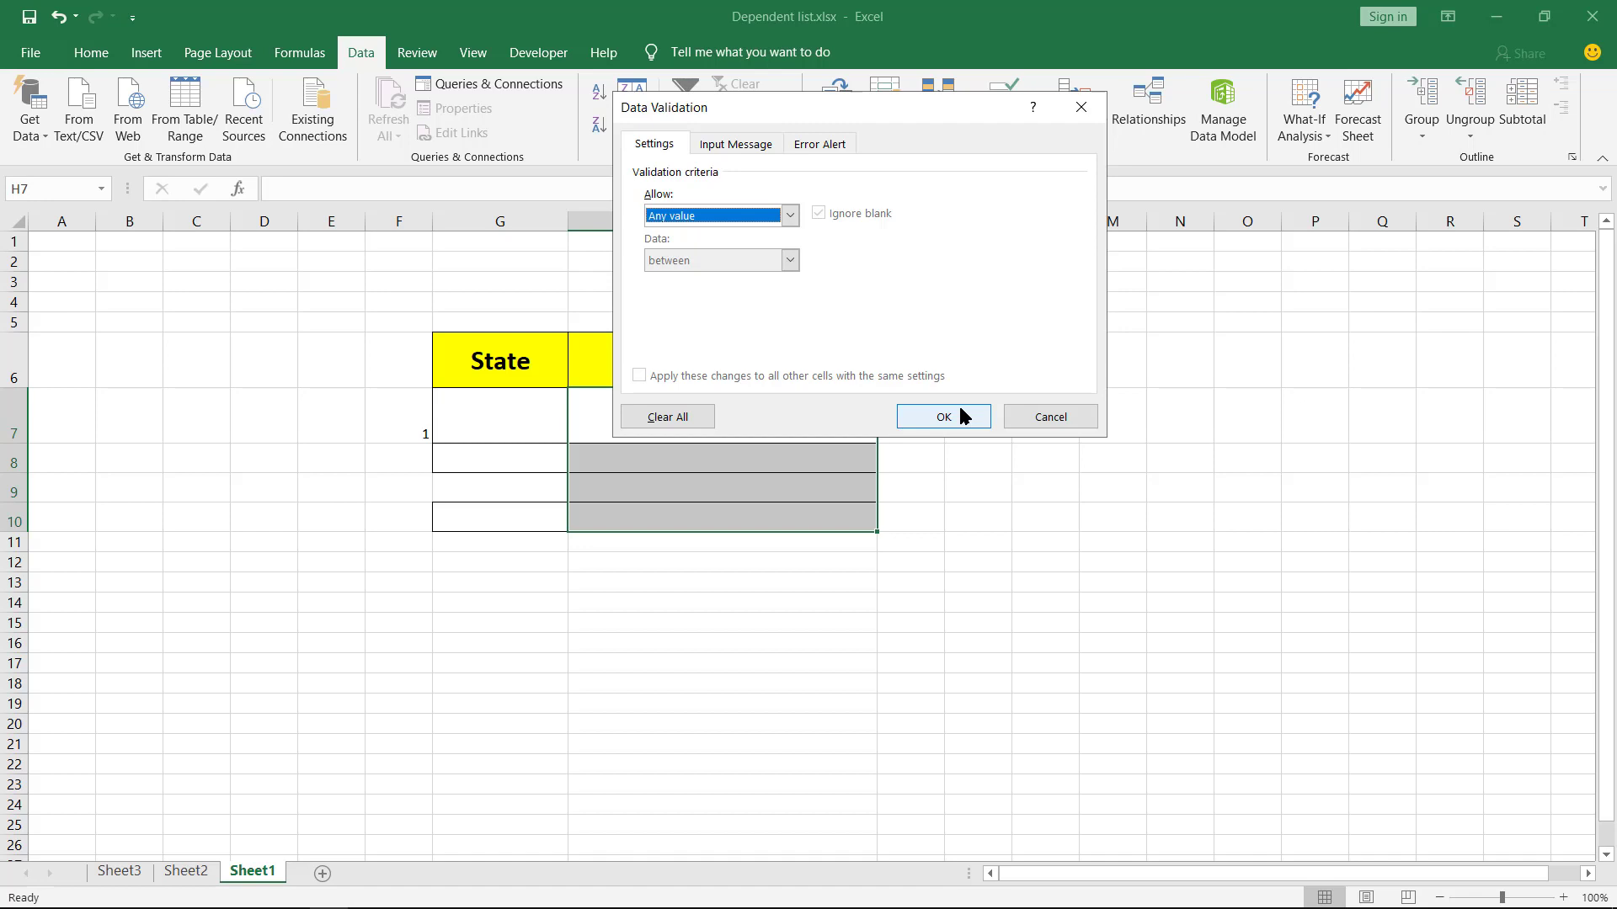
key(alt+Down)
key(Down)
key(Down)
key(Down)
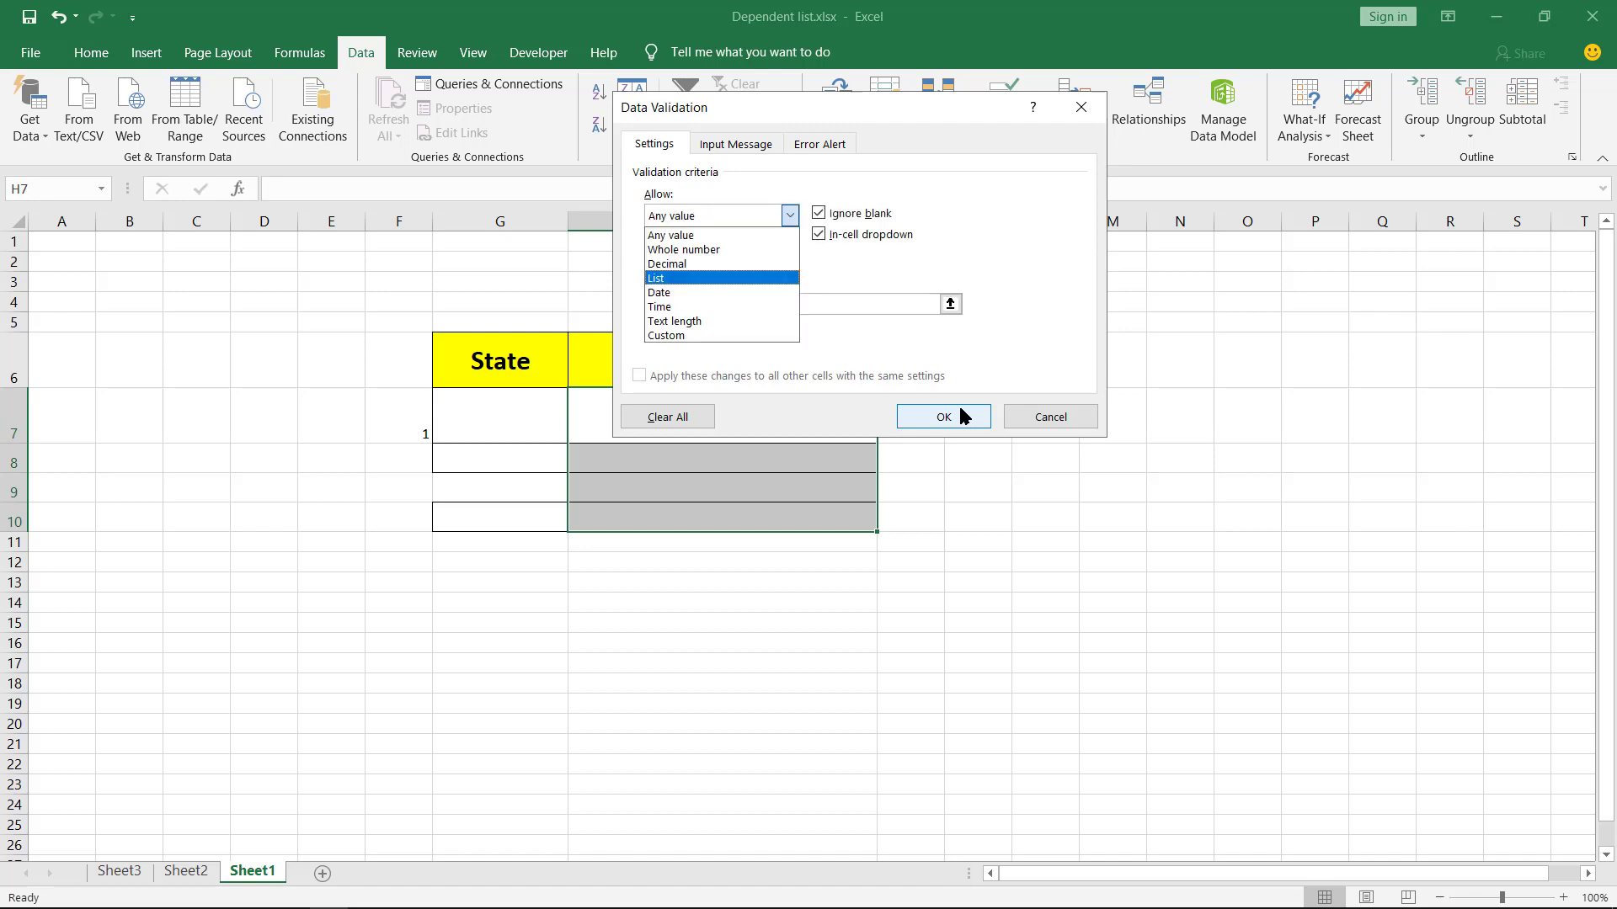
key(Return)
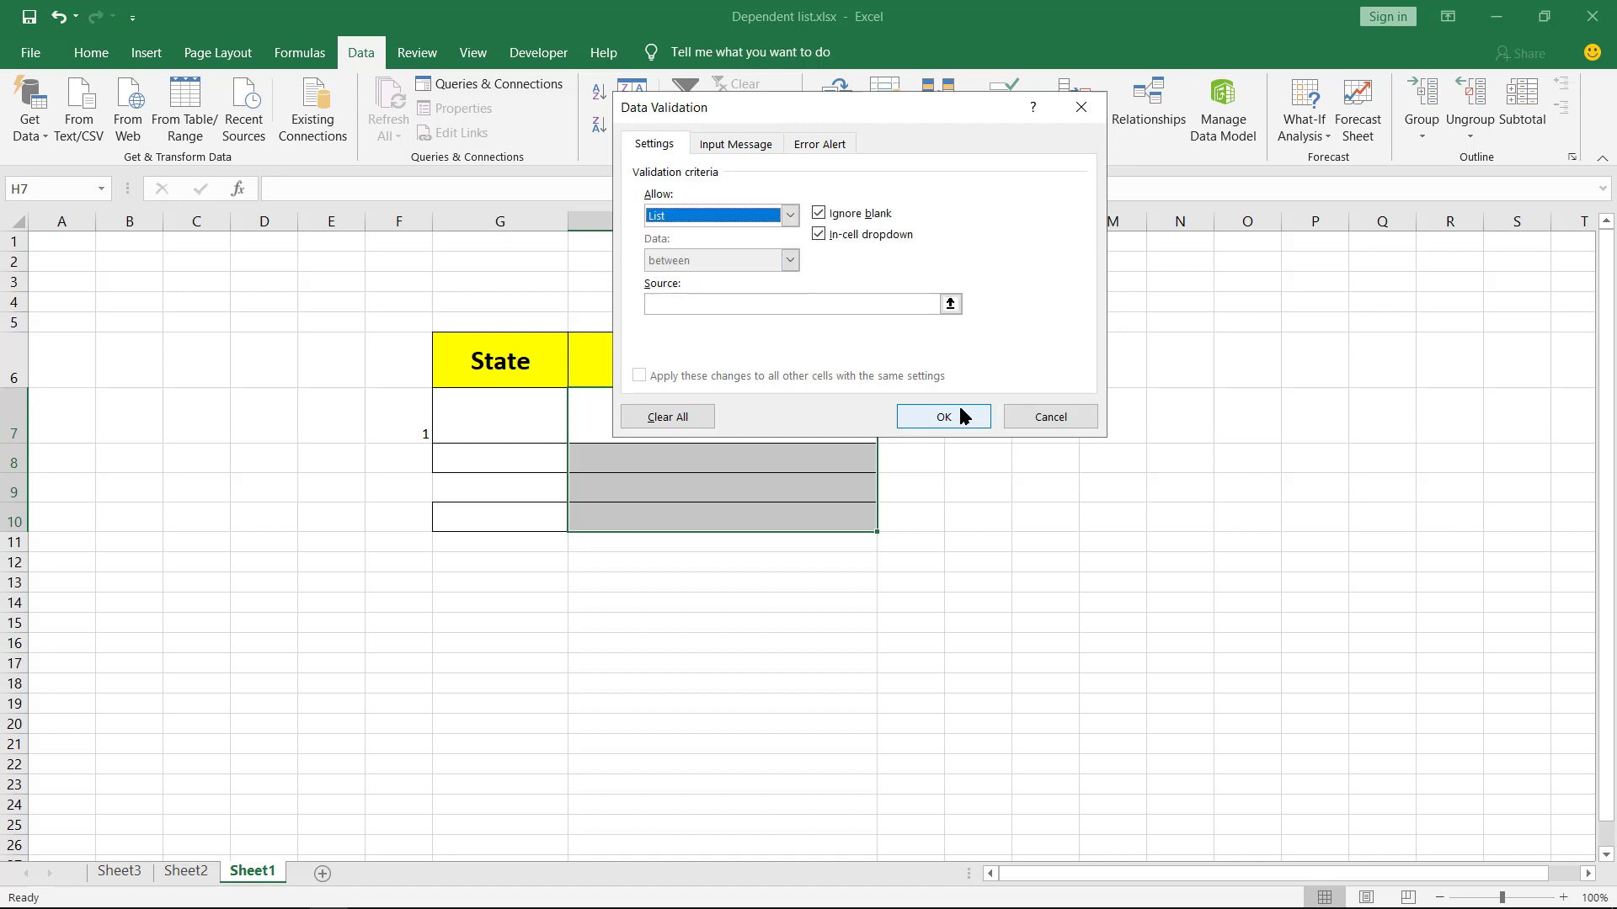
Step: Set the list source for the City cells to =indirect(g7) and apply the validation, continuing past the source error prompt
key(Tab)
key(Tab)
key(Tab)
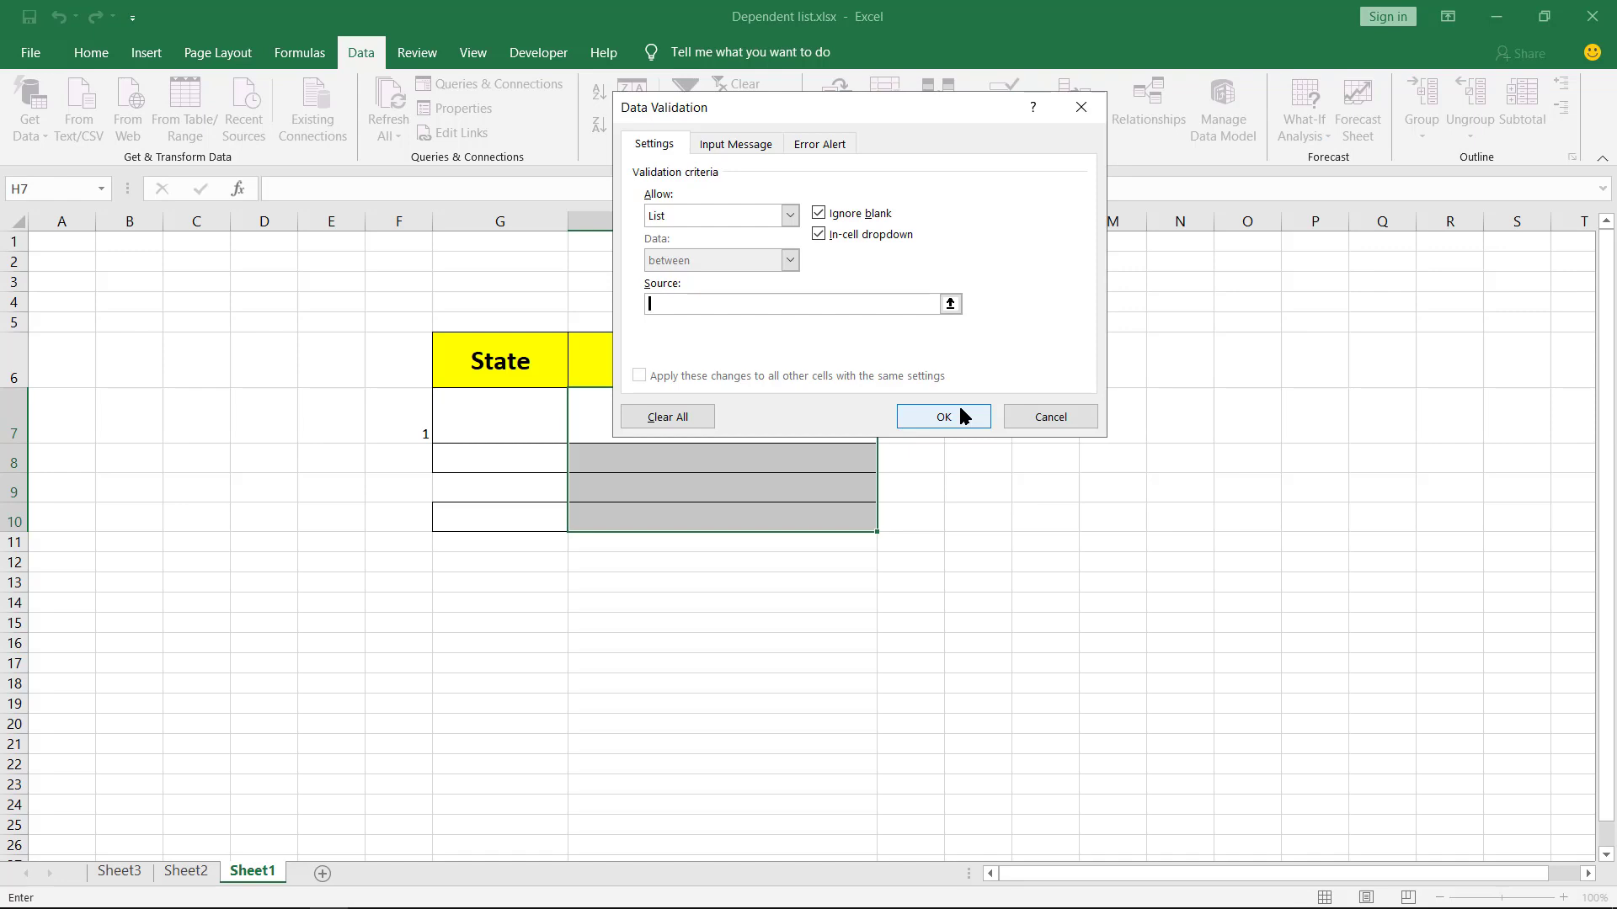
text(=)
text(indirect(g7))
key(Tab)
key(Tab)
key(Tab)
key(Tab)
click(960, 413)
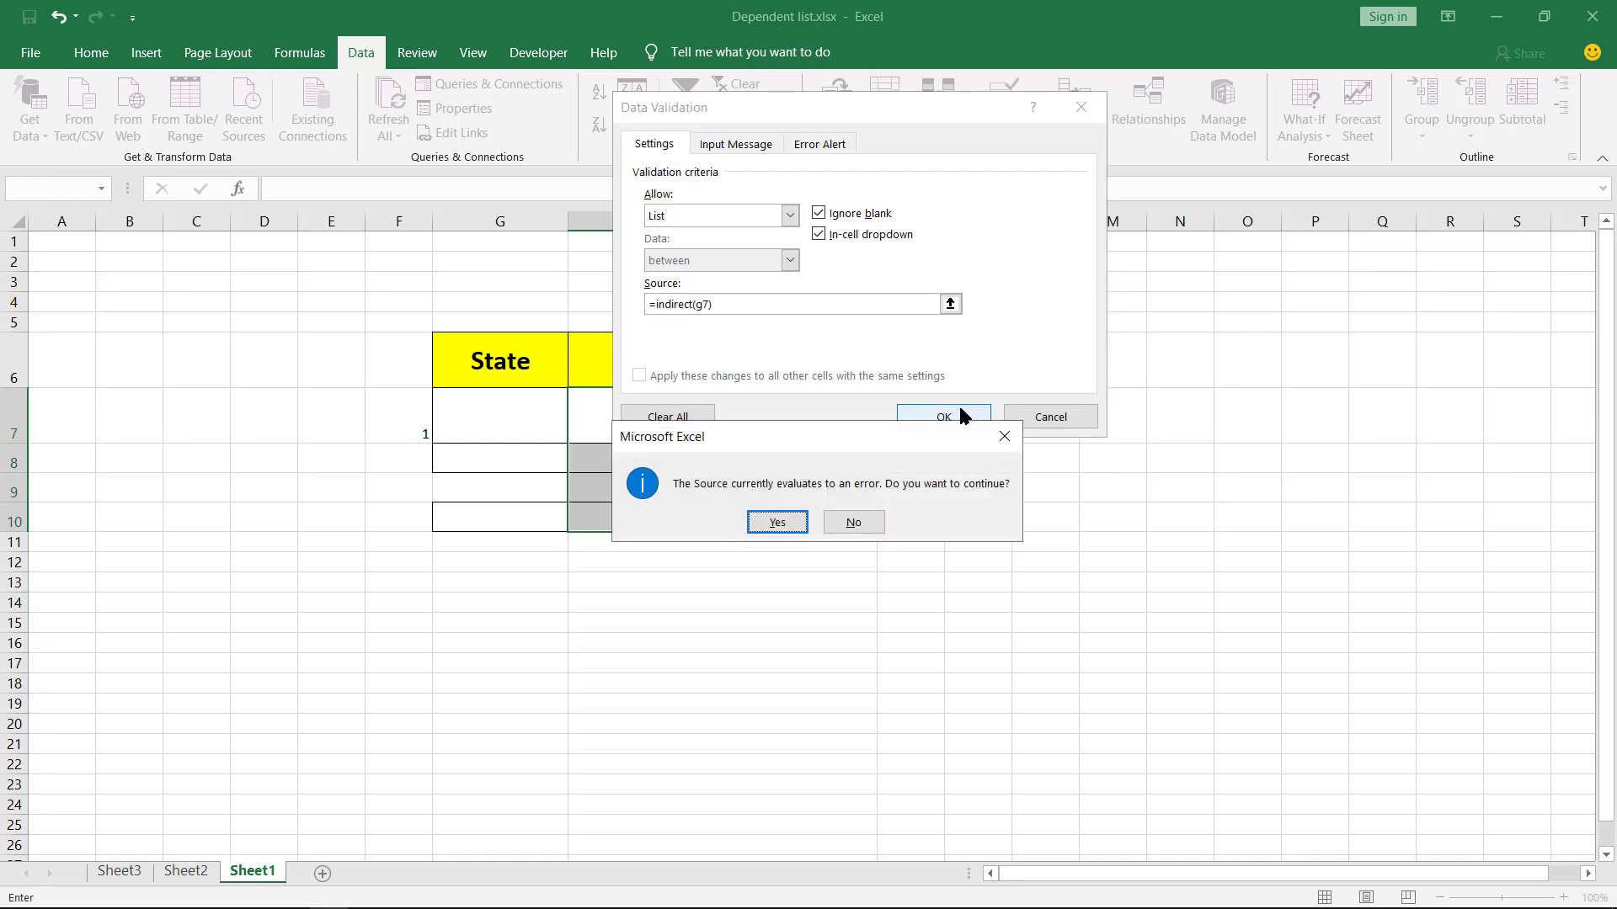
key(Return)
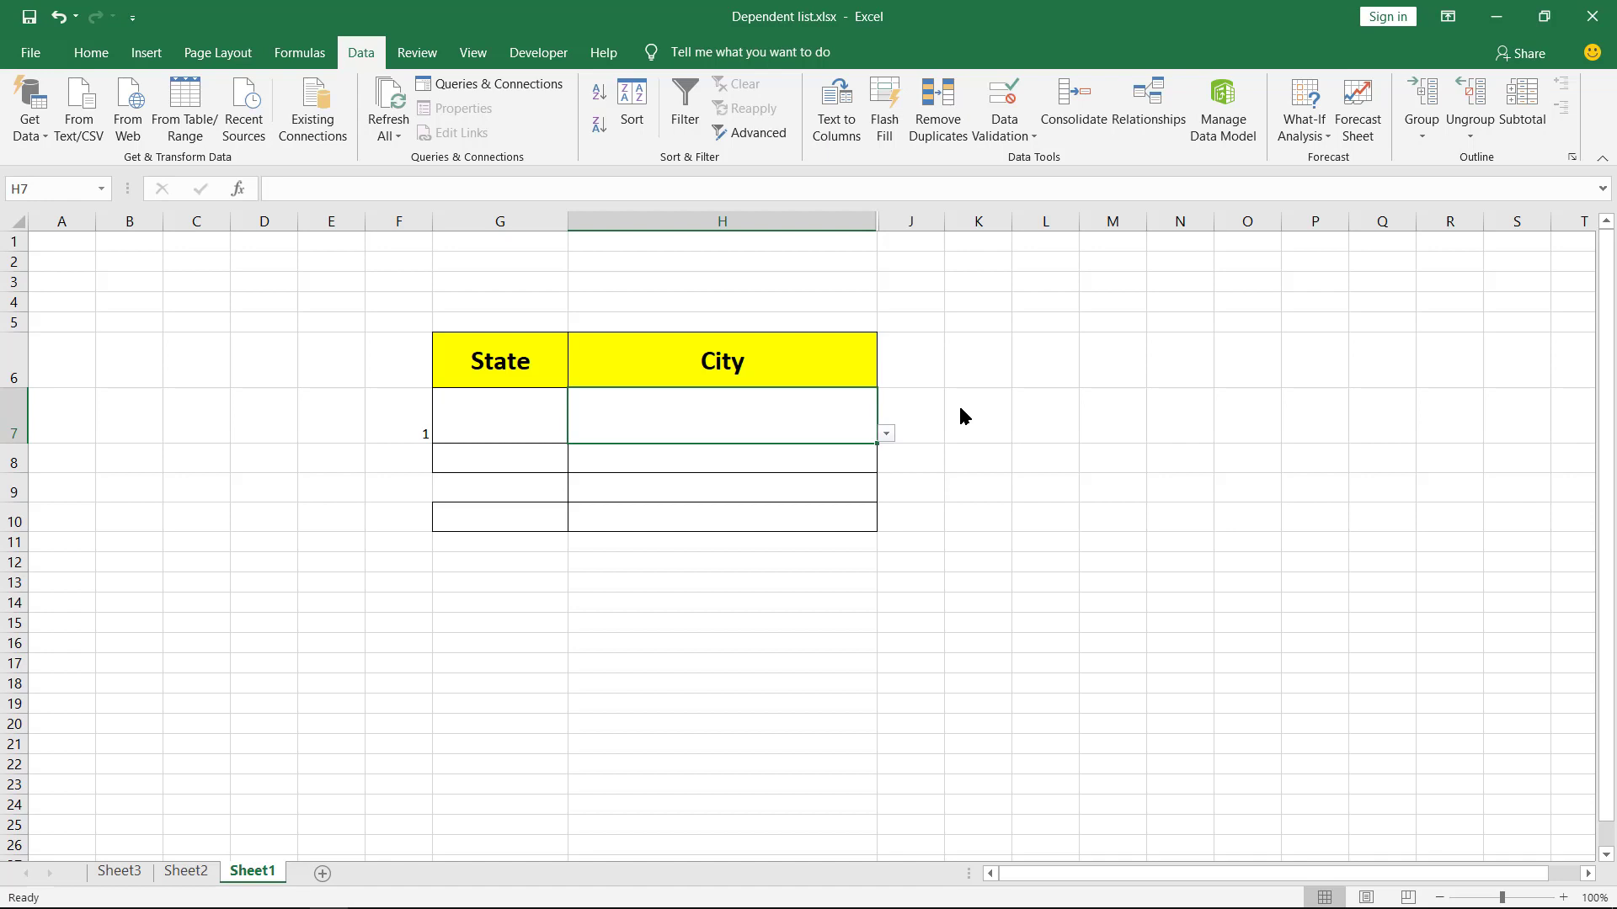
Step: Choose Uttar_Pradesh as the State in G7 and Lucknow as the City in H7 from their drop-down lists
key(Left)
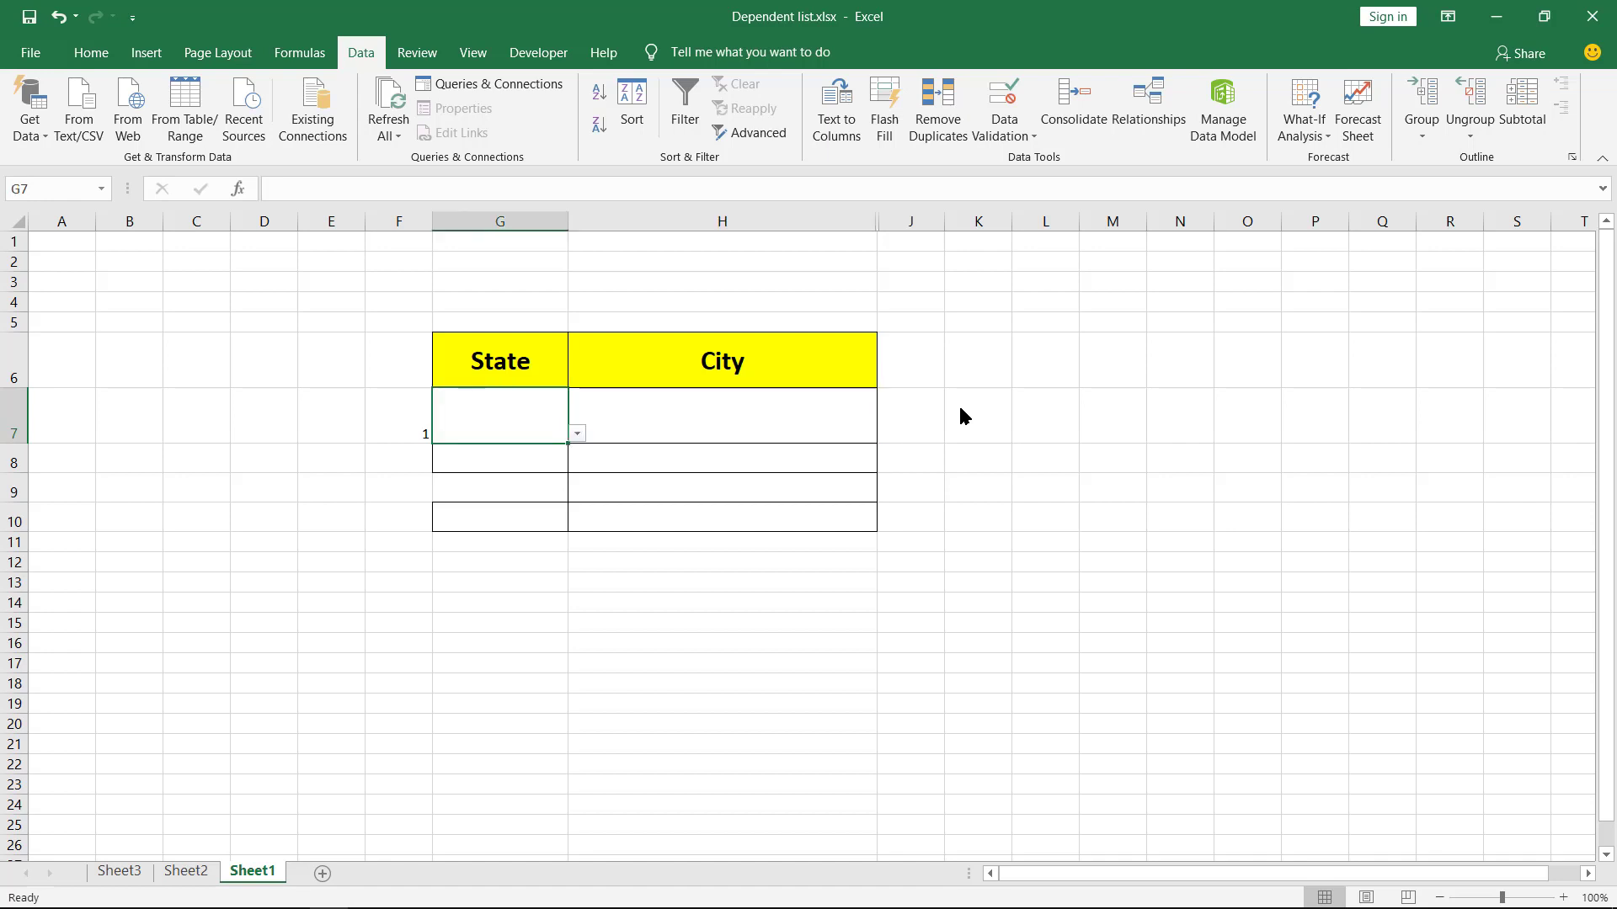
key(alt+Down)
key(Down)
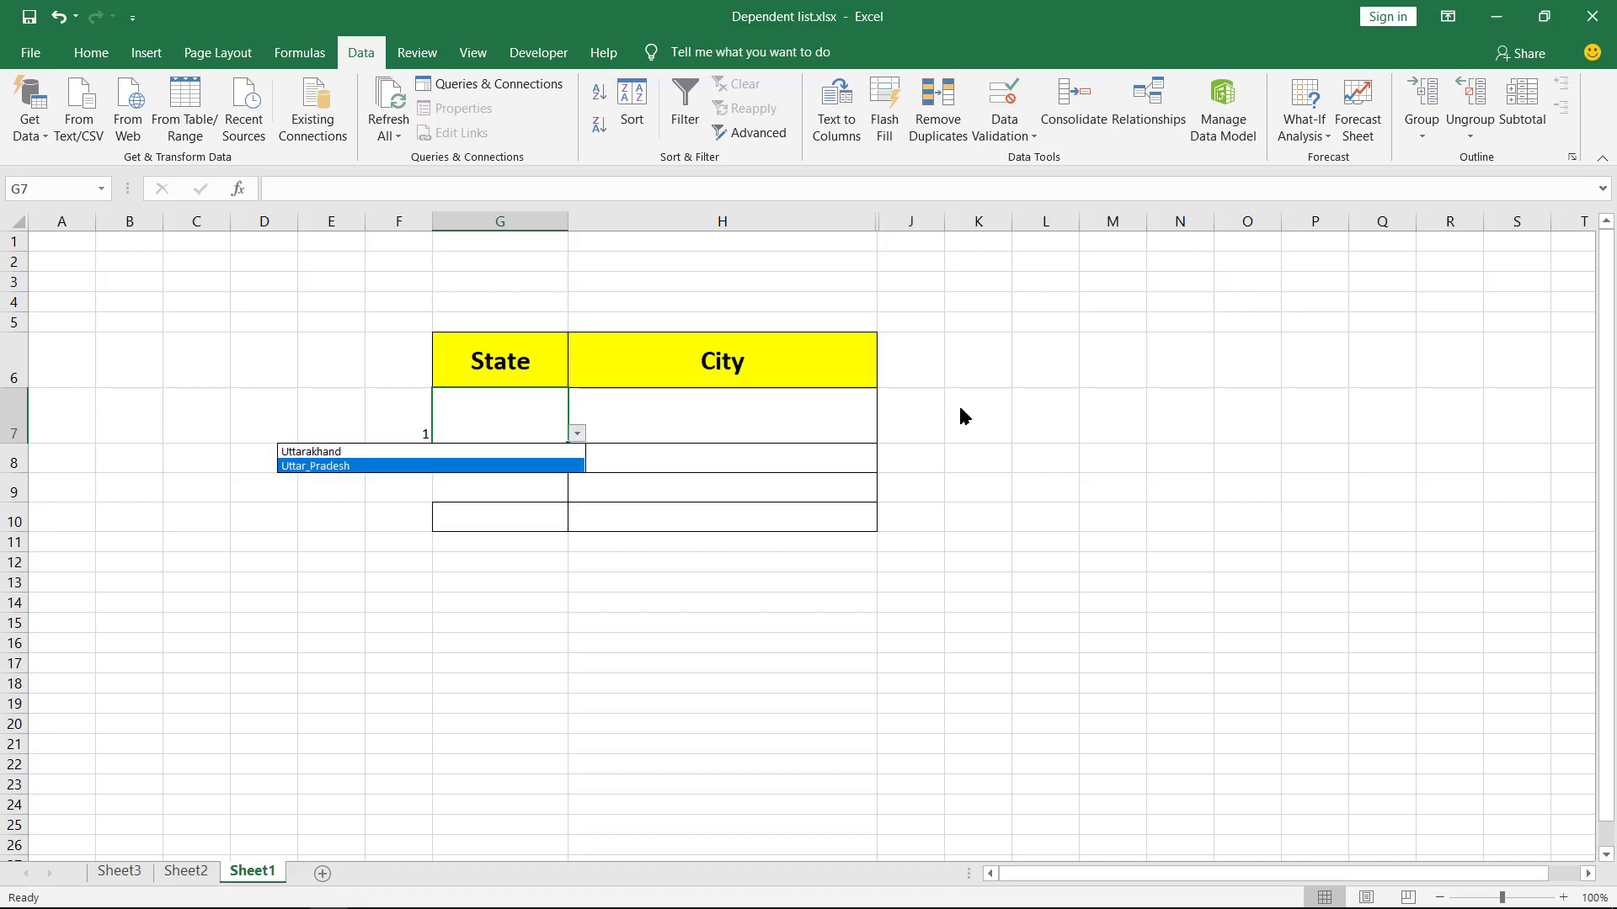
key(Return)
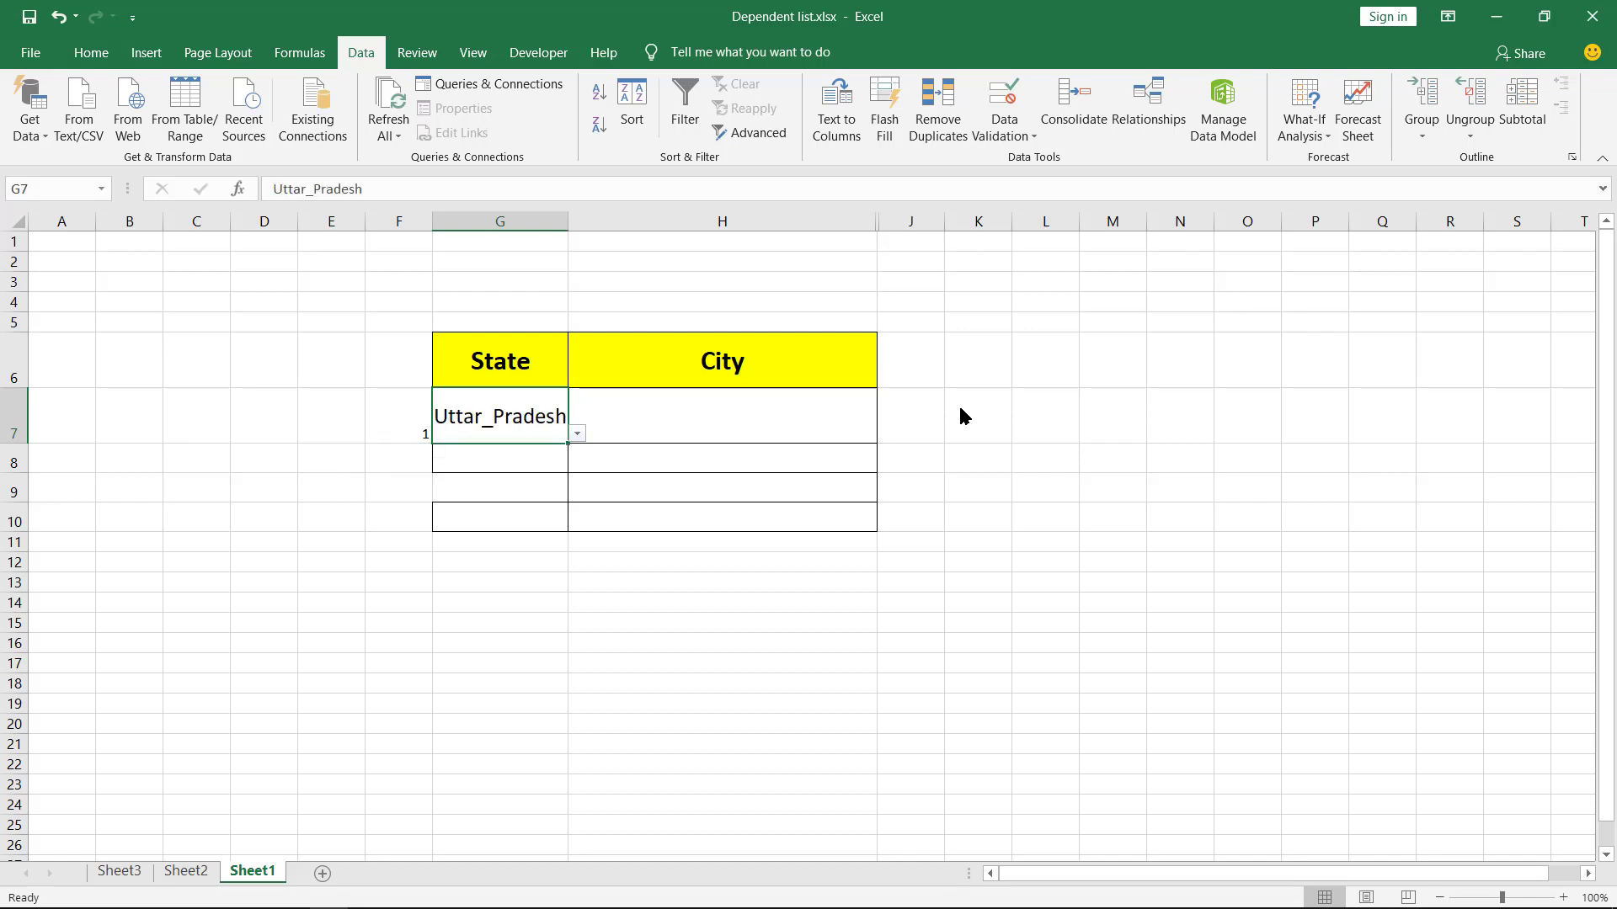
key(Right)
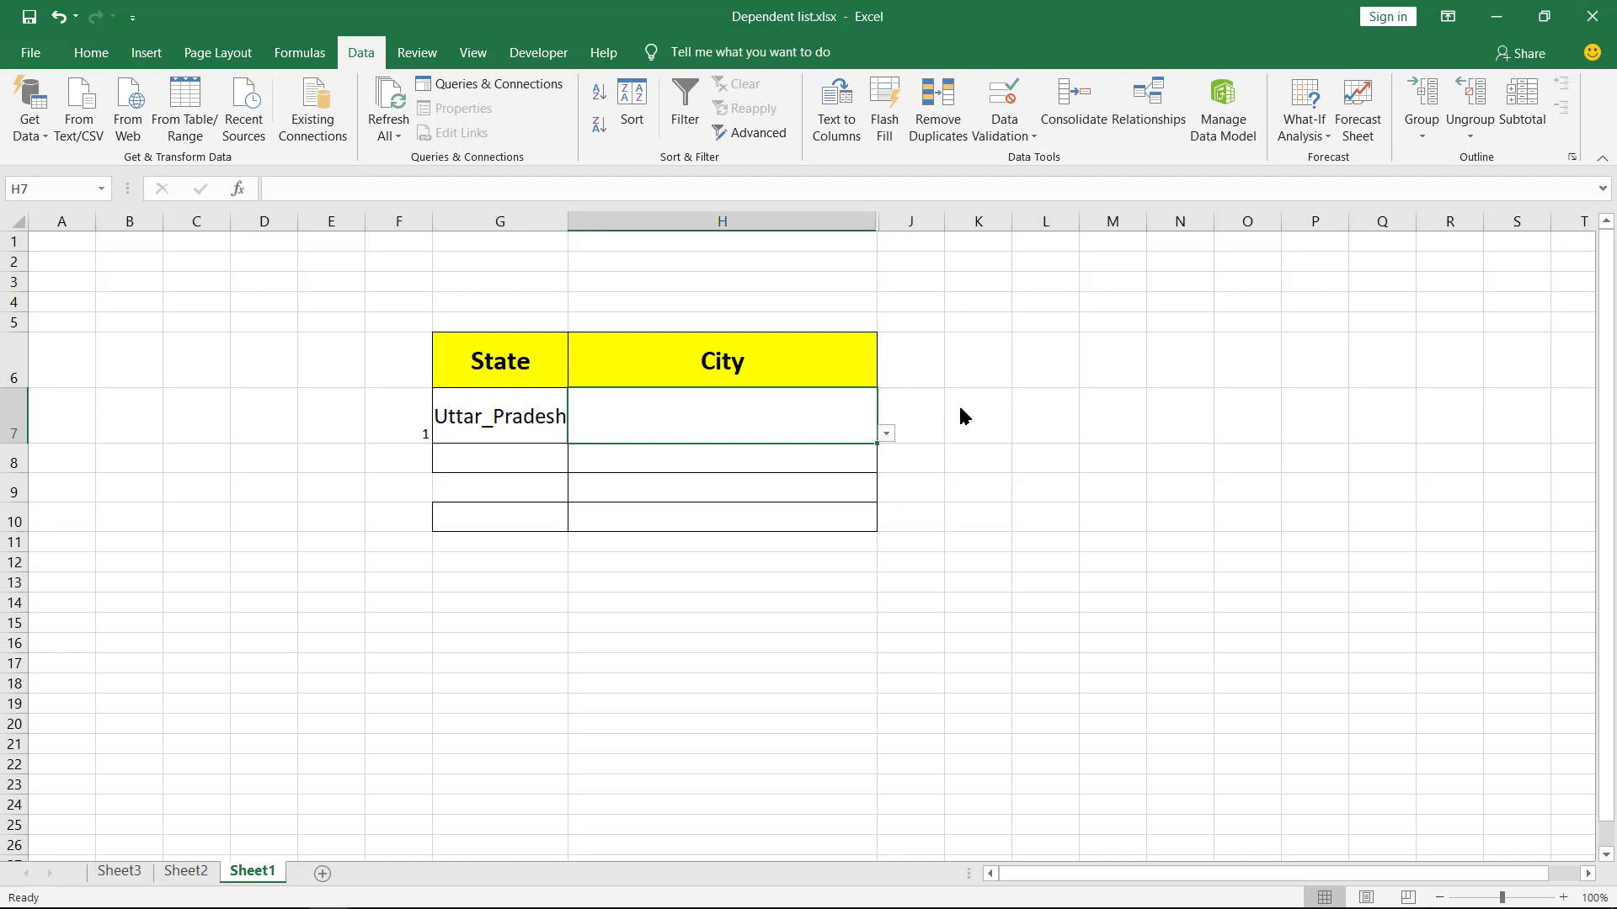
key(alt+Down)
key(Down)
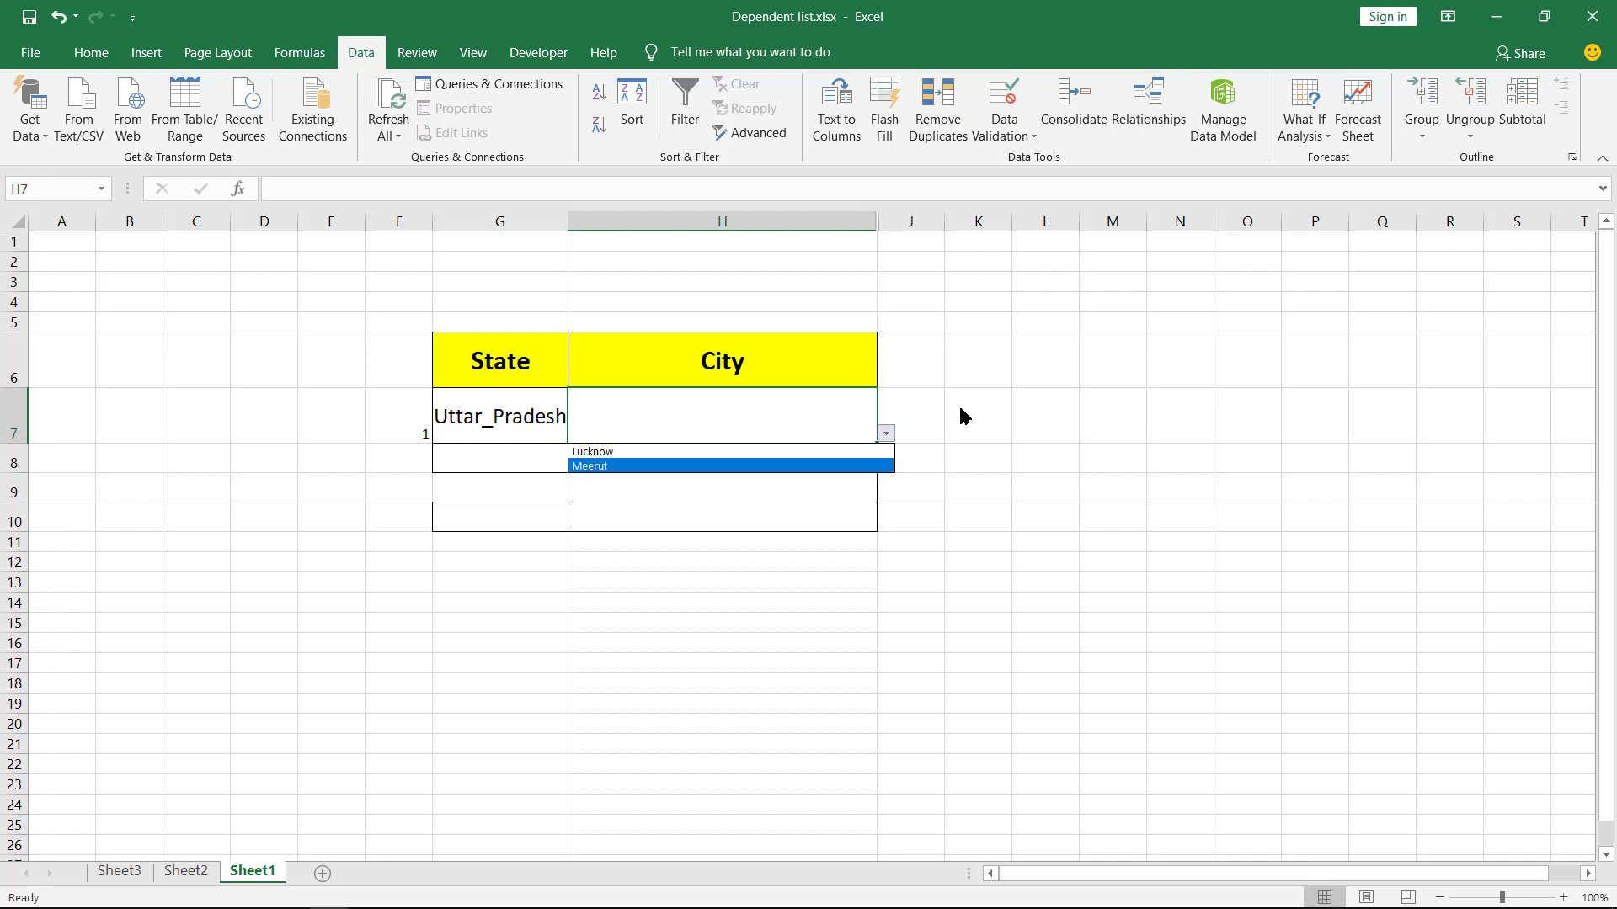
key(Up)
key(Return)
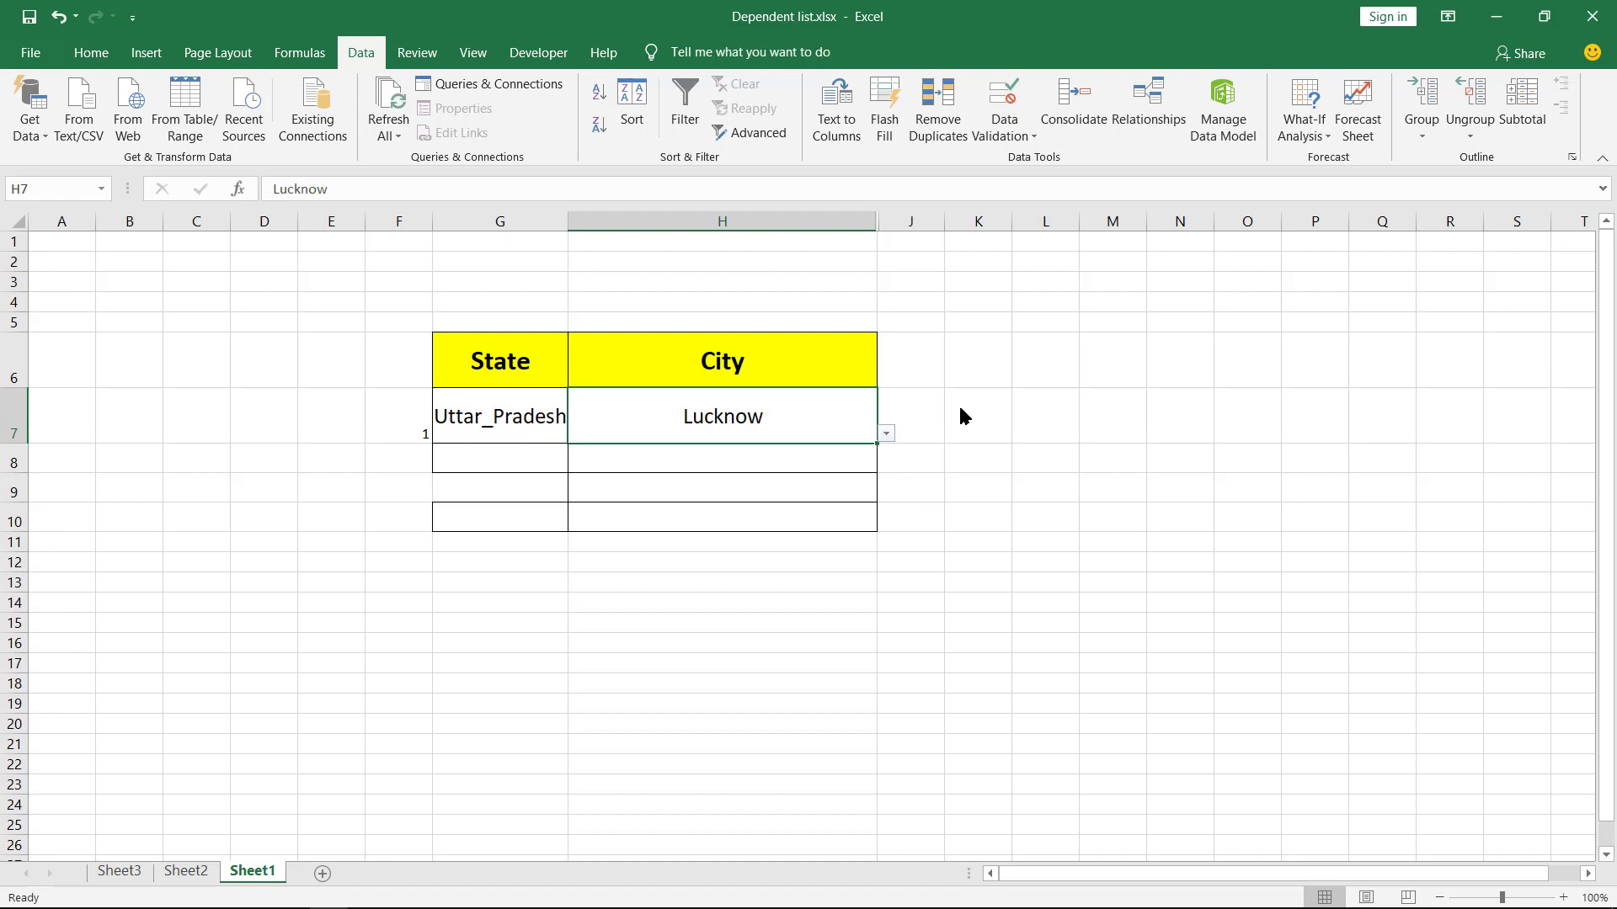
Step: Choose Uttarakhand as the State in G8 and Nainital as the City in H8 from their drop-down lists
key(Left)
key(Down)
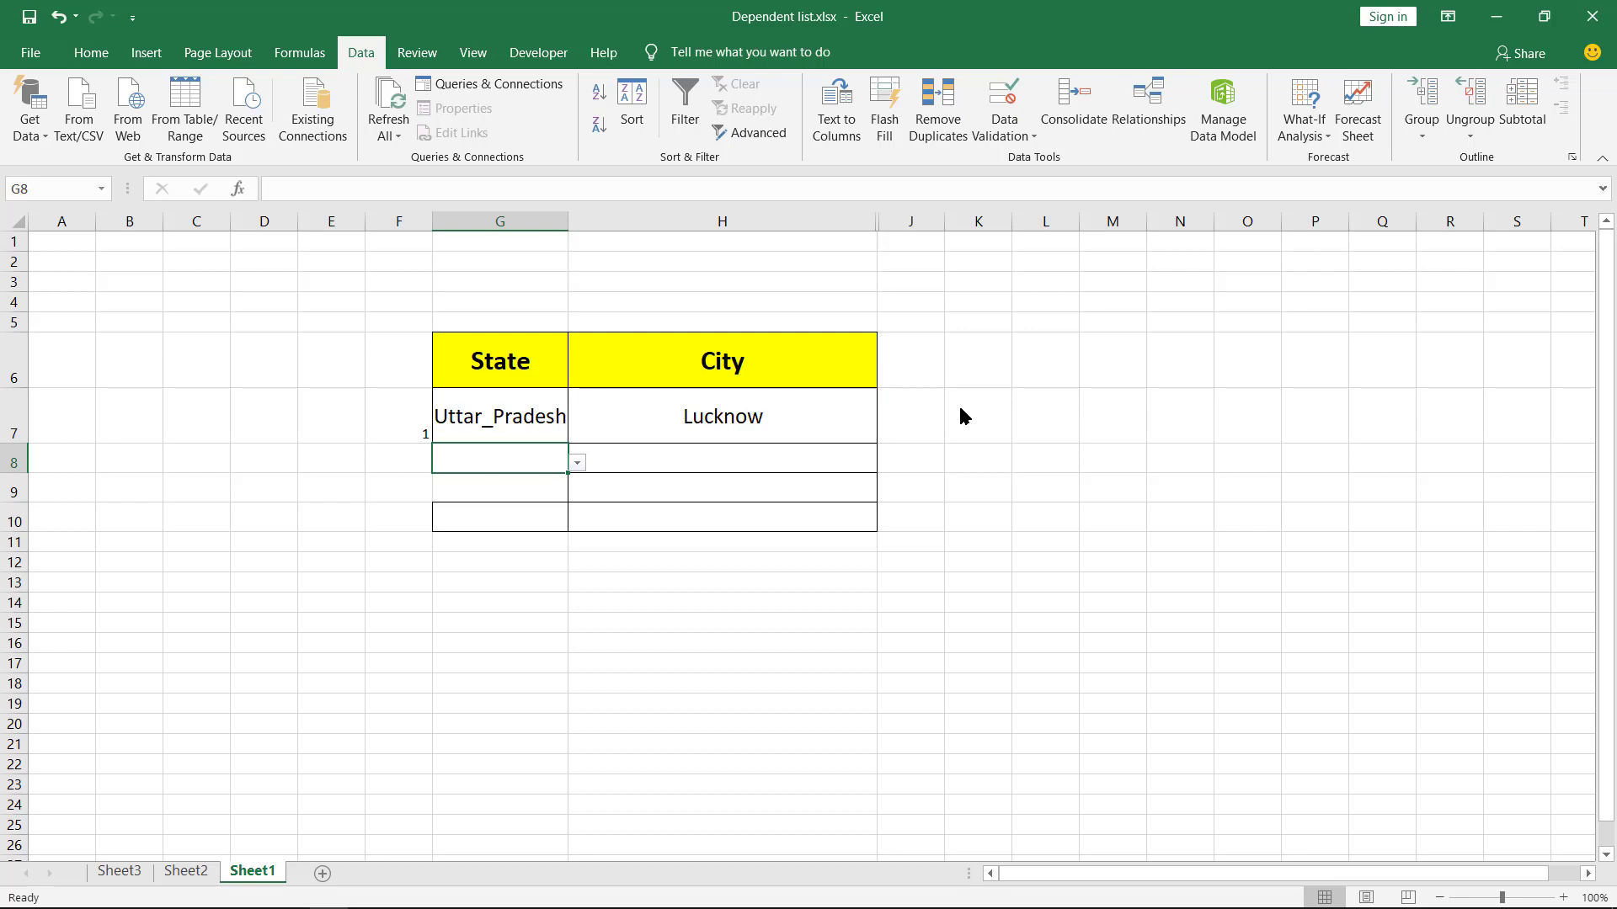
key(alt+Down)
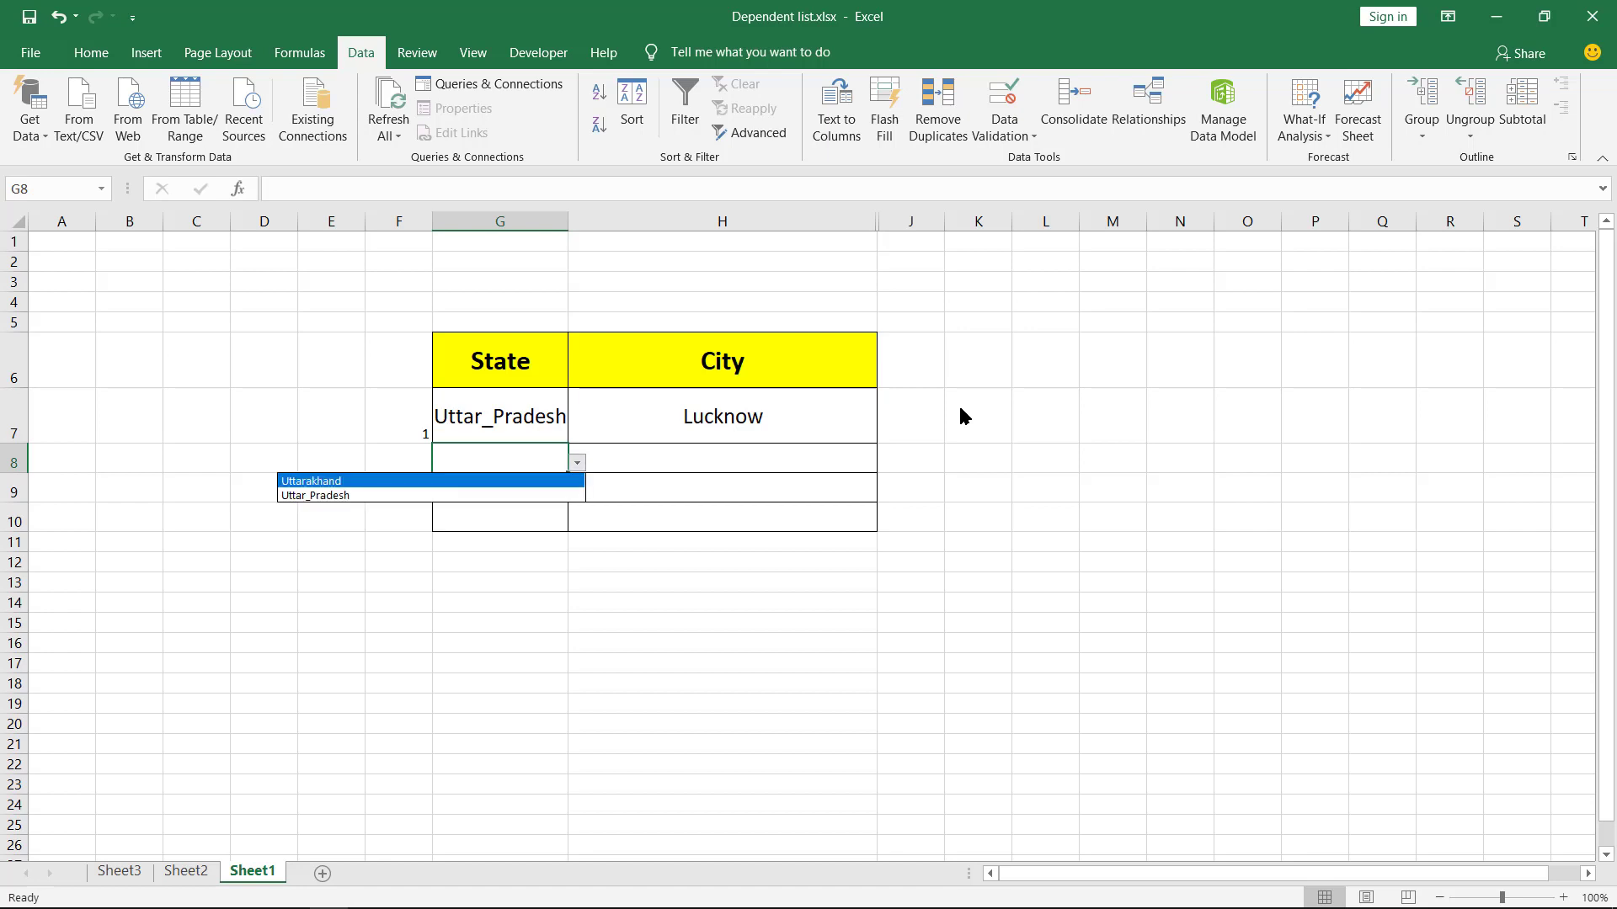
key(Return)
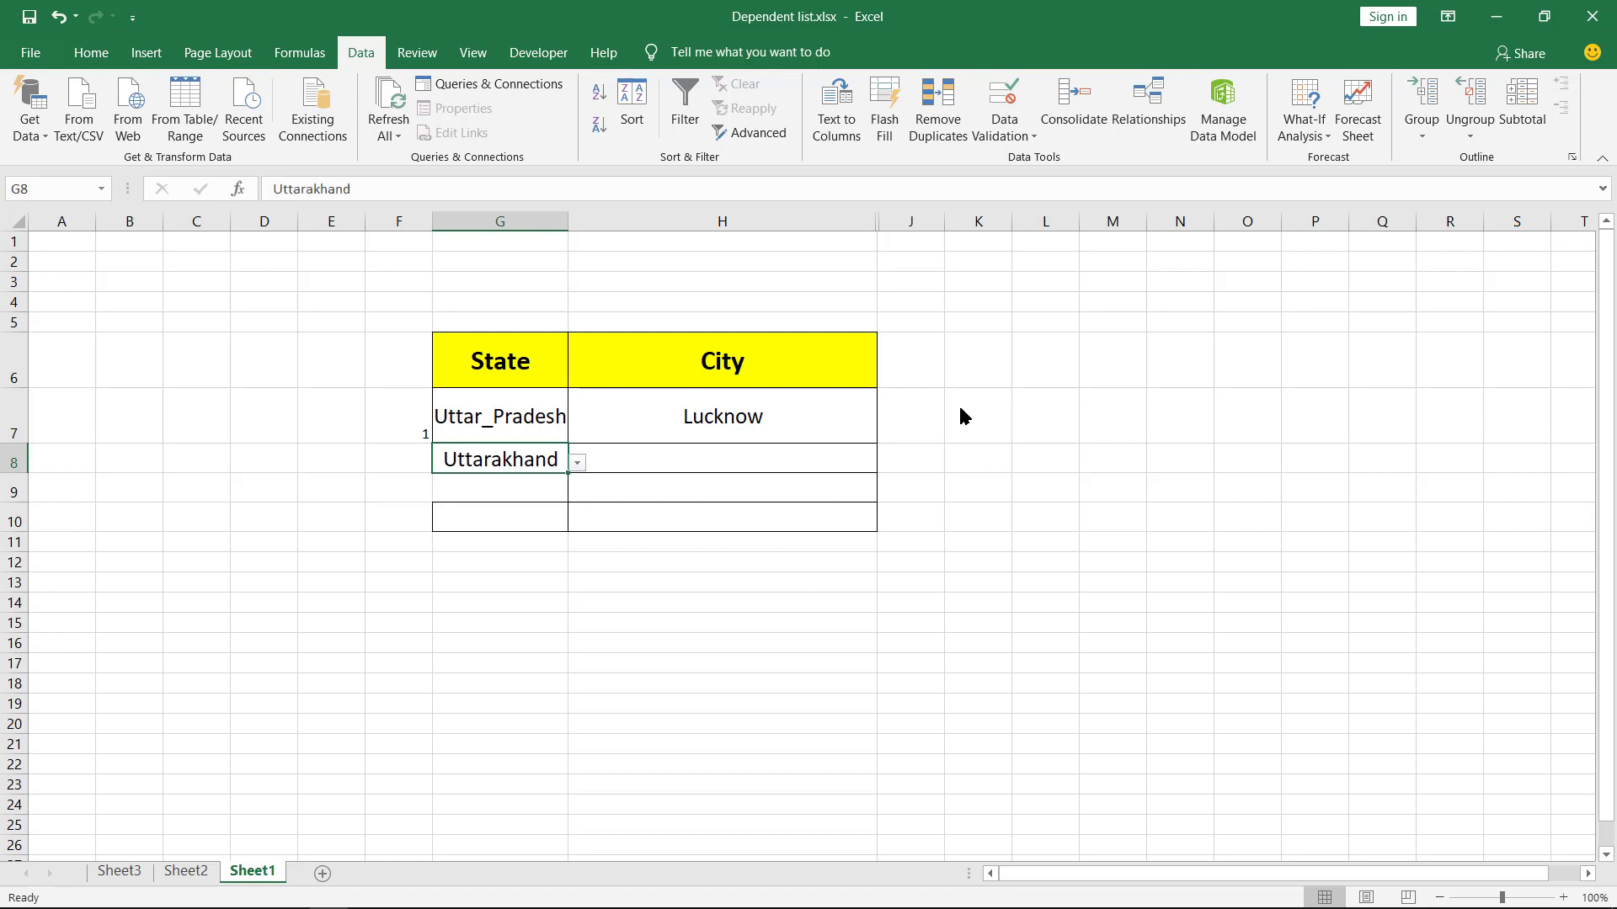
key(Right)
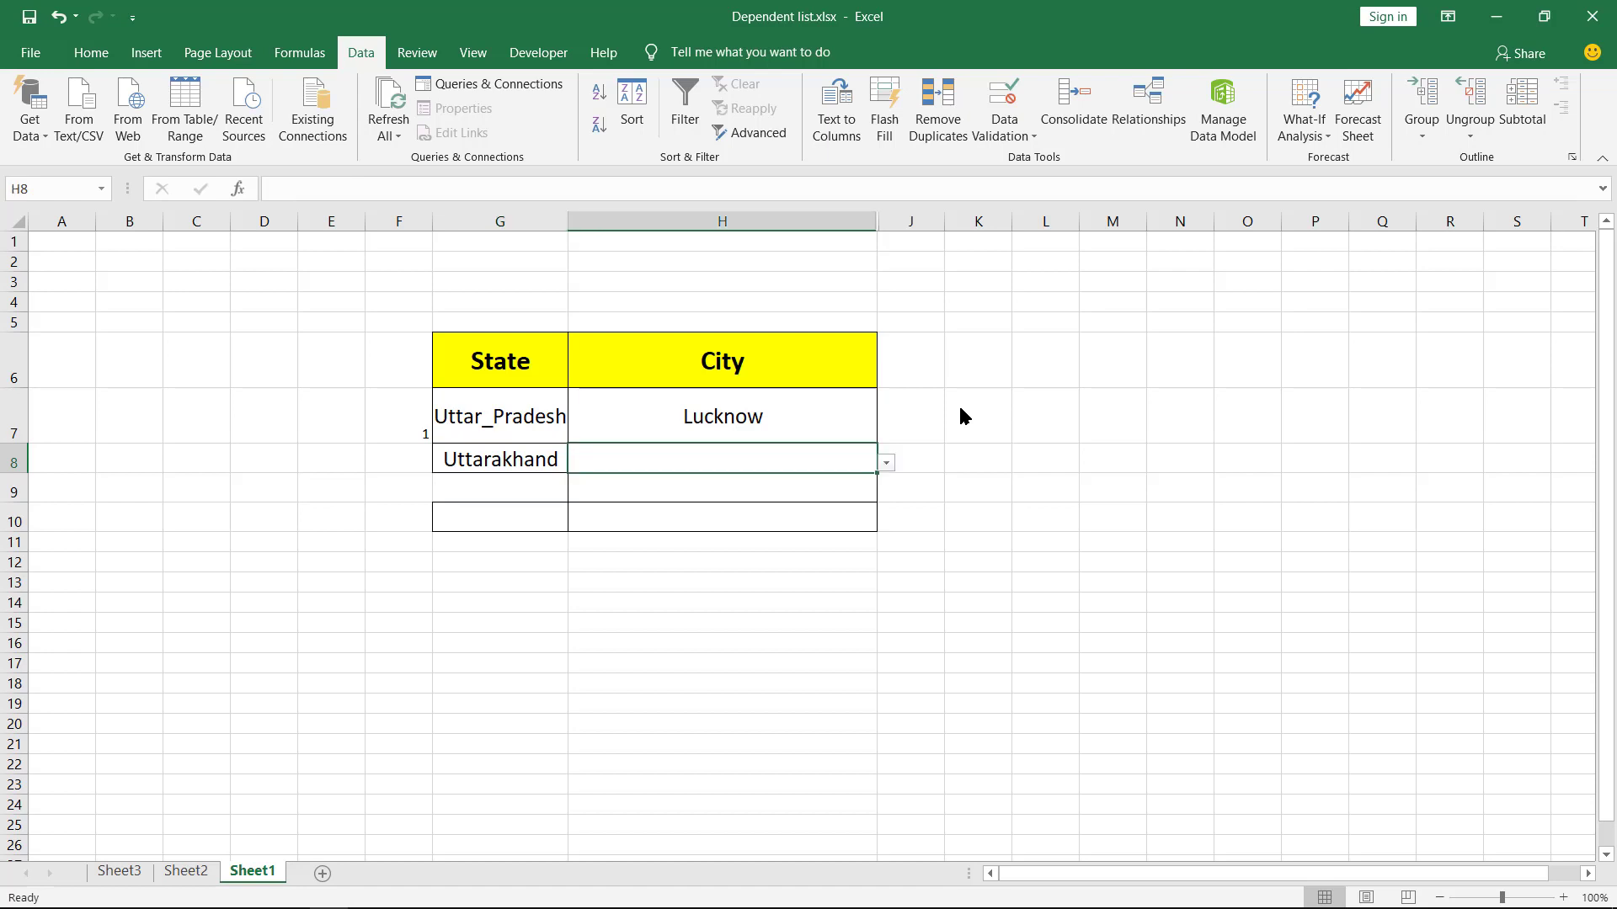
key(alt+Down)
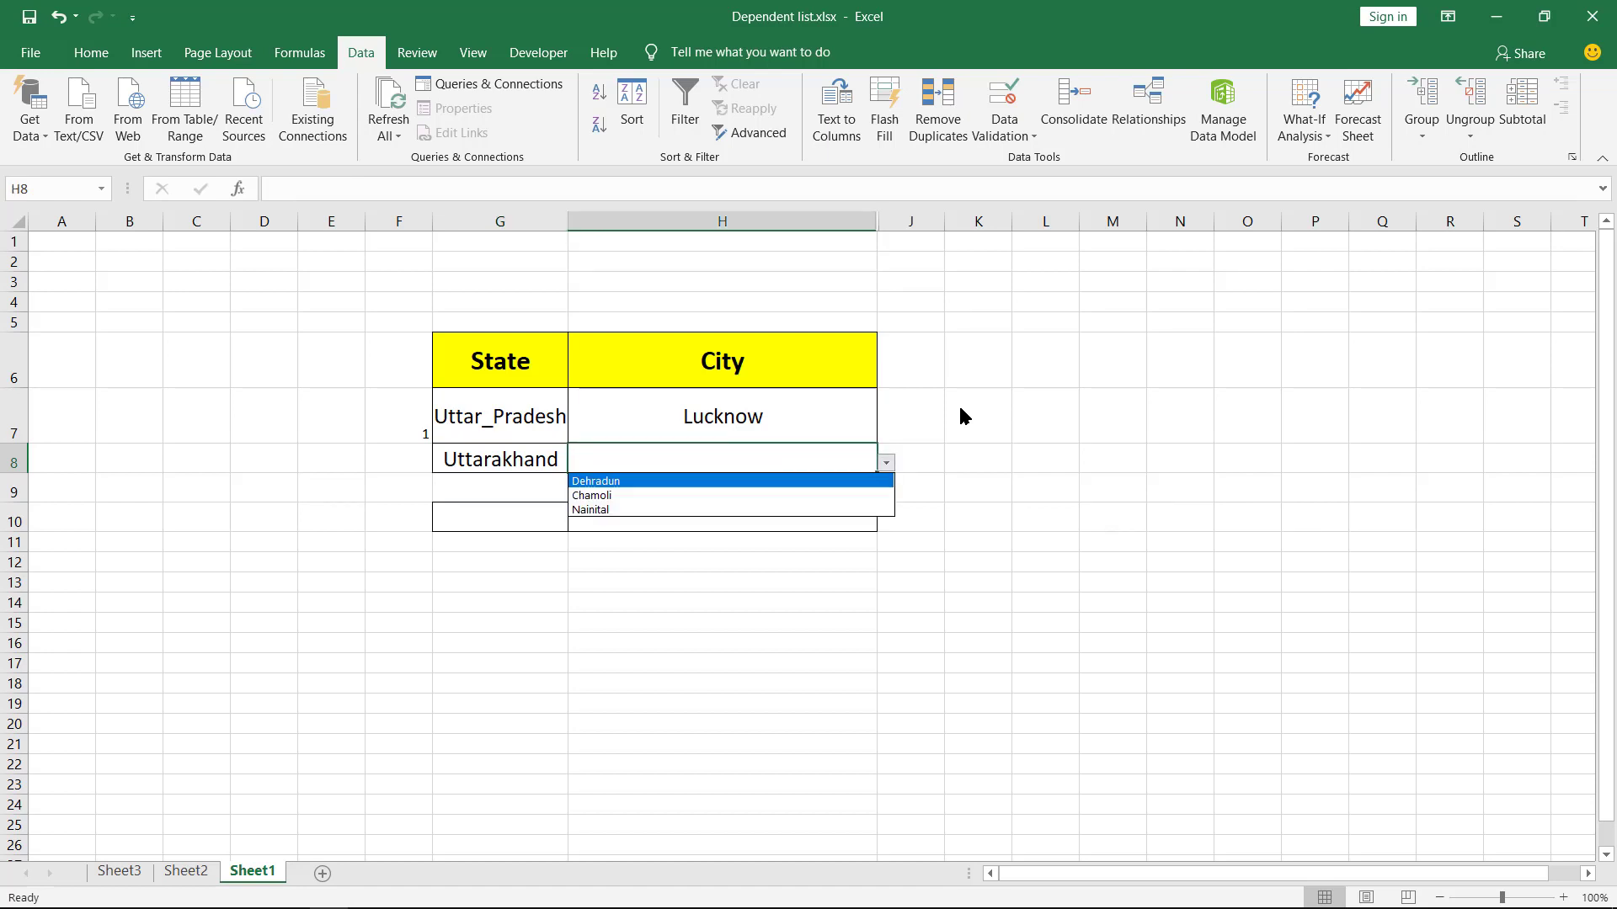
key(Down)
key(Down)
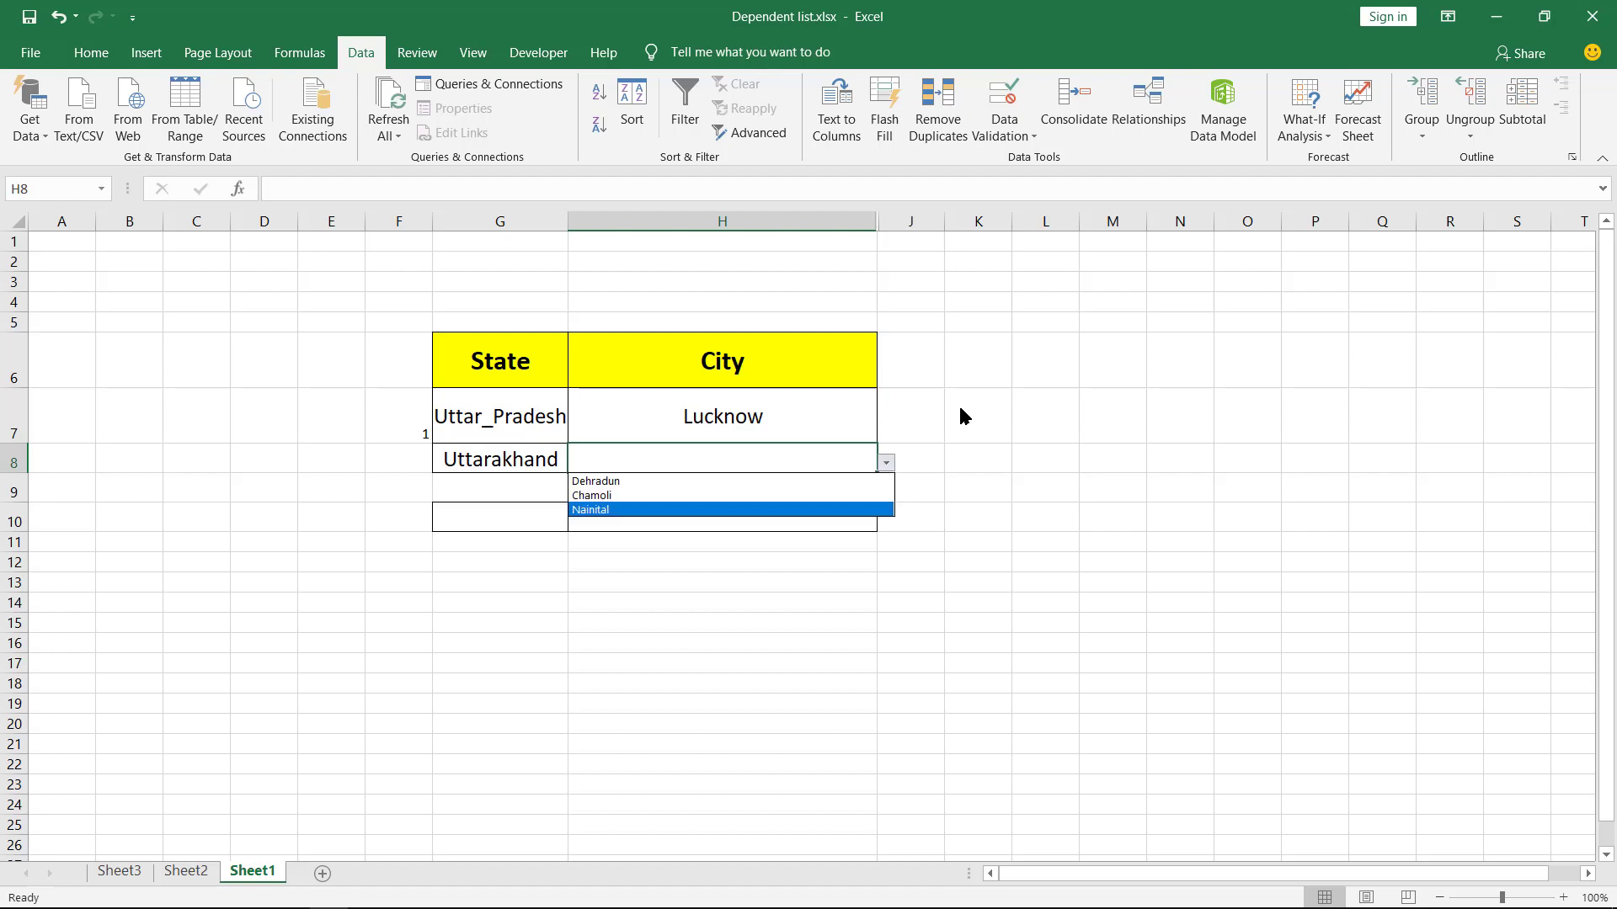
key(Return)
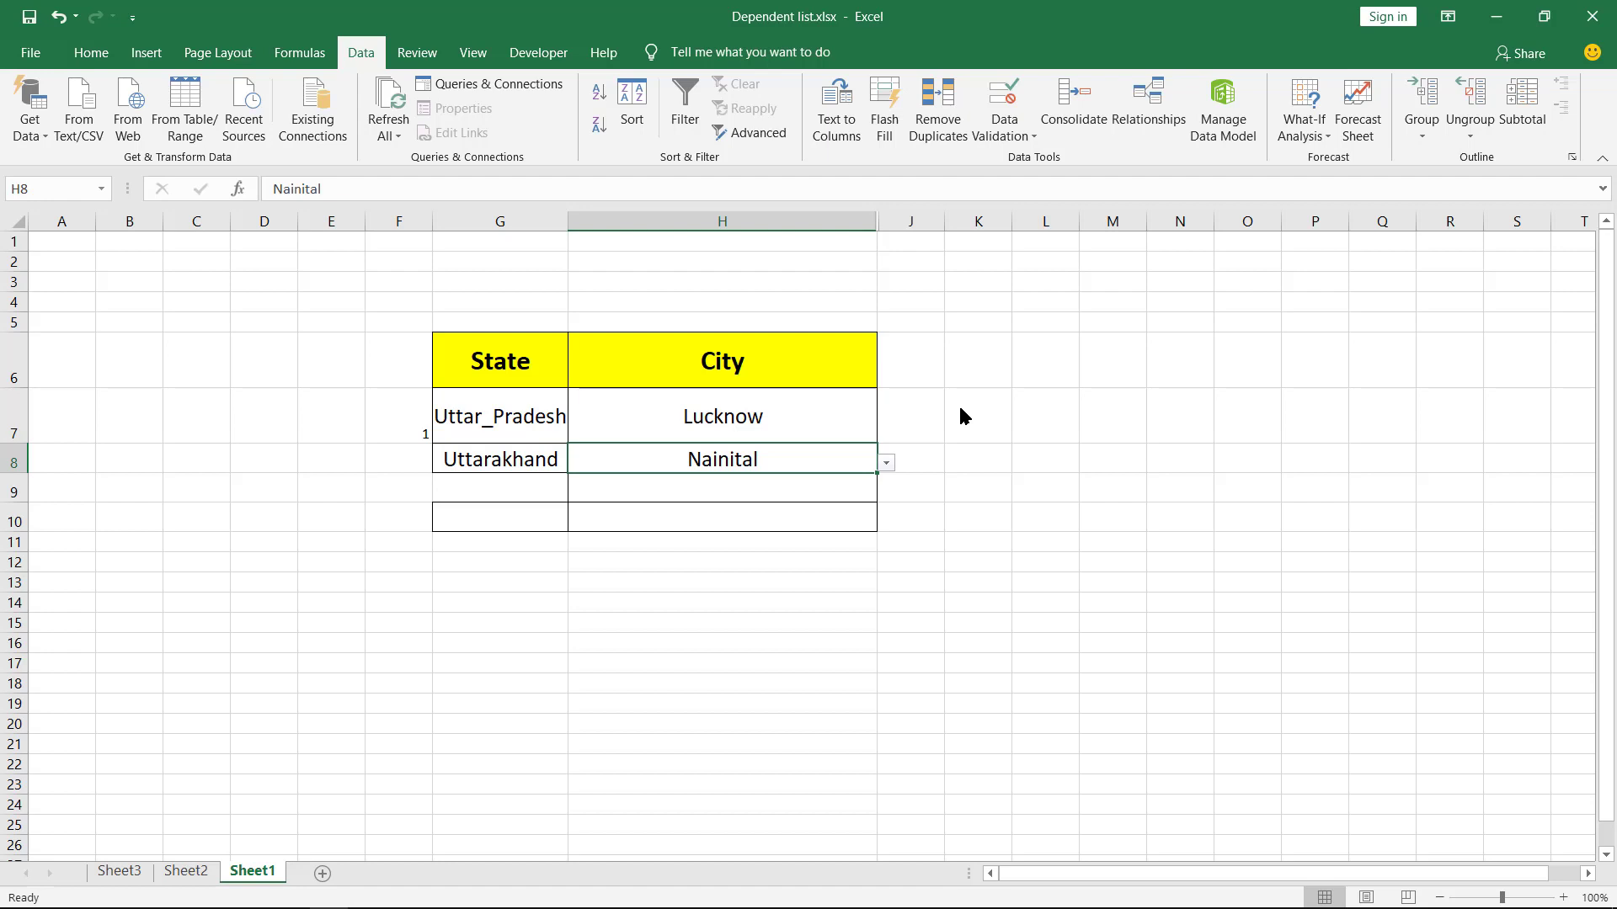
key(Return)
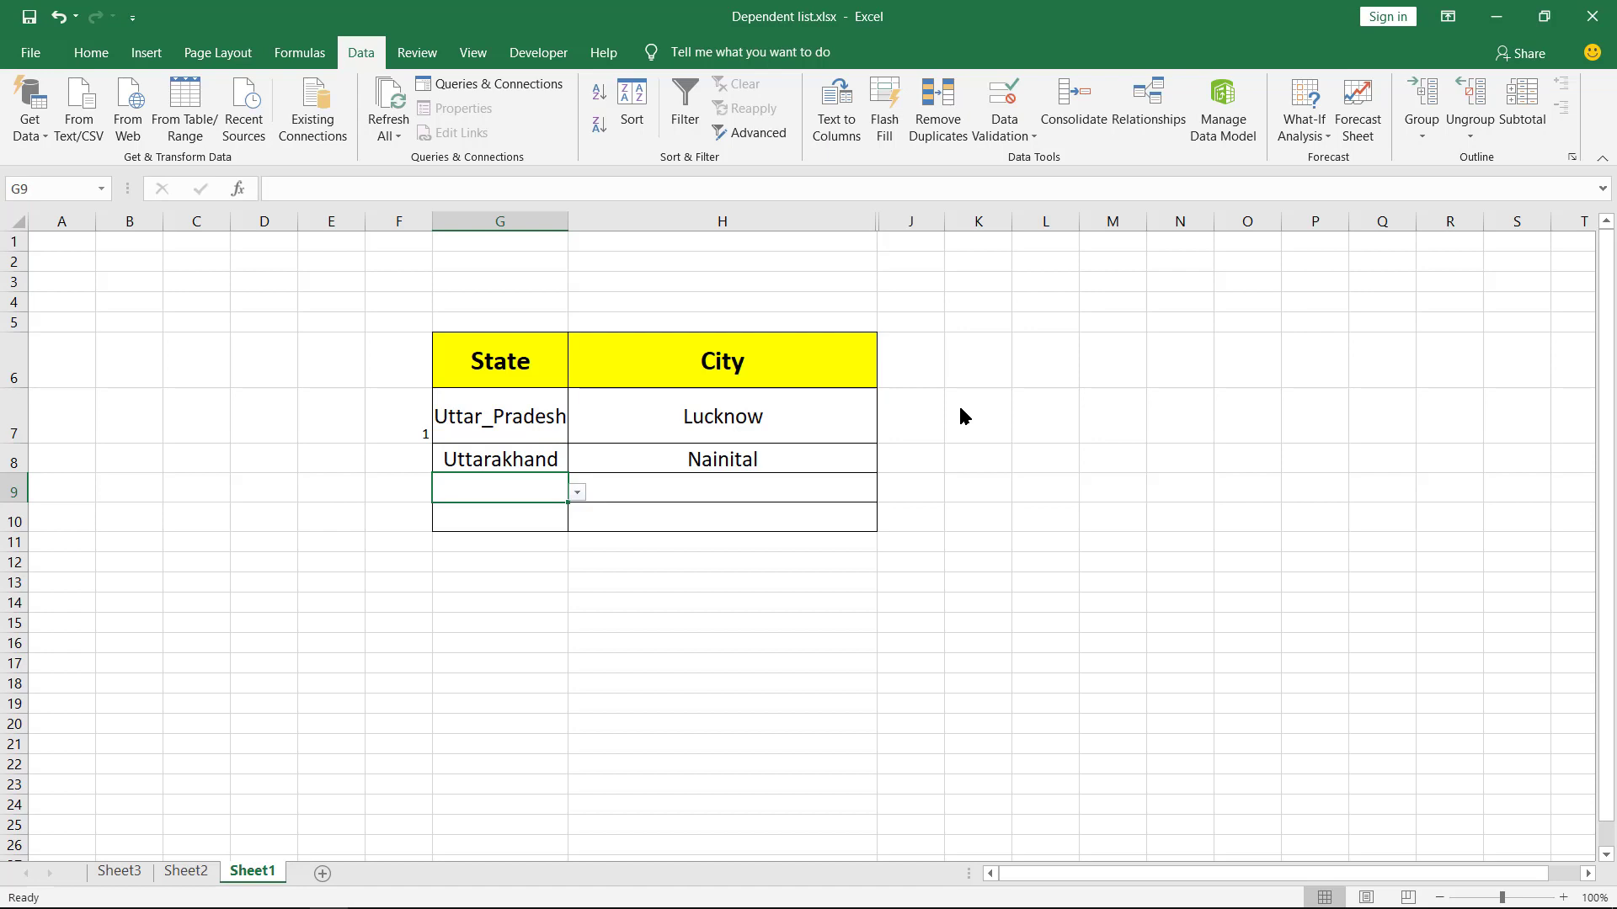
Step: On Sheet2, add the city Alahabad in C4, directly below Meerut in the Uttar Pradesh table
key(ctrl+Page_Up)
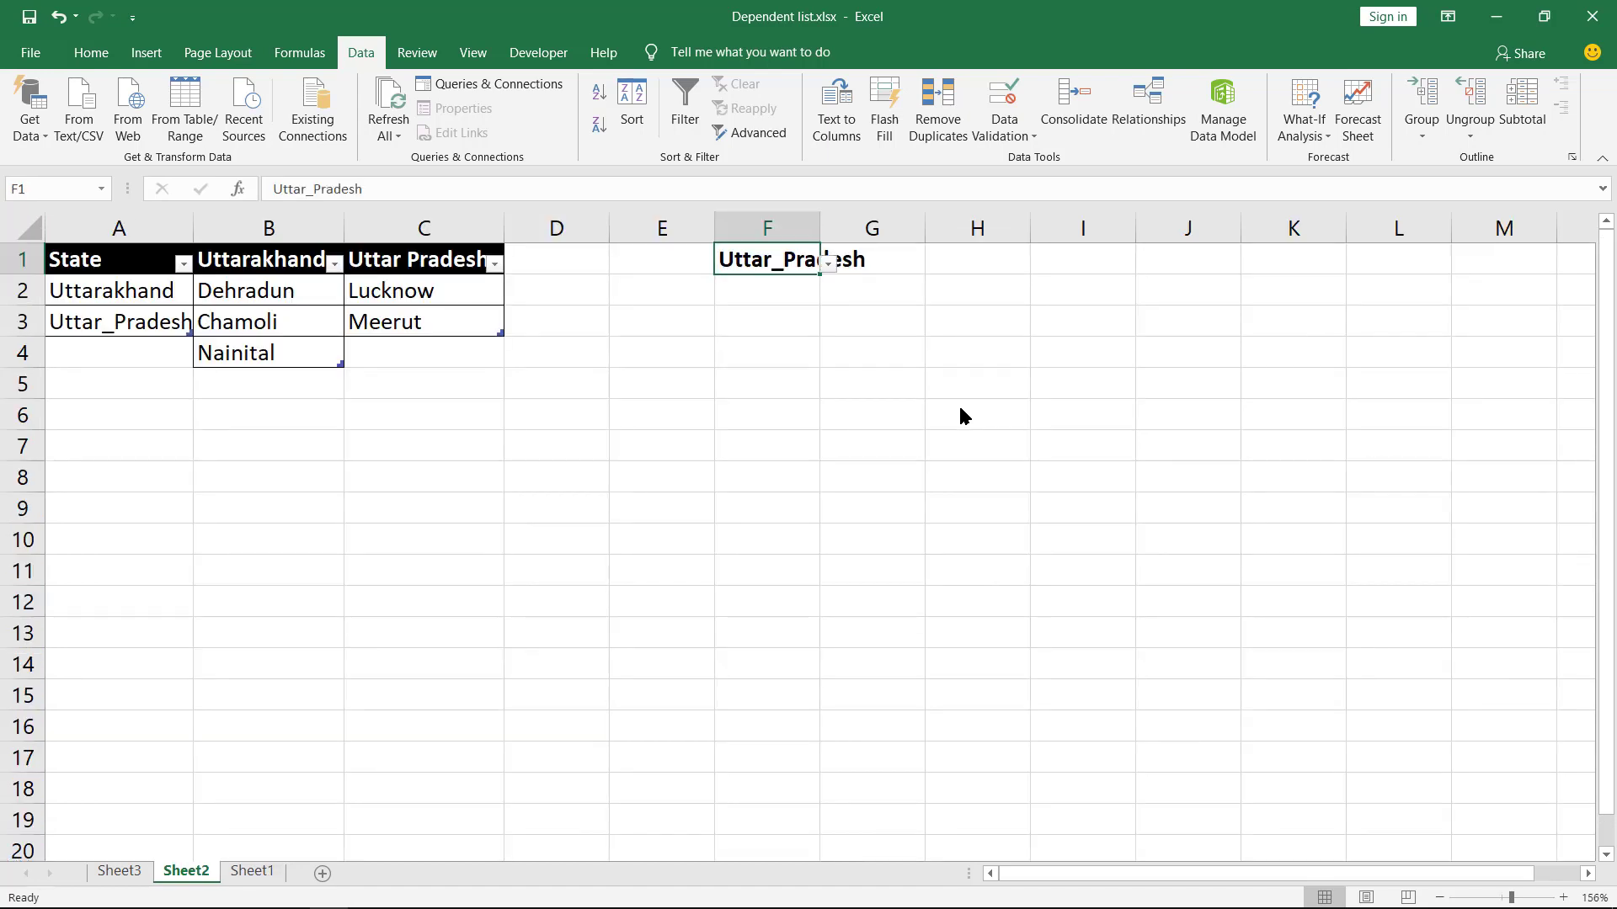
key(Right)
key(Left)
key(Down)
key(Down)
key(Down)
key(Left)
key(Left)
key(Left)
key(Left)
key(Right)
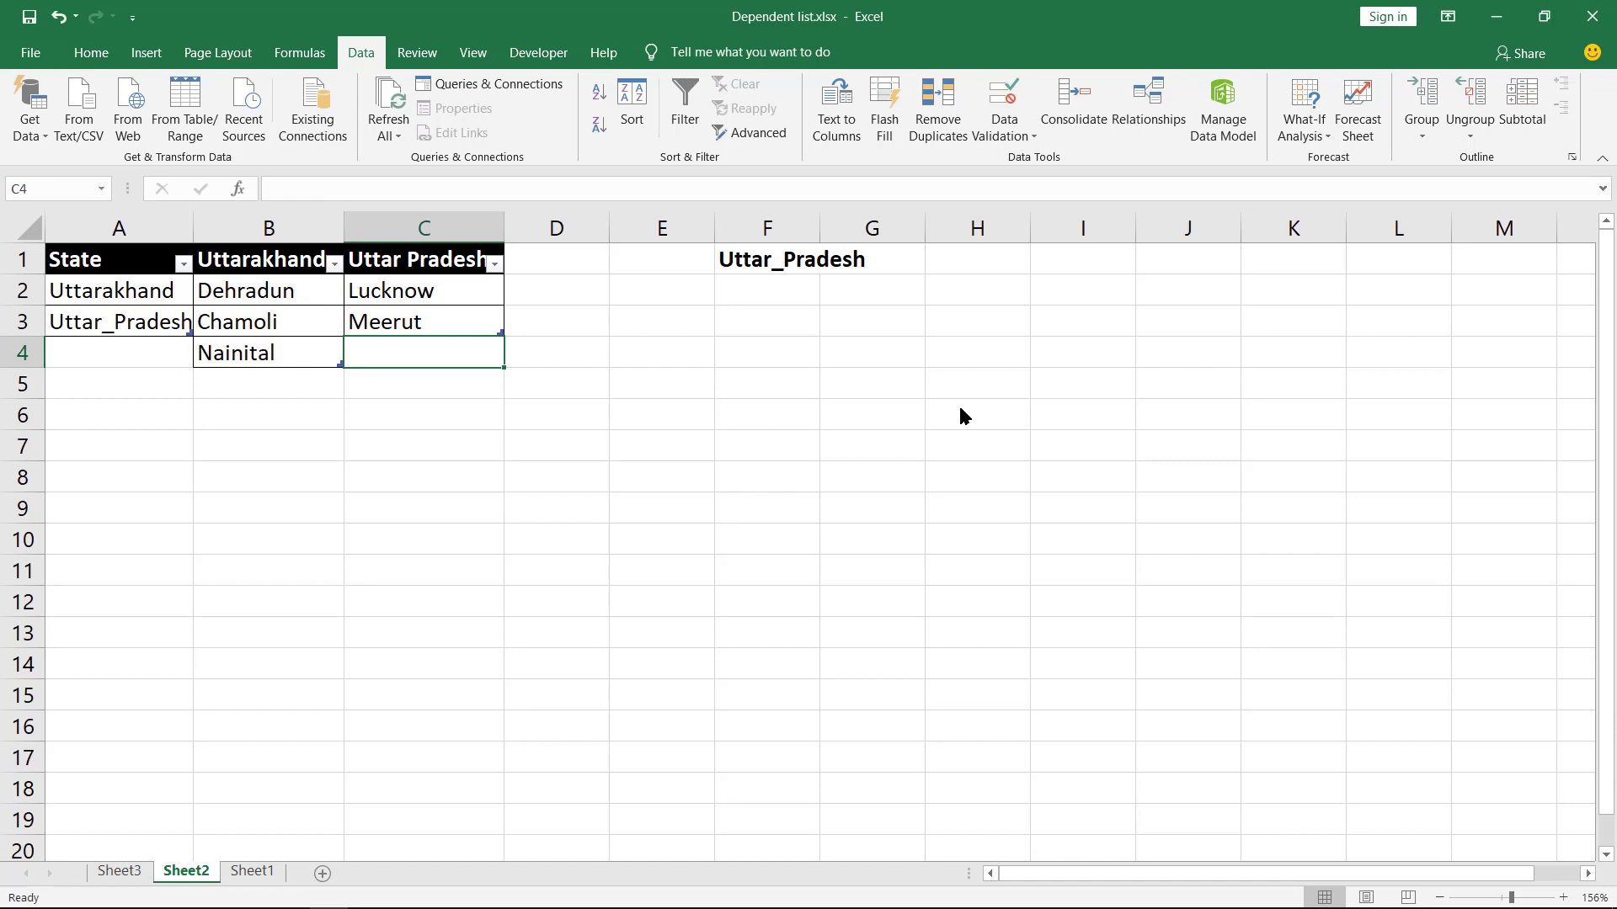
key(Up)
key(Down)
text(L)
key(BackSpace)
key(BackSpace)
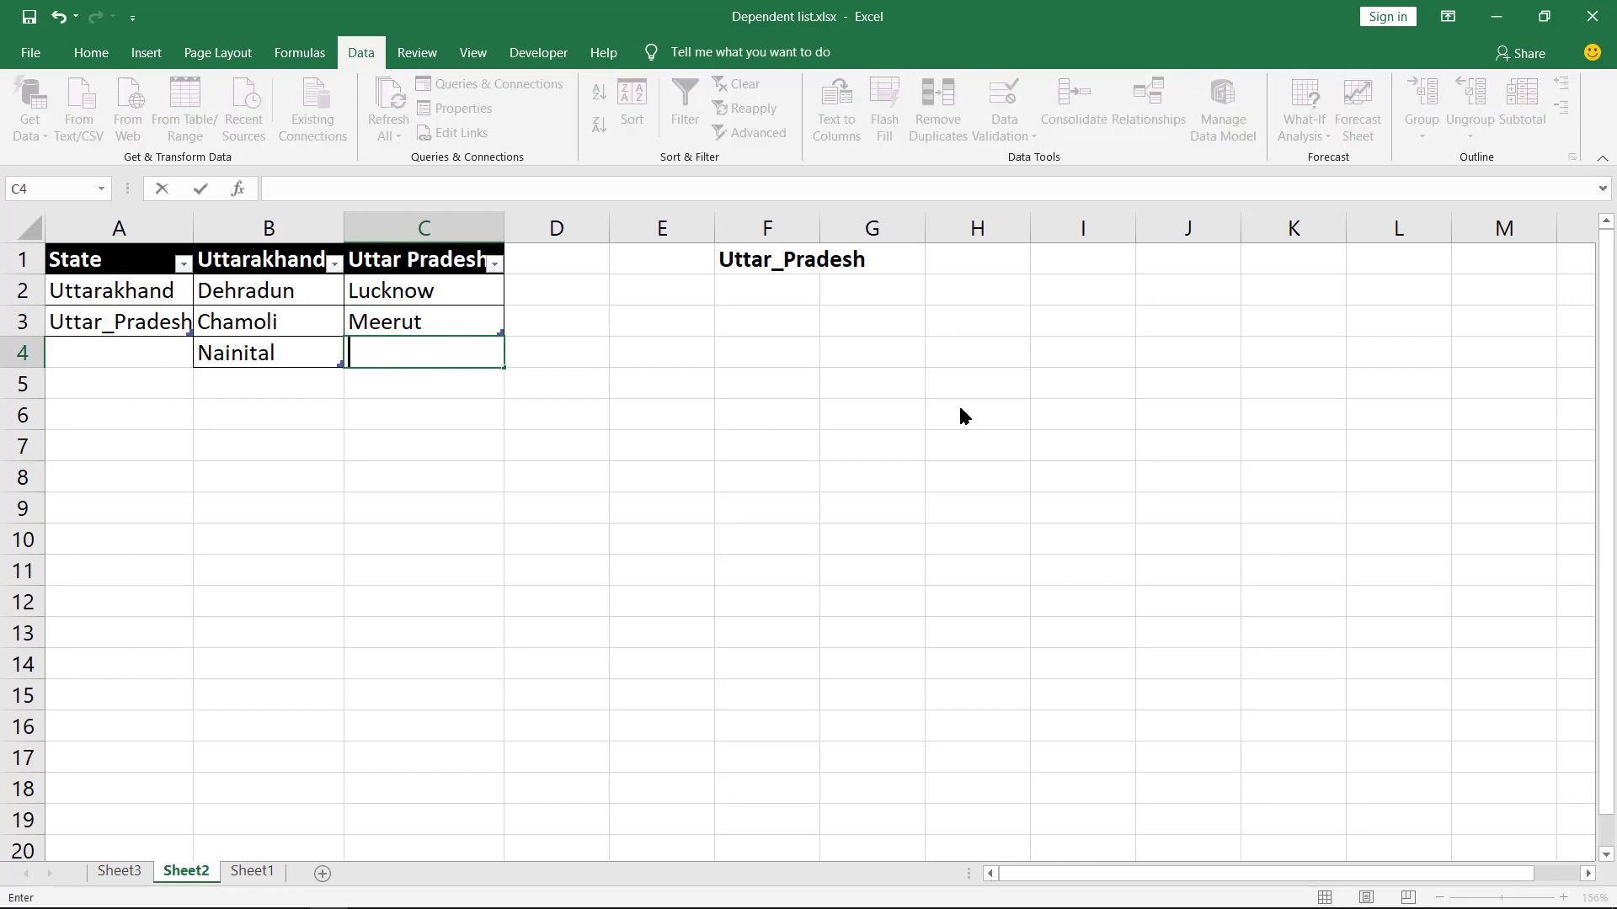
text(Alahabad)
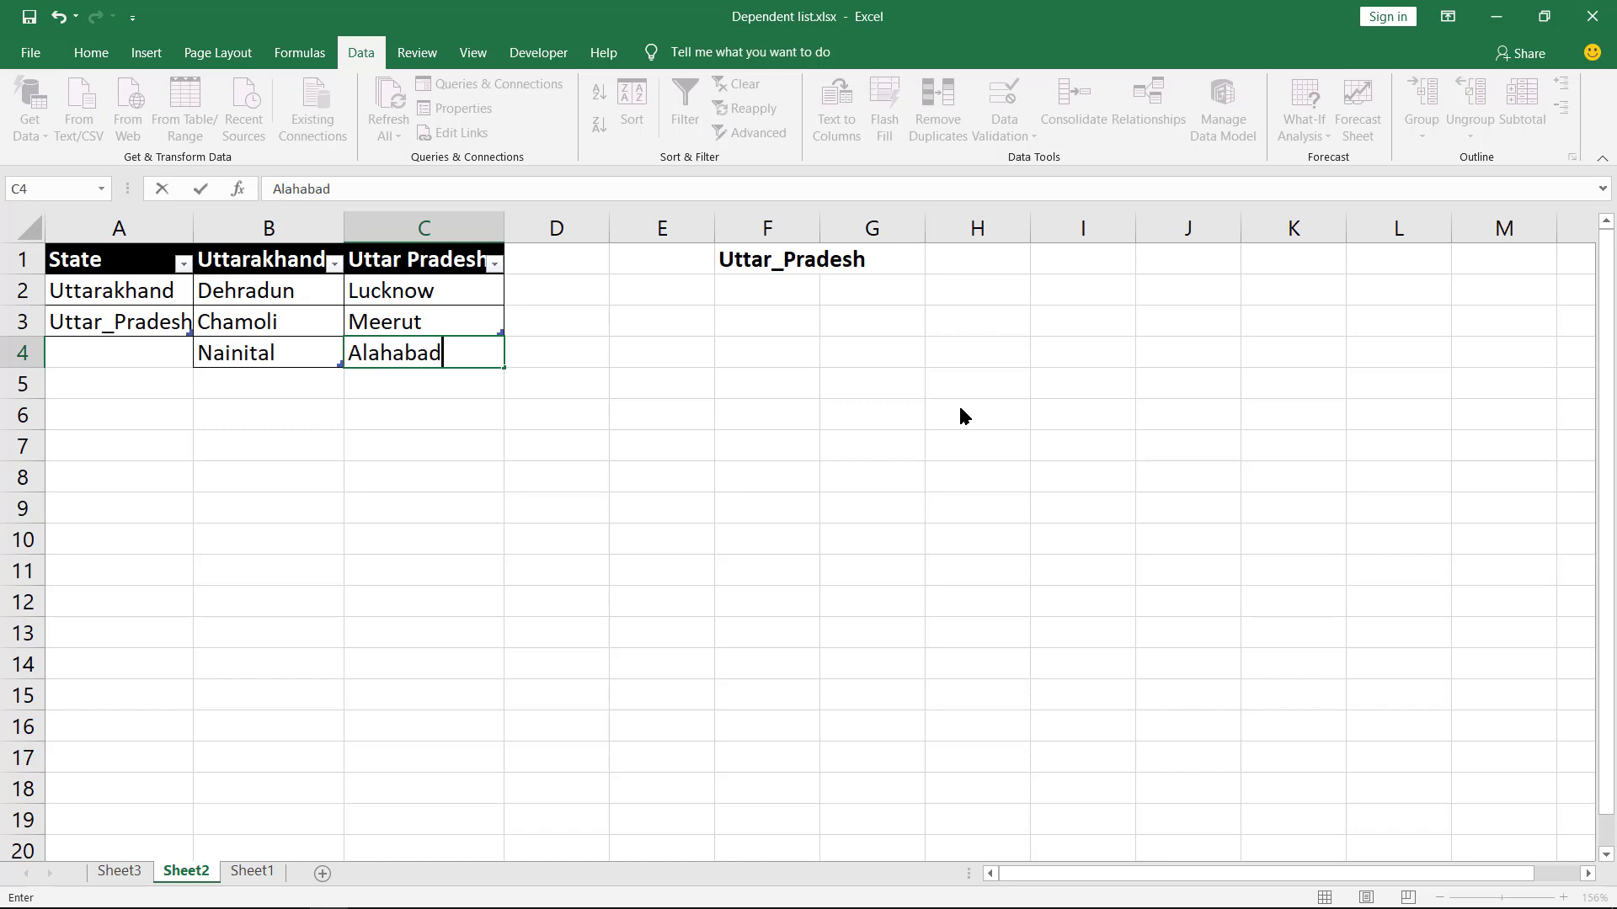
key(Return)
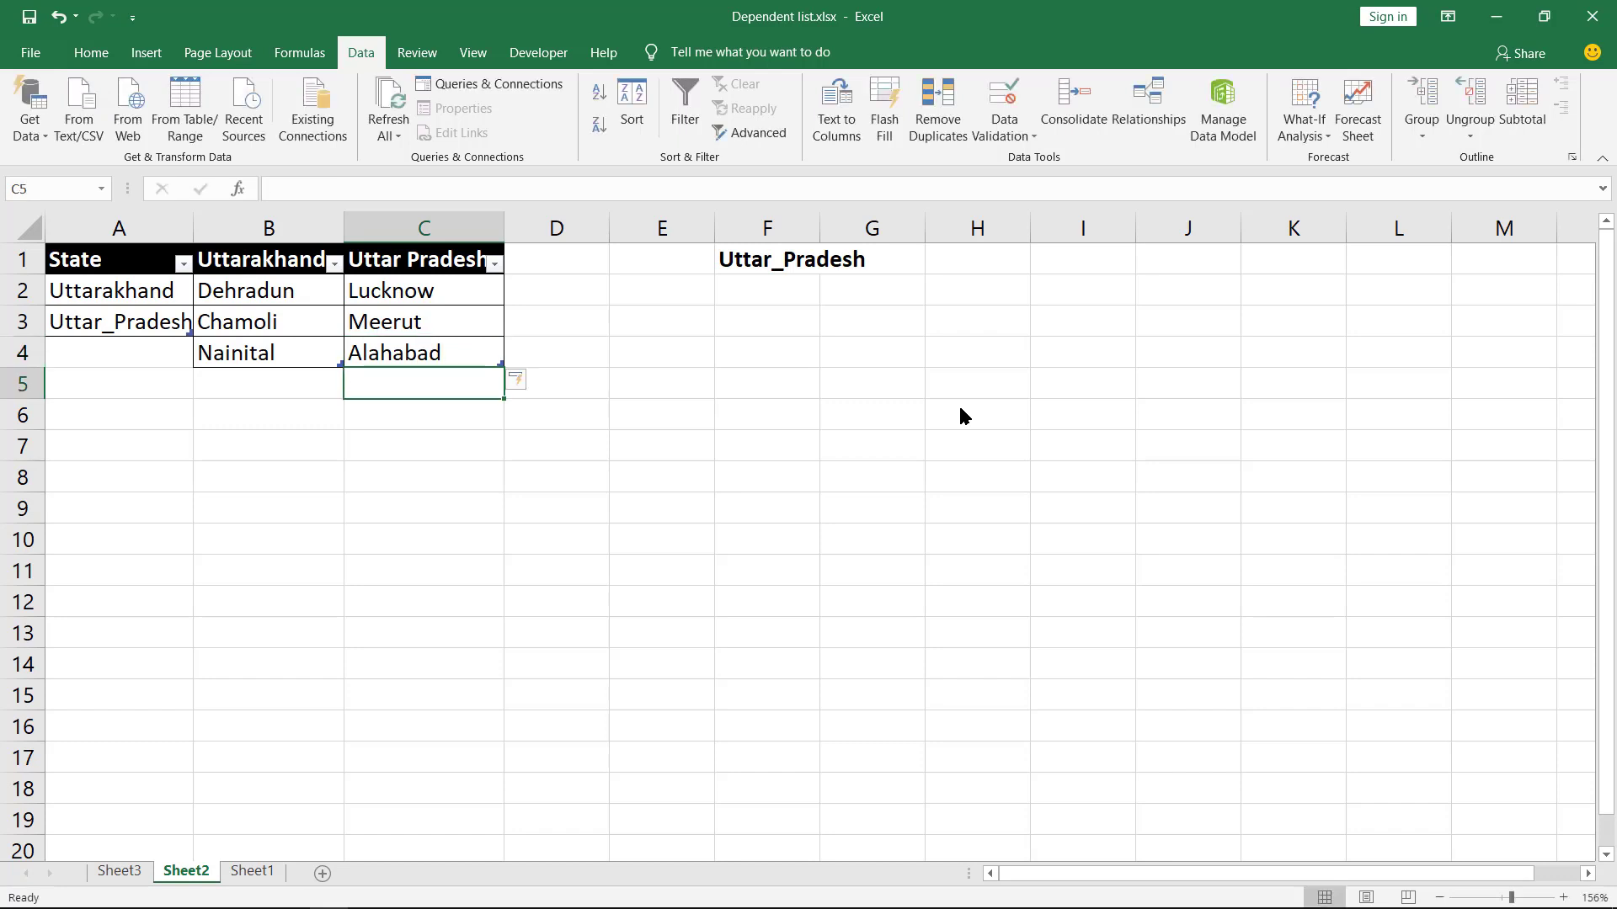
Step: On Sheet1, choose Uttar_Pradesh as the State in G9 from its drop-down list
key(Up)
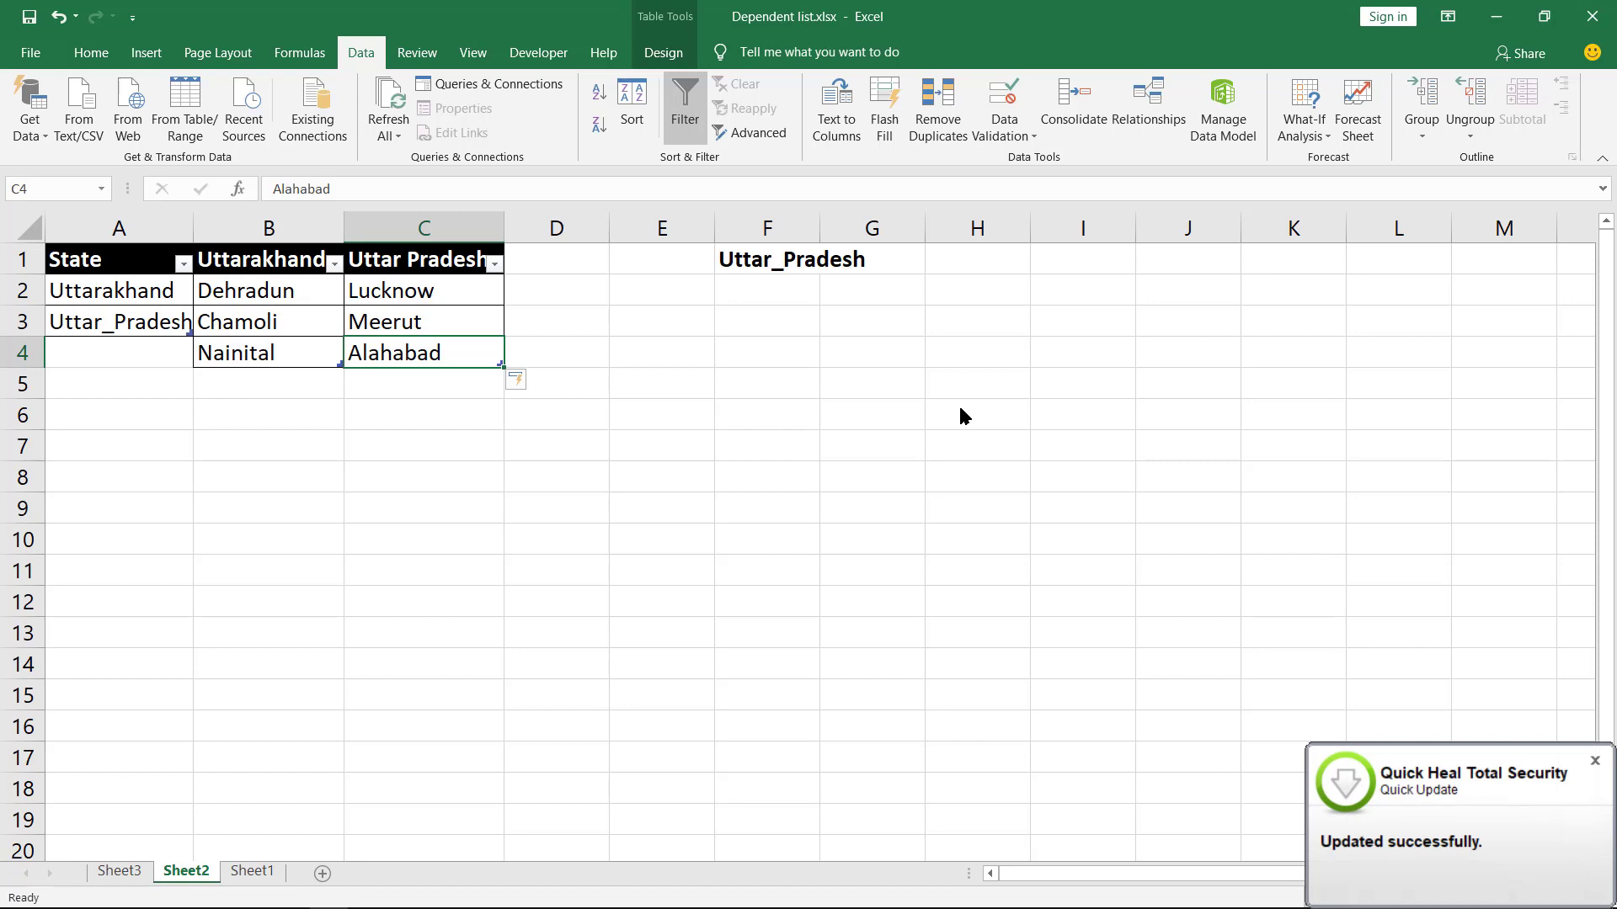
key(ctrl+Page_Down)
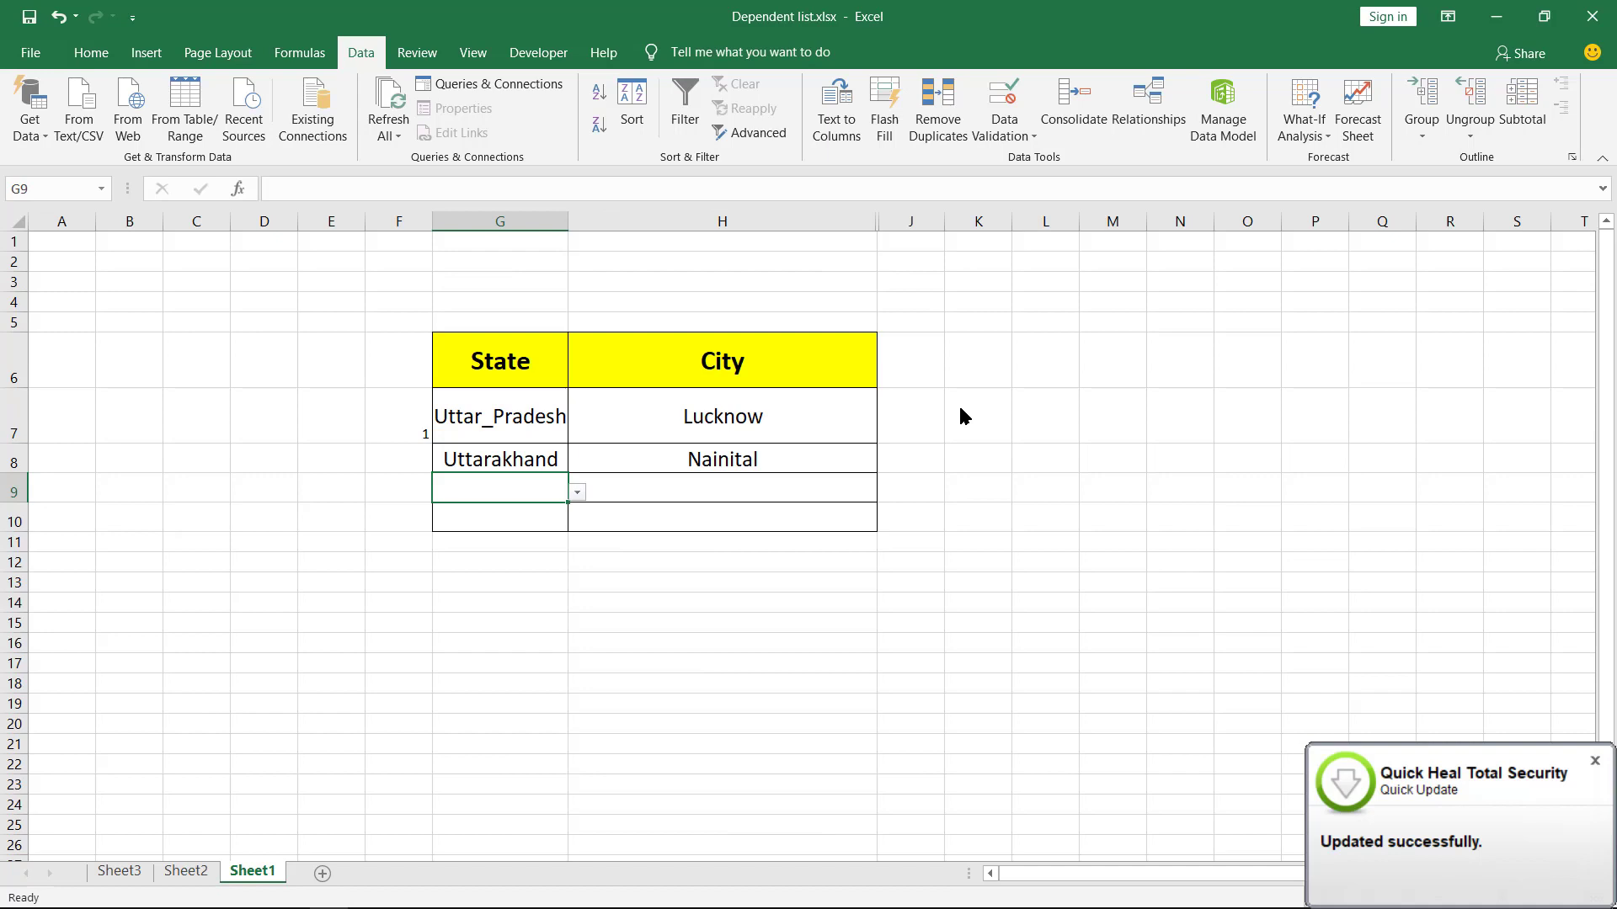
key(alt+Down)
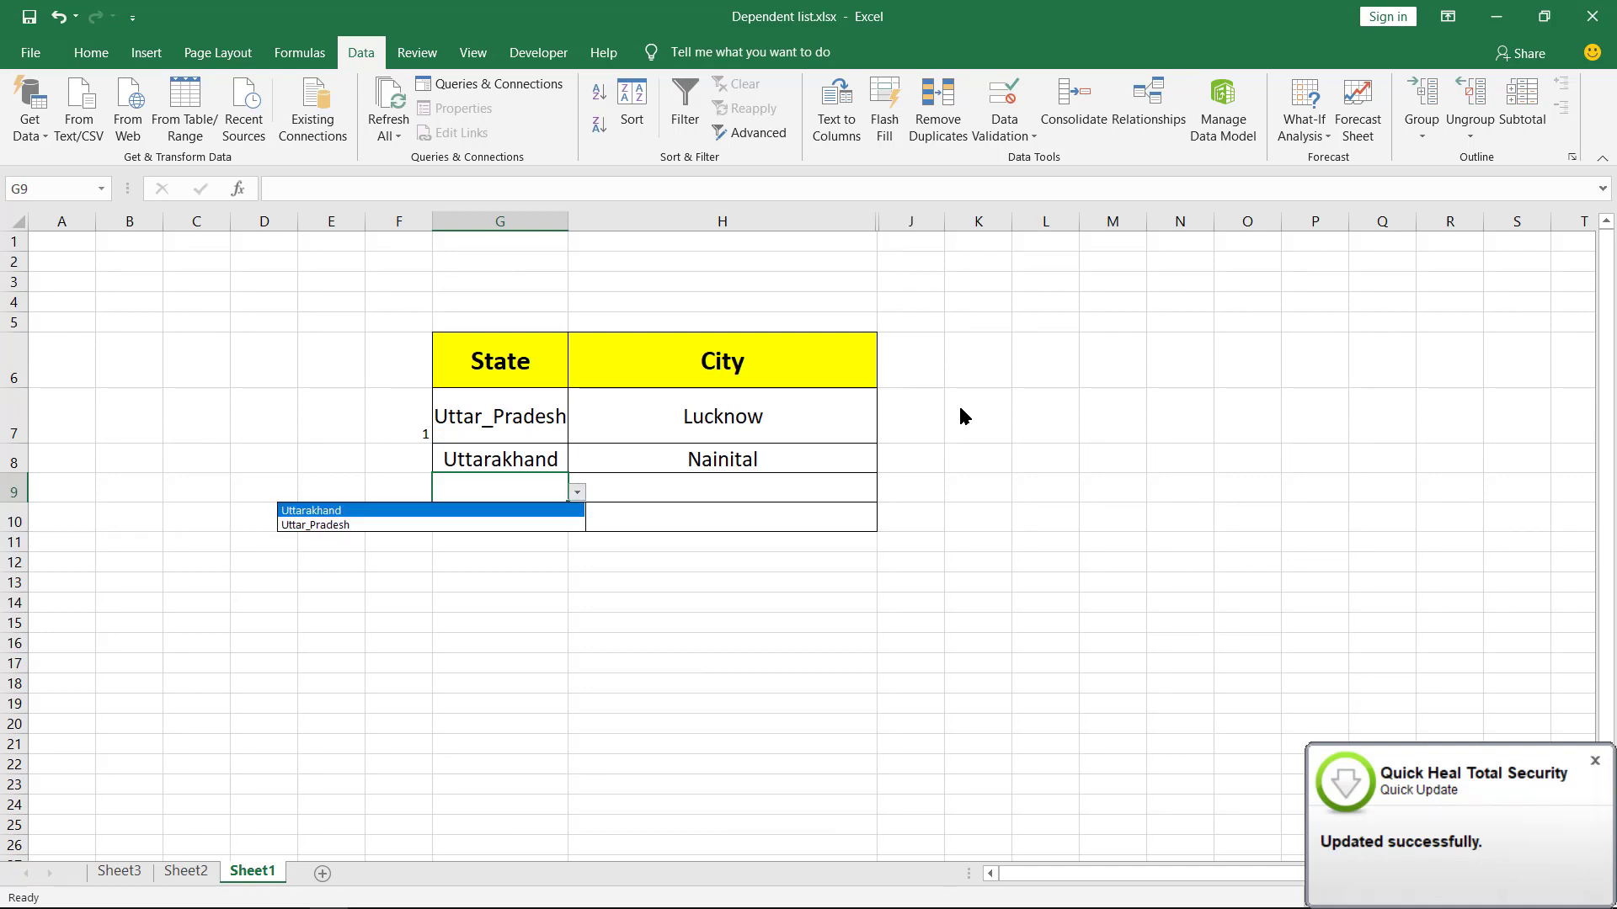
key(Down)
key(Return)
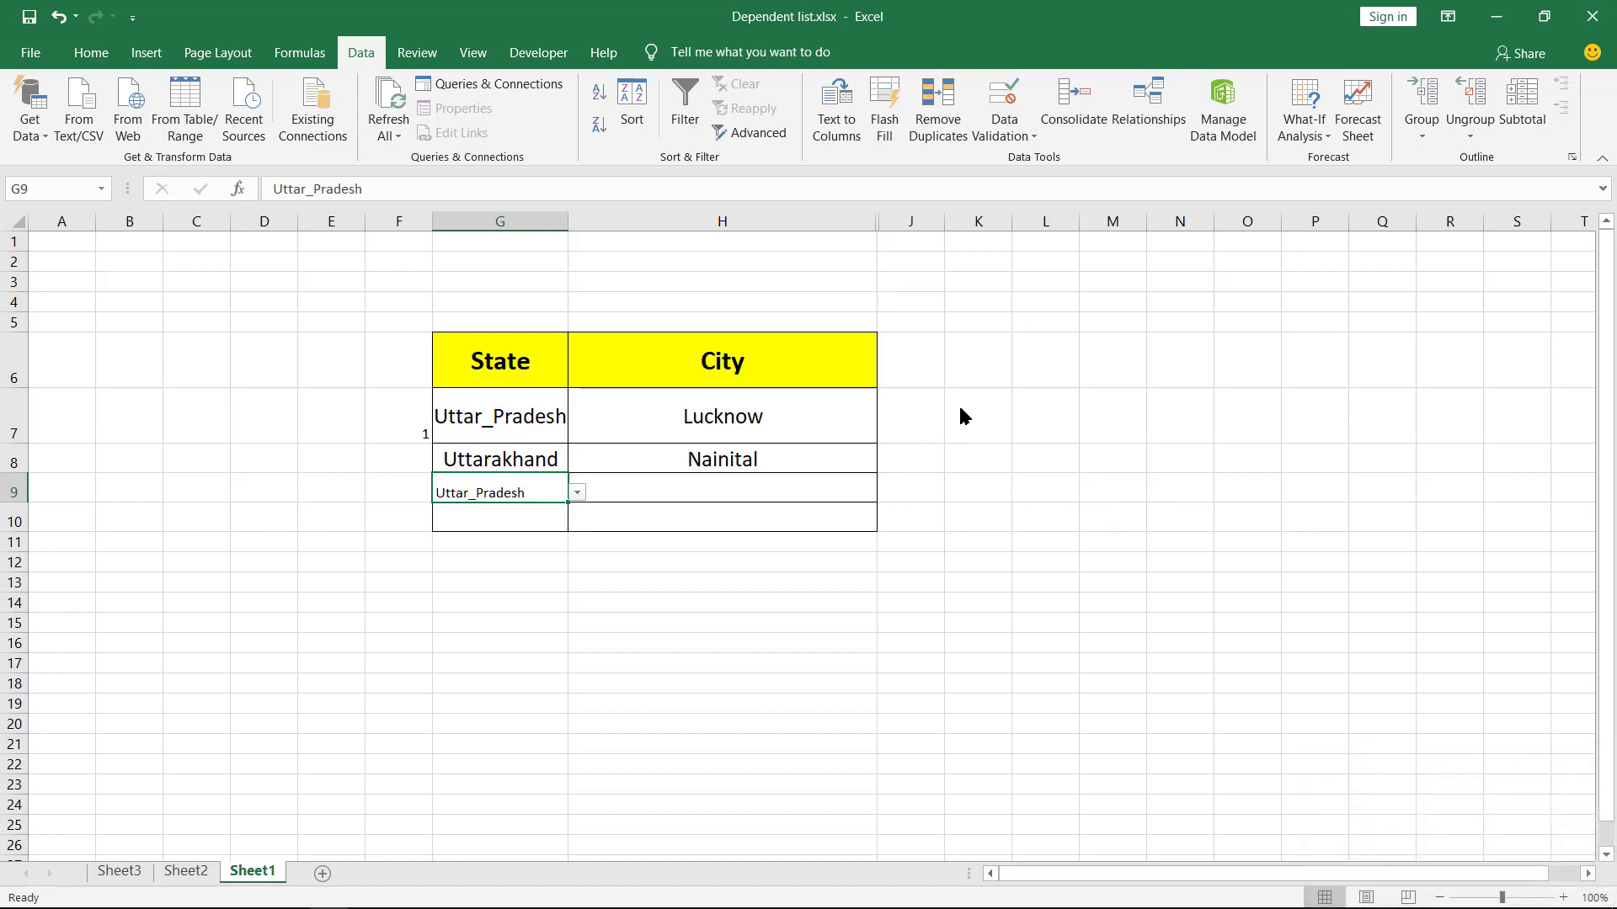
Step: Choose the newly added city Alahabad in H9 from the dependent City drop-down list
key(Right)
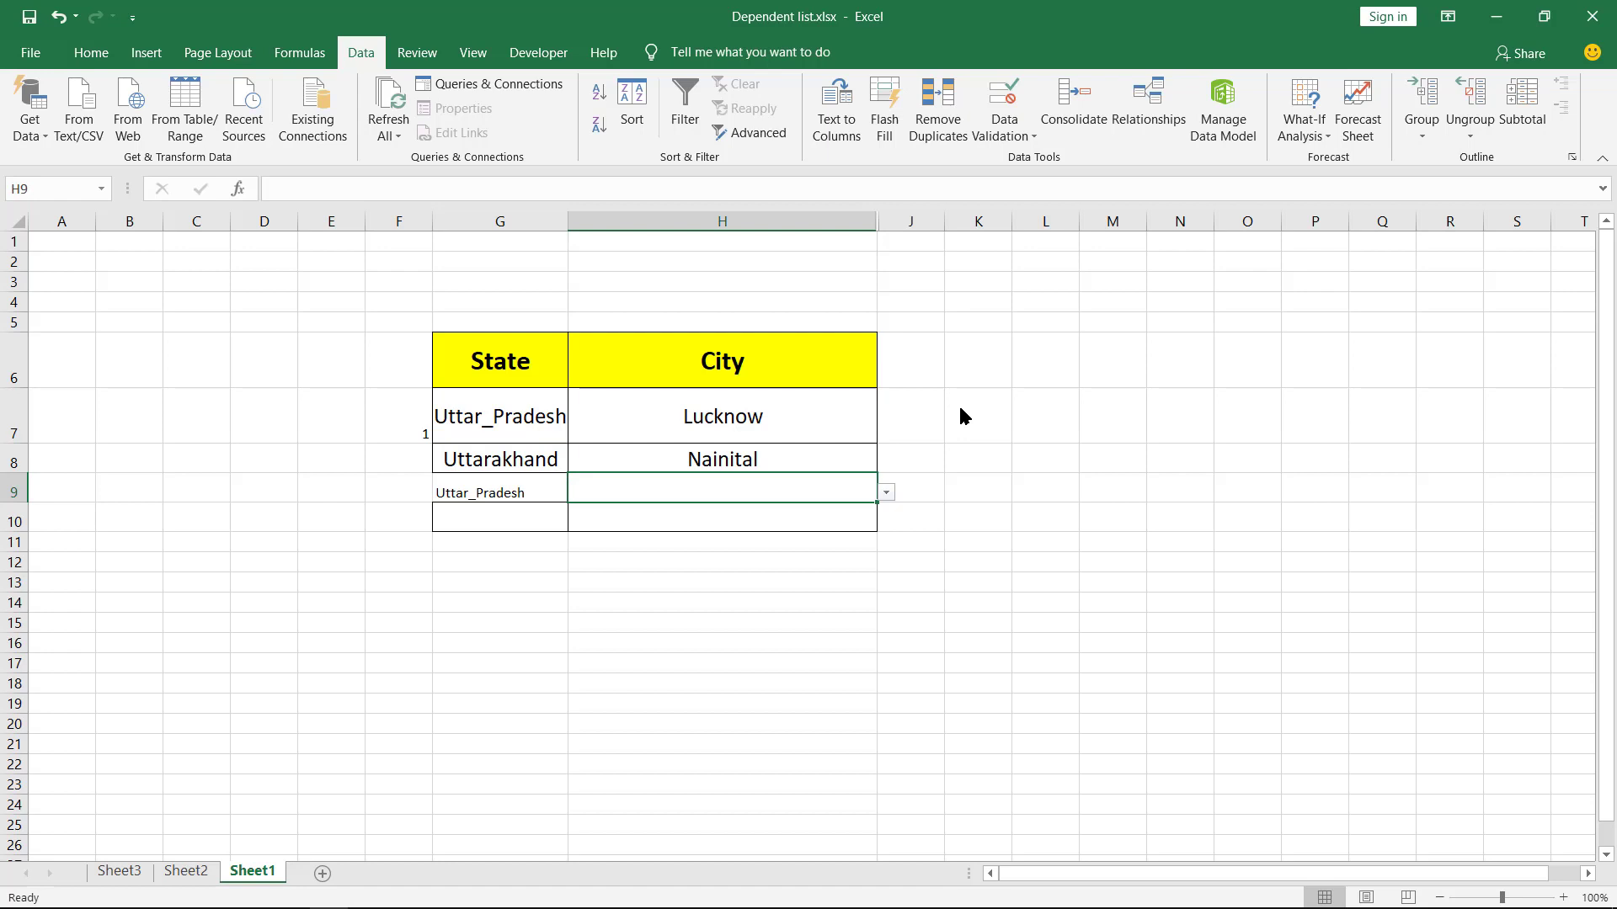
key(alt+Down)
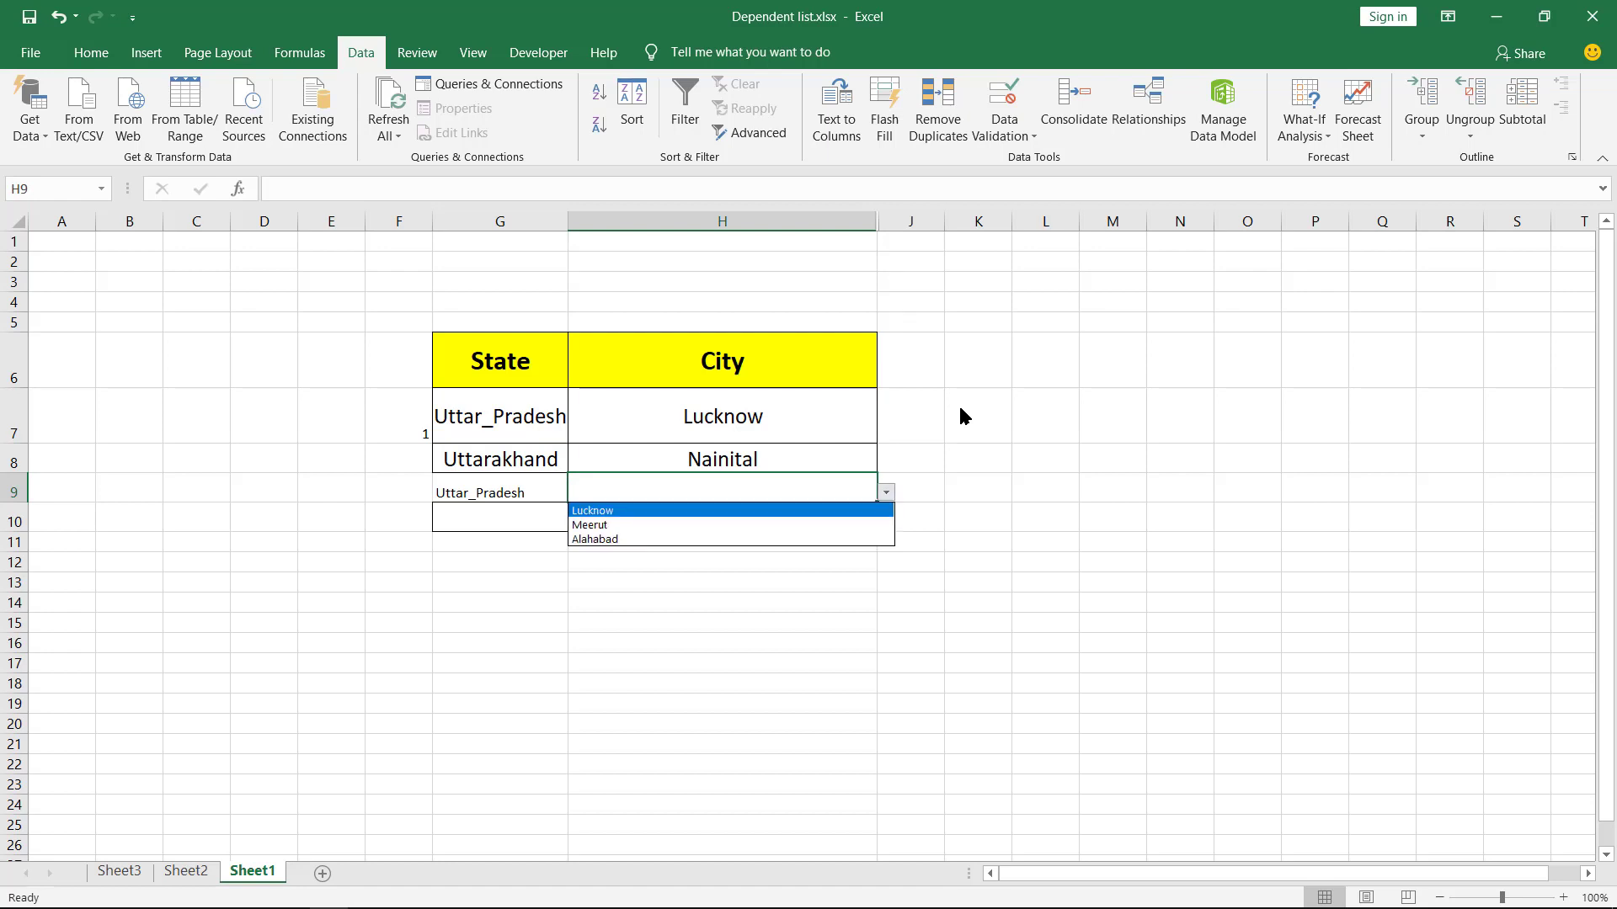
key(Down)
key(Down)
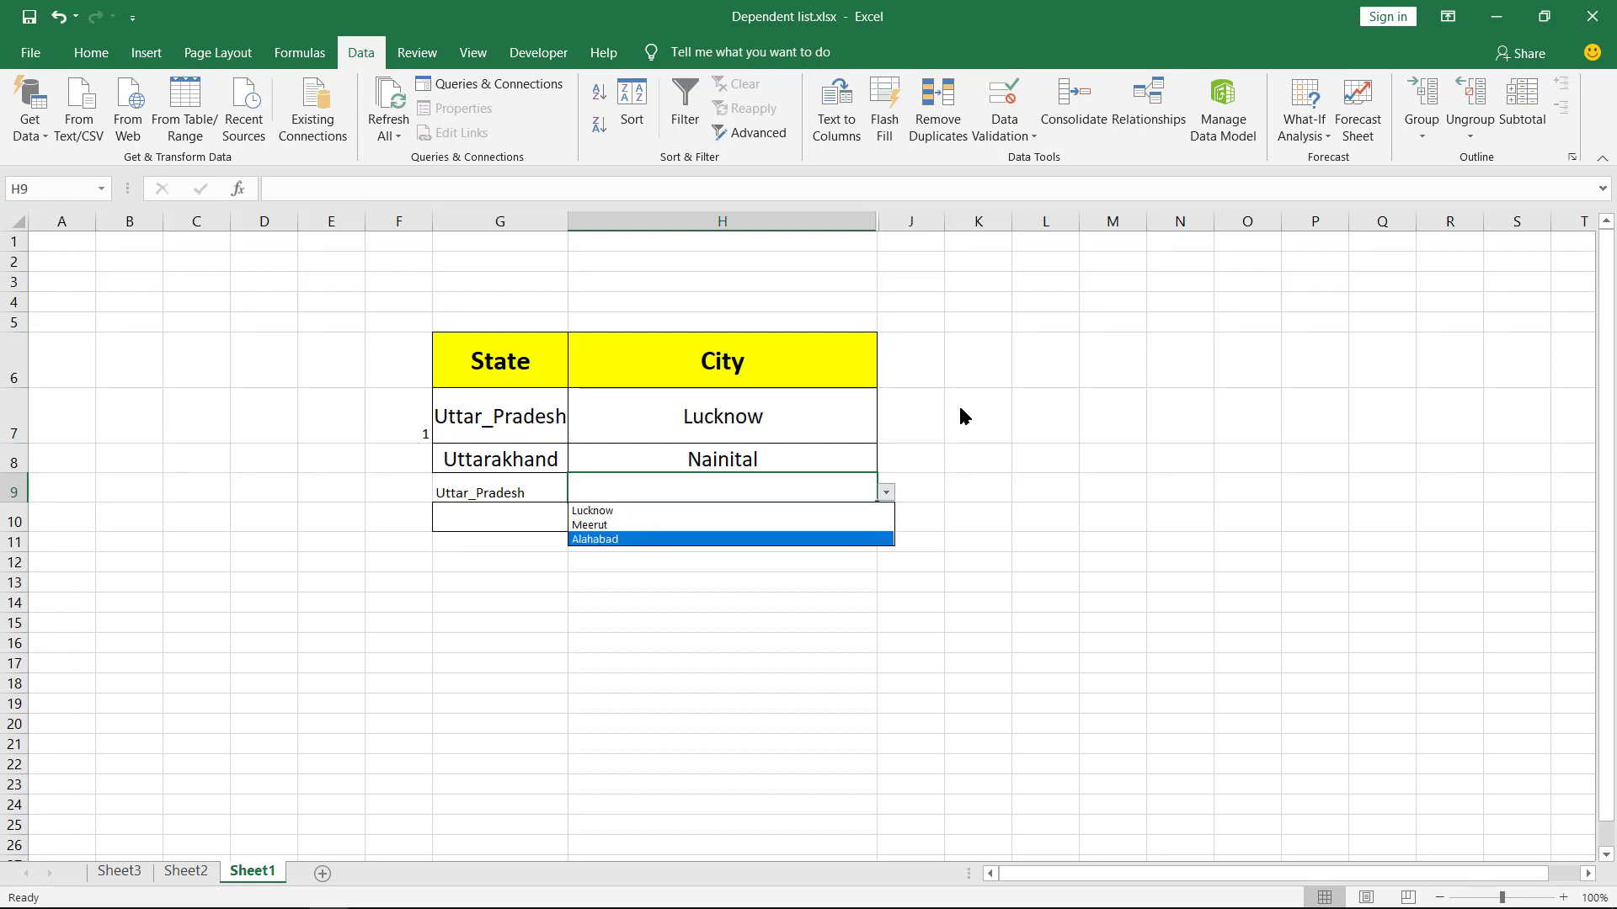
key(Up)
key(Up)
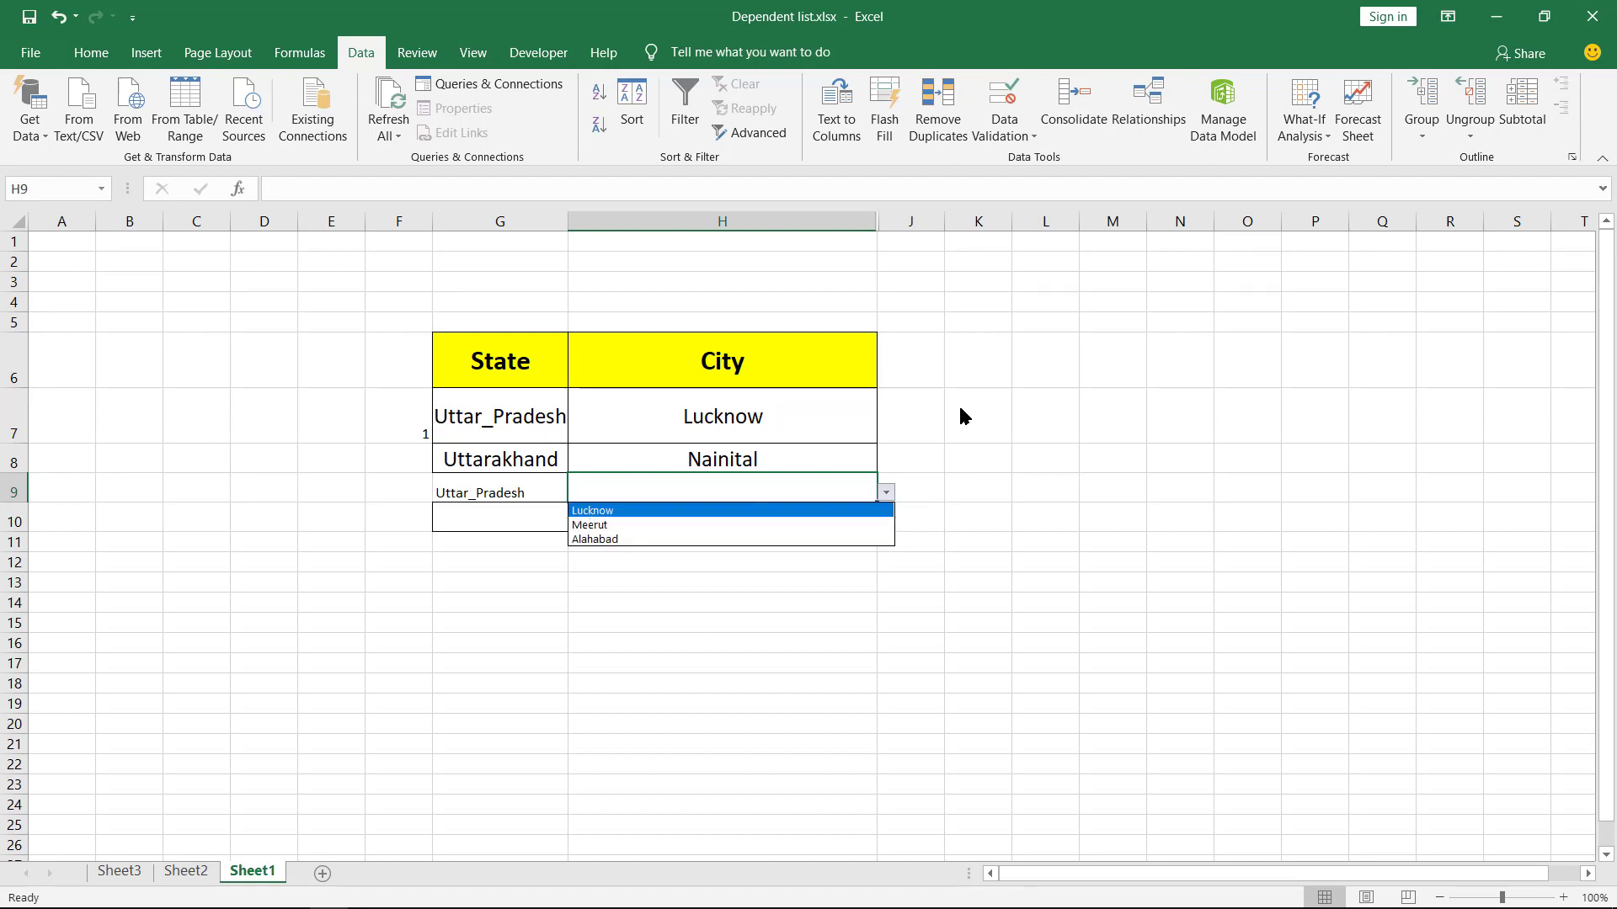
key(Down)
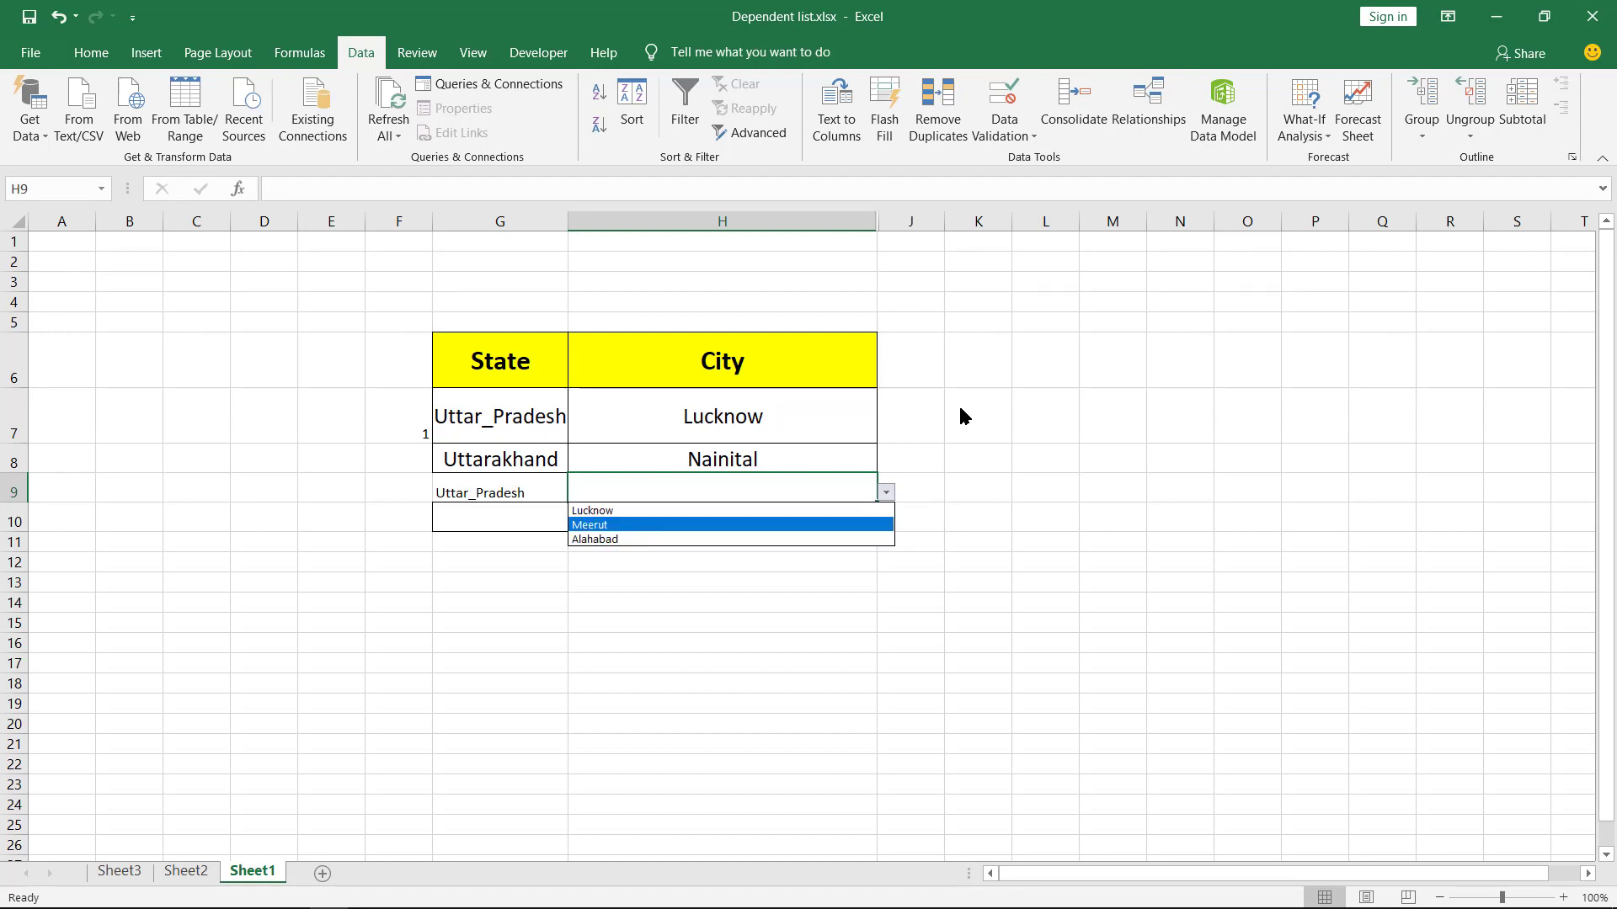
key(Down)
key(Return)
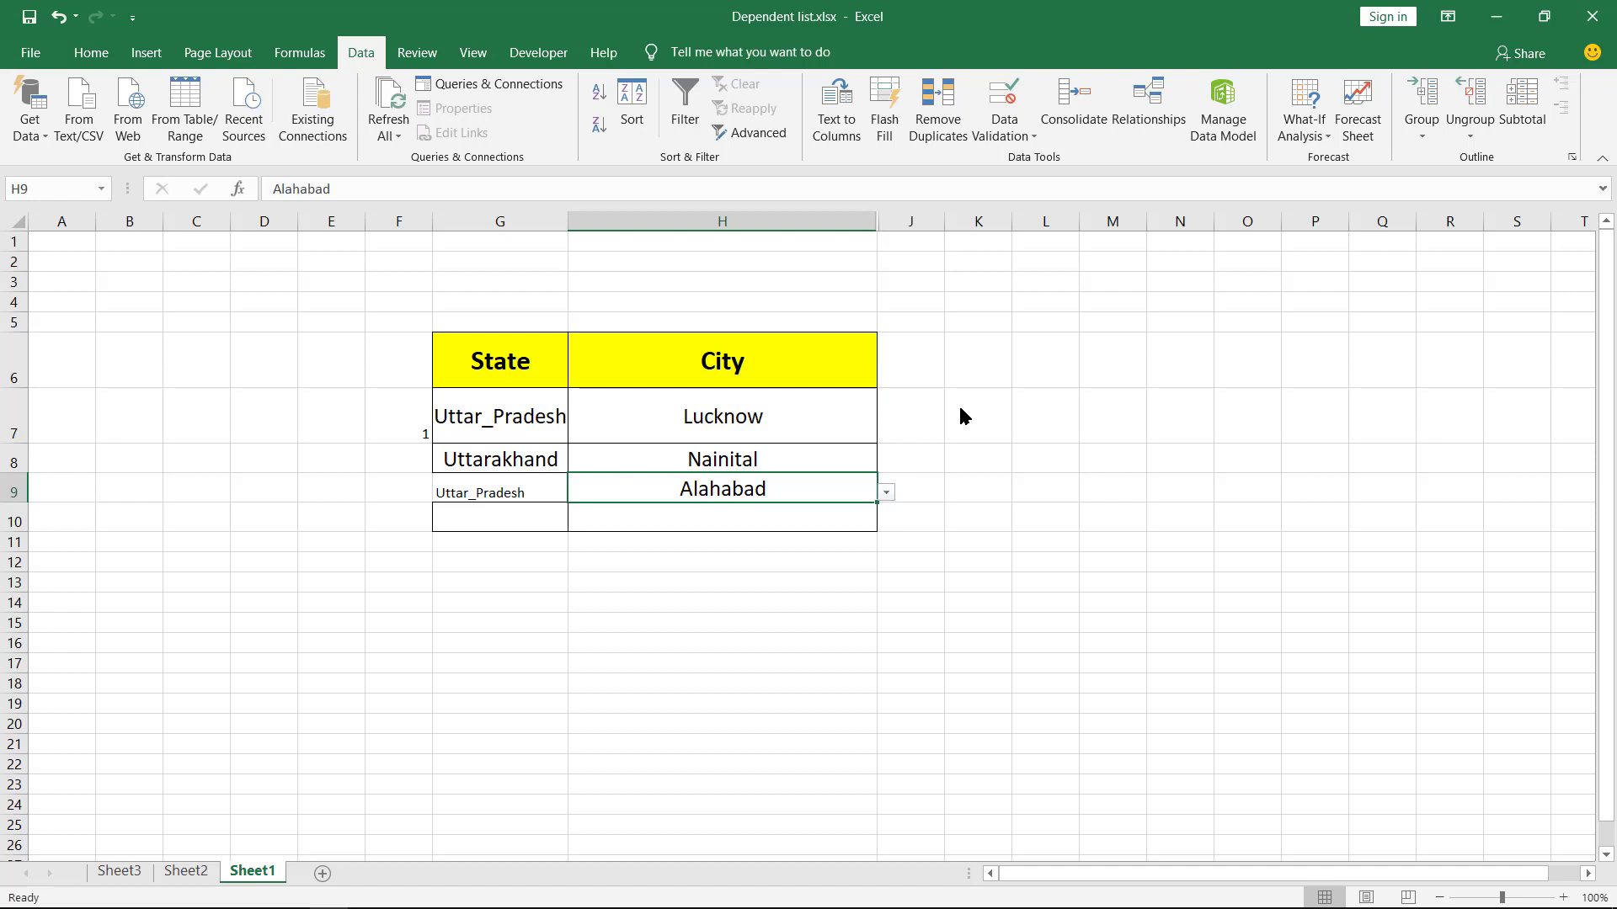
Step: On Sheet2, clear the city Alahabad from C4 in the Uttar Pradesh table
key(ctrl+Page_Up)
key(Down)
key(Up)
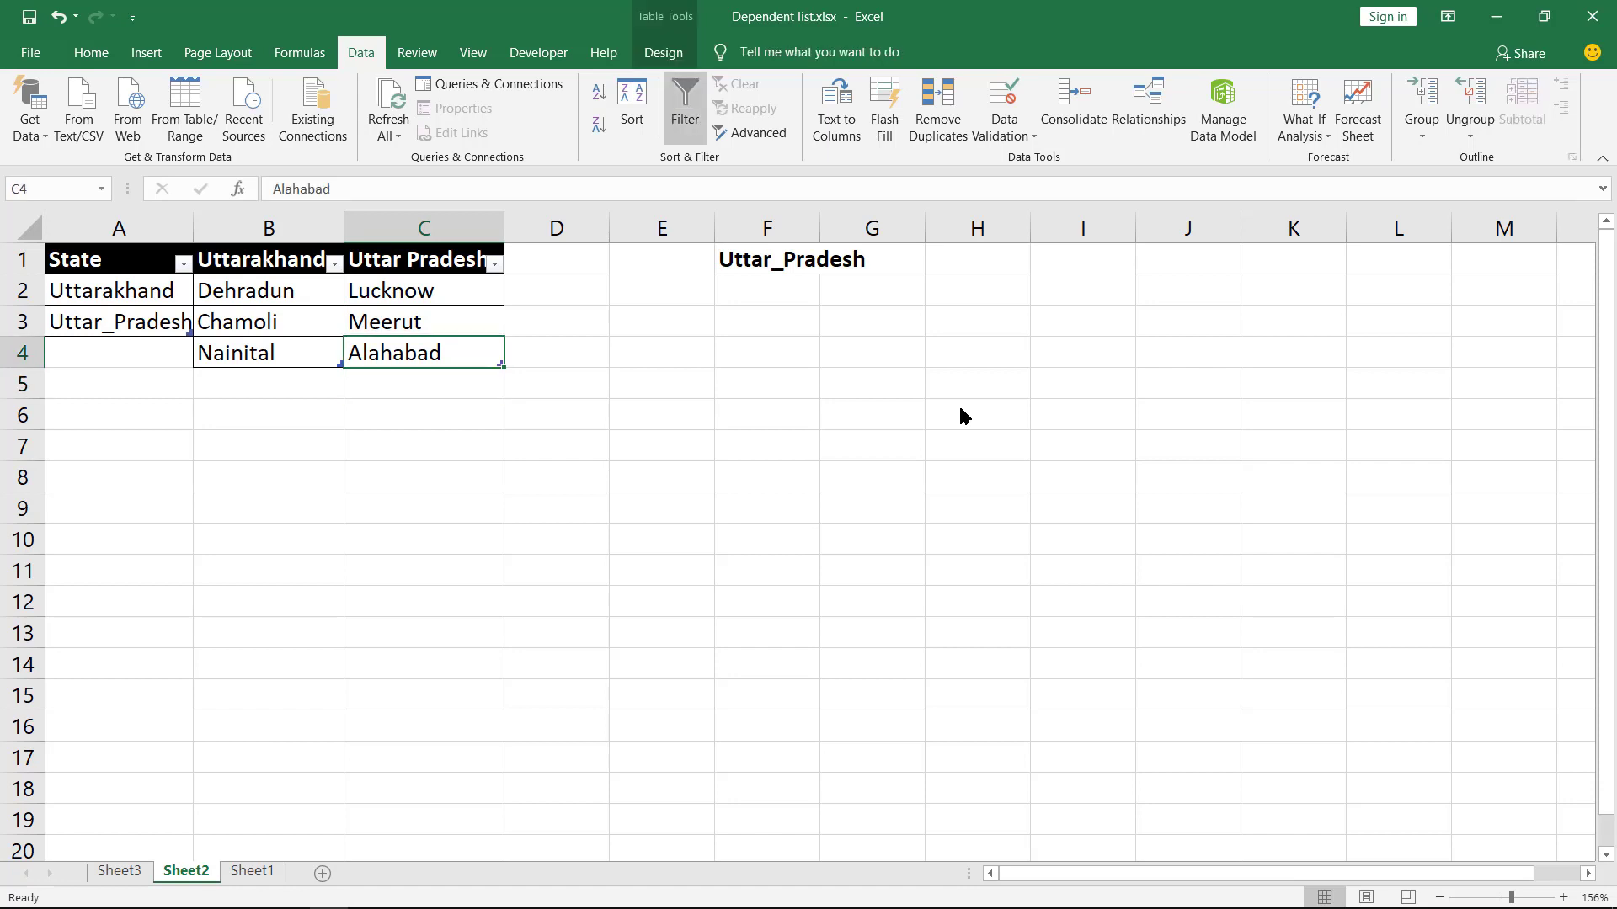
key(Delete)
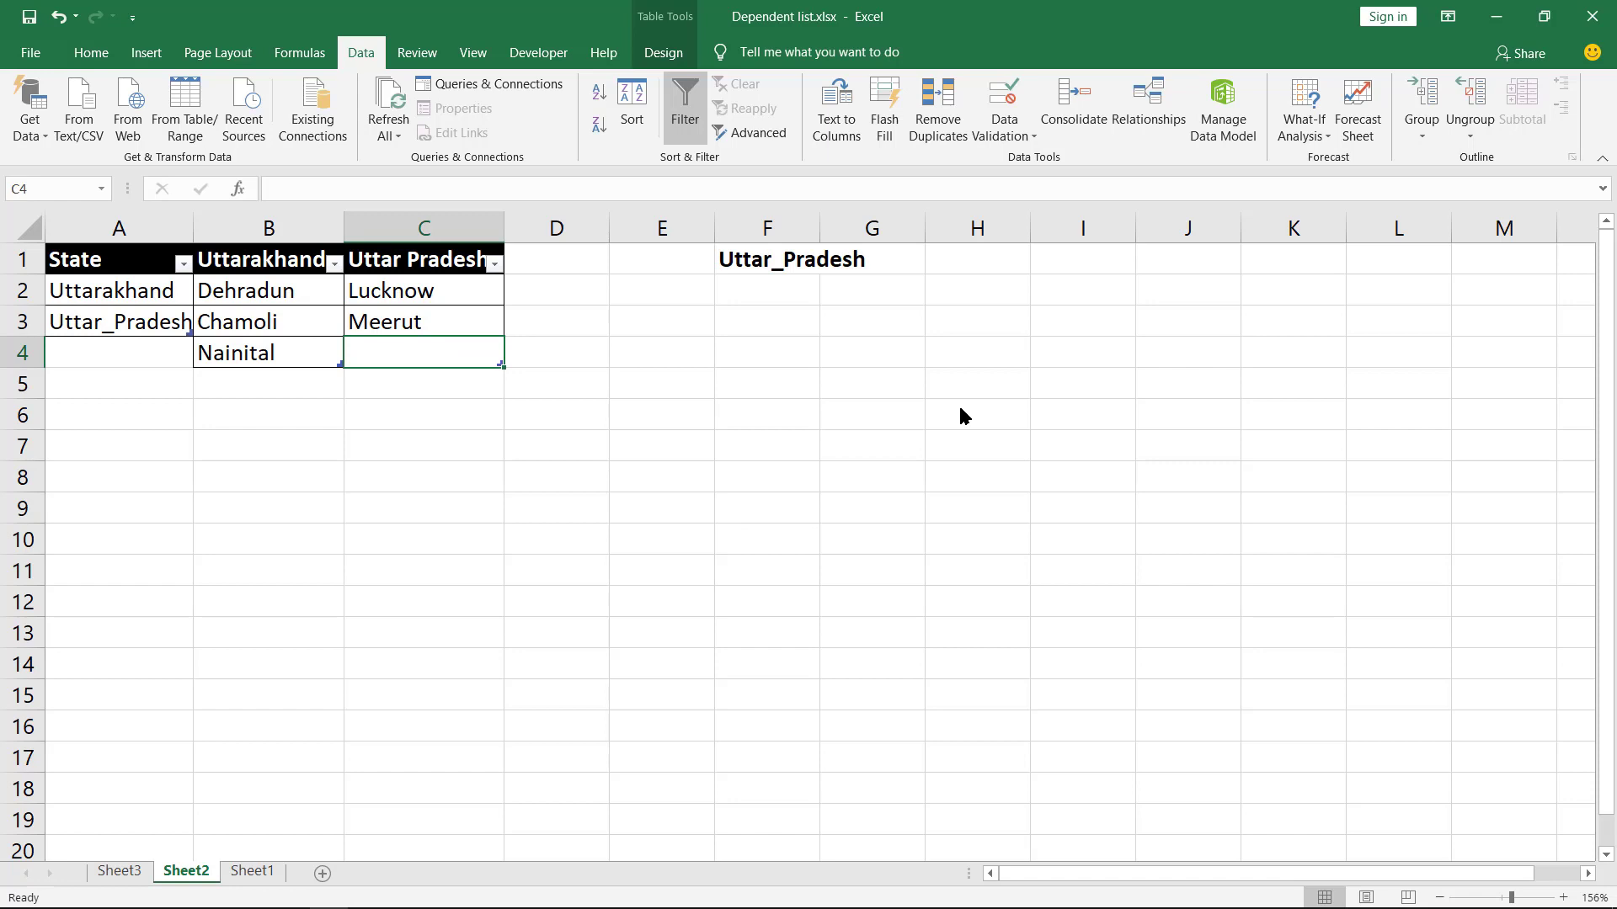
key(Up)
key(Down)
Step: On Sheet1, choose Uttar_Pradesh as the State in G10 from its drop-down list
key(ctrl+Page_Down)
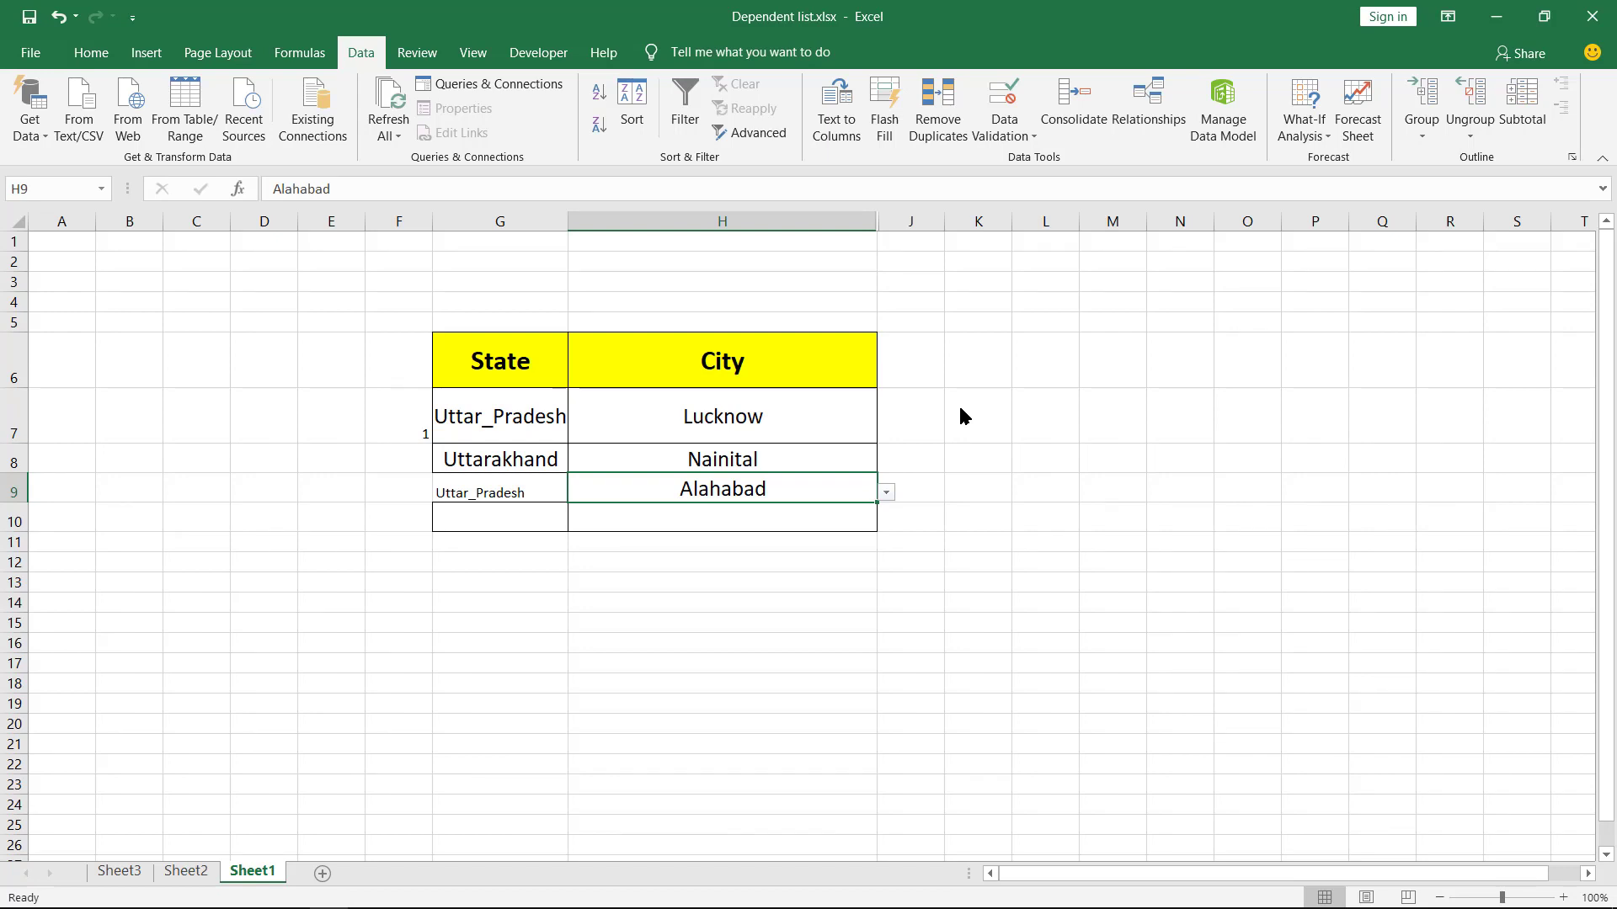
key(Right)
key(Left)
key(Left)
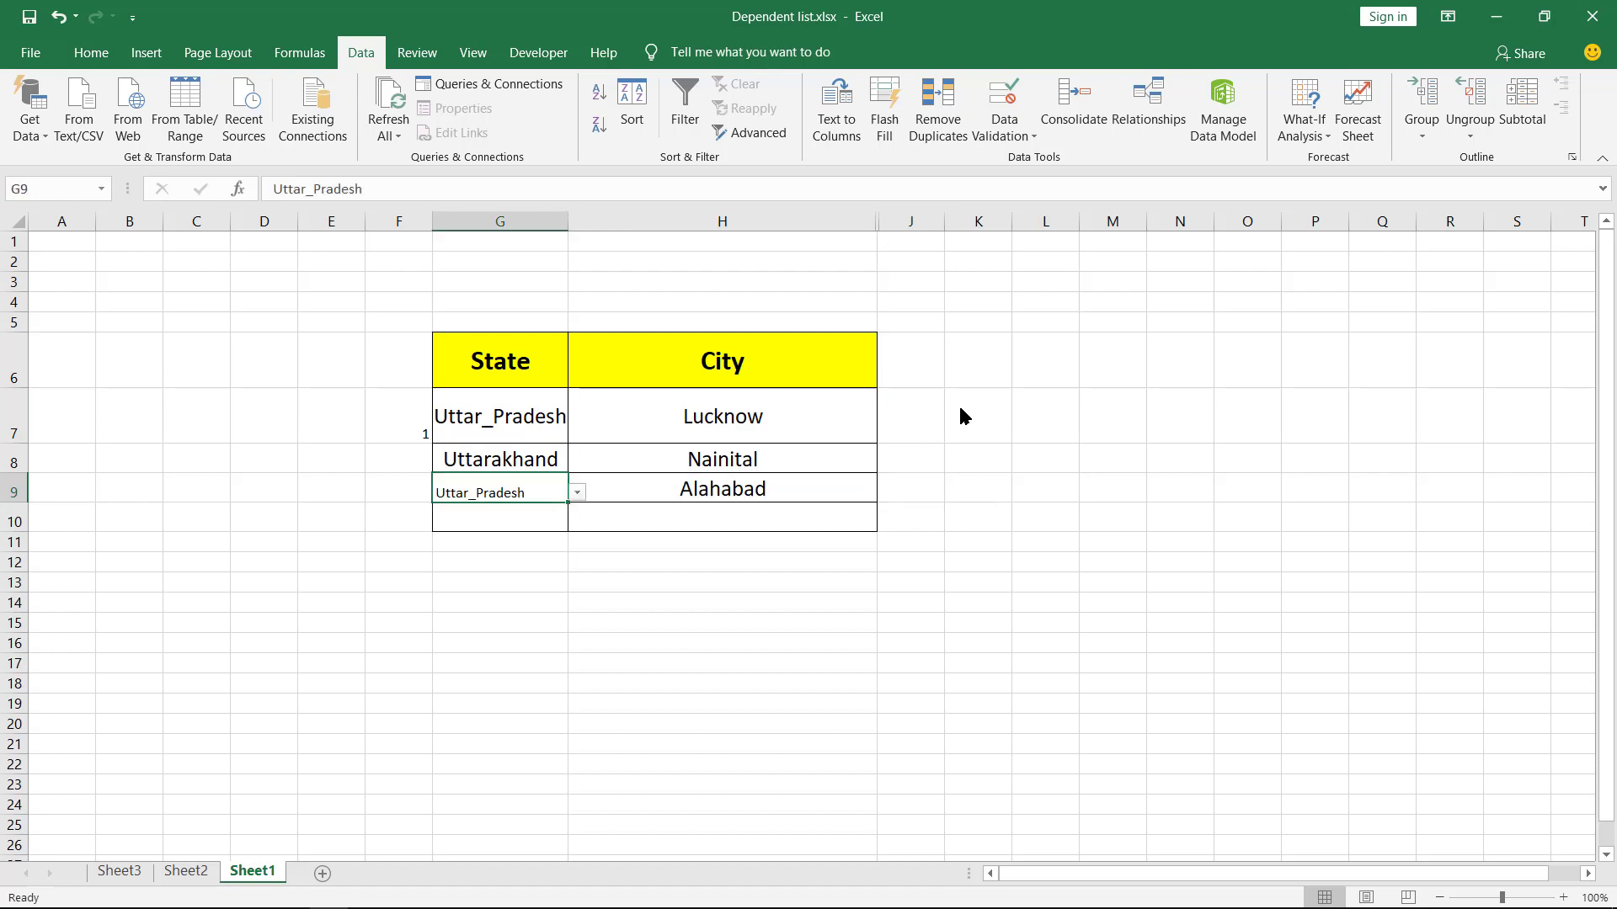
key(Right)
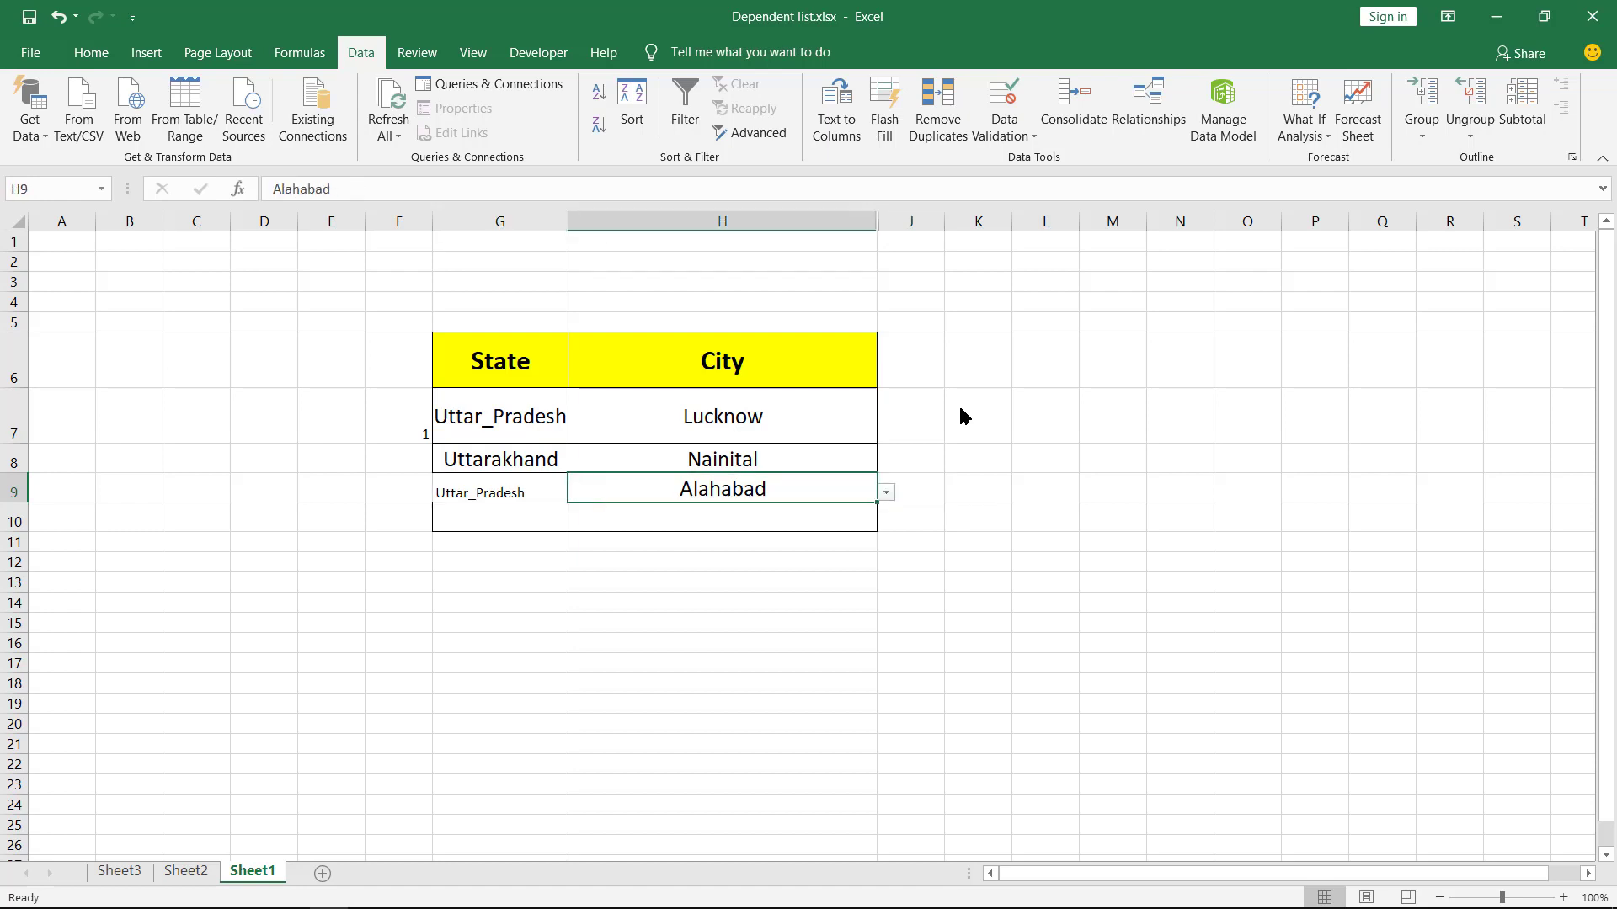
key(Left)
key(Down)
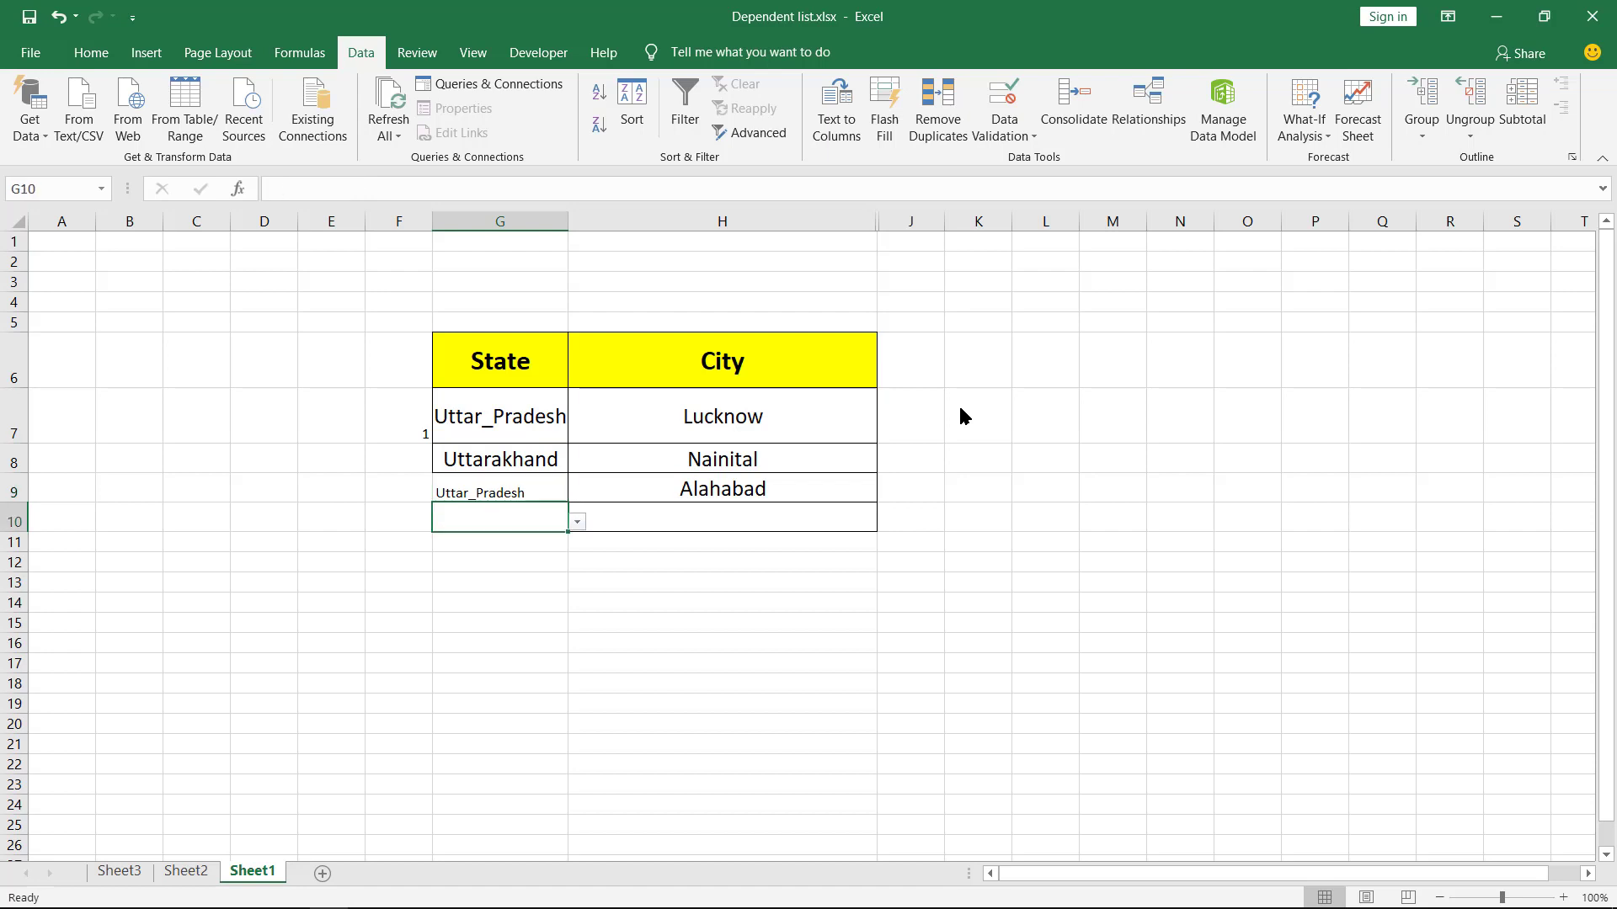
key(alt+Down)
key(Down)
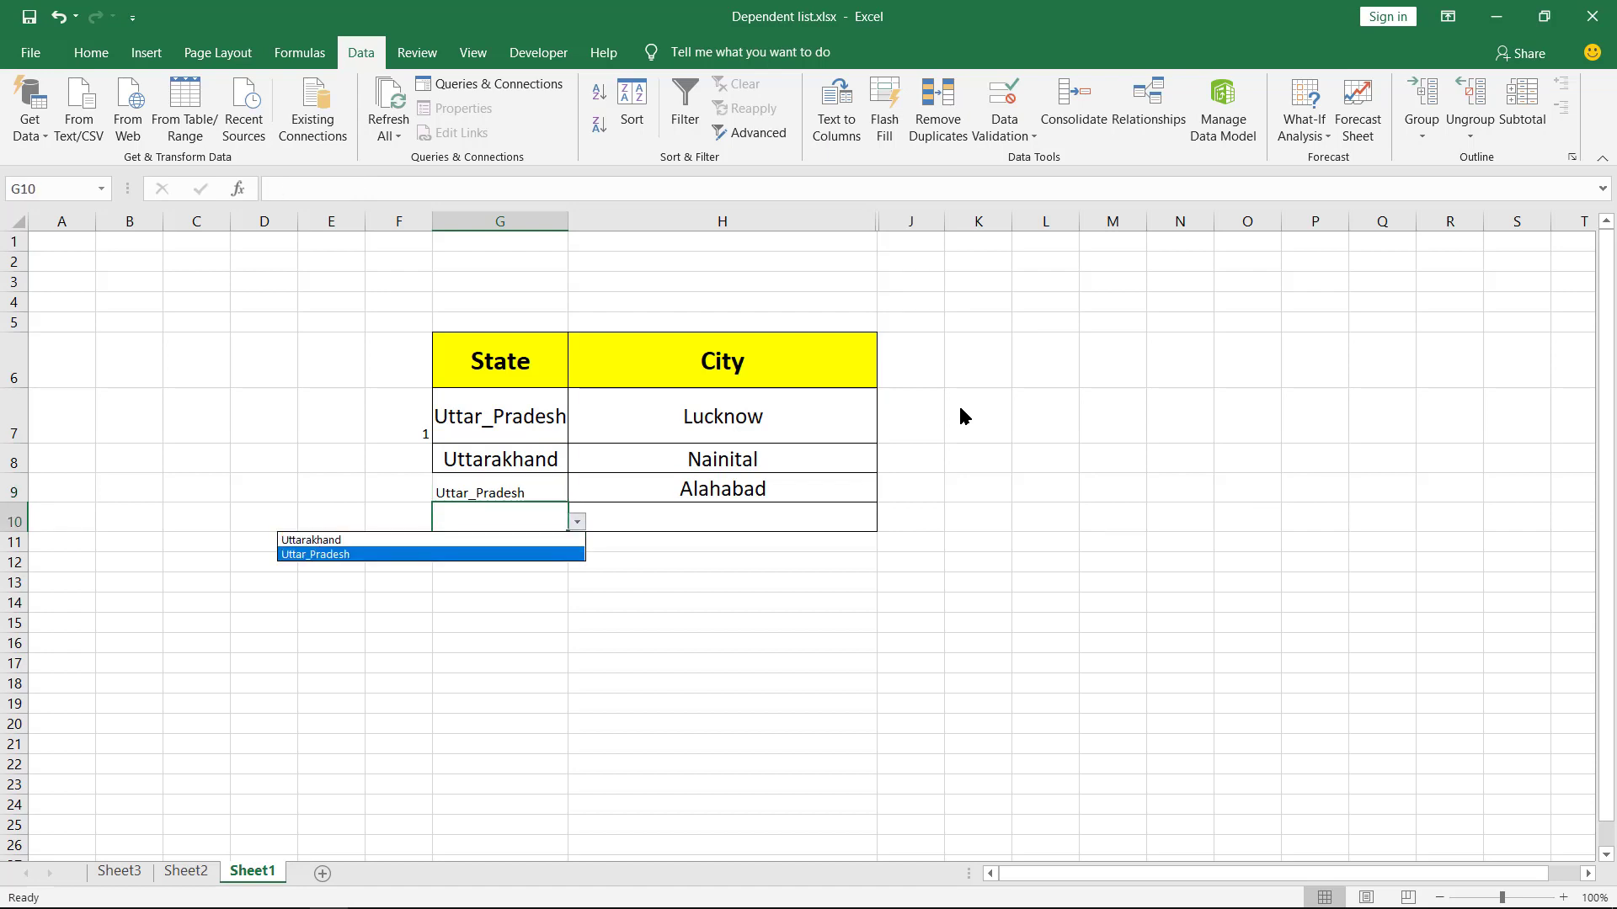
key(Return)
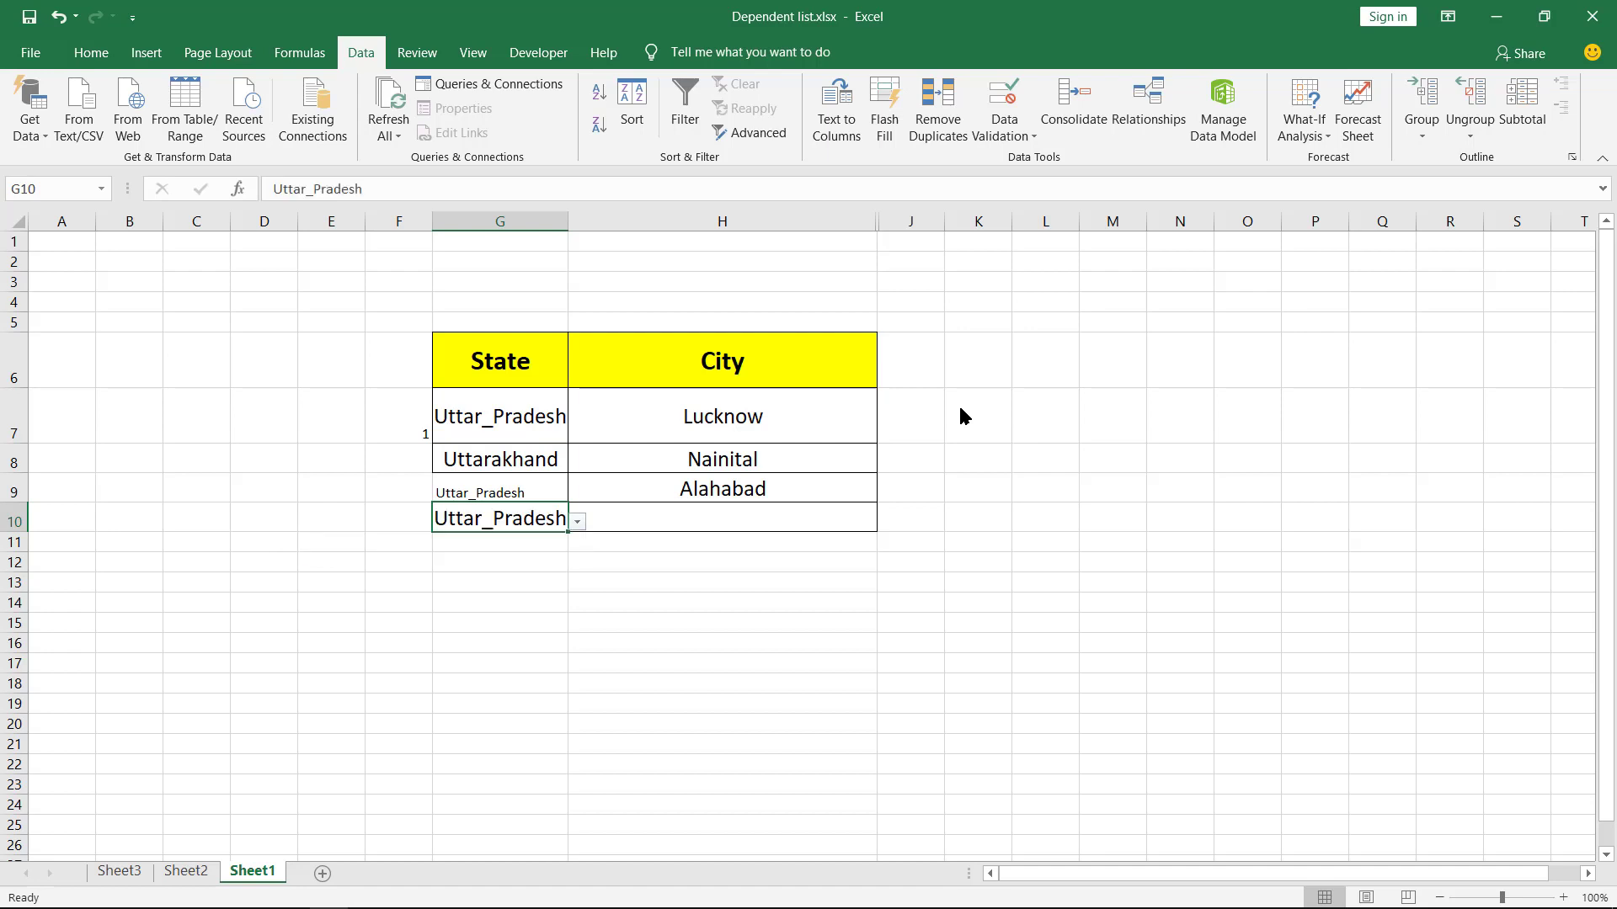
Step: Check the City options offered in H10 for a leftover blank entry, closing the list without choosing one
key(Right)
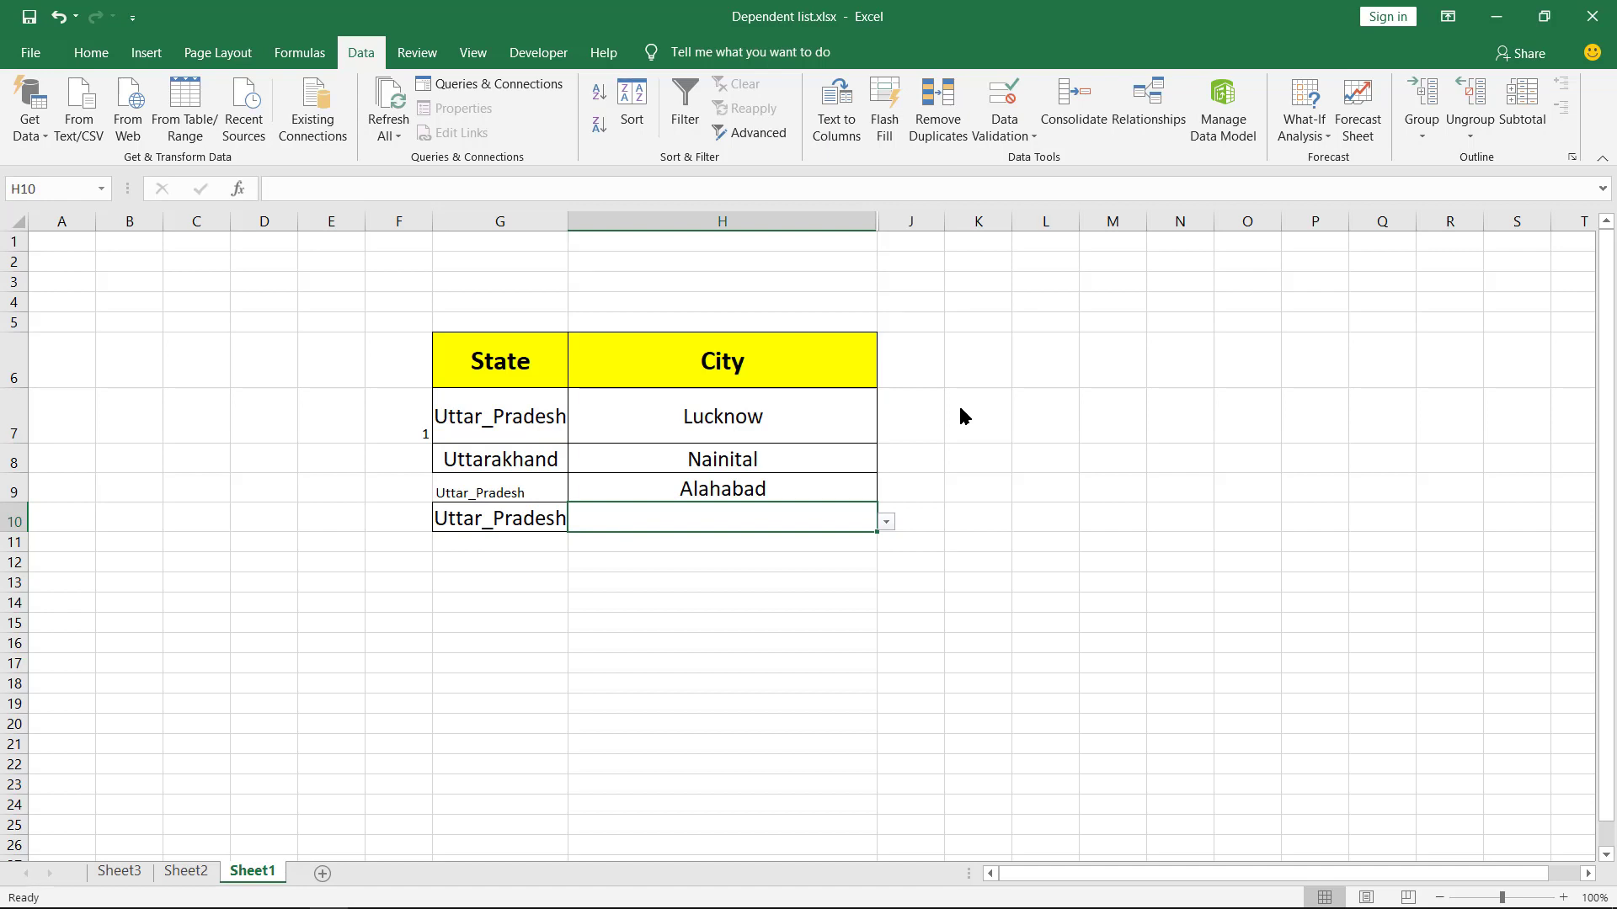
key(alt+Down)
key(Up)
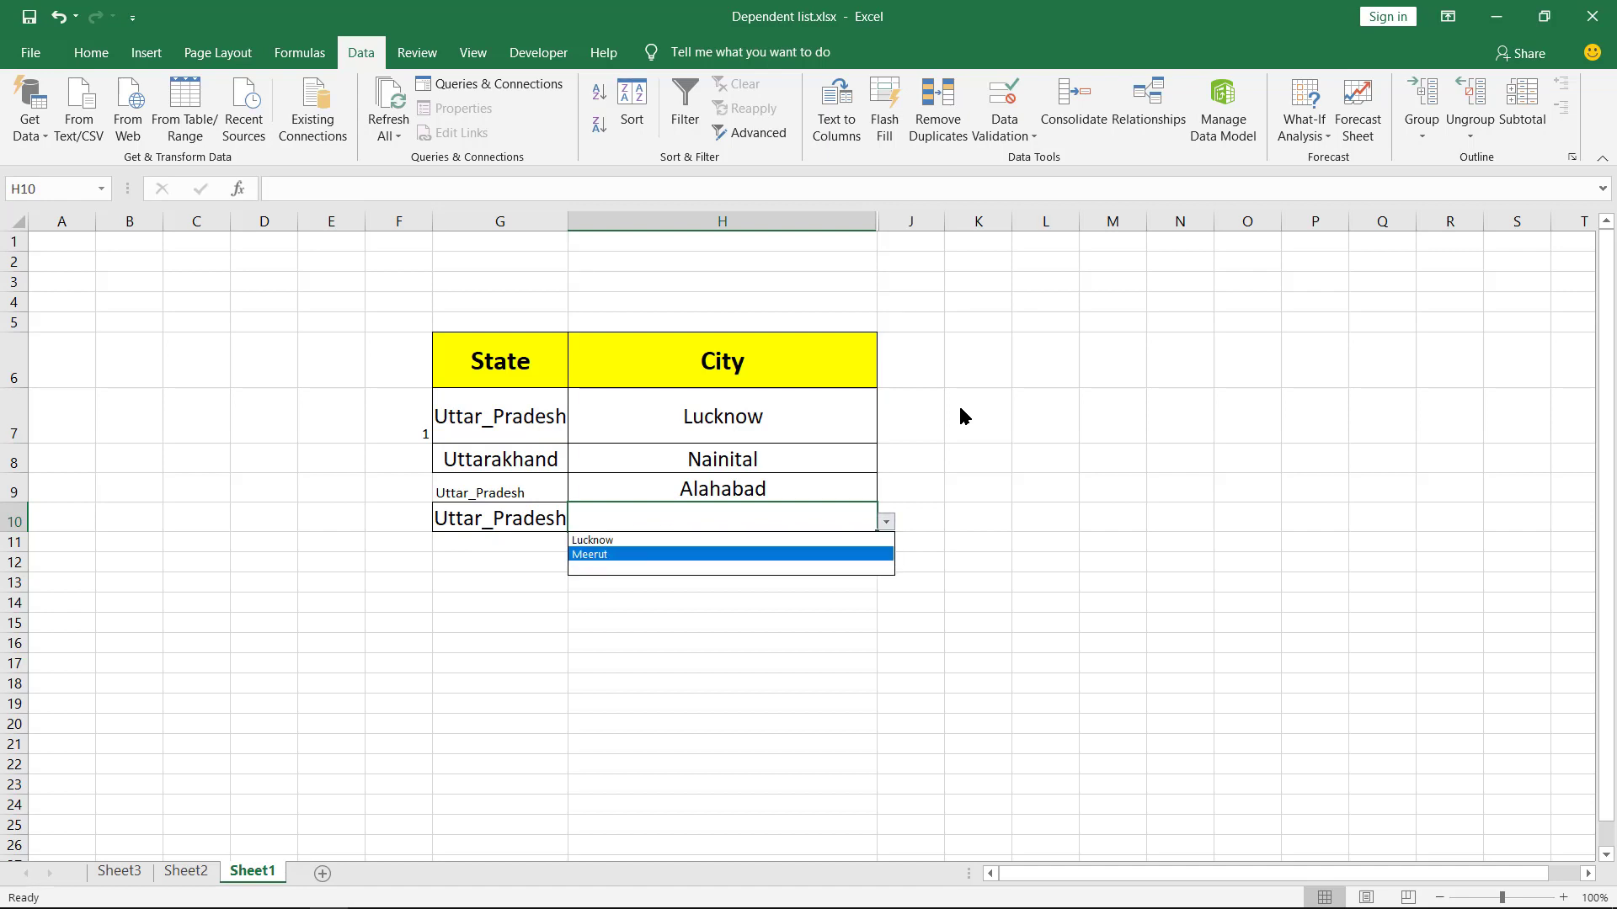
key(Up)
key(Down)
key(Down)
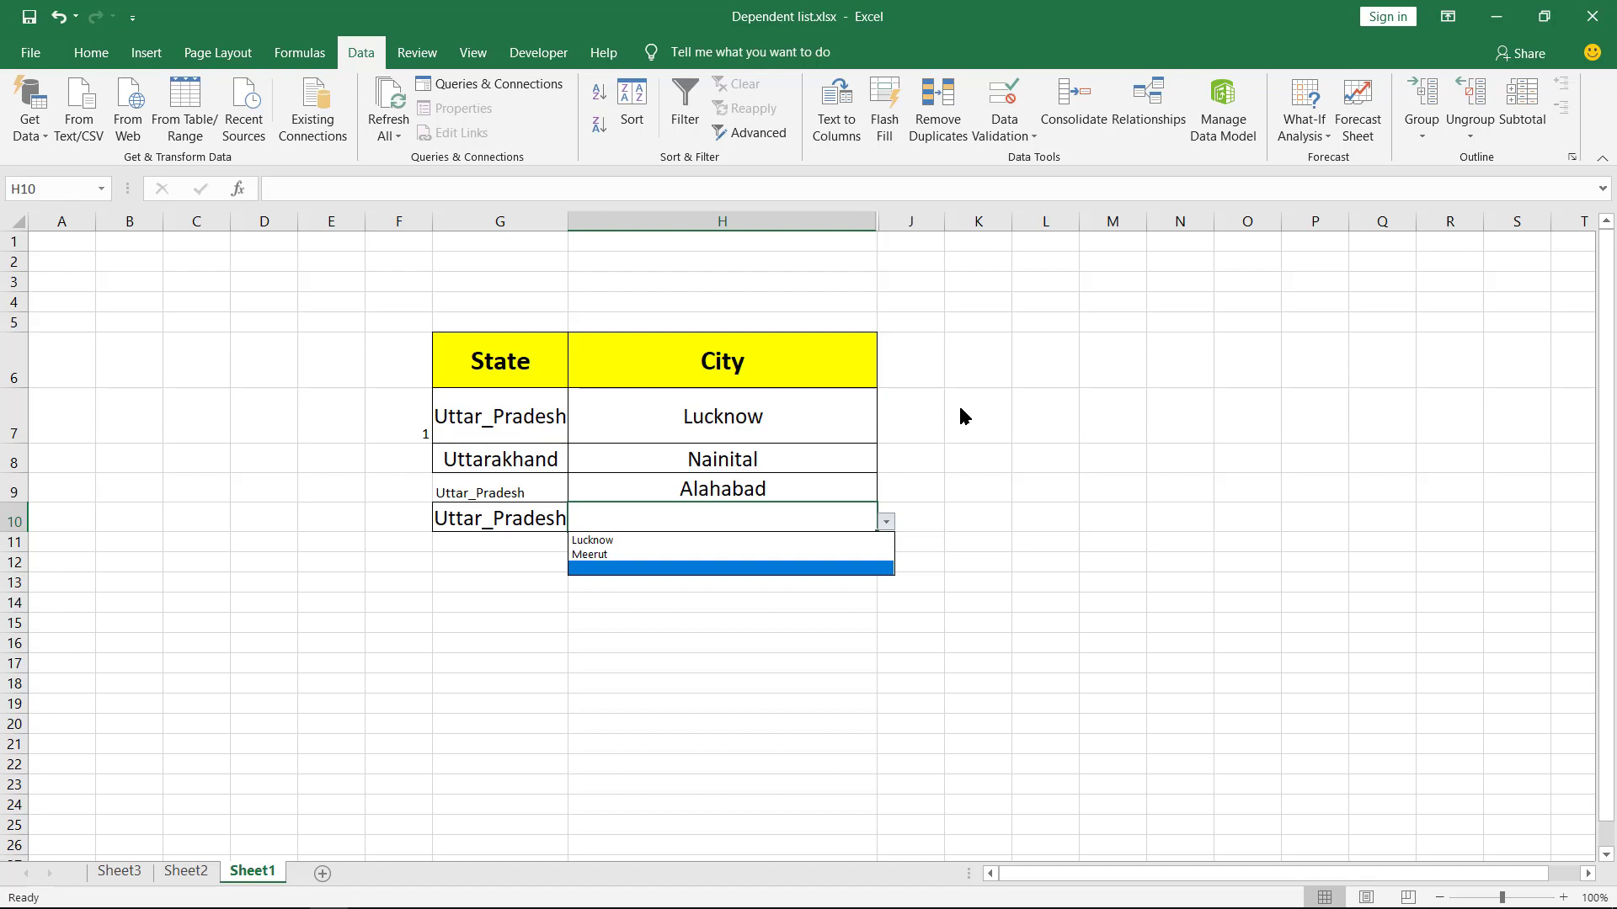
key(Escape)
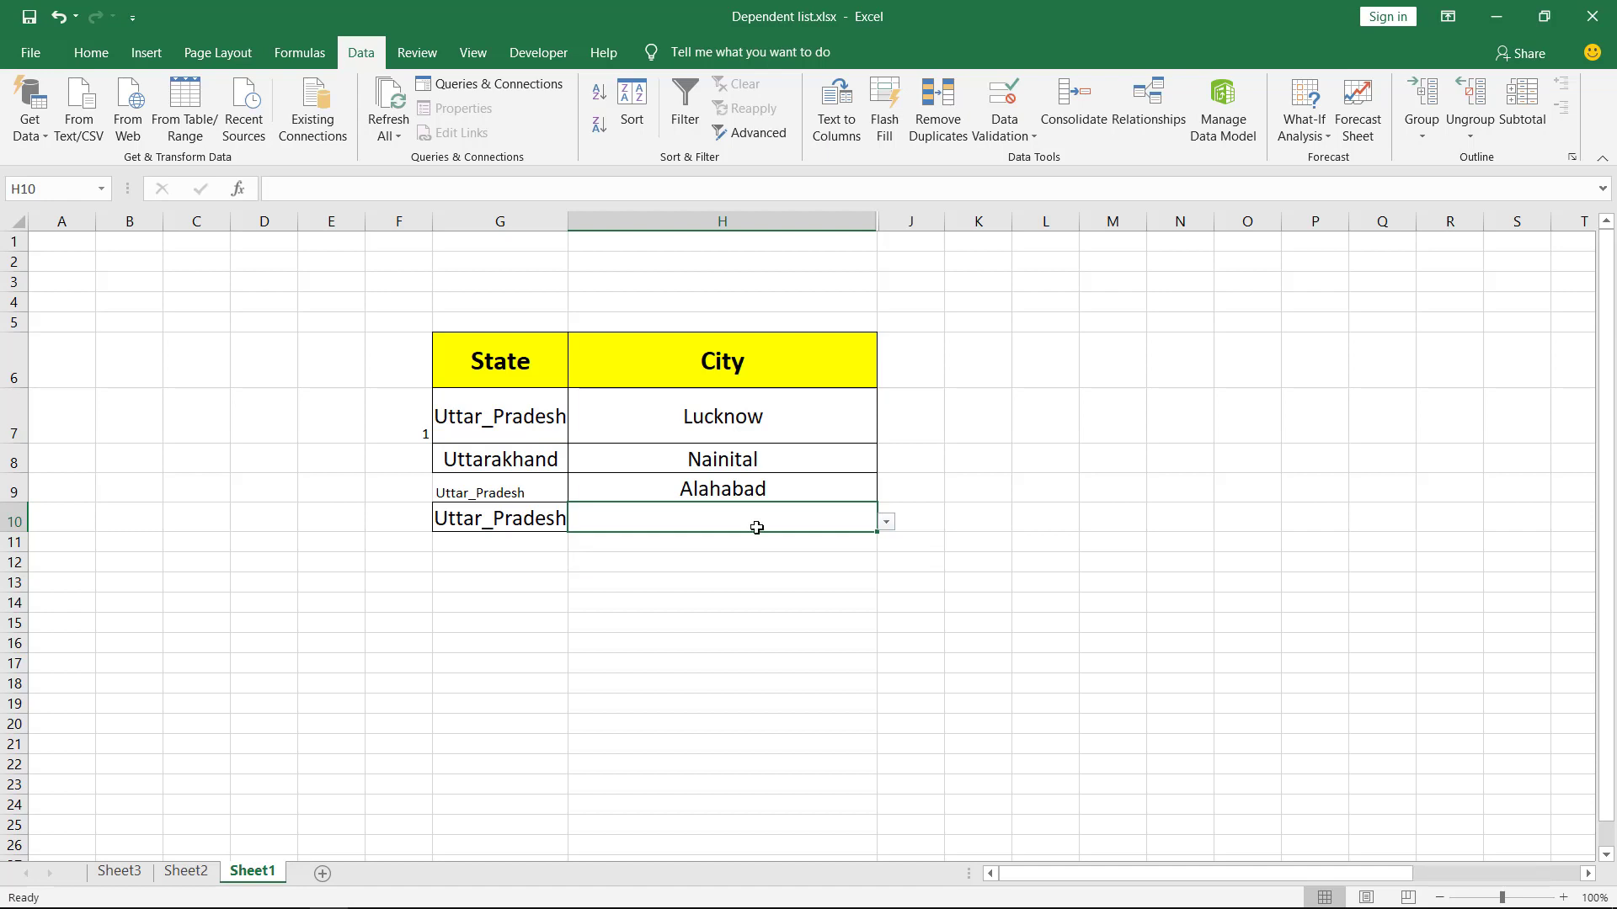
Step: On Sheet2, resize the Uttar Pradesh table to the range $C$1:$C$3 to exclude the empty row
key(ctrl+Page_Up)
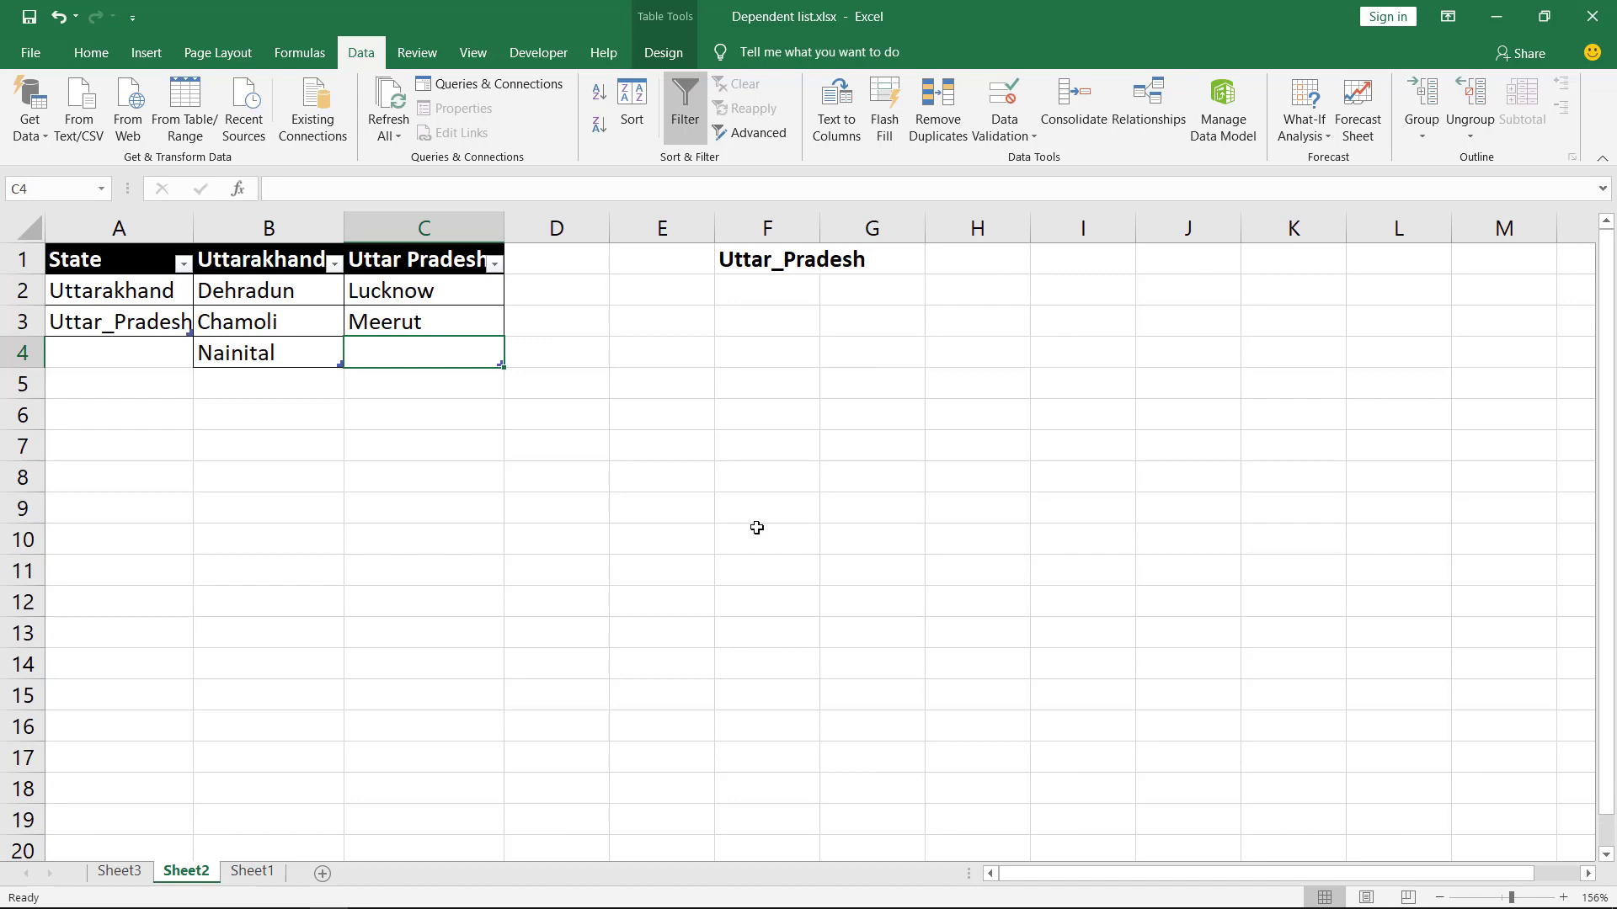
key(Up)
key(Up)
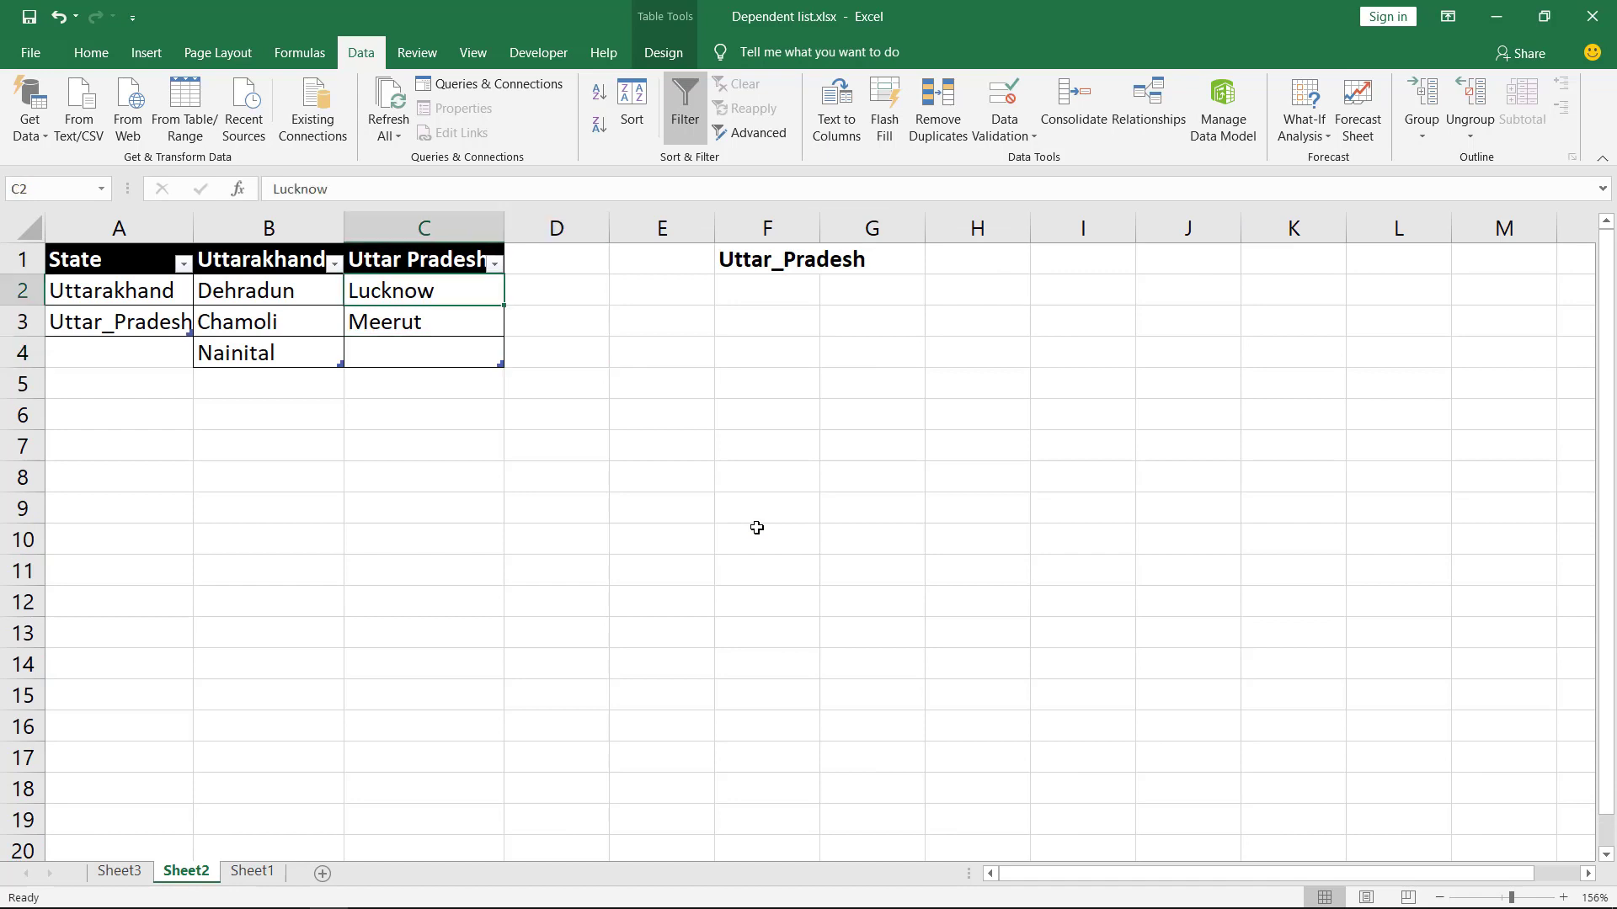
key(Up)
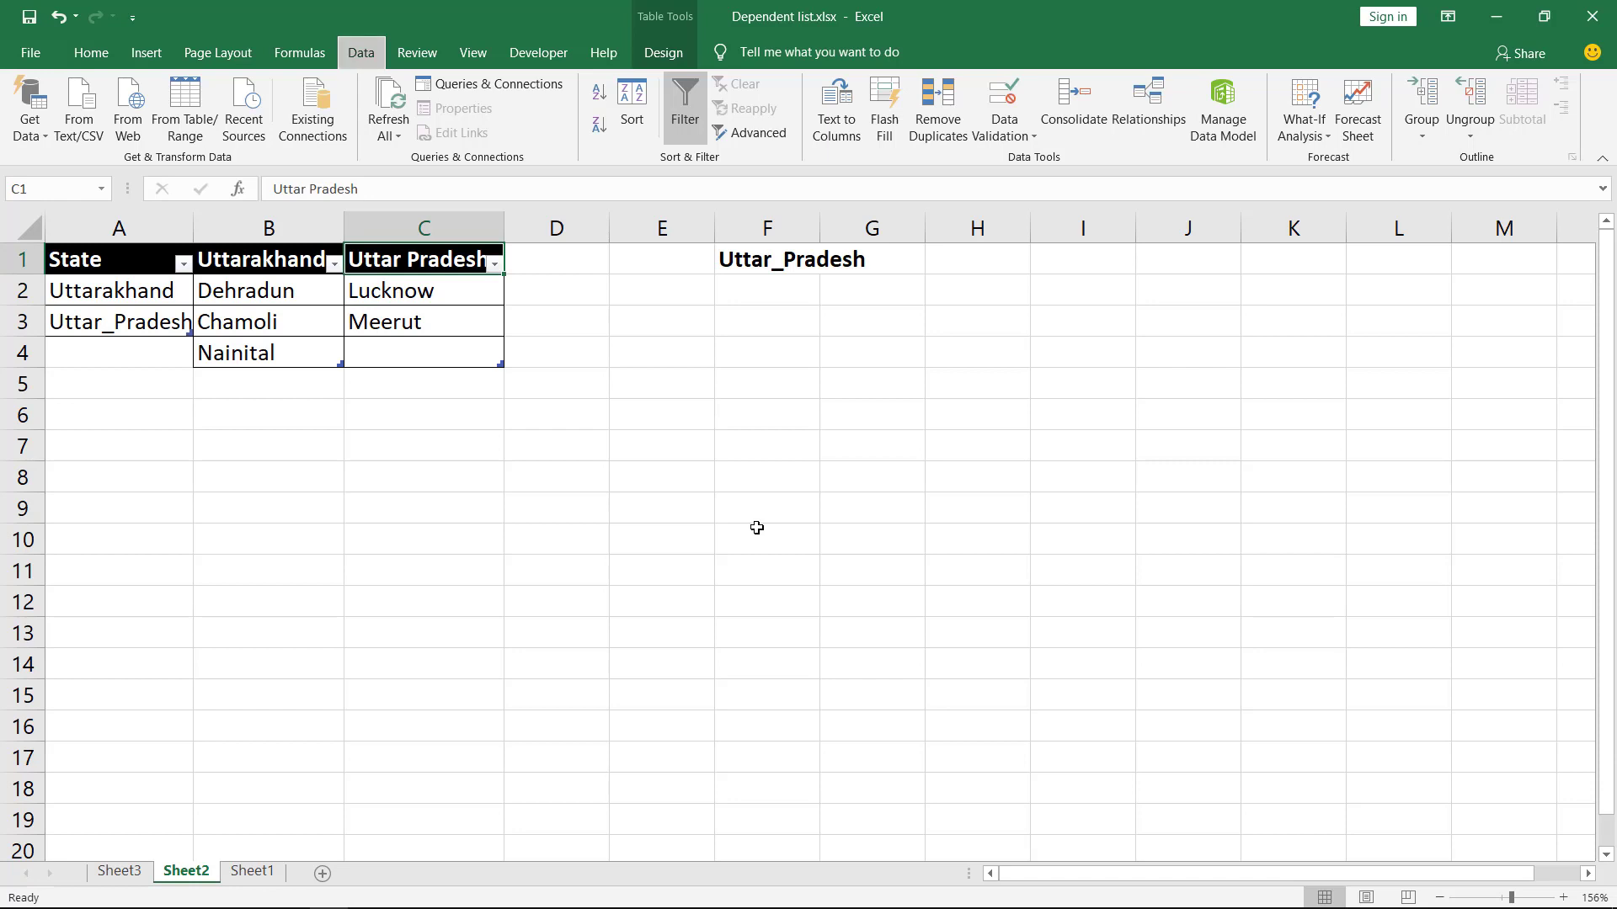
key(alt)
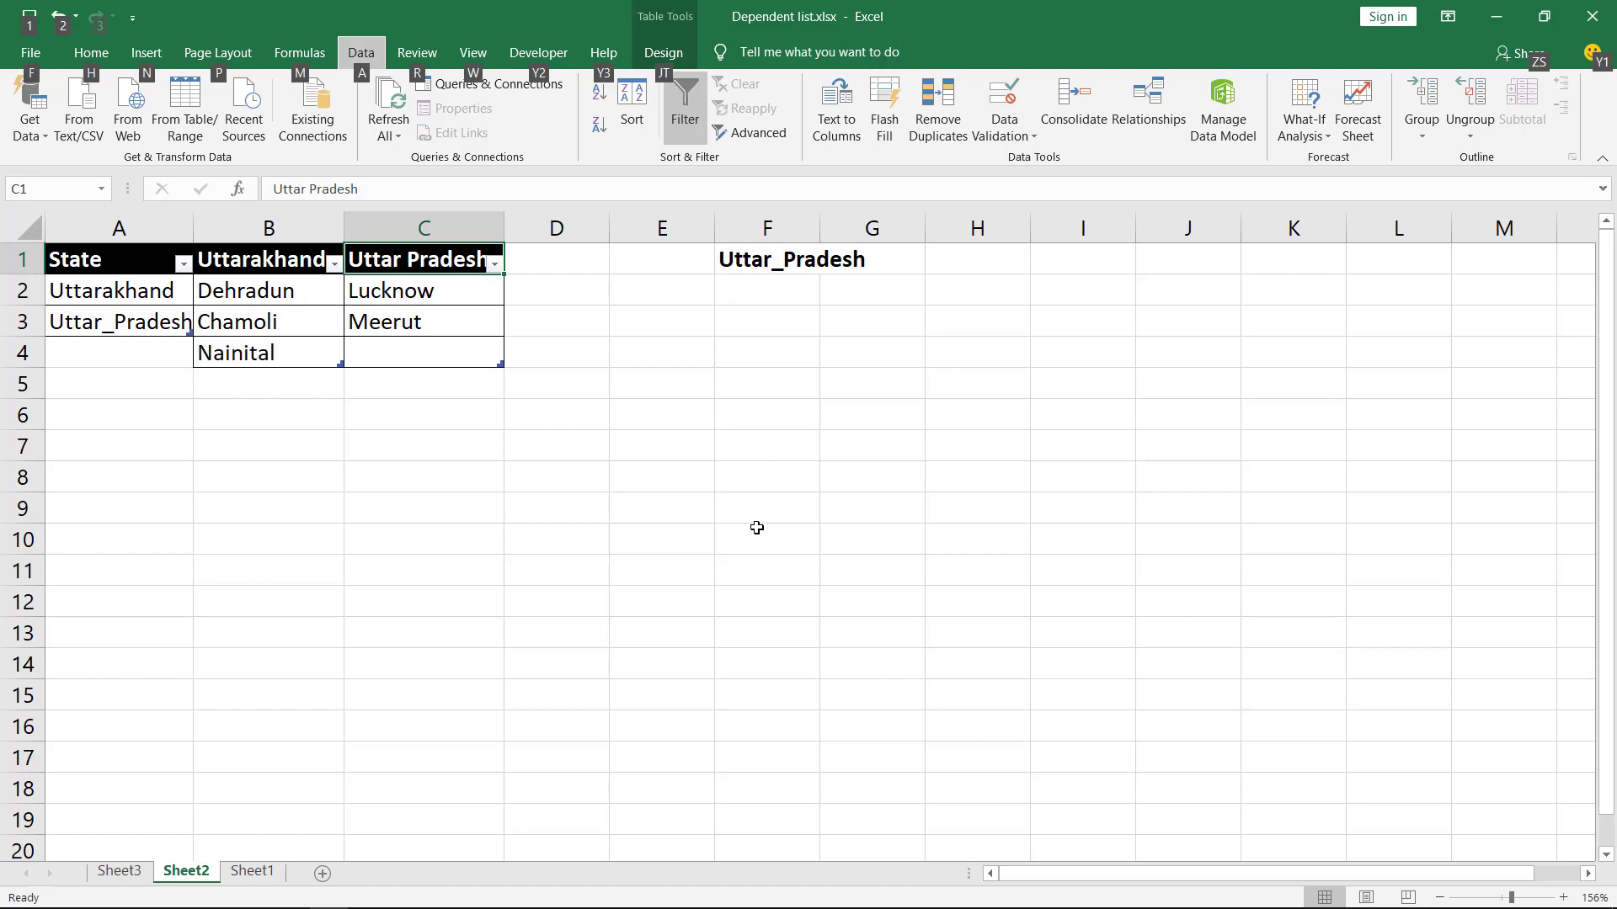
key(Right)
key(Right)
key(Right)
key(Right)
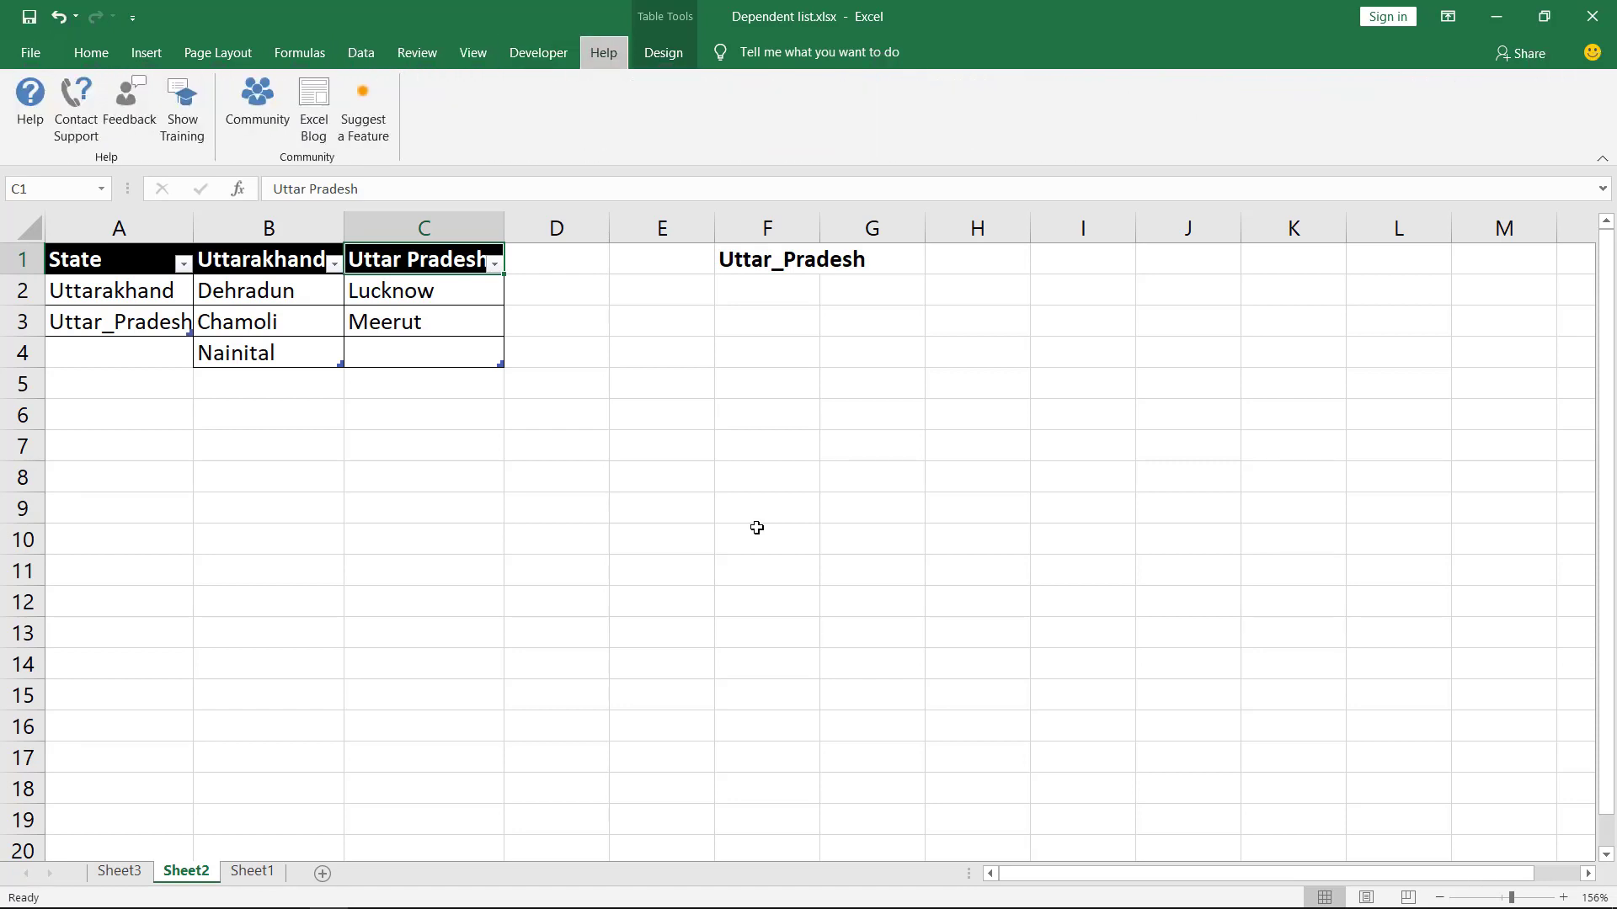
key(Right)
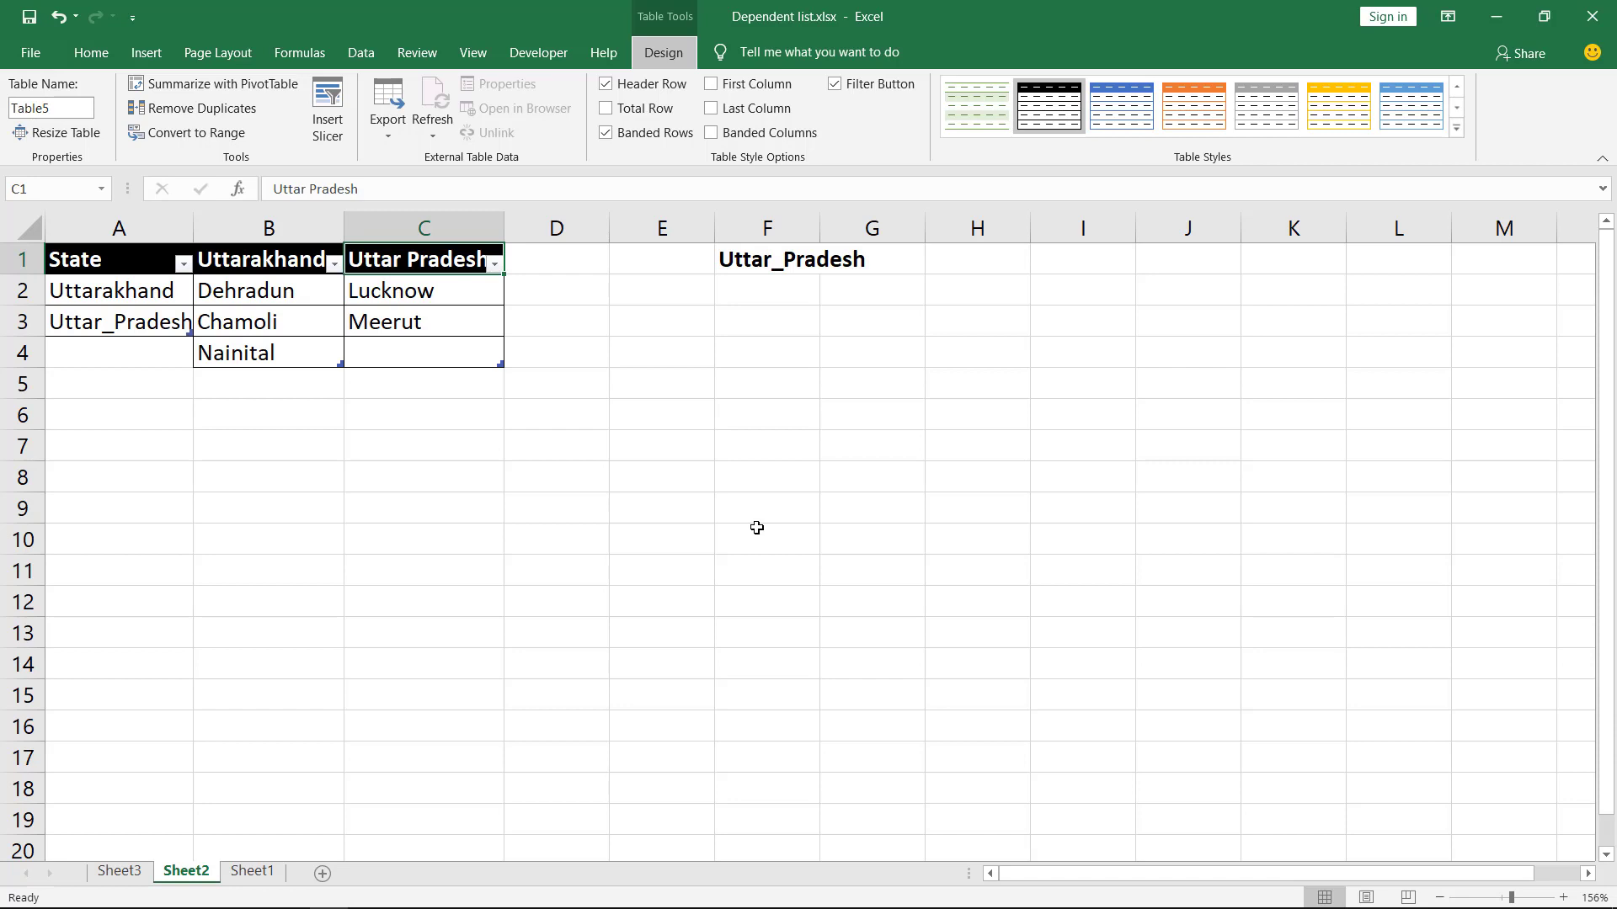
key(Tab)
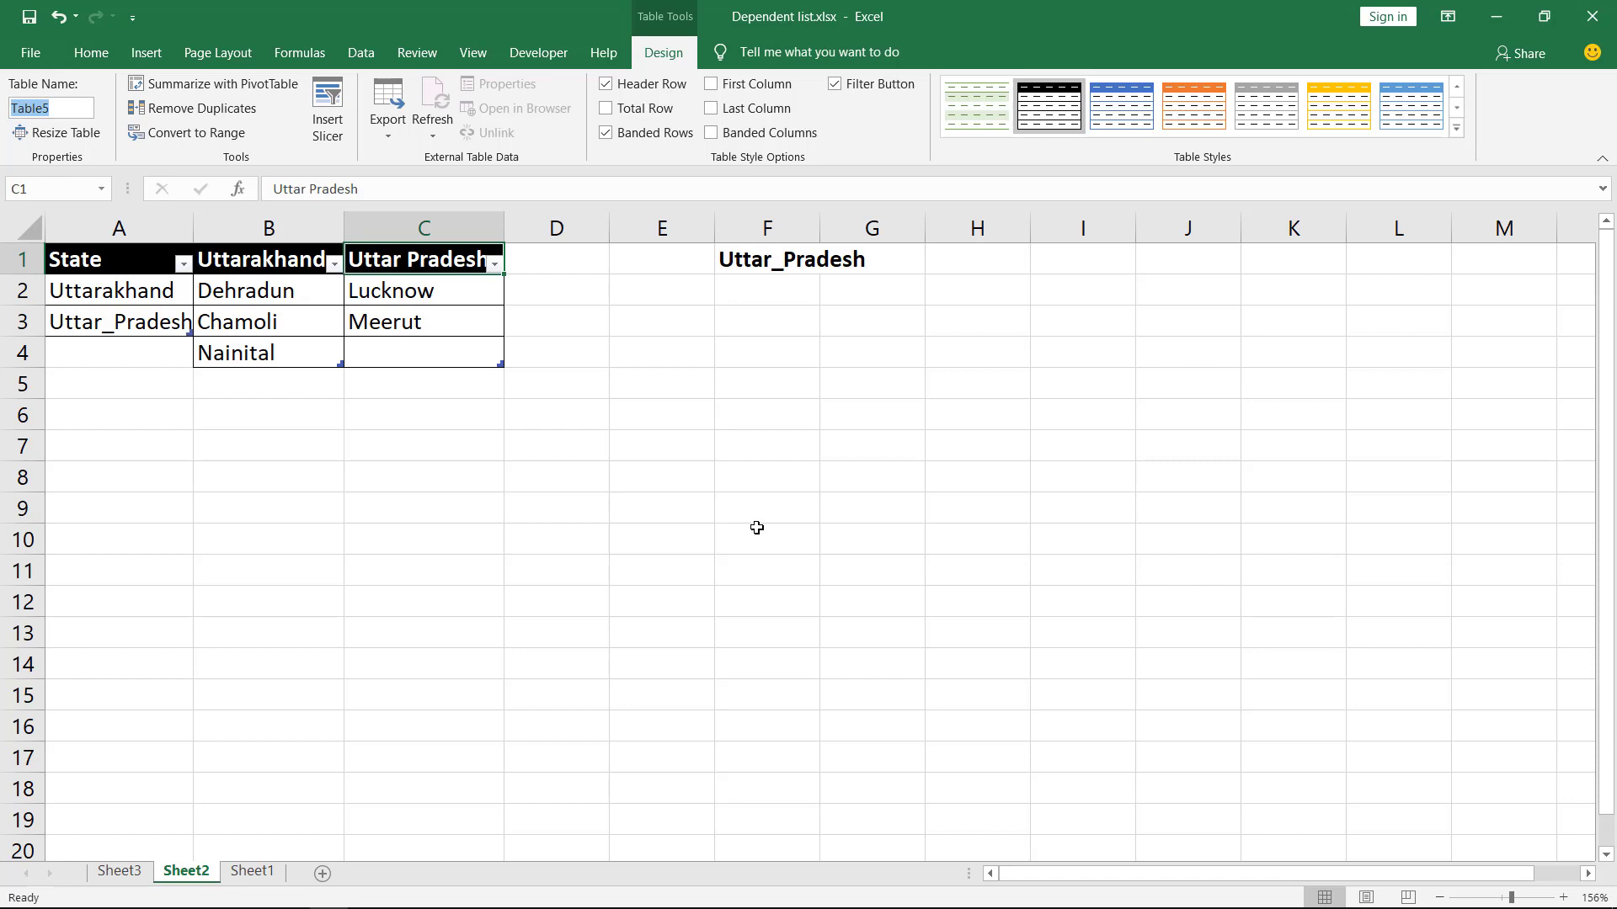
key(Tab)
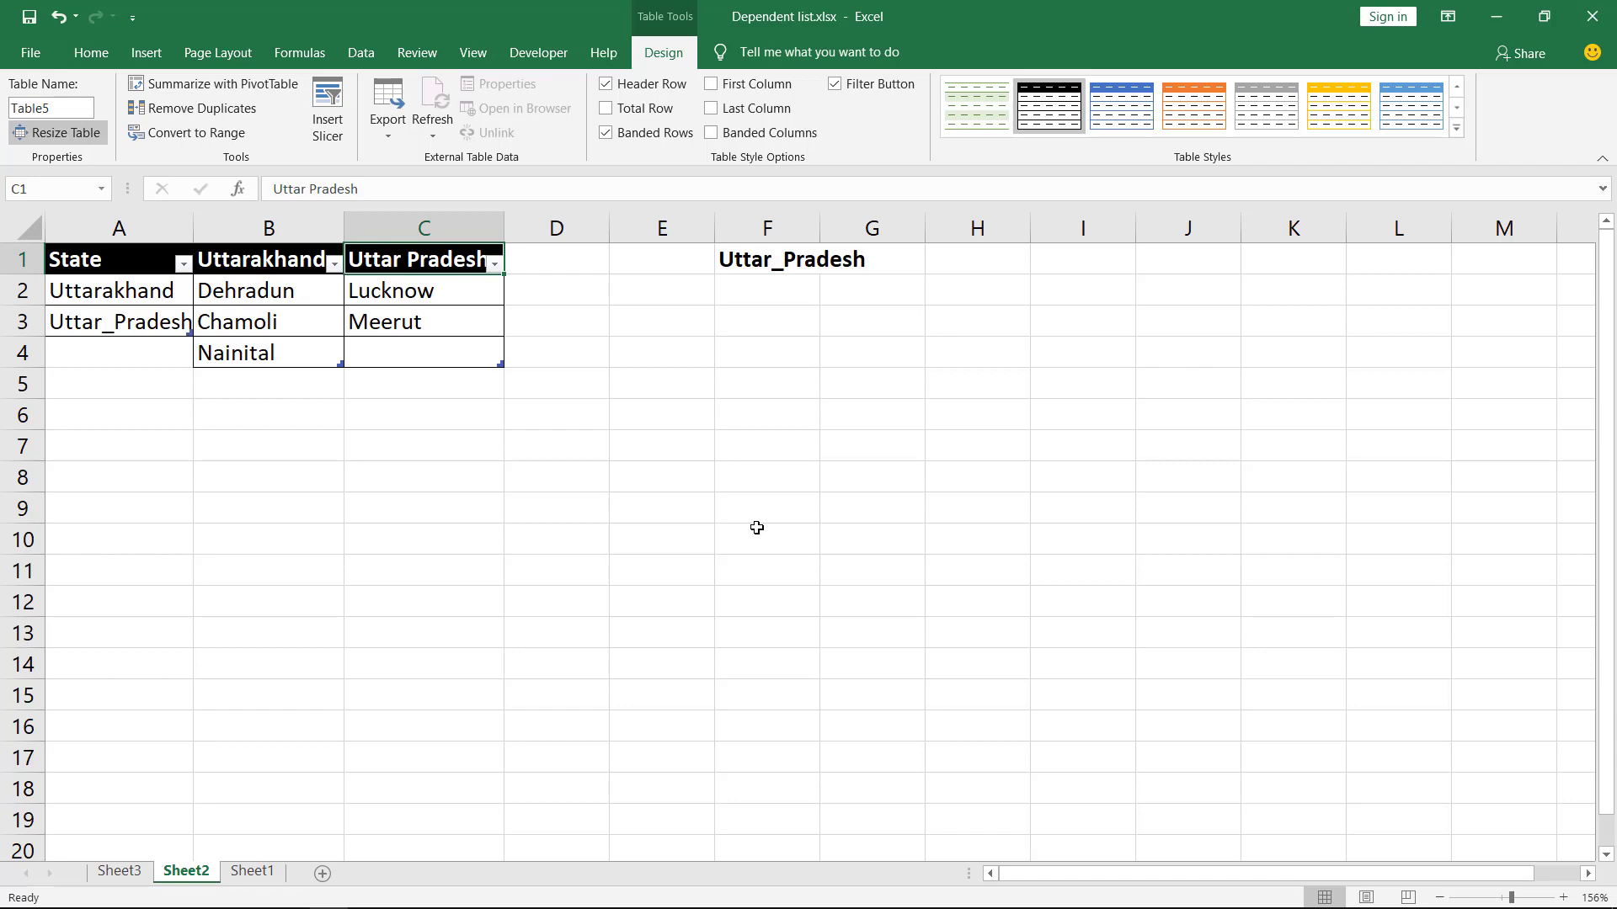
key(Return)
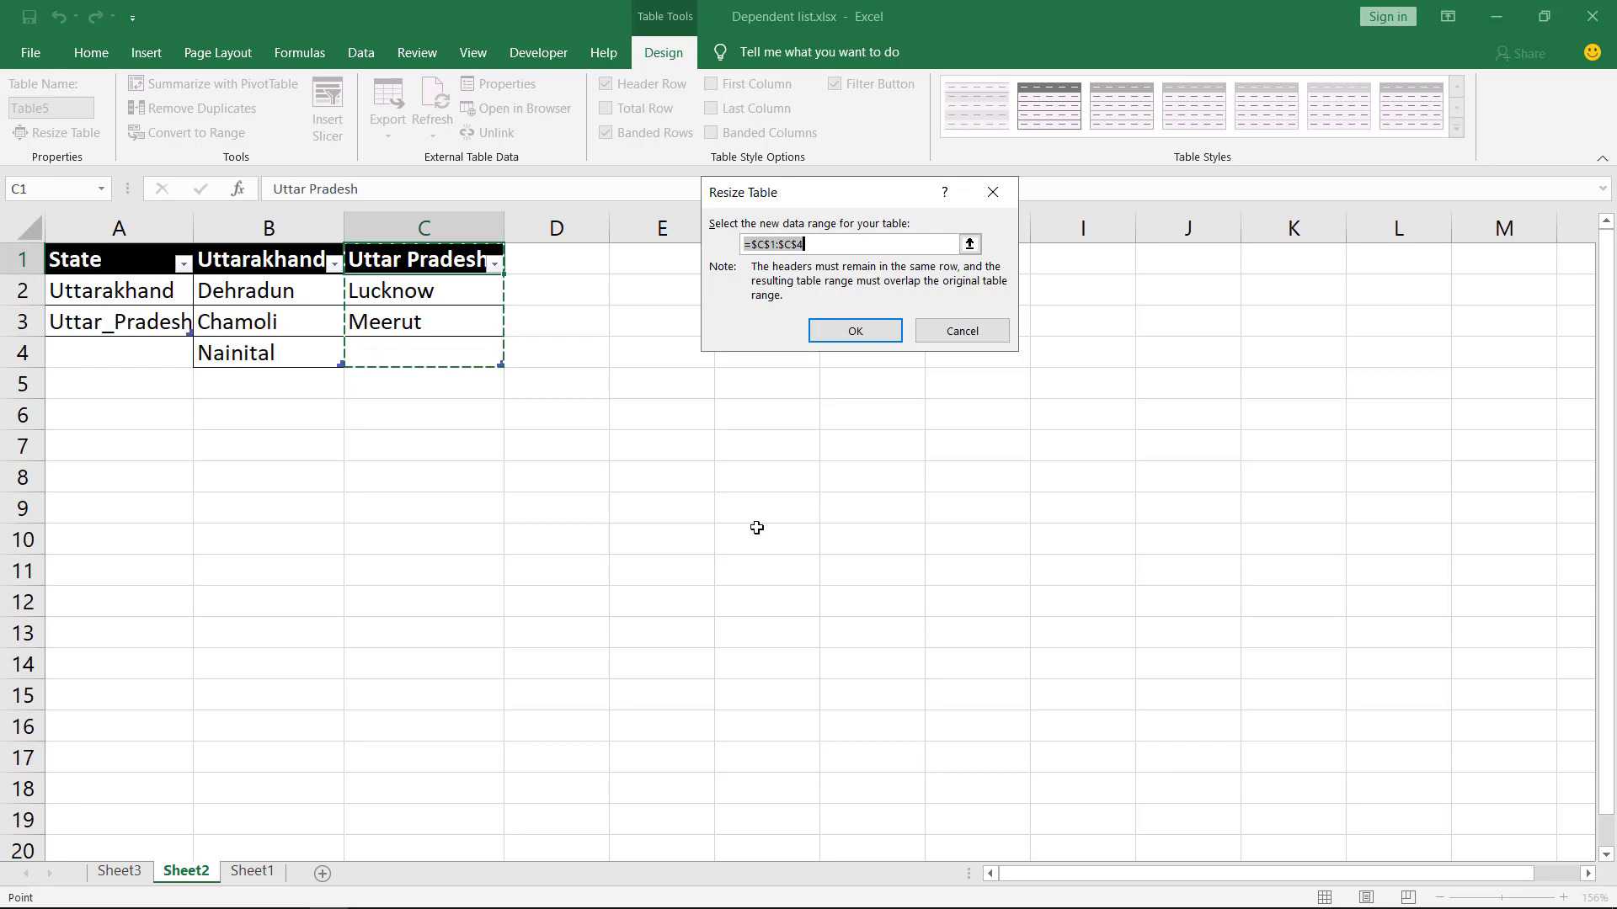
key(BackSpace)
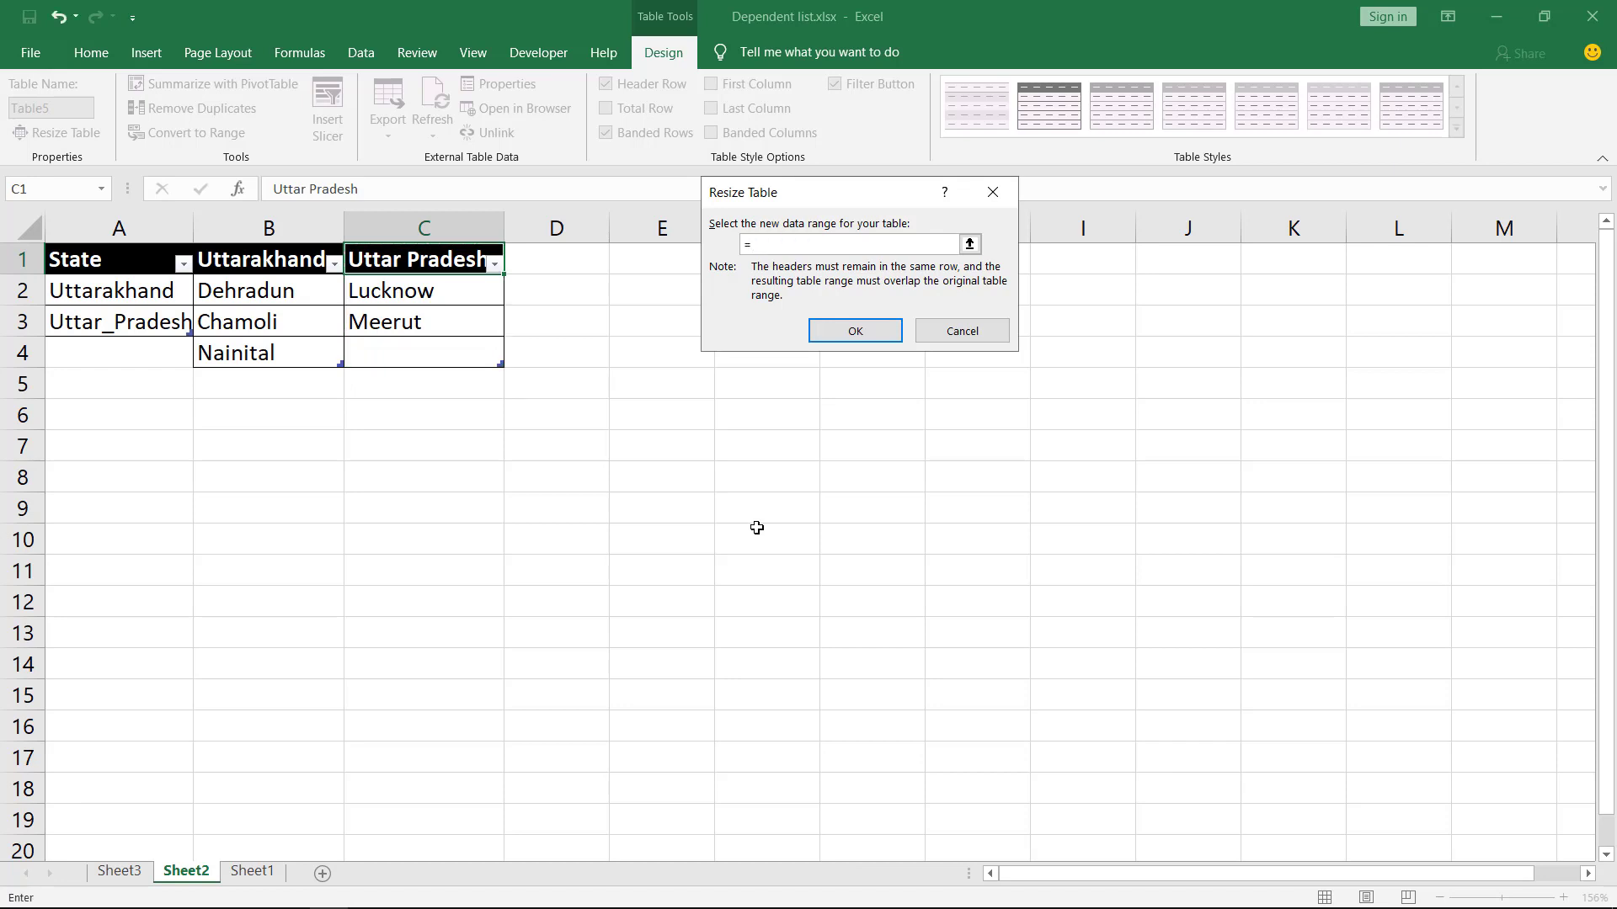
text(%)
key(BackSpace)
text($c$1:$c$3)
key(Tab)
key(Return)
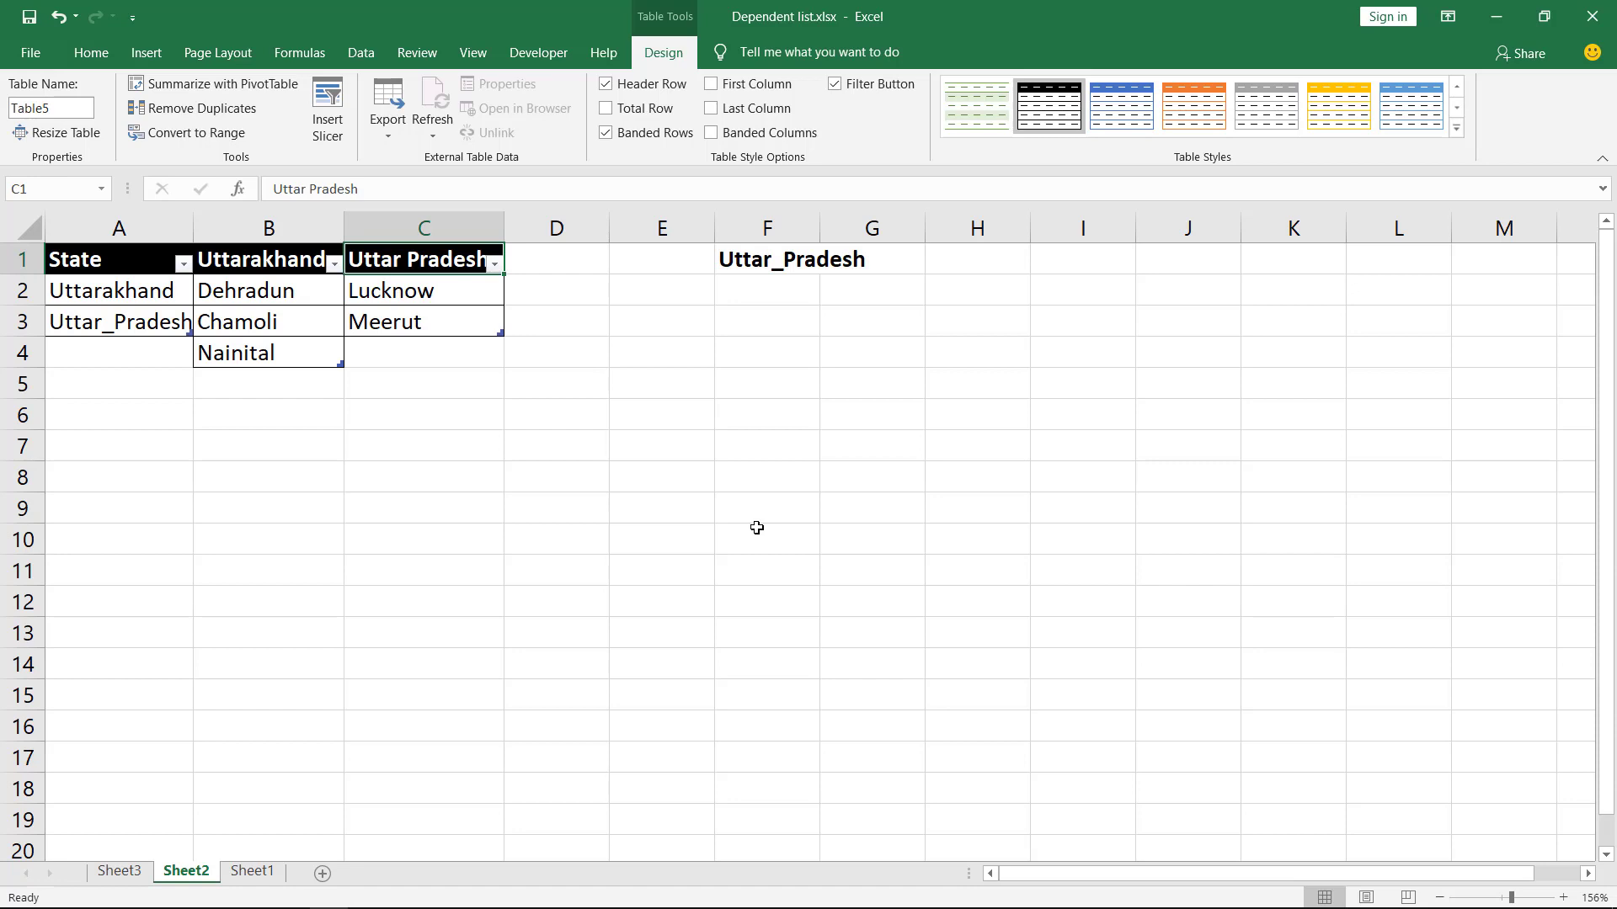
Step: On Sheet1, recheck the City options in H10 against the resized table and close the list without choosing a city
key(ctrl+Page_Down)
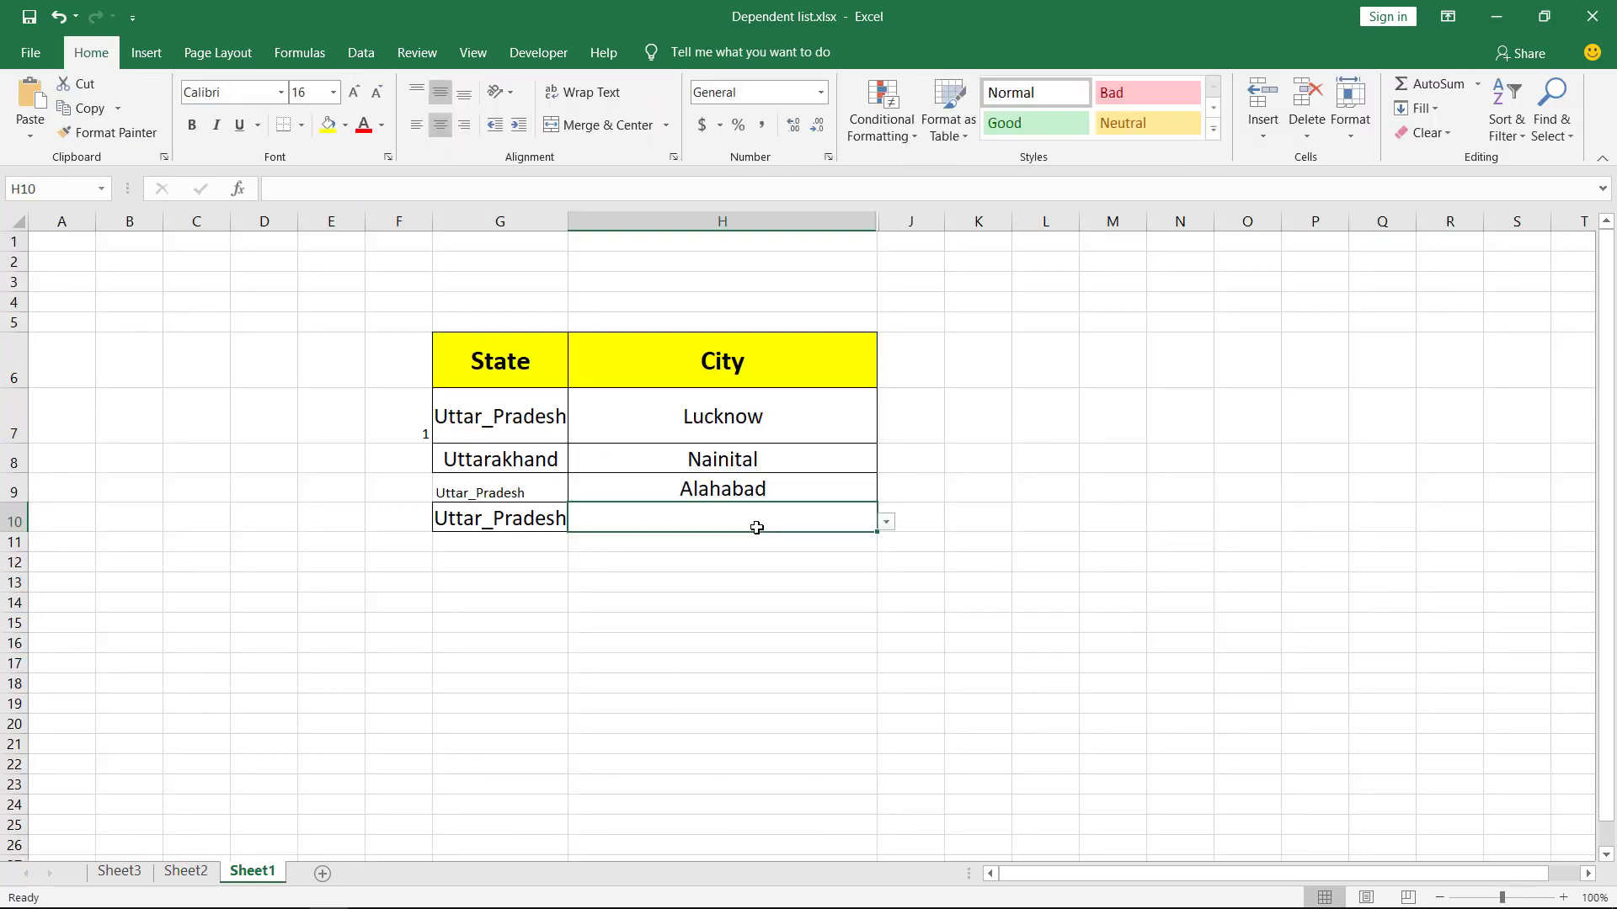
key(Left)
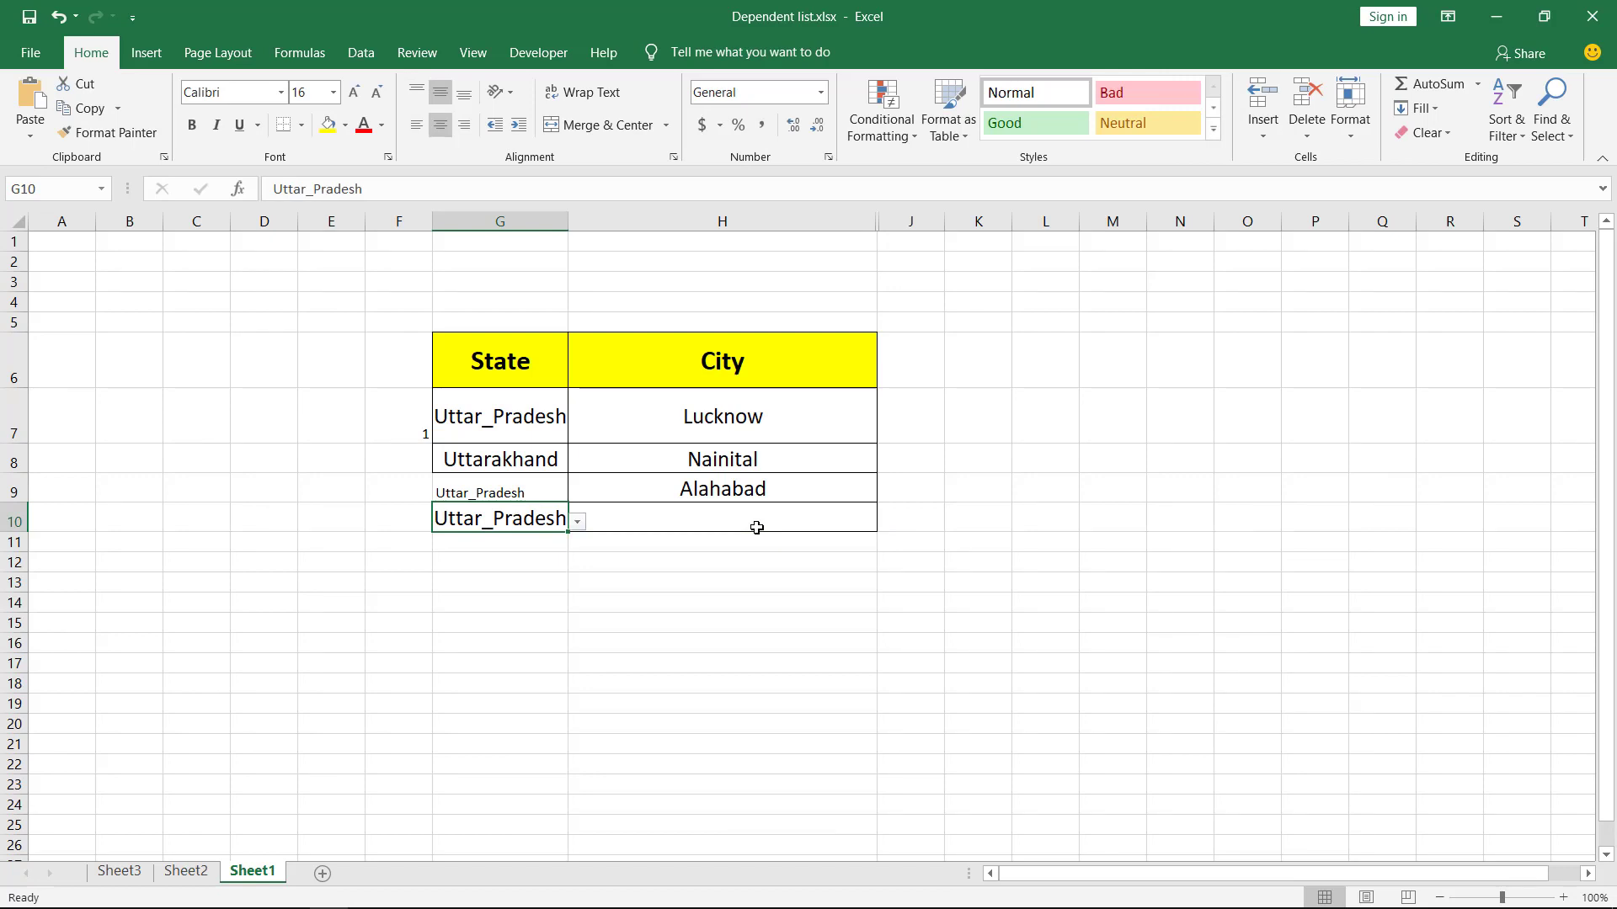
click(756, 527)
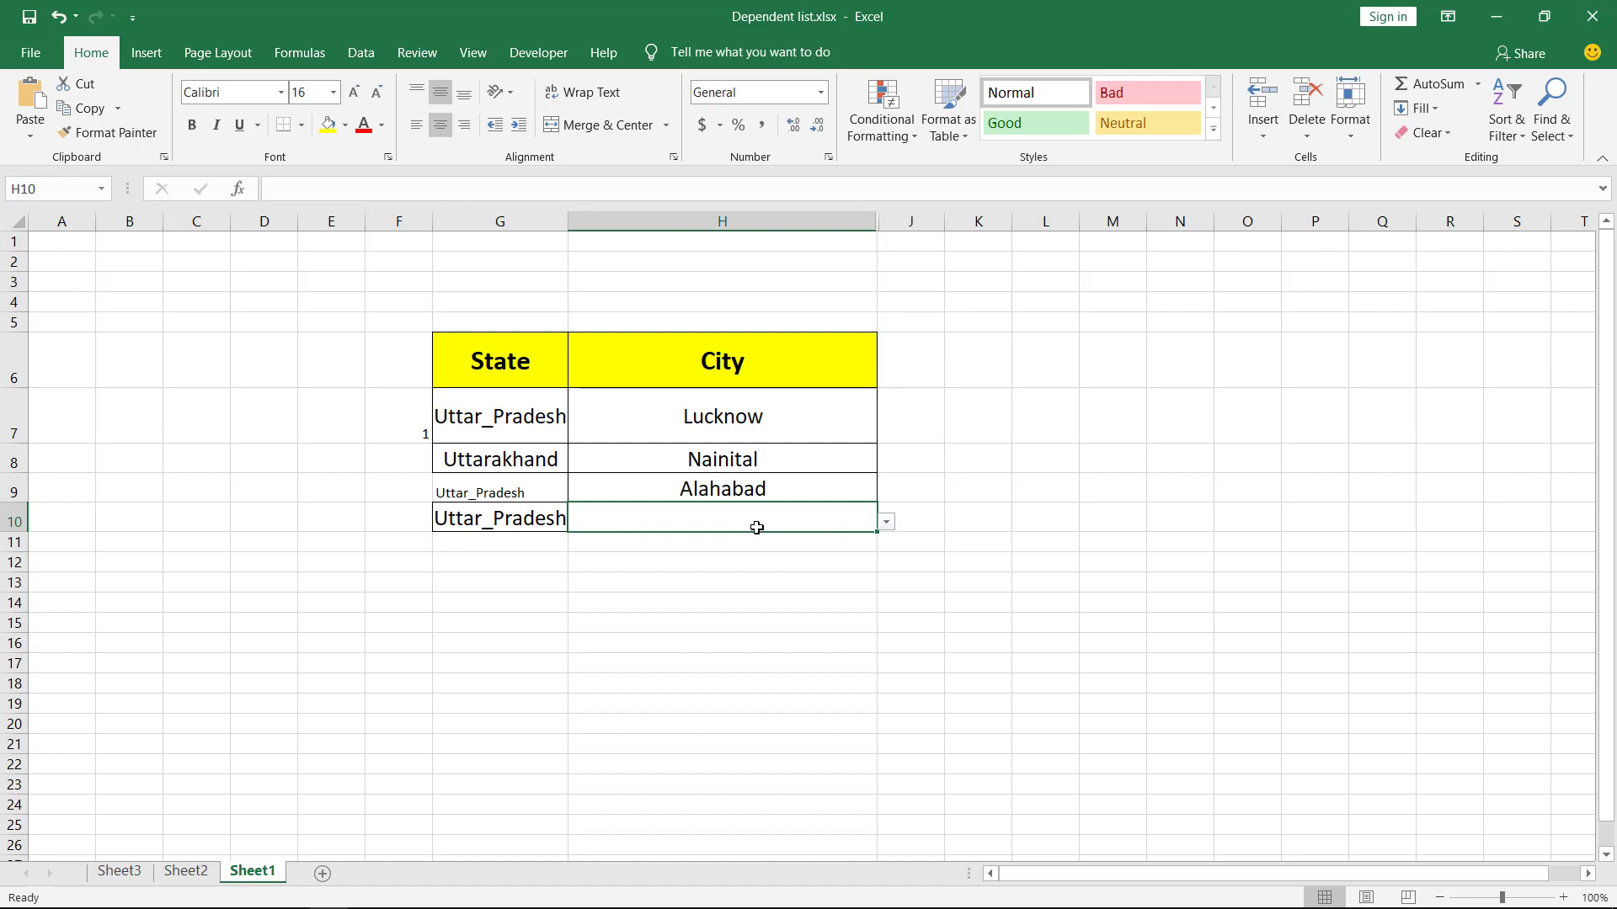
key(alt+Down)
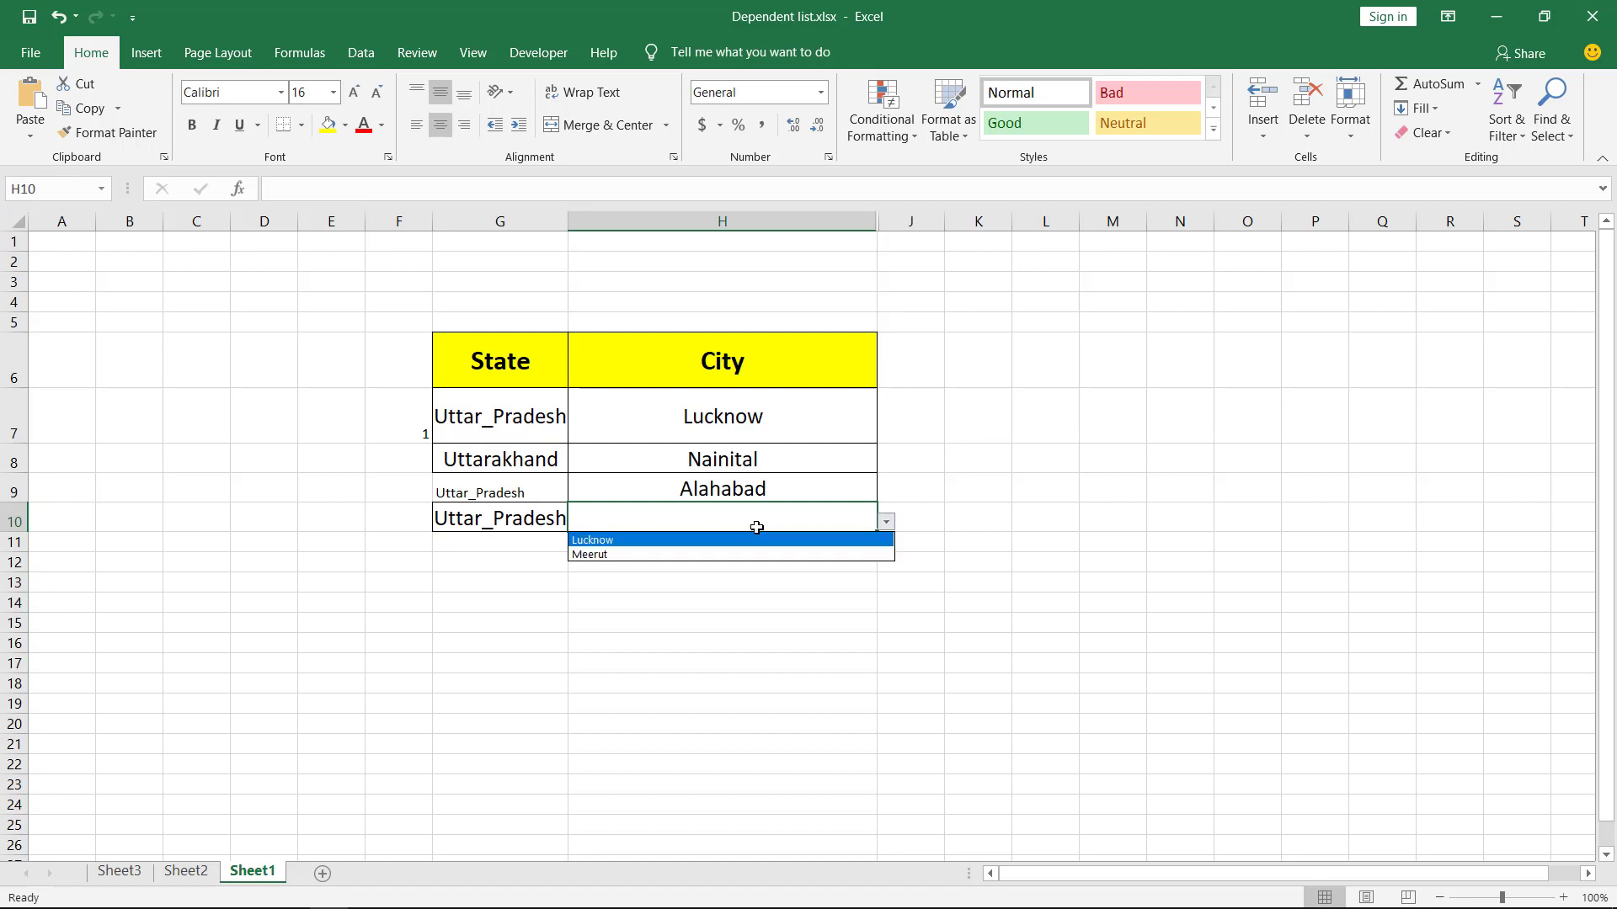
key(Down)
key(Up)
key(Down)
key(Up)
key(Down)
key(Up)
key(Down)
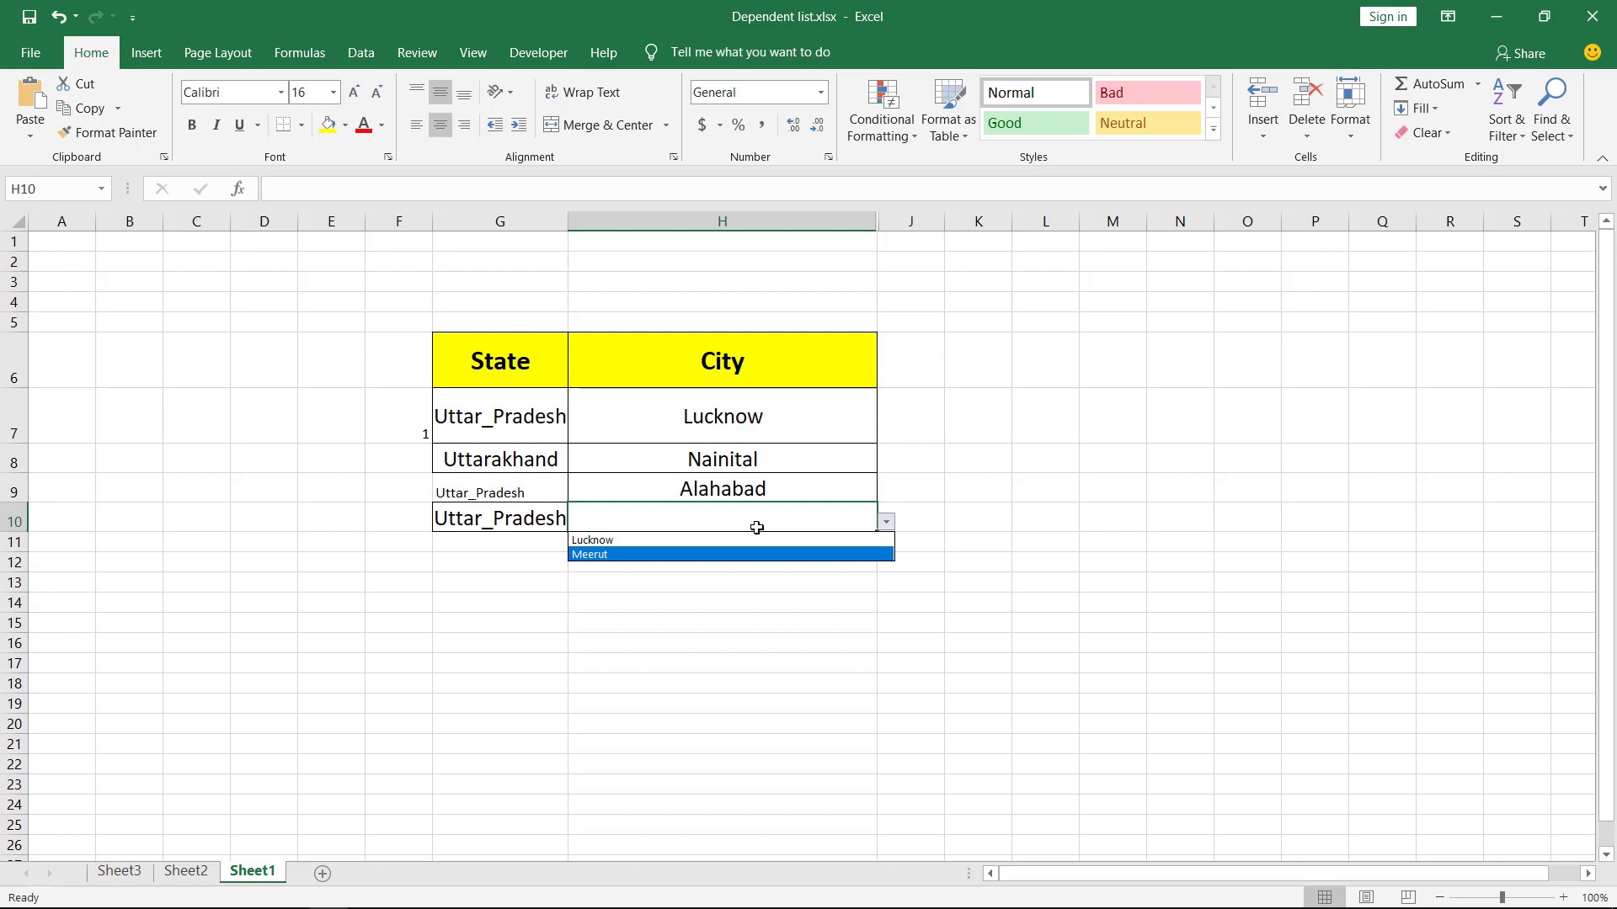
click(756, 528)
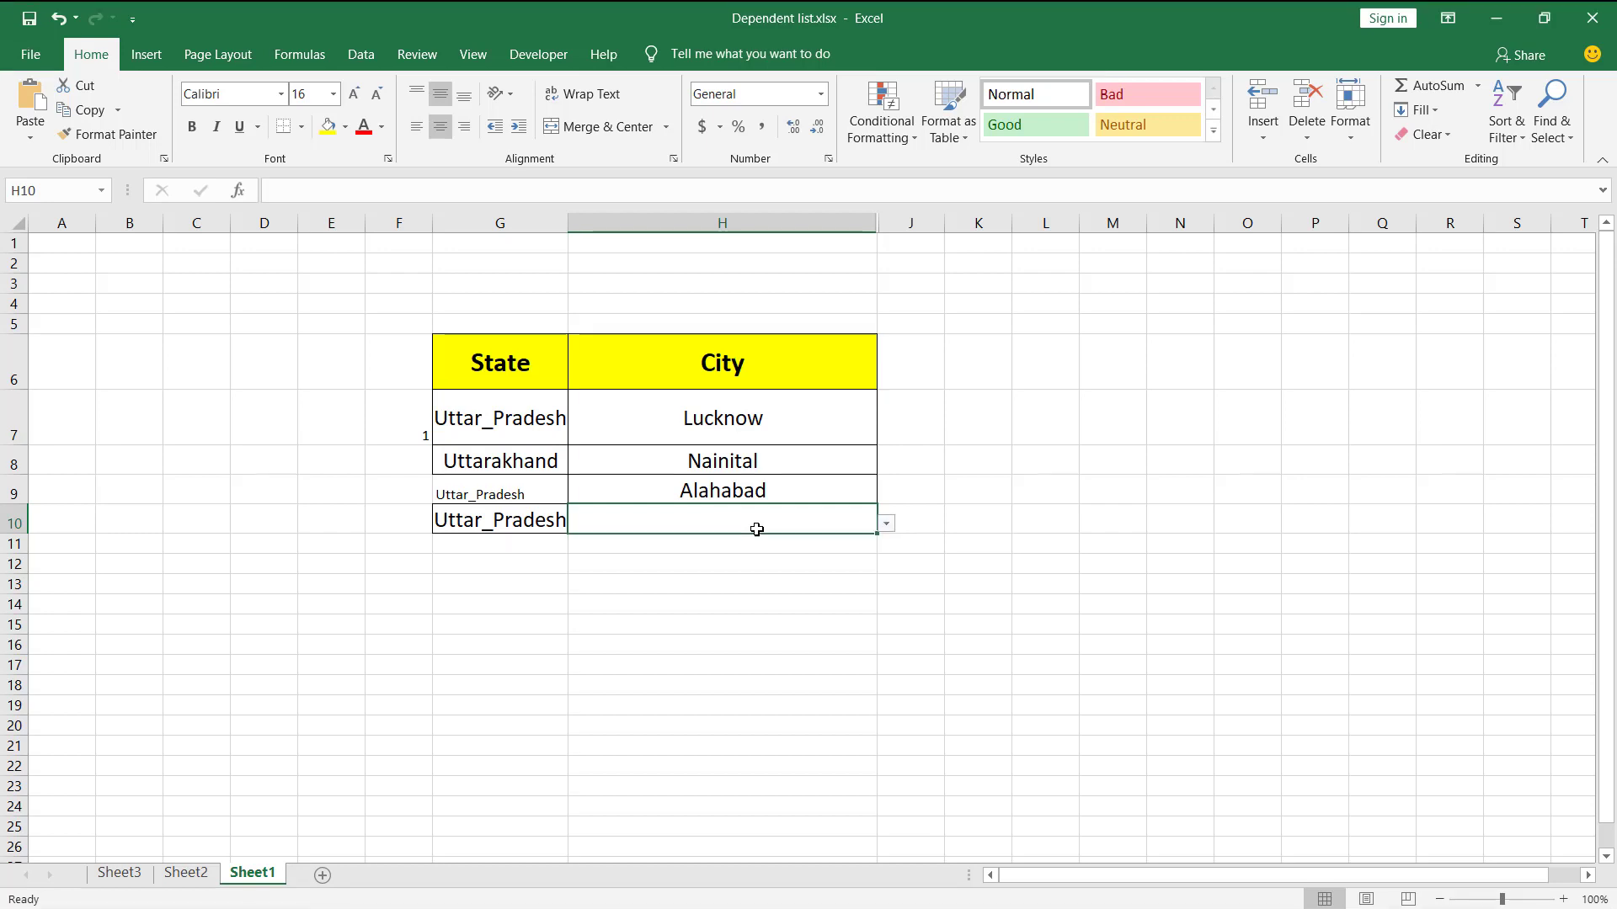